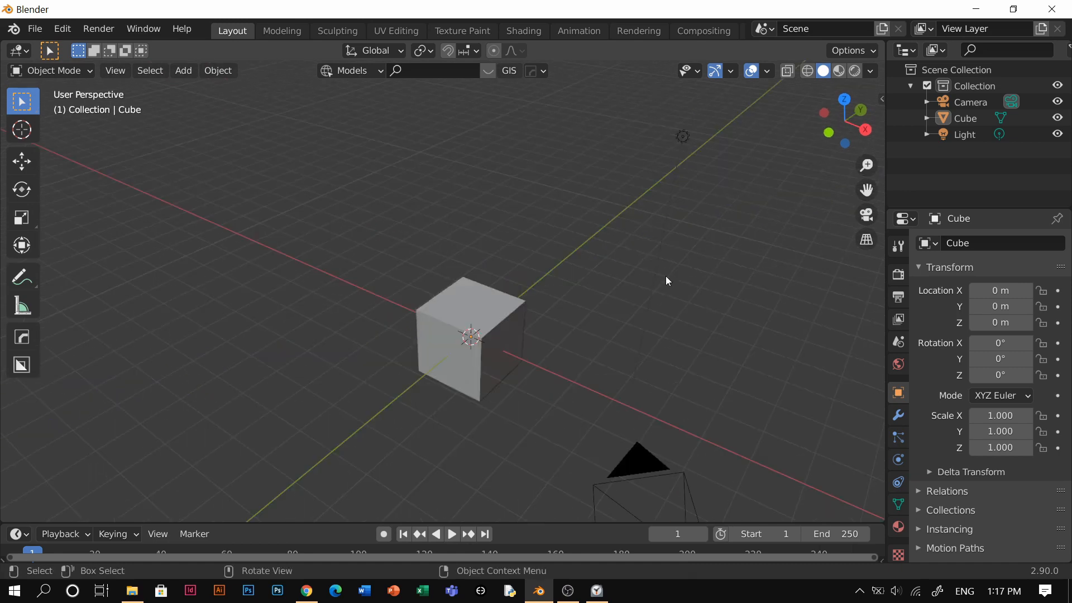
# Delete all default objects and add a cube mesh at the origin.
pyautogui.press('a')
pyautogui.press('Delete')
pyautogui.hotkey('shift', 'a')
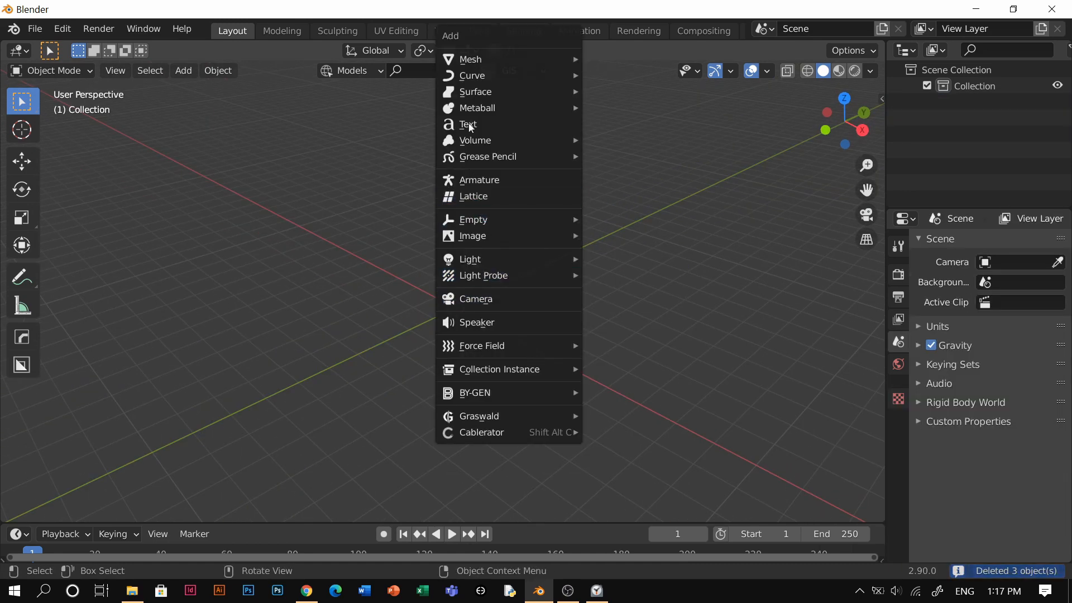
pyautogui.moveTo(491, 59)
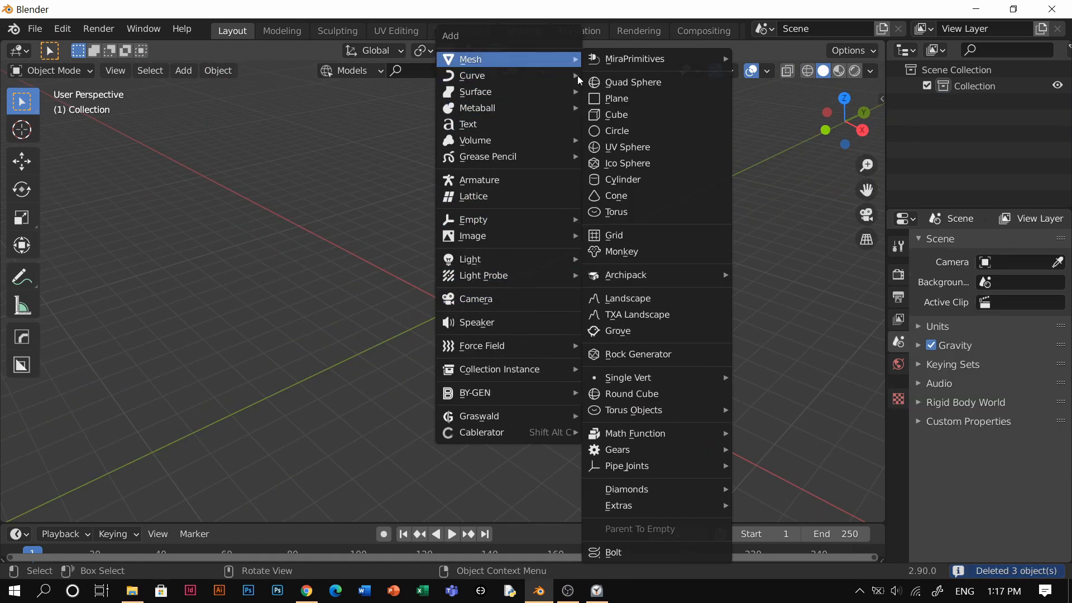
pyautogui.click(609, 115)
pyautogui.scroll(3, 538, 256)
pyautogui.moveTo(538, 256); pyautogui.dragTo(464, 235, button='middle')
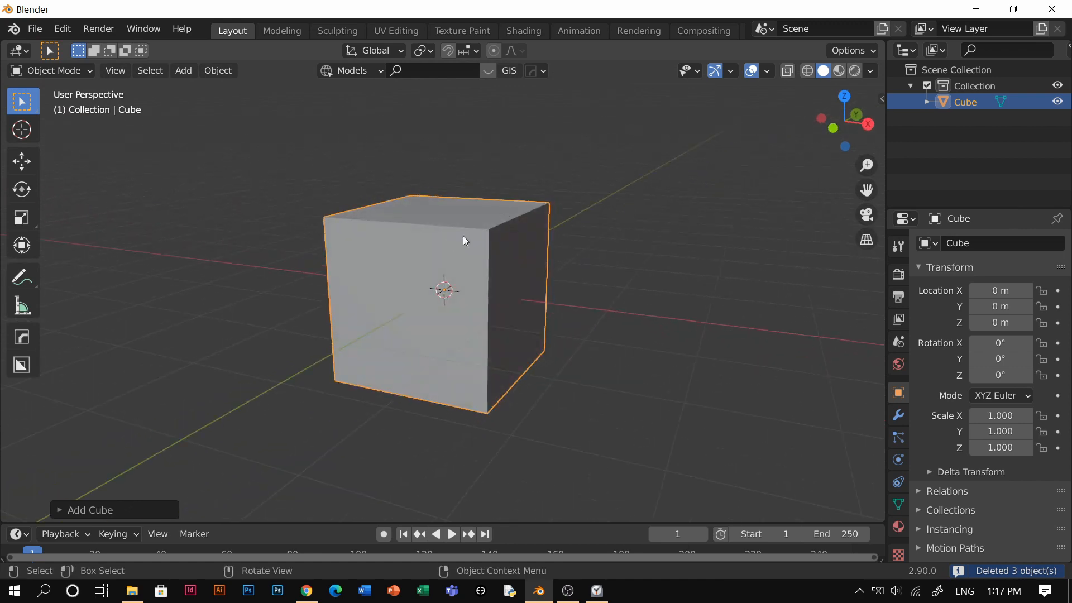
# Inset the cube's side faces by about 0.15, and inset them again with inward depth to form stepped rims above and below.
pyautogui.press('Tab')
pyautogui.press('i')
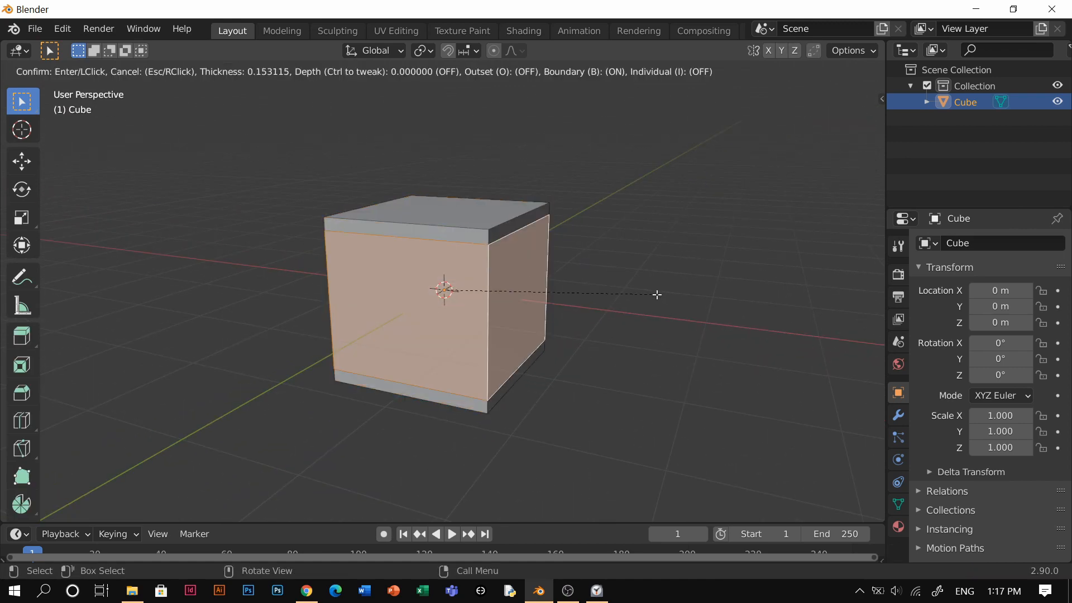
pyautogui.click(656, 294)
pyautogui.press('i')
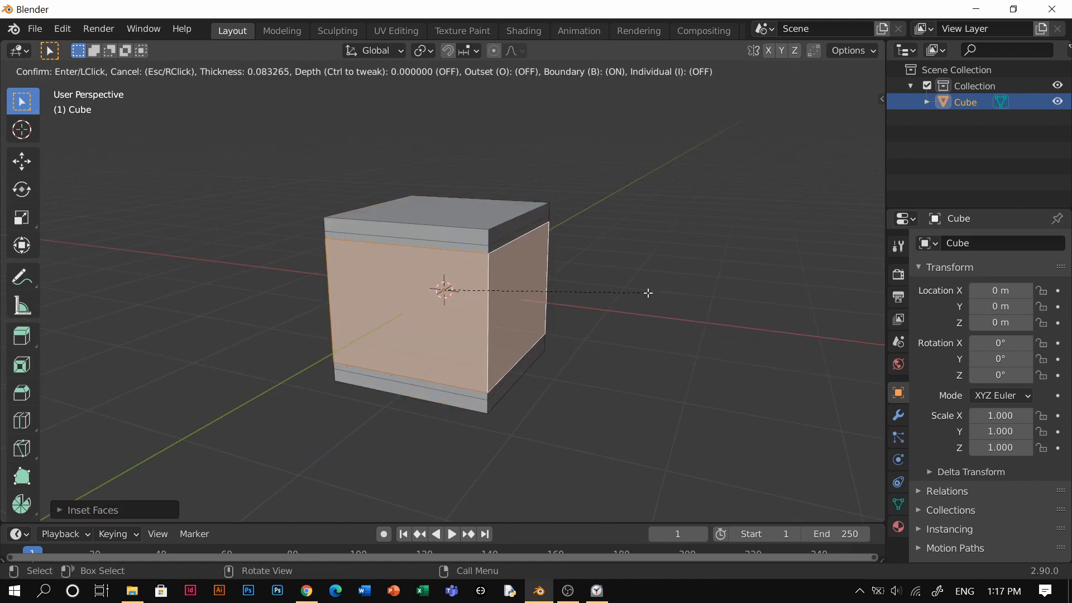
pyautogui.press('ctrl')
pyautogui.click(638, 292)
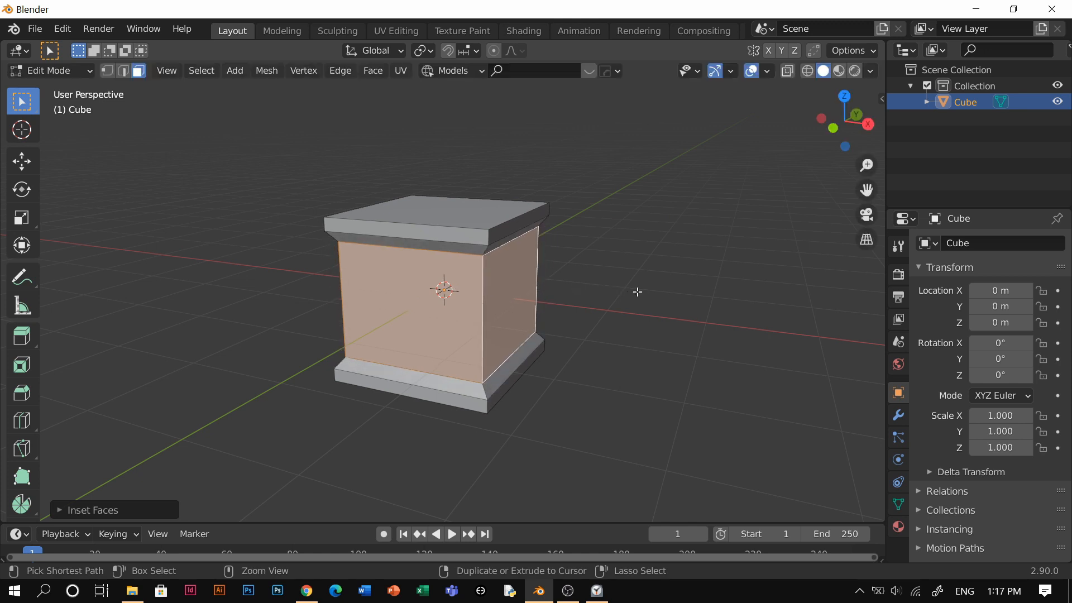
# Slice a vertical block off one corner of the cube with a BoxCutter box drawn from above, and scale the slice down slightly.
pyautogui.press('Tab')
pyautogui.click(456, 206)
pyautogui.press('KP_7')
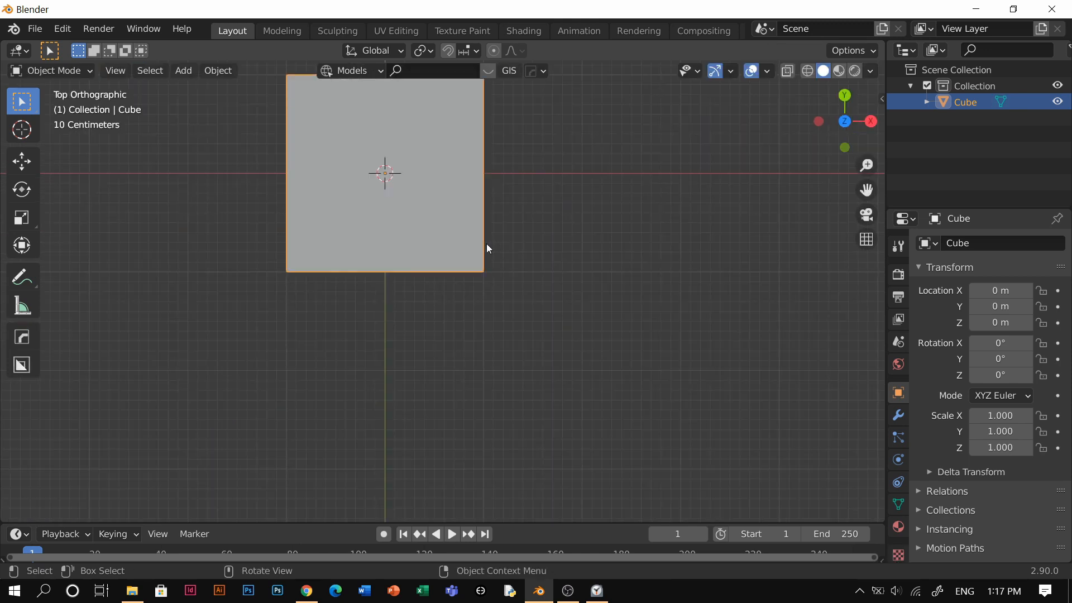
pyautogui.press('w')
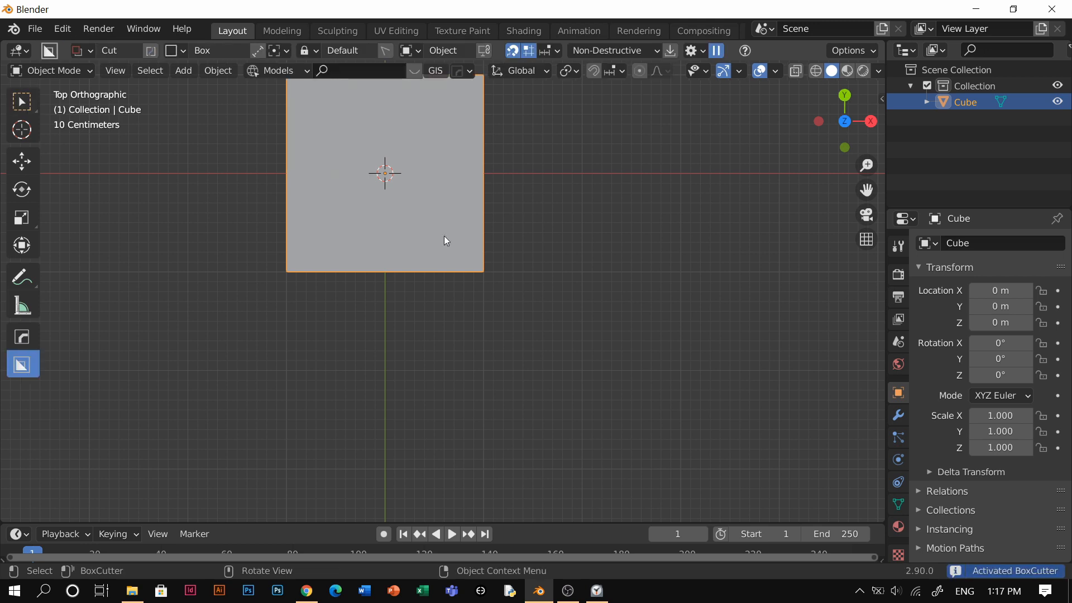
pyautogui.moveTo(494, 280)
pyautogui.mouseDown()
pyautogui.moveTo(512, 304)
pyautogui.moveTo(538, 312)
pyautogui.mouseUp()
pyautogui.moveTo(538, 314)
pyautogui.mouseDown(button='middle')
pyautogui.moveTo(549, 203)
pyautogui.moveTo(541, 330)
pyautogui.mouseUp(button='middle')
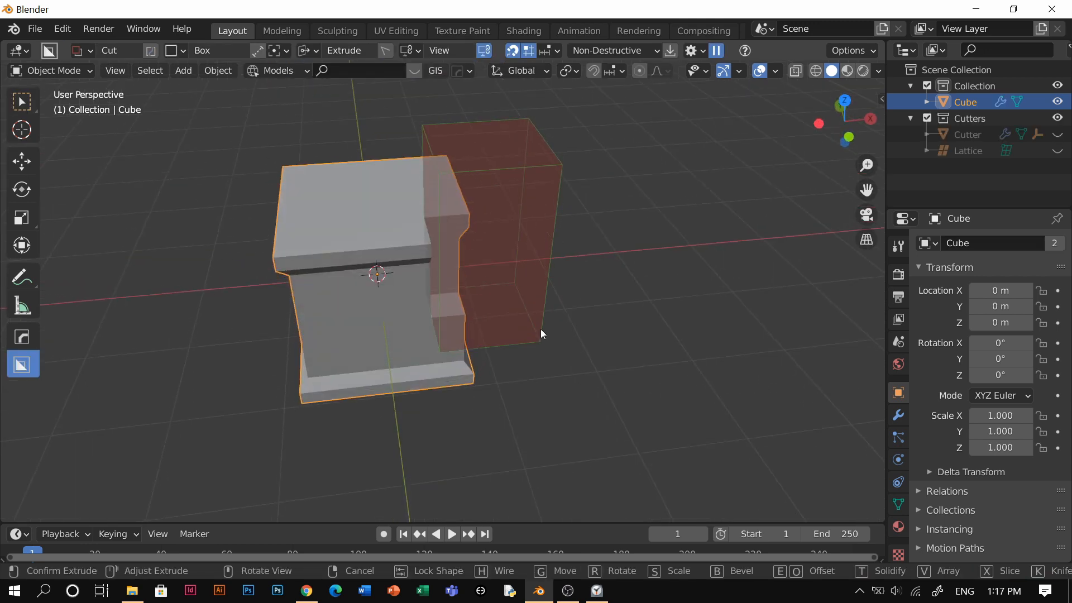
pyautogui.press('x')
pyautogui.click(527, 399)
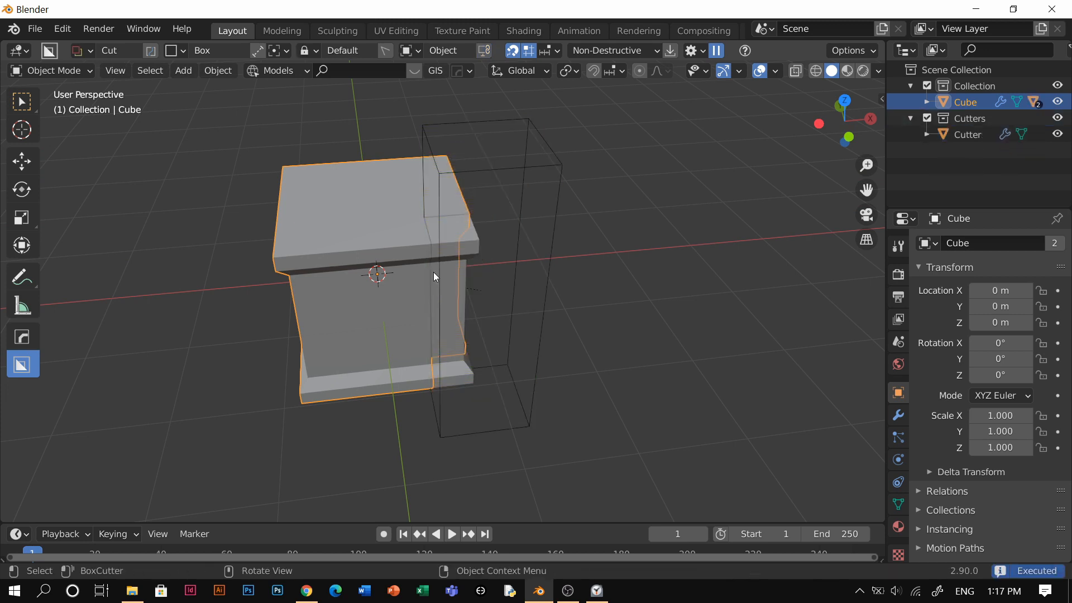
pyautogui.press('s')
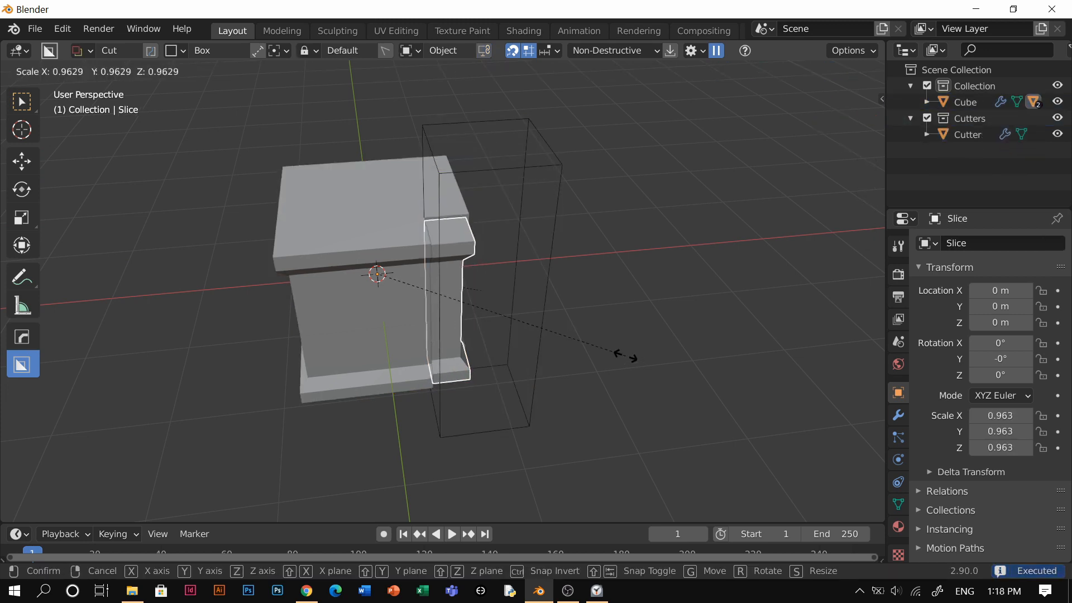
pyautogui.click(619, 349)
# Mirror the cutter across the cube on the Y and X axes with the HardOps mirror modifier to cut all four corners.
pyautogui.click(470, 167)
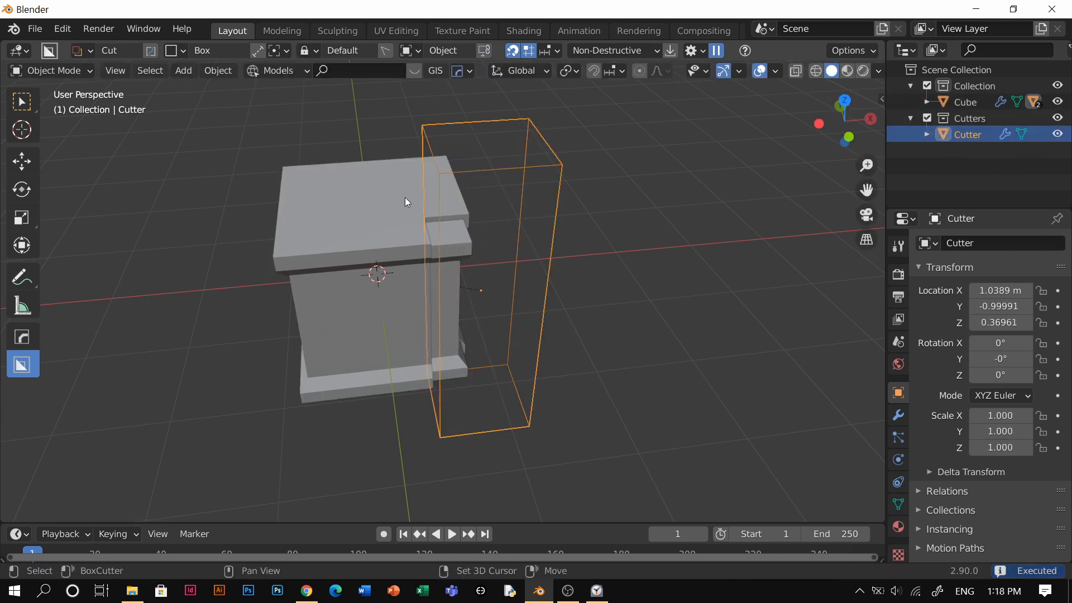
pyautogui.keyDown('shift'); pyautogui.click(404, 197); pyautogui.keyUp('shift')
pyautogui.hotkey('alt', 'x')
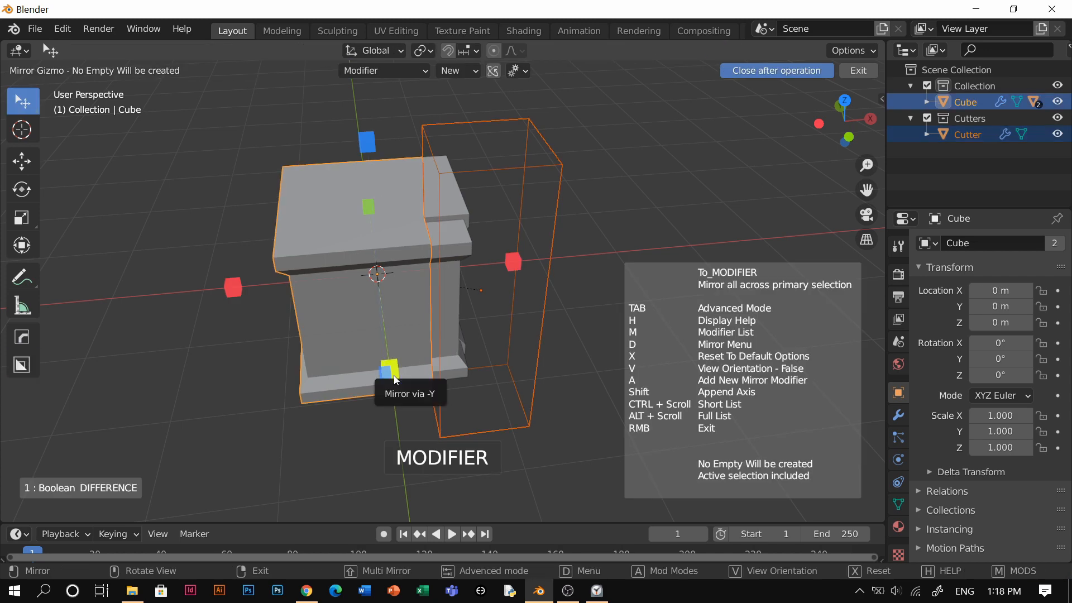
pyautogui.click(393, 376)
pyautogui.hotkey('alt', 'x')
pyautogui.click(517, 267)
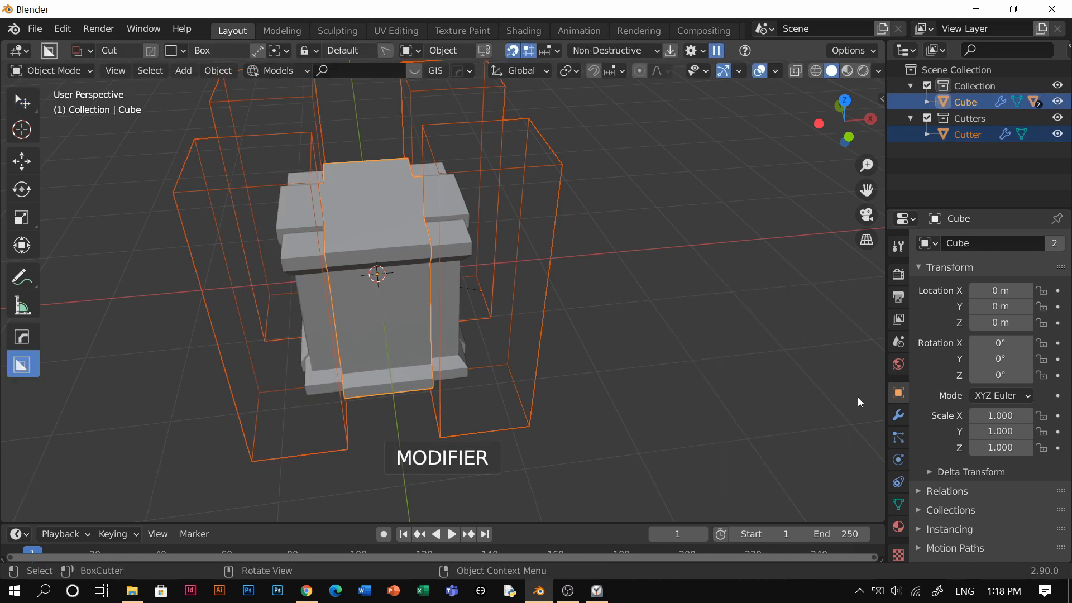
# Remove the mirror modifier from the main cube body and deselect everything.
pyautogui.click(893, 420)
pyautogui.press('x')
pyautogui.hotkey('alt', 'a')
pyautogui.scroll(-2, 445, 285)
pyautogui.moveTo(445, 284); pyautogui.dragTo(391, 274, button='middle')
pyautogui.scroll(4, 391, 273)
# Add a HardOps bevel to the main cube body with 3 segments and a width of about 0.012 m.
pyautogui.click(402, 224)
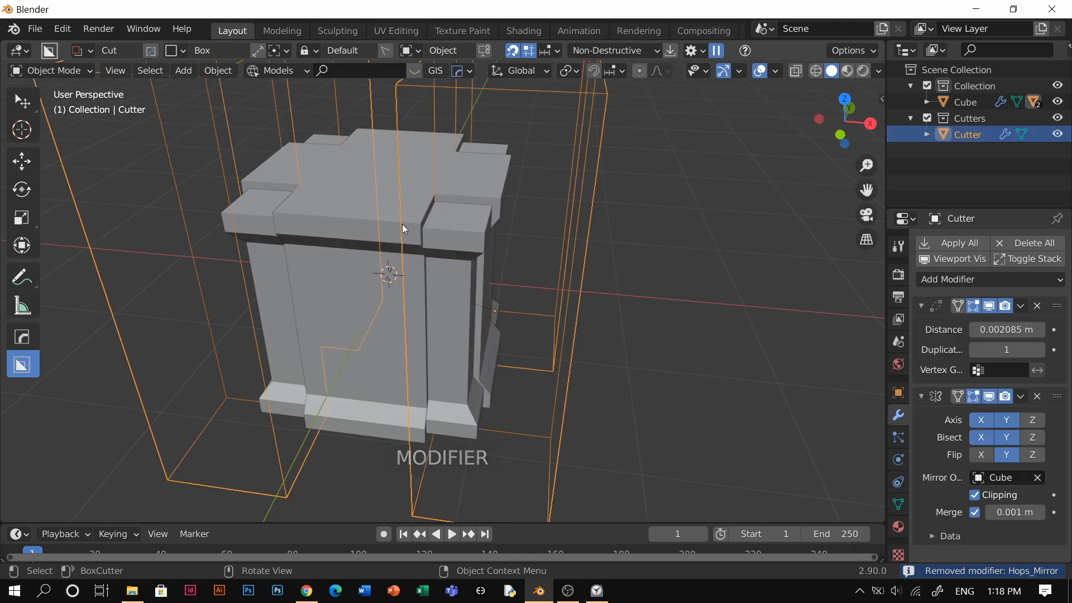
pyautogui.press('q')
pyautogui.press('Escape')
pyautogui.click(396, 226)
pyautogui.press('q')
pyautogui.click(397, 227)
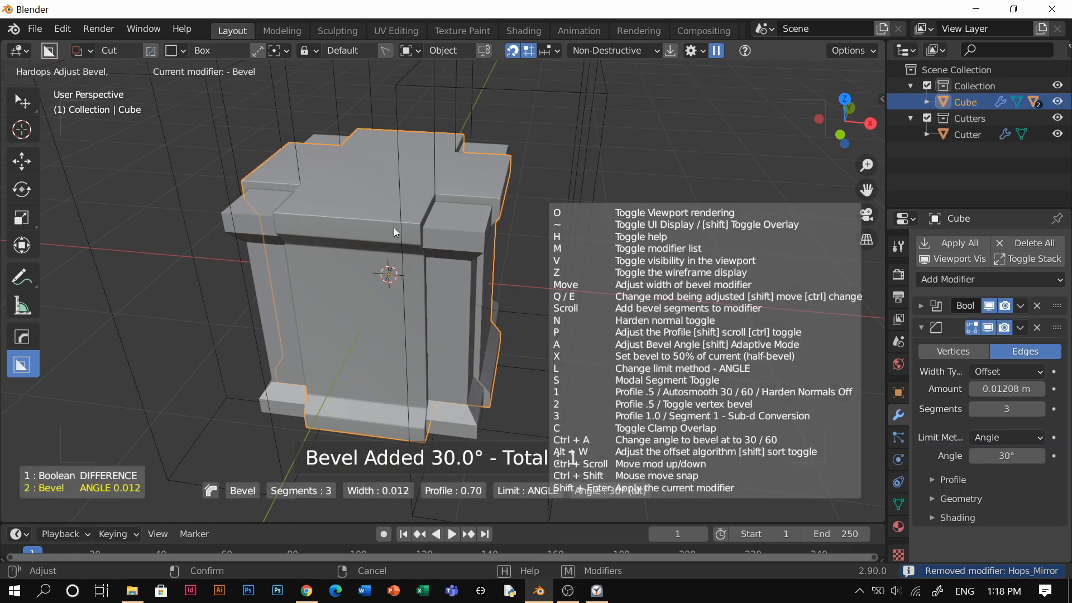
pyautogui.click(393, 227)
# Add a HardOps bevel to the sliced corner pieces with 3 segments and a width of about 0.0076 m.
pyautogui.click(479, 237)
pyautogui.press('q')
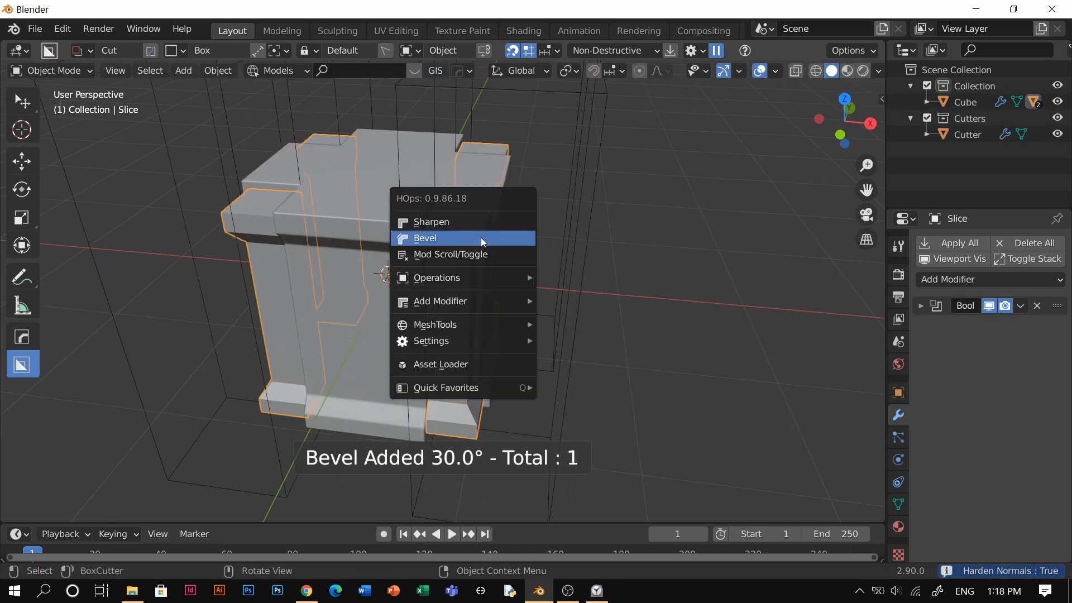
pyautogui.click(480, 237)
pyautogui.click(499, 236)
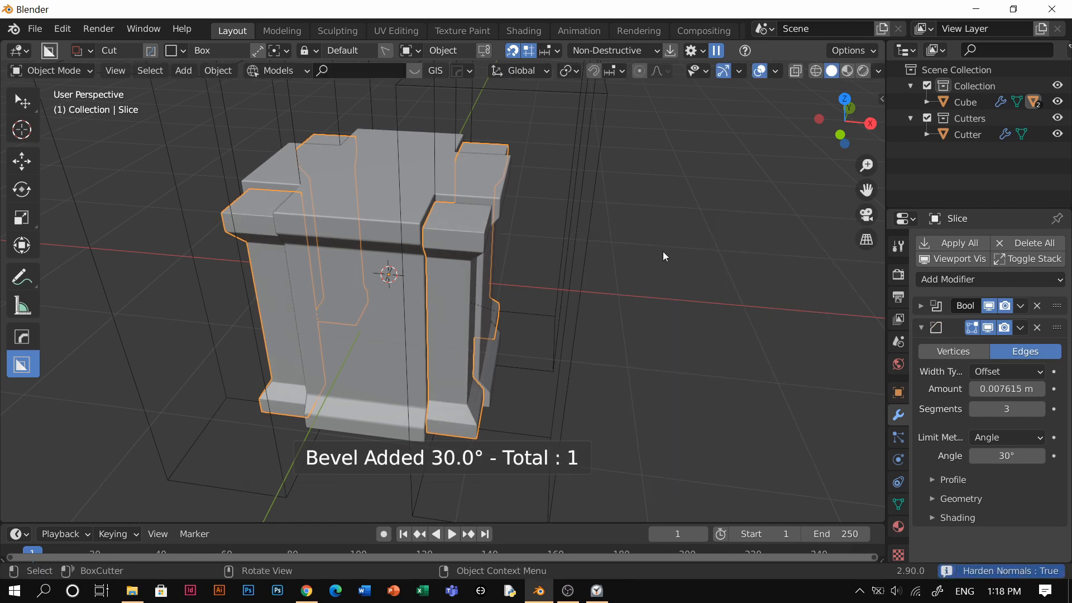
# Add a second cube mesh at the centre of the pedestal.
pyautogui.moveTo(662, 252); pyautogui.dragTo(550, 286, button='middle')
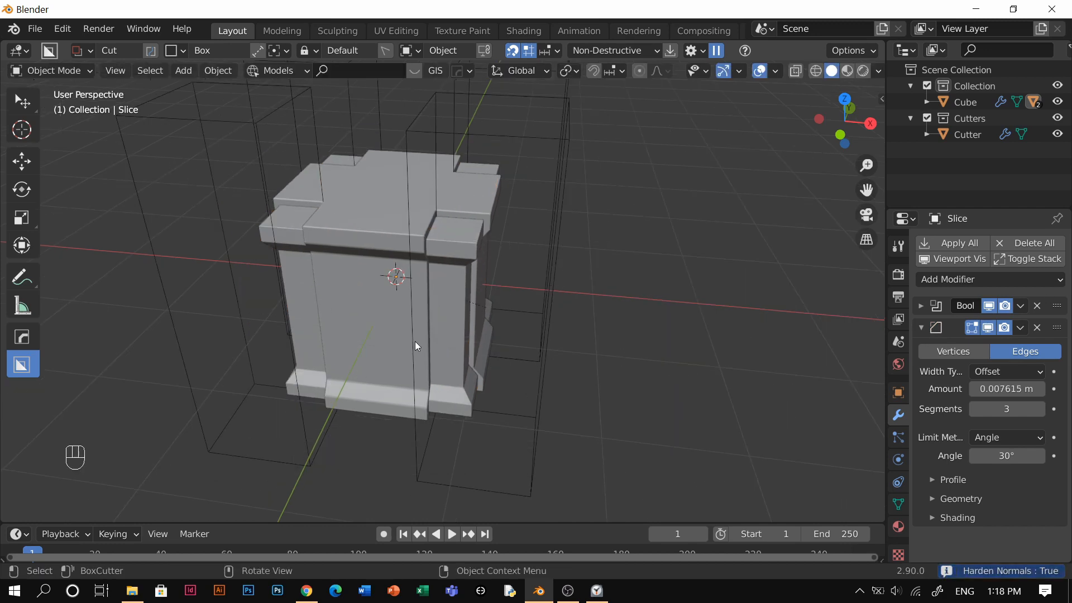
pyautogui.moveTo(485, 279); pyautogui.dragTo(394, 257, button='middle')
pyautogui.scroll(3, 475, 271)
pyautogui.click(475, 272)
pyautogui.scroll(-1, 487, 287)
pyautogui.moveTo(487, 287); pyautogui.dragTo(499, 243, button='middle')
pyautogui.hotkey('shift', 'a')
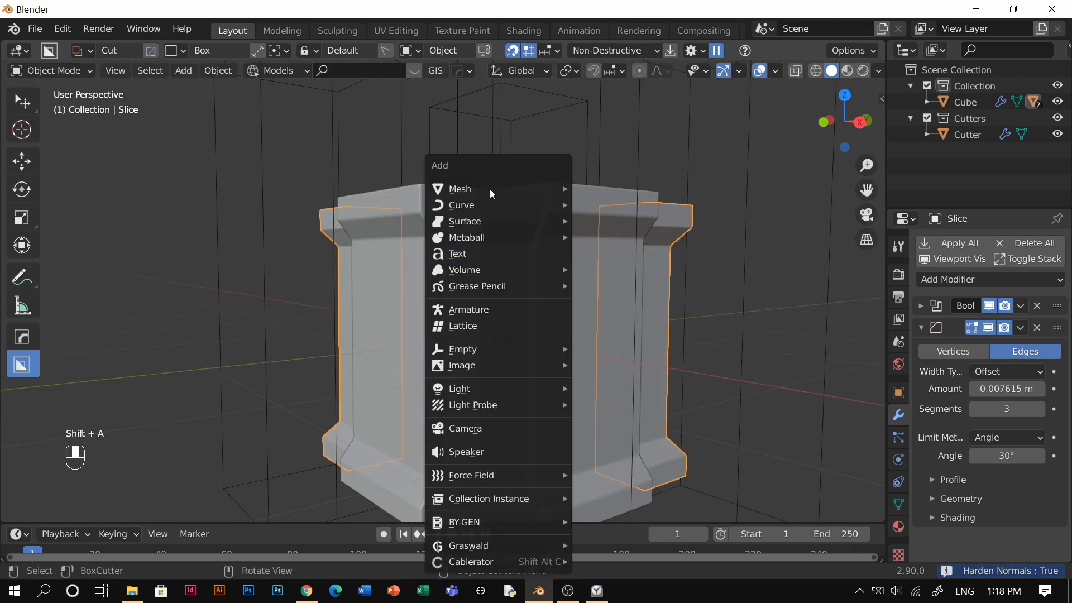
pyautogui.press('Escape')
pyautogui.hotkey('shift', 'a')
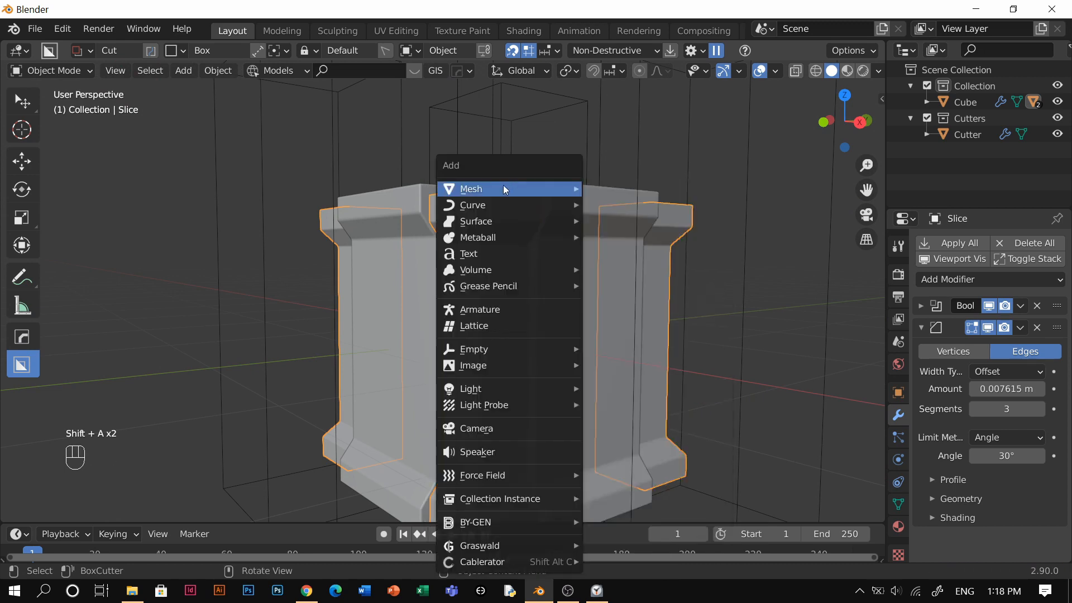
pyautogui.moveTo(504, 189)
pyautogui.click(627, 251)
# Flatten the new cube along the Z axis into a thin slab.
pyautogui.scroll(-3, 644, 316)
pyautogui.press('s')
pyautogui.press('z')
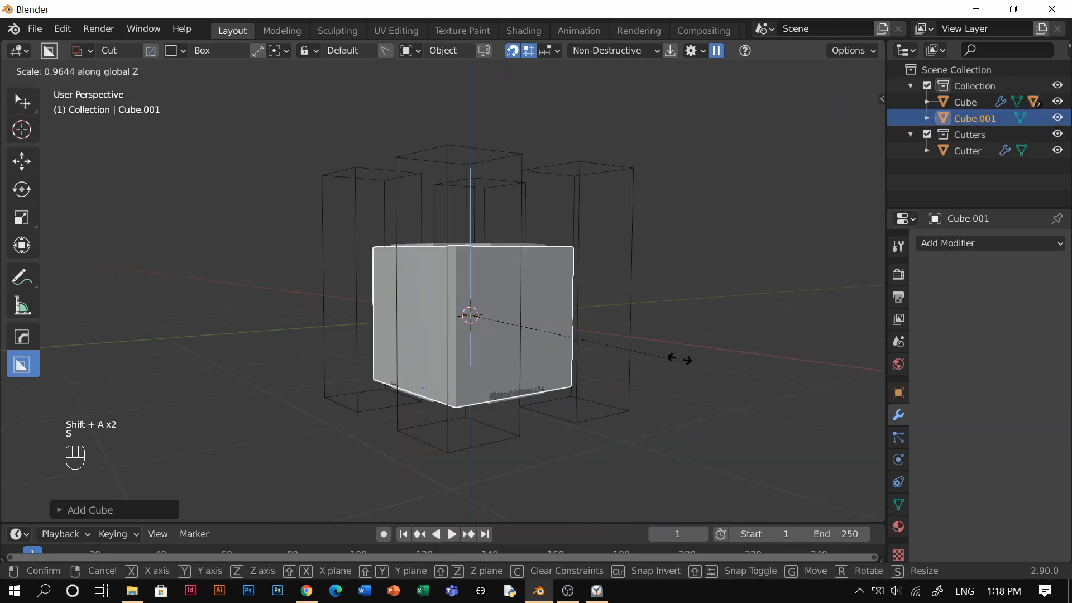
pyautogui.click(501, 303)
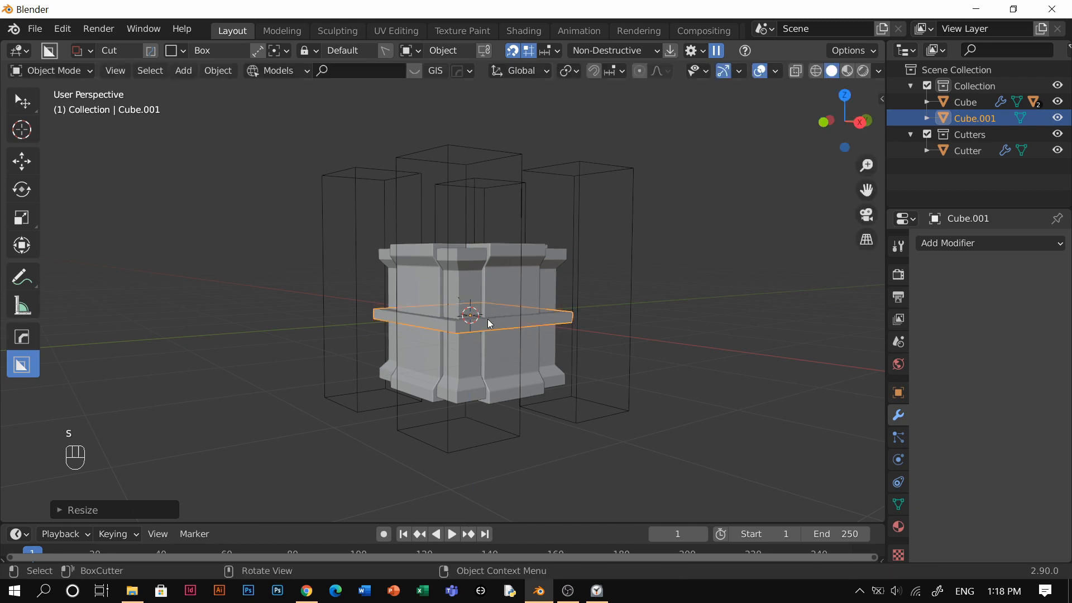
# Move the slab straight down to just above the pedestal's base moulding.
pyautogui.scroll(5, 500, 242)
pyautogui.moveTo(500, 242); pyautogui.dragTo(527, 286, button='middle')
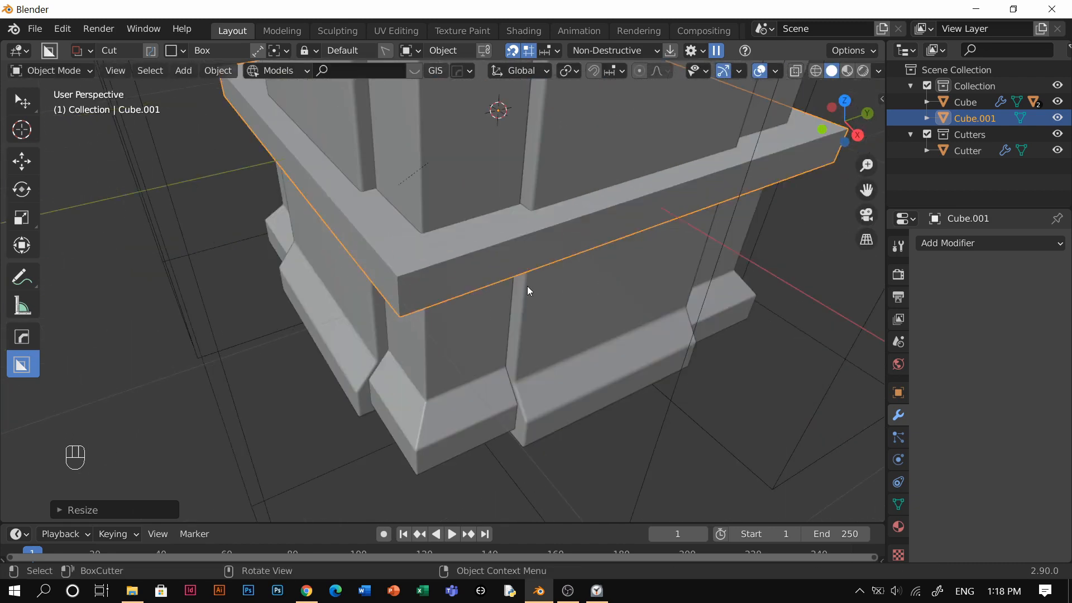
pyautogui.press('g')
pyautogui.click(511, 404)
pyautogui.moveTo(511, 404); pyautogui.dragTo(535, 336, button='middle')
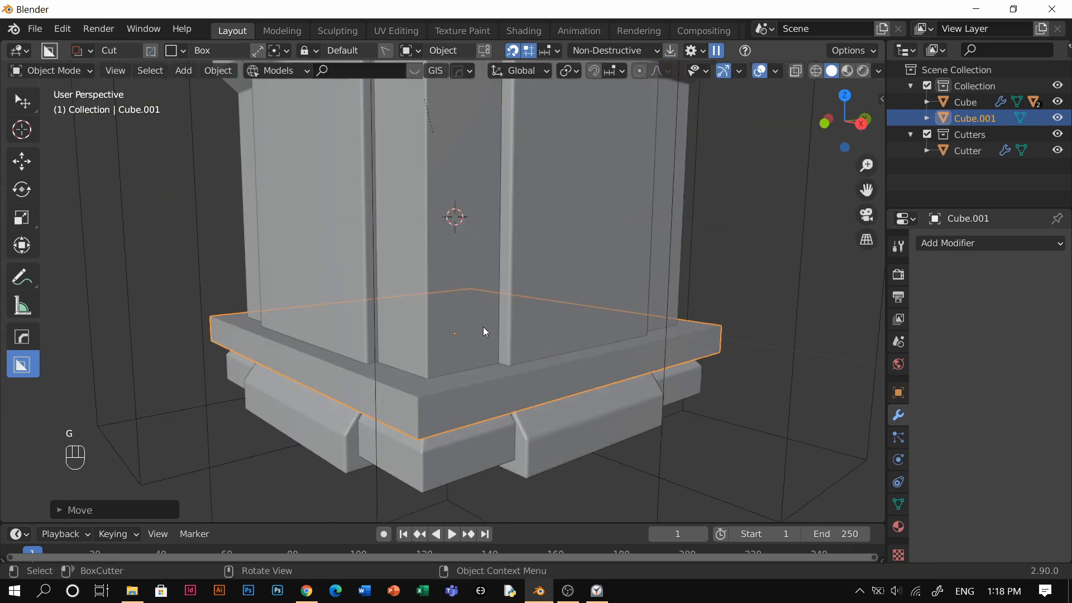
# Delete the slab's upper and lower faces so only the surrounding band is left.
pyautogui.press('Tab')
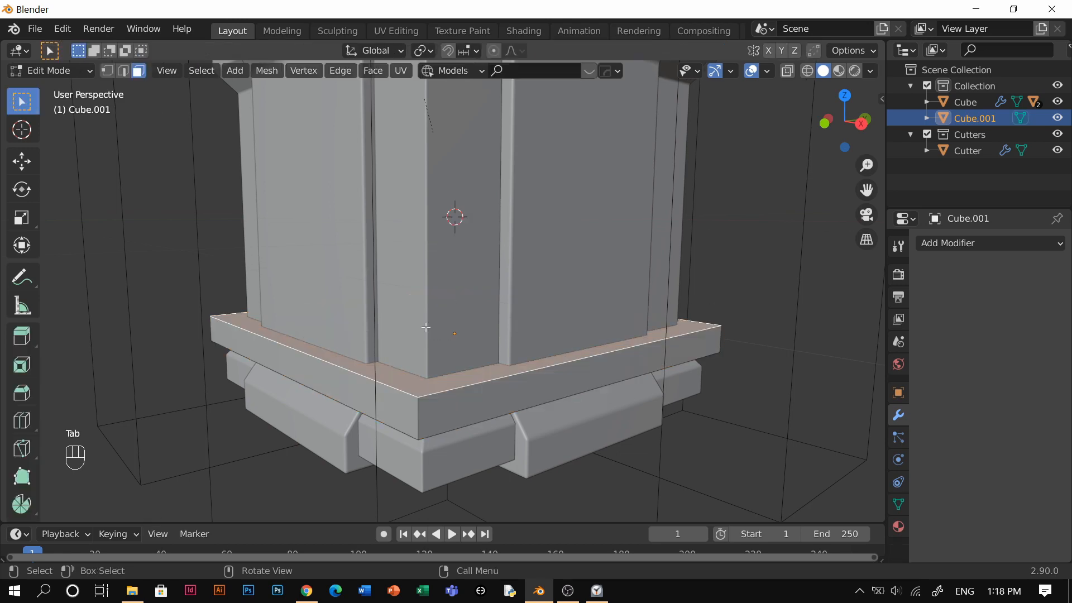
pyautogui.press('x')
pyautogui.click(469, 372)
pyautogui.moveTo(449, 349); pyautogui.dragTo(445, 368, button='middle')
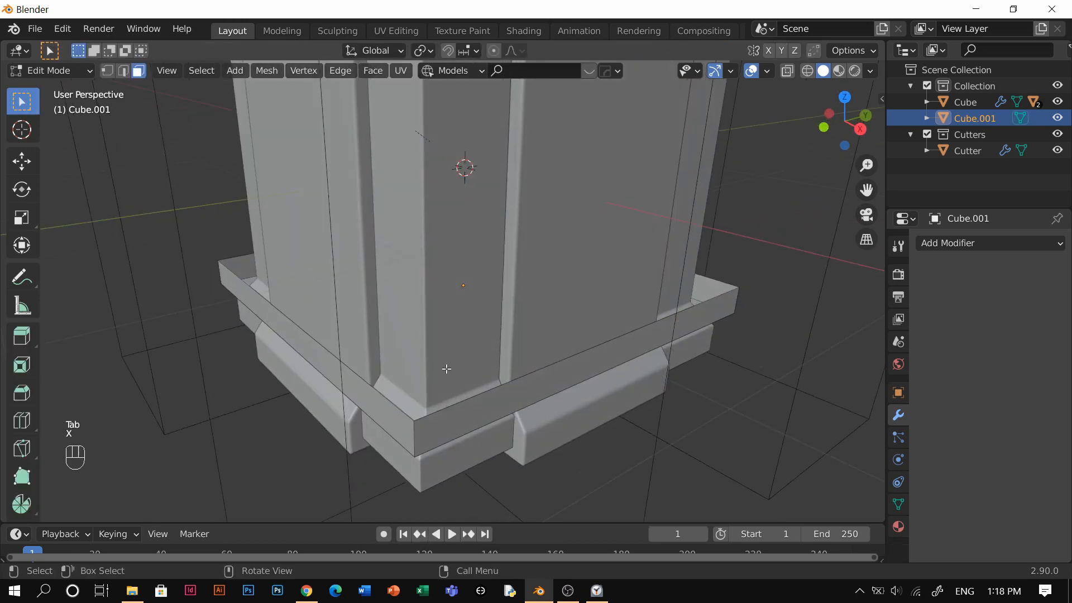
pyautogui.click(446, 368)
pyautogui.press('x')
pyautogui.click(447, 369)
pyautogui.press('Tab')
# Add a HardOps Solidify modifier to the band with a thickness of about 0.047 m and offset -1.
pyautogui.click(501, 308)
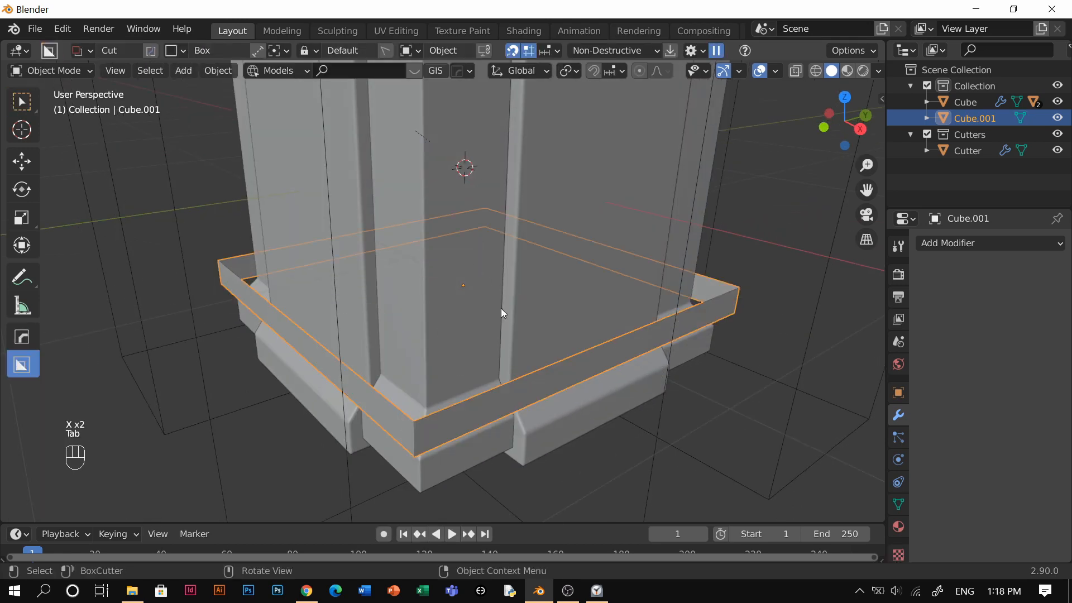
pyautogui.press('q')
pyautogui.moveTo(468, 397)
pyautogui.click(615, 411)
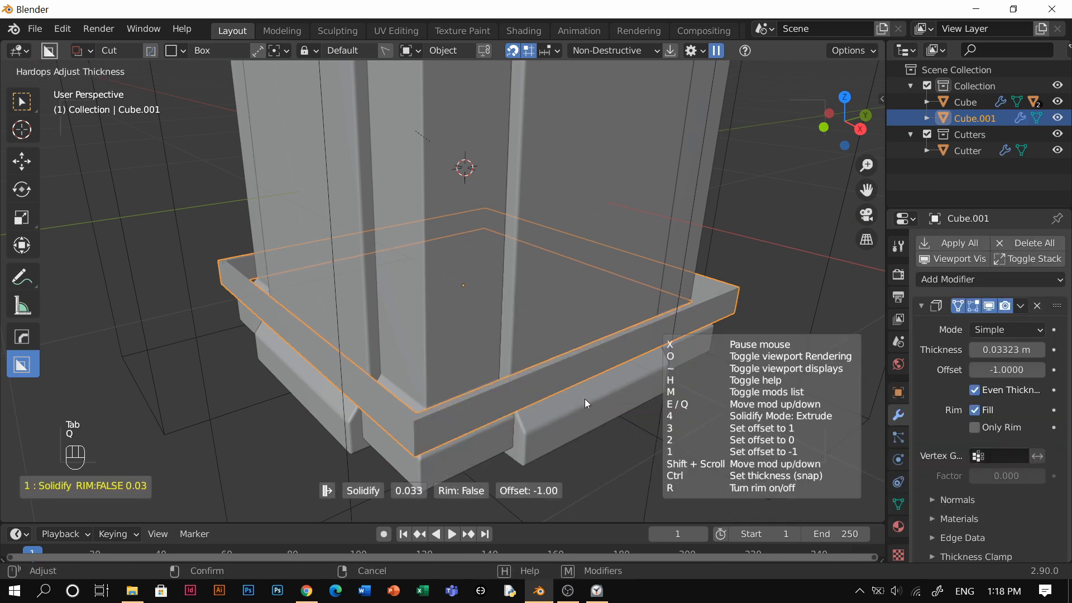
pyautogui.click(575, 397)
pyautogui.press('q')
# Bevel the band's four vertical corner edges with one segment to chamfer its corners.
pyautogui.press('Tab')
pyautogui.click(400, 487)
pyautogui.click(429, 435)
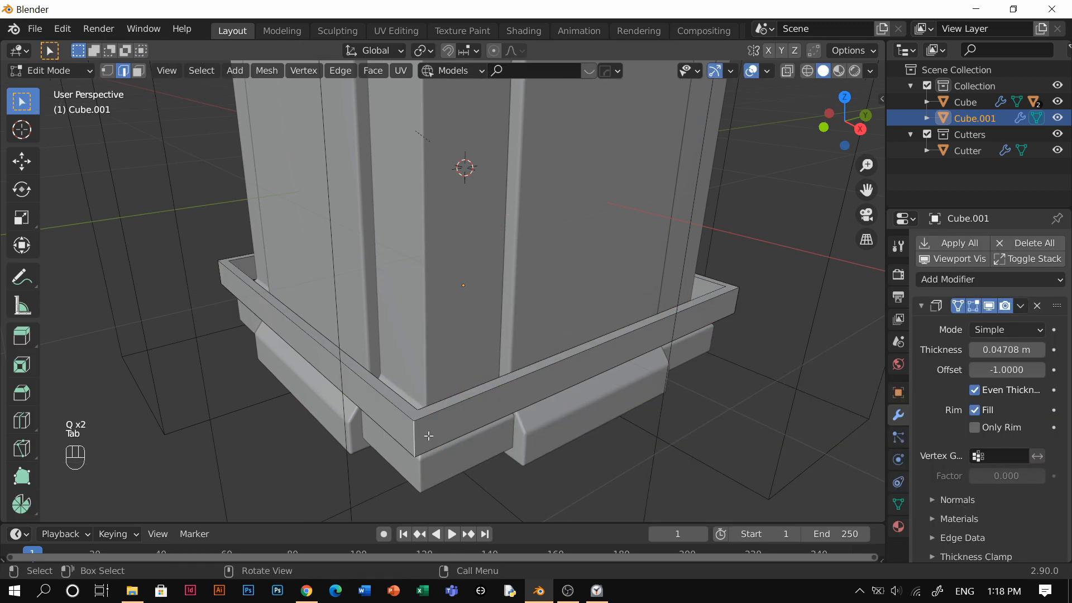
pyautogui.hotkey('alt', 'z')
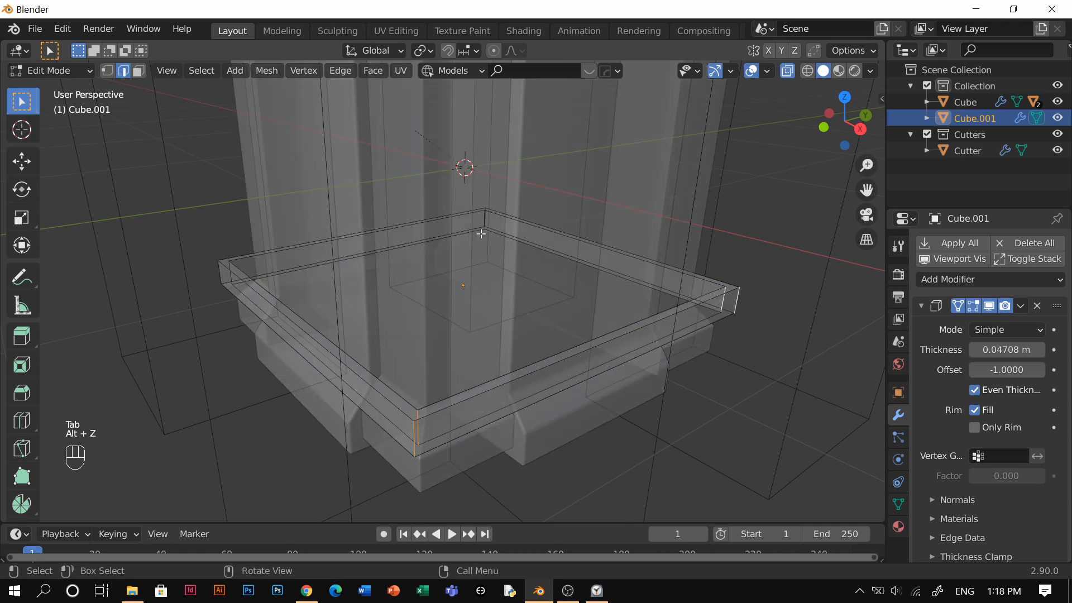
pyautogui.hotkey('alt', 'z')
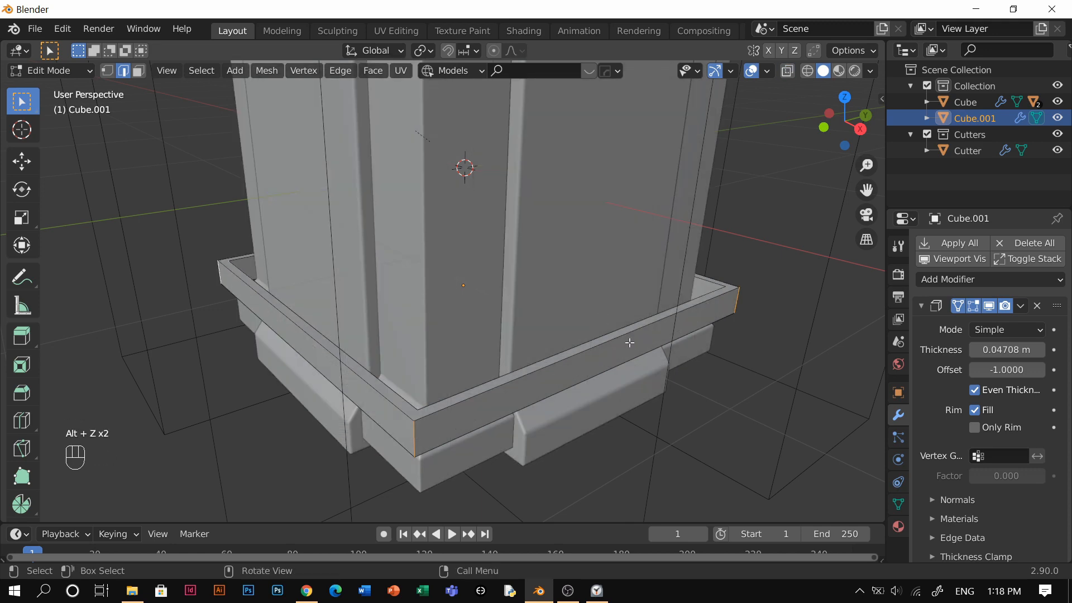
pyautogui.hotkey('ctrl', 'b')
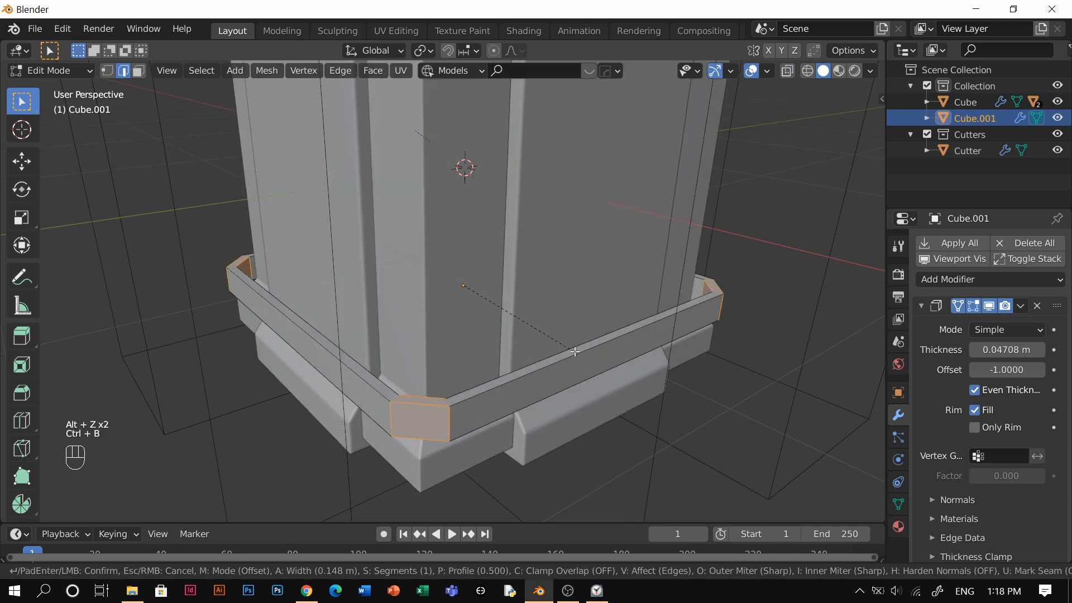
pyautogui.click(579, 352)
pyautogui.press('Tab')
# Finish the band's corner chamfer and bevel the corner pieces' outer vertical edges about 0.107 m with one segment.
pyautogui.click(554, 250)
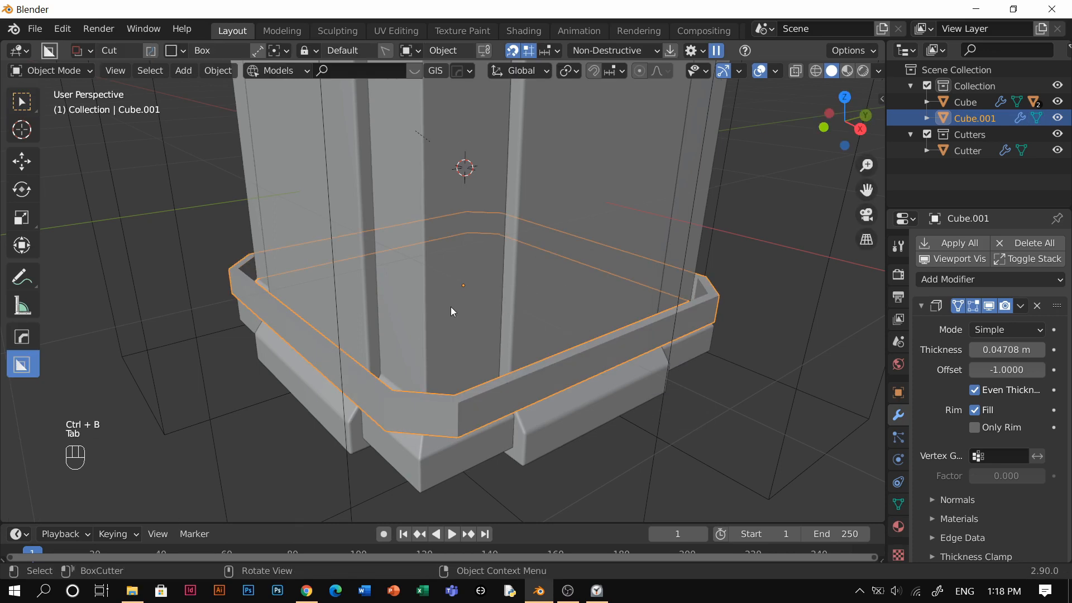
pyautogui.click(451, 306)
pyautogui.press('Tab')
pyautogui.hotkey('alt', 'z')
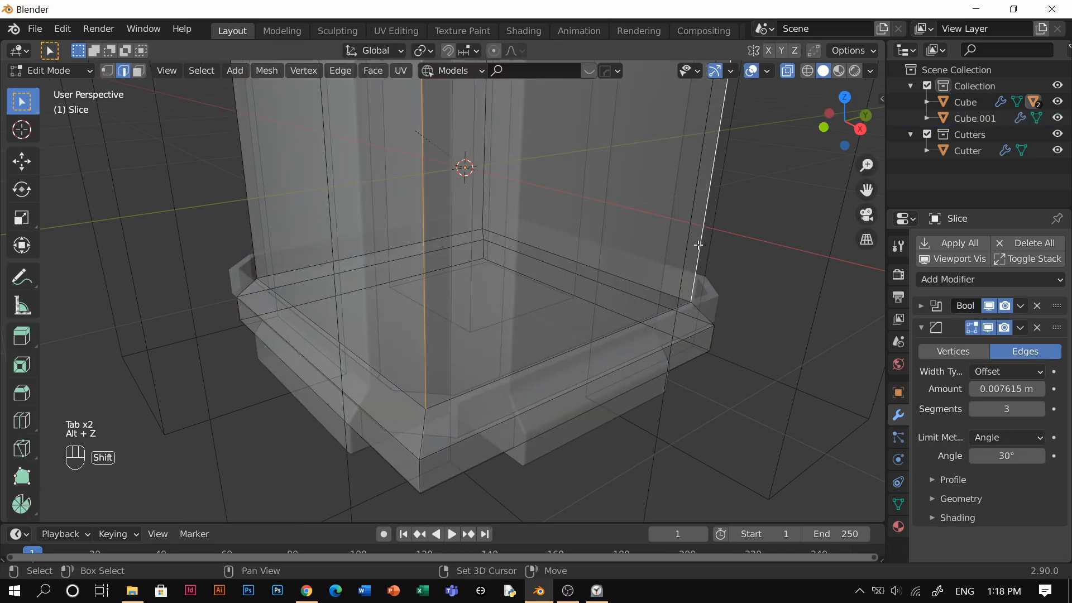
pyautogui.hotkey('alt', 'z')
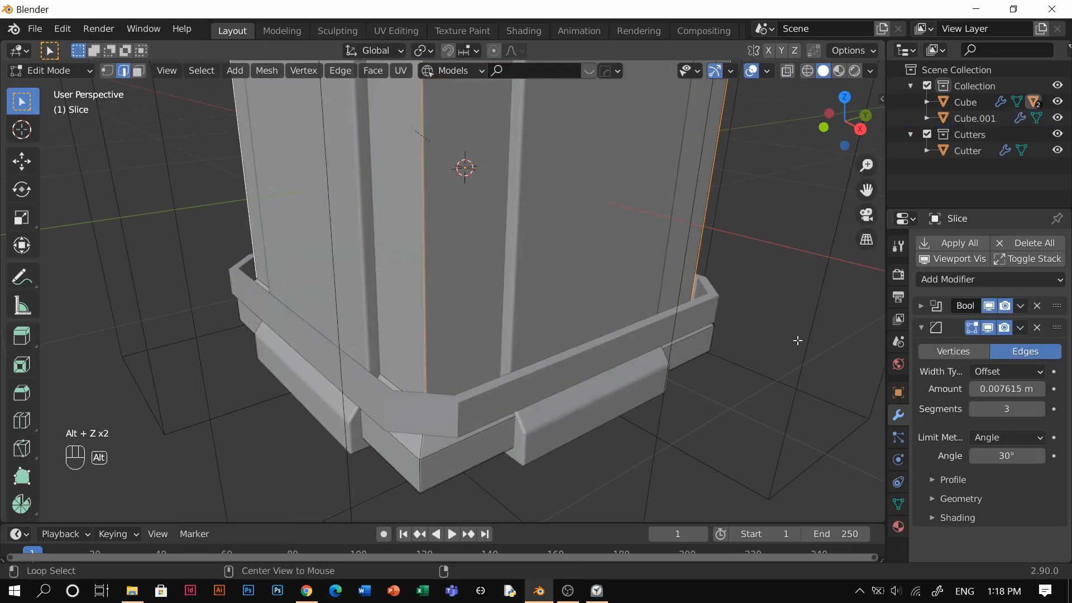
pyautogui.hotkey('ctrl', 'b')
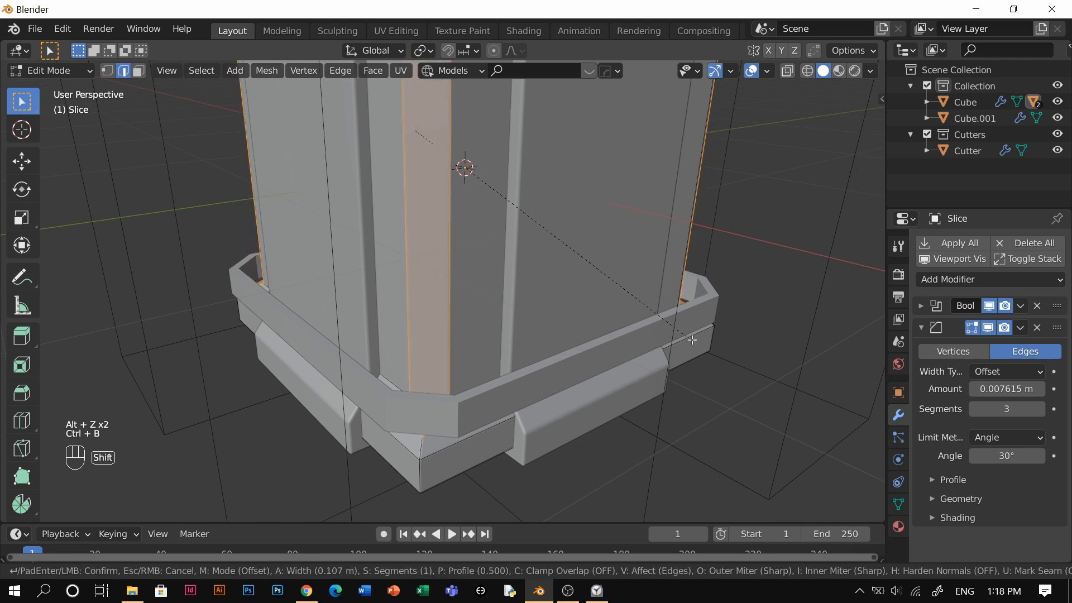
pyautogui.click(693, 340)
pyautogui.press('Tab')
# Scale the chamfered band down to about 0.91 in X and Y, leaving its height locked.
pyautogui.click(560, 222)
pyautogui.click(494, 391)
pyautogui.moveTo(494, 392); pyautogui.dragTo(534, 417, button='middle')
pyautogui.scroll(1, 534, 404)
pyautogui.press('s')
pyautogui.hotkey('shift', 'z')
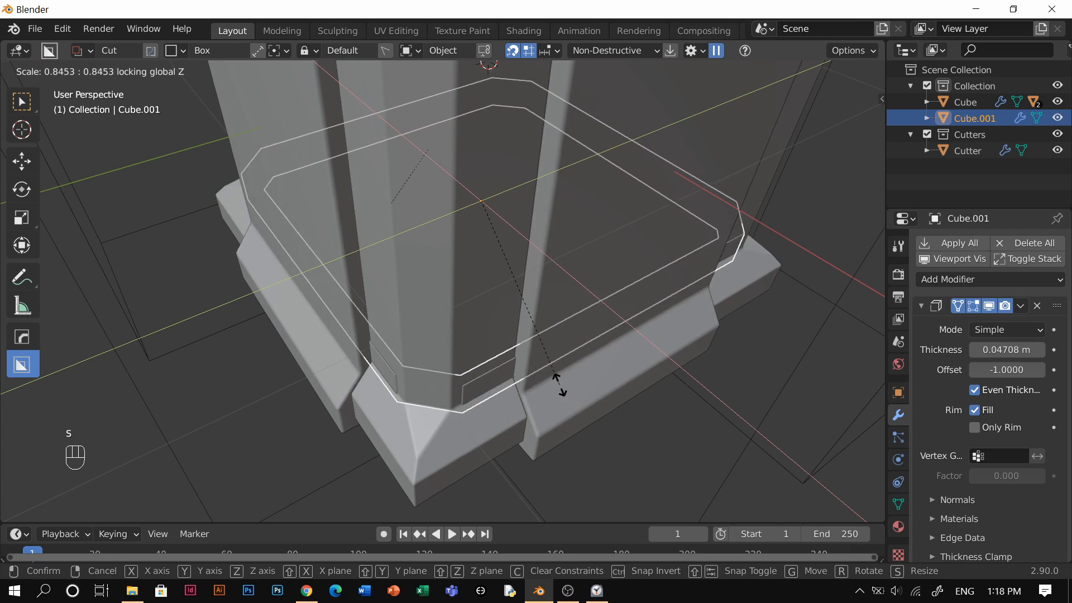
pyautogui.press('shift')
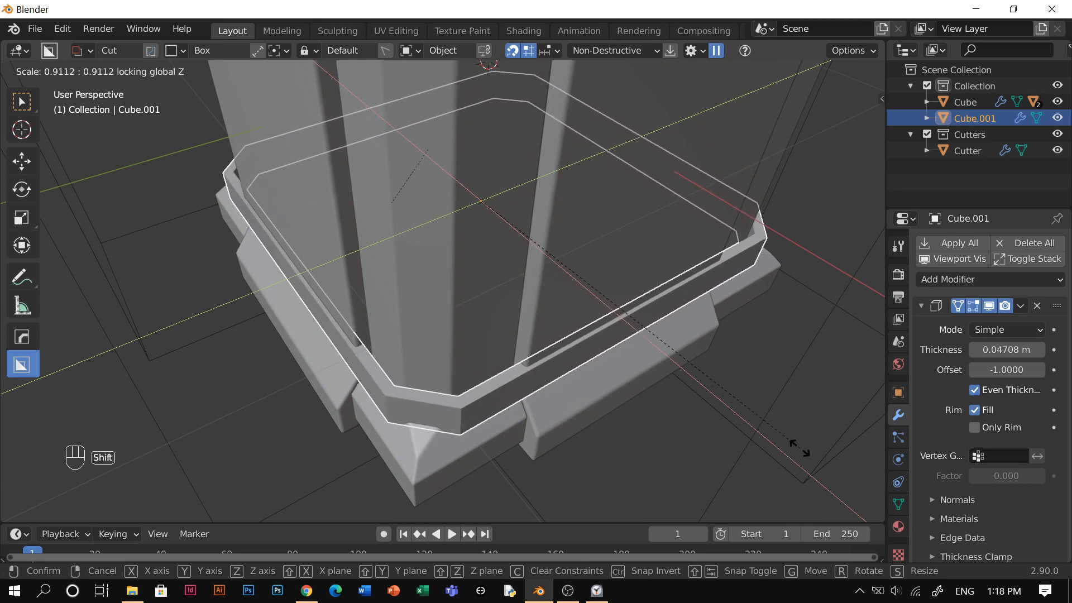
pyautogui.click(742, 429)
# Enlarge the band very slightly in X and Y only so it clears the corner pieces.
pyautogui.moveTo(739, 428); pyautogui.dragTo(612, 327, button='middle')
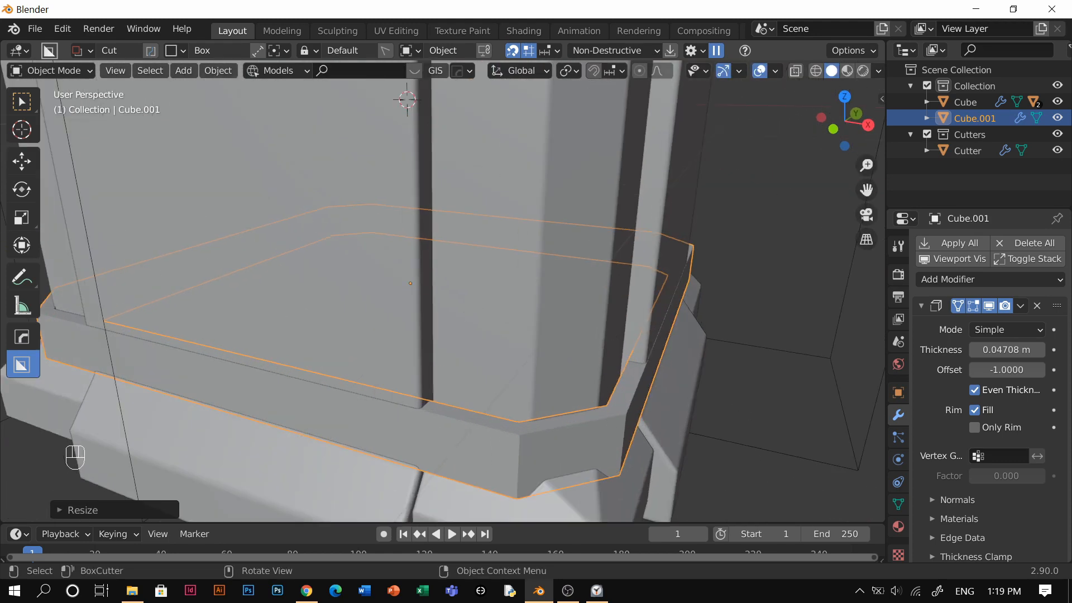
pyautogui.press('s')
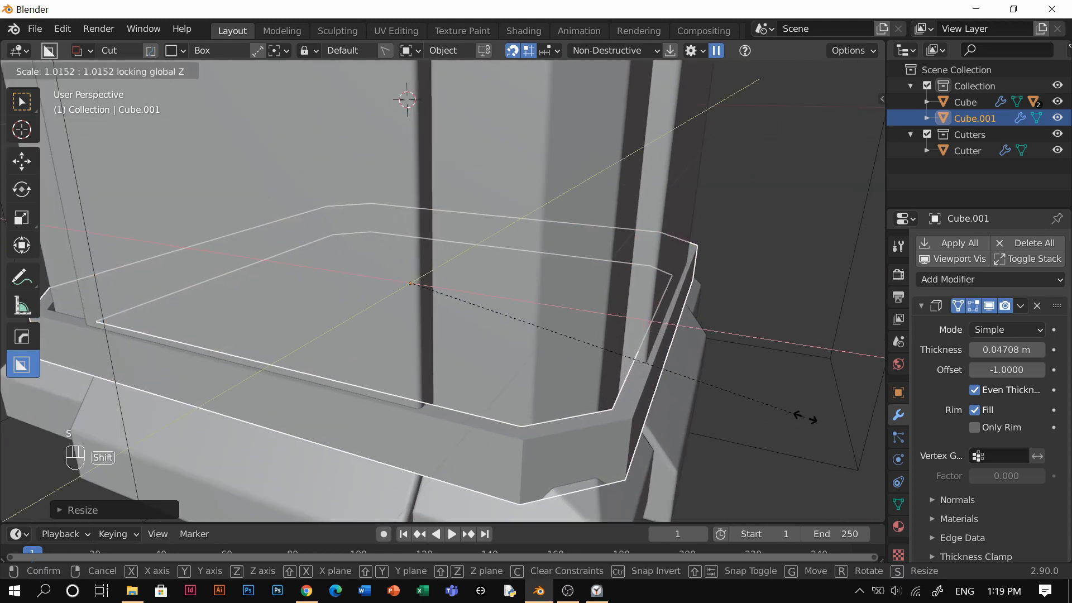
pyautogui.press('shift')
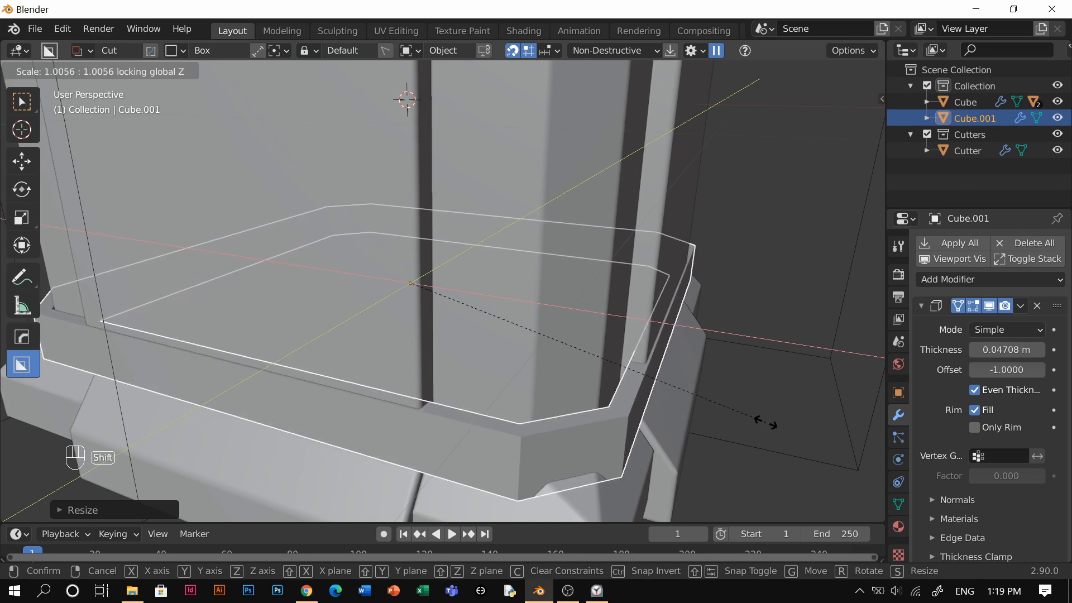
pyautogui.click(780, 424)
# Set the band's Solidify thickness to about 0.062 m.
pyautogui.press('Tab')
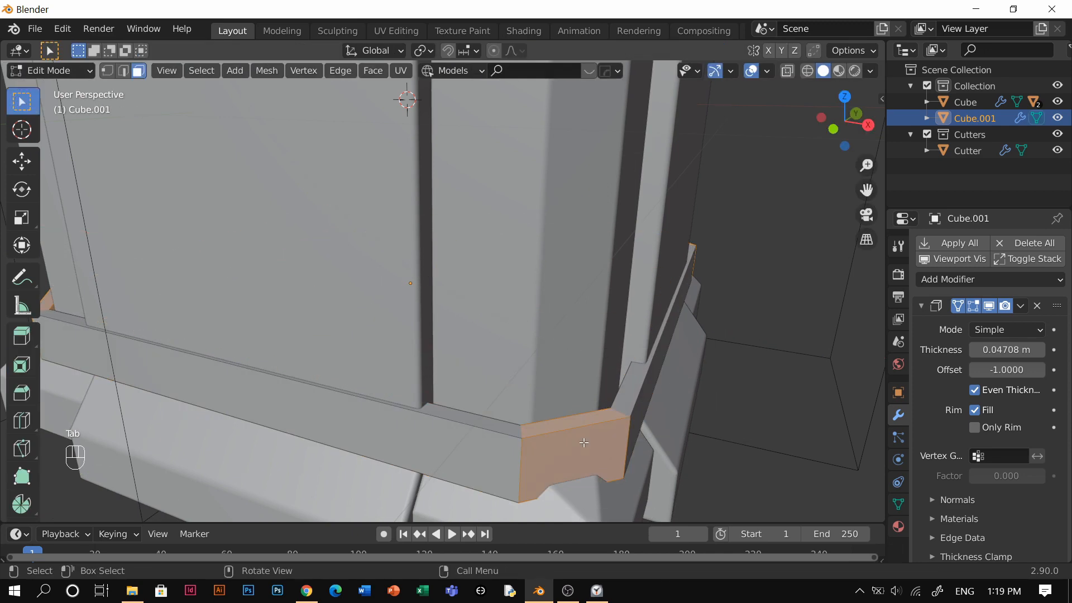
pyautogui.keyDown('alt'); pyautogui.click(521, 460); pyautogui.keyUp('alt')
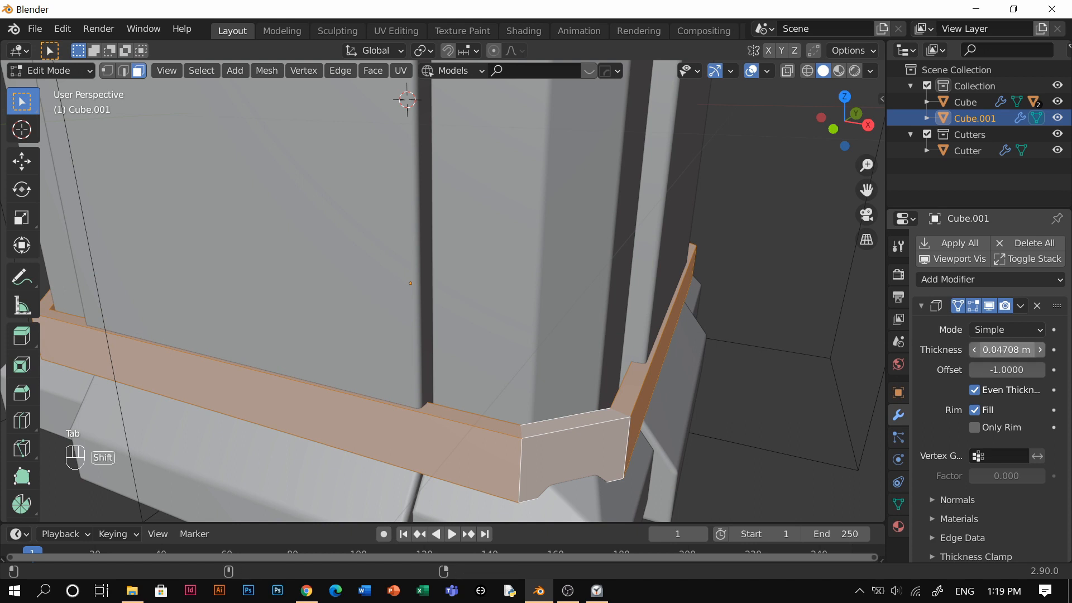
pyautogui.keyDown('shift'); pyautogui.moveTo(1006, 350); pyautogui.dragTo(1028, 350); pyautogui.keyUp('shift')
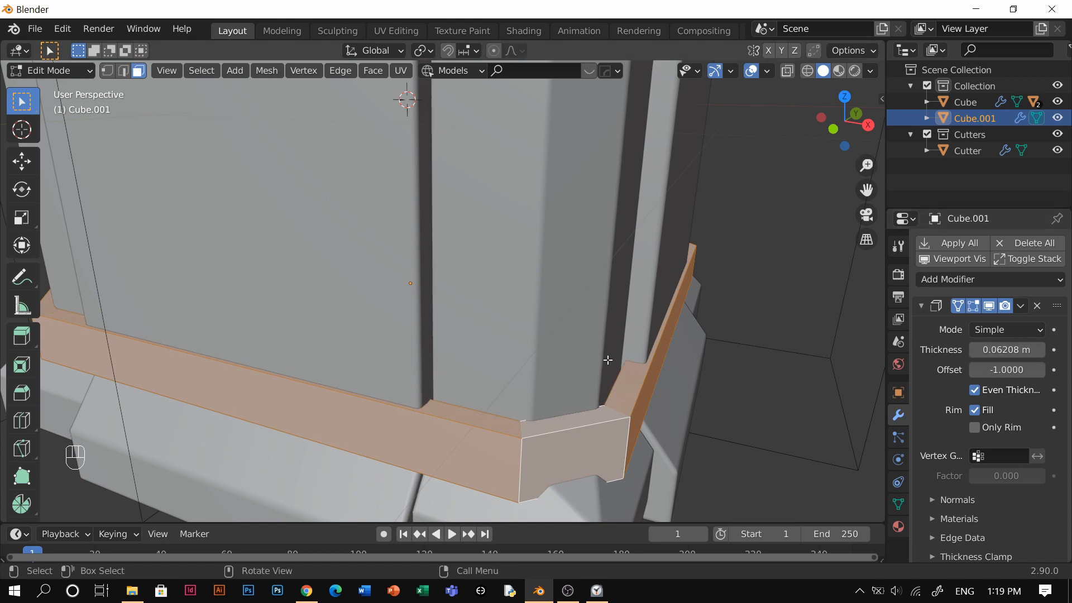
pyautogui.press('Tab')
# Scale the thickened band outward a touch more, excluding the Z axis.
pyautogui.press('s')
pyautogui.hotkey('shift', 'z')
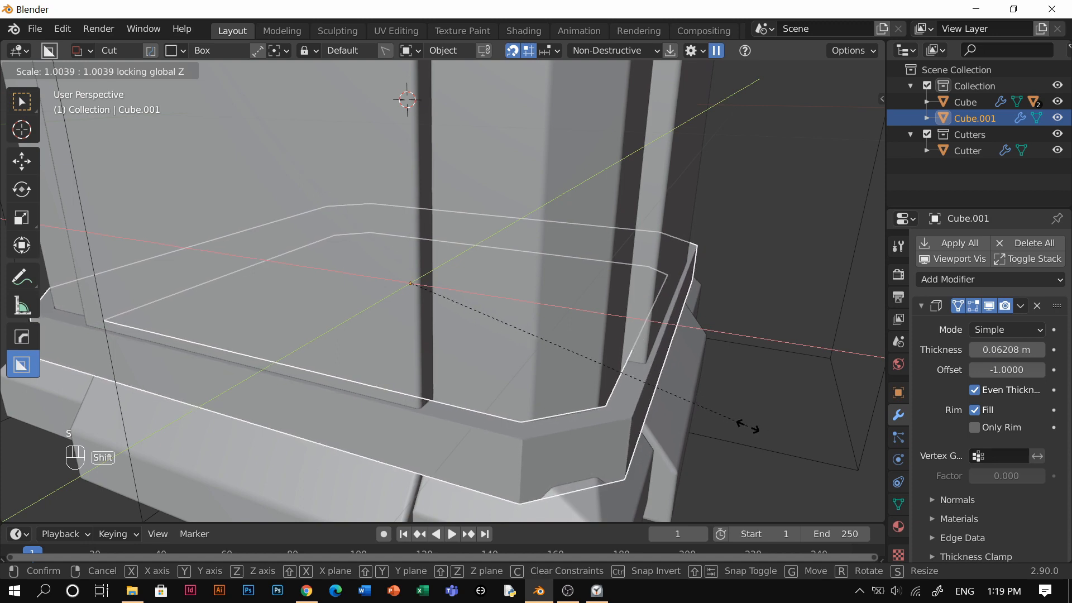
pyautogui.click(755, 427)
# Apply the band's object transform and add a three-segment HardOps bevel with hardened normals.
pyautogui.press('q')
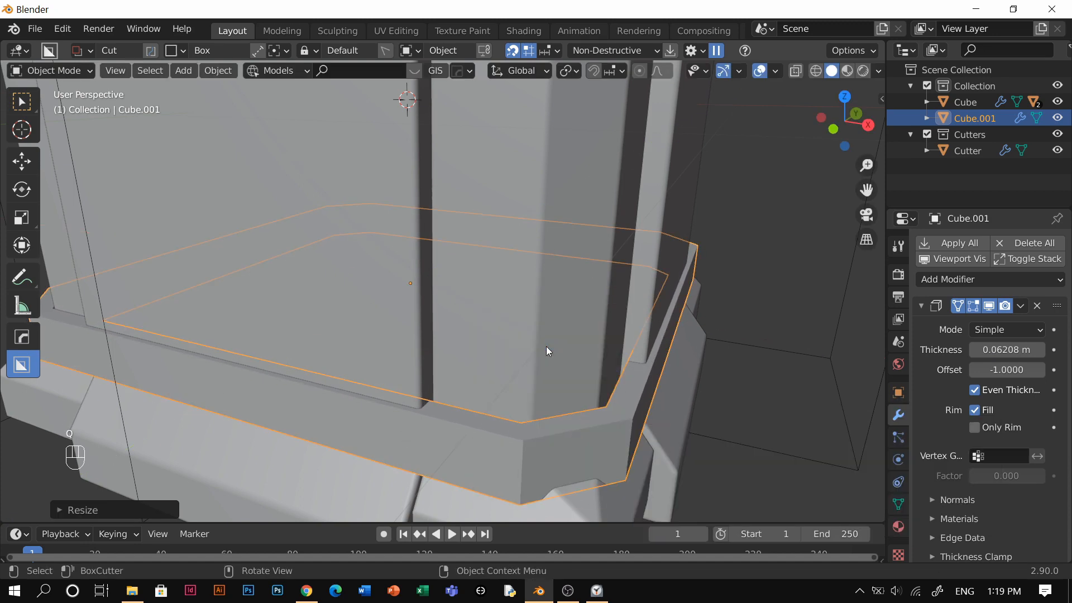
pyautogui.hotkey('ctrl', 'a')
pyautogui.click(547, 346)
pyautogui.press('Tab')
pyautogui.press('q')
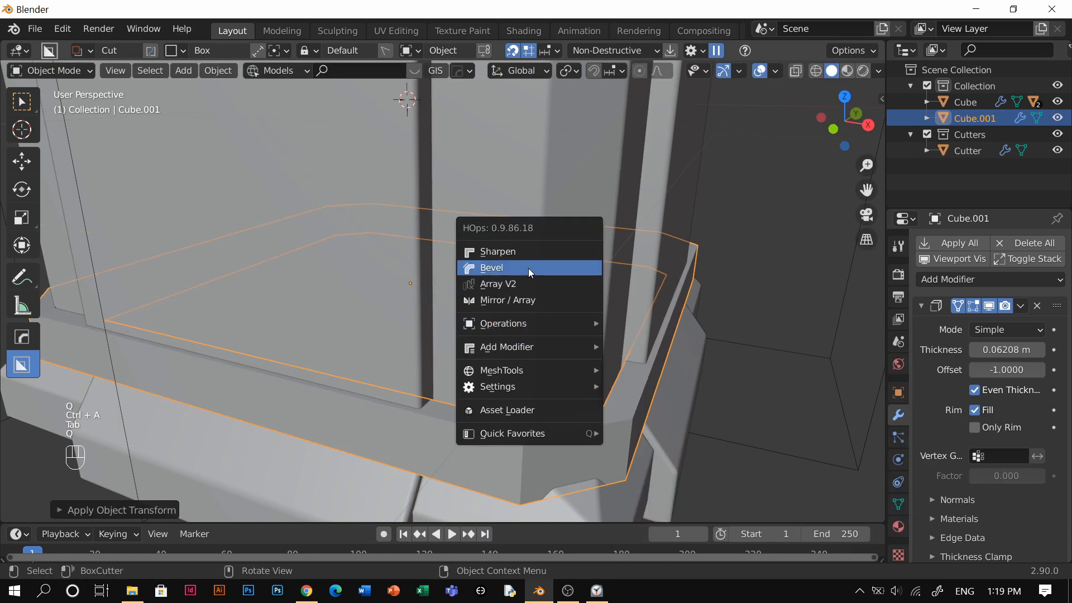
pyautogui.click(526, 268)
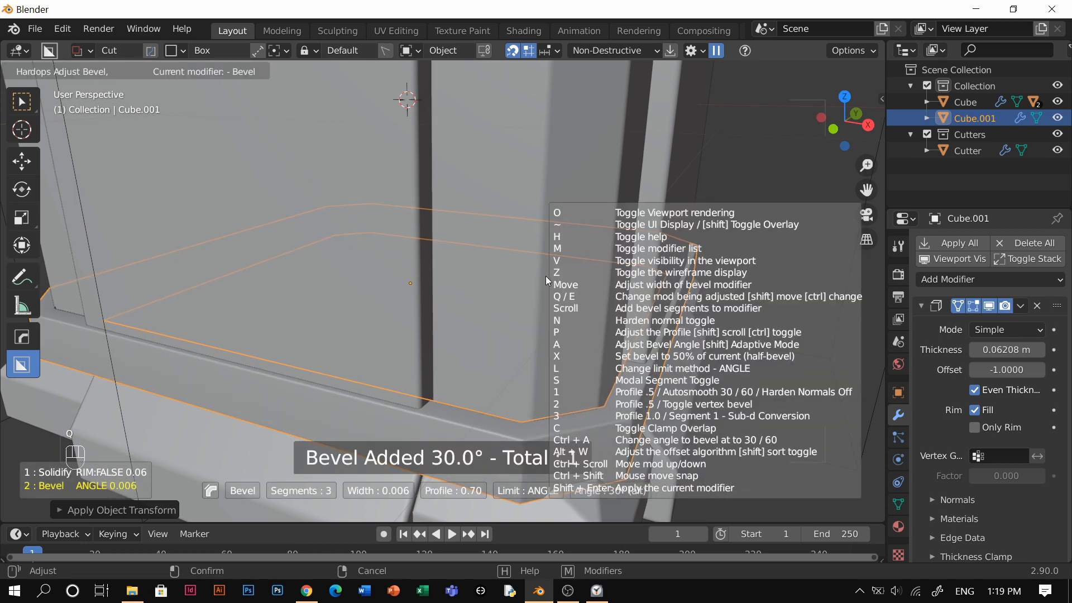
pyautogui.press('n')
pyautogui.click(716, 315)
# Try duplicating the band's faces straight up along Z to beneath the top moulding.
pyautogui.scroll(-2, 631, 366)
pyautogui.press('Tab')
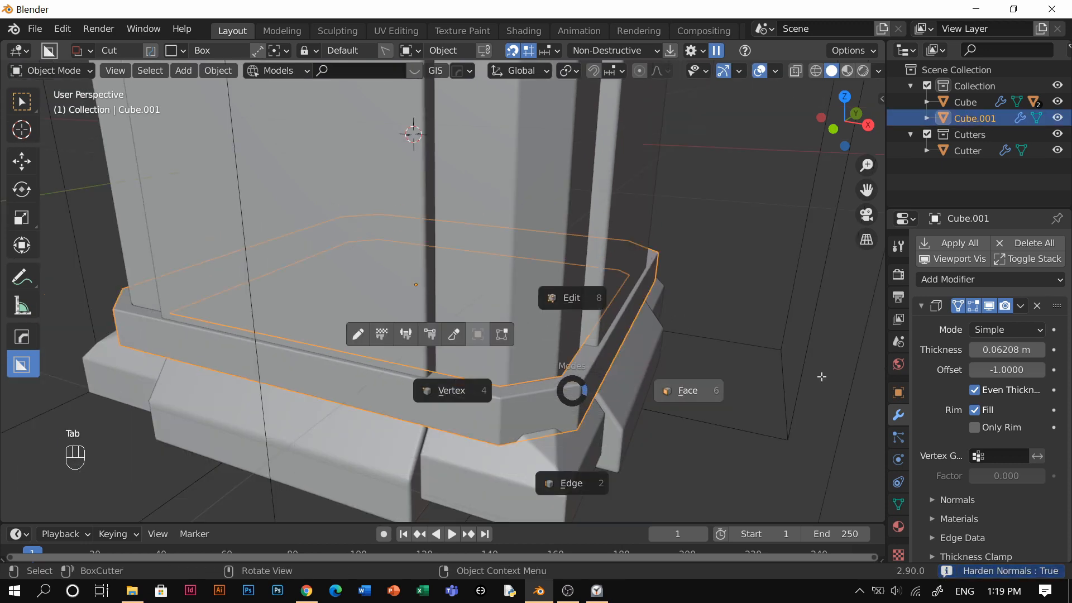
pyautogui.click(640, 350)
pyautogui.press('a')
pyautogui.moveTo(639, 350); pyautogui.dragTo(574, 354, button='middle')
pyautogui.hotkey('shift', 'd')
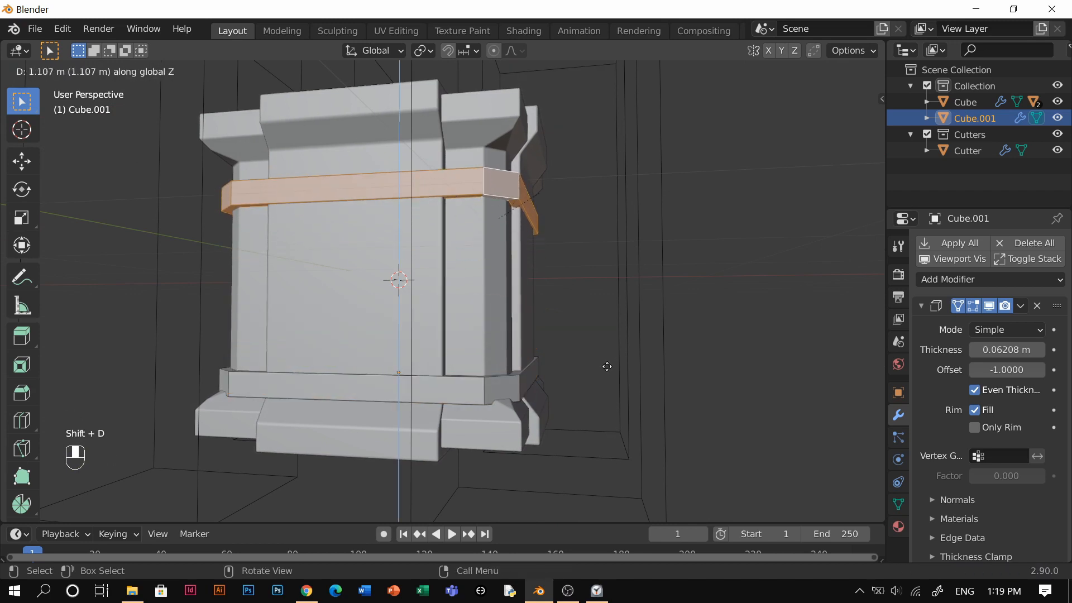
pyautogui.rightClick(557, 379)
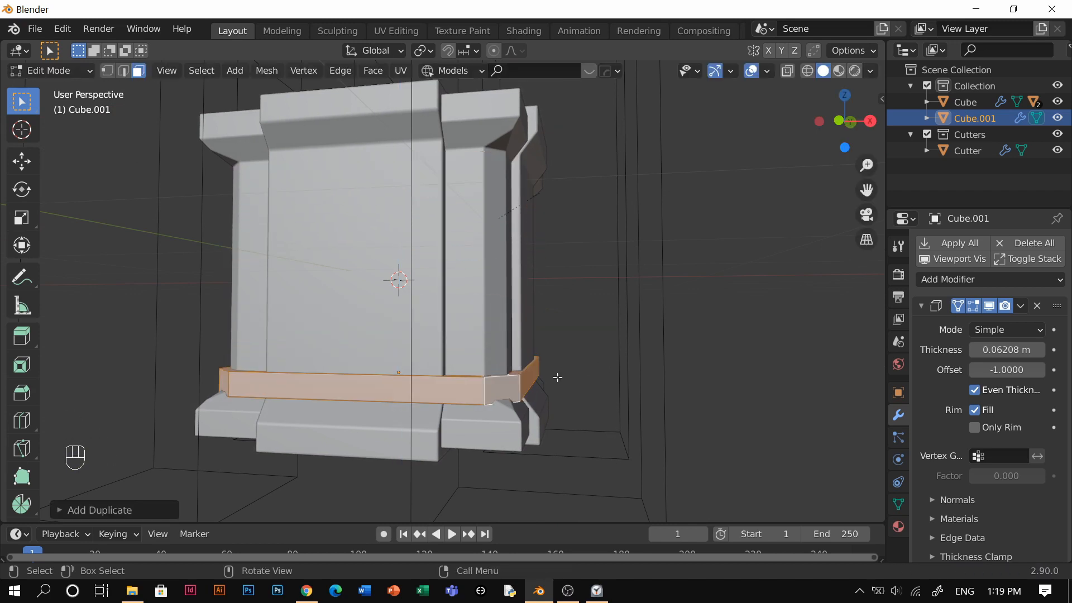
pyautogui.press('x')
pyautogui.click(557, 381)
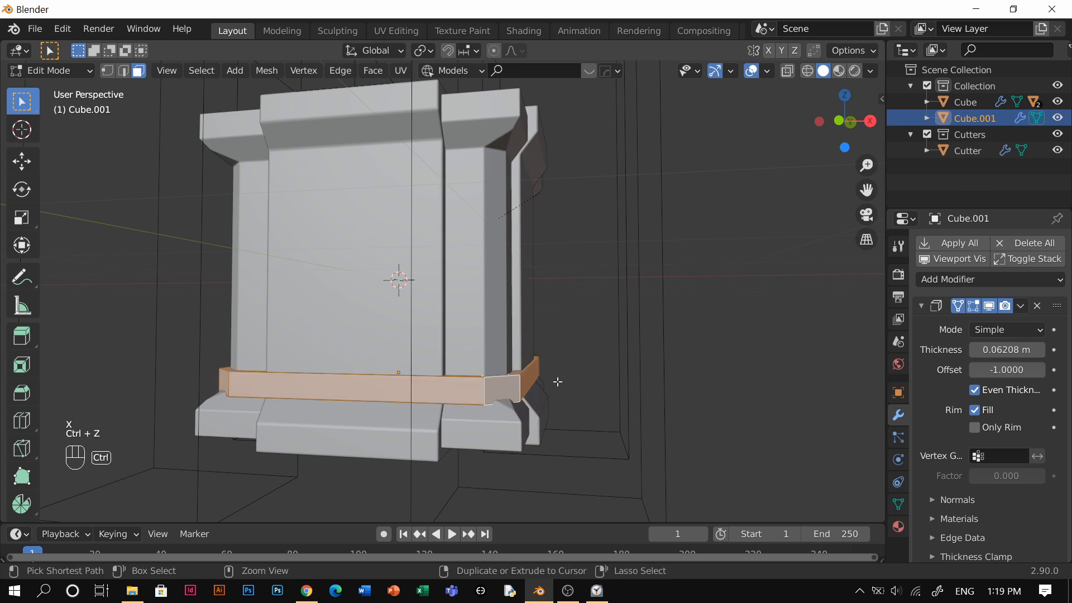
pyautogui.press('Tab')
# Mirror the band vertically about the corner pieces with HardOps Mirror and remove the extra Z mirror modifier from the corner pieces.
pyautogui.press('g')
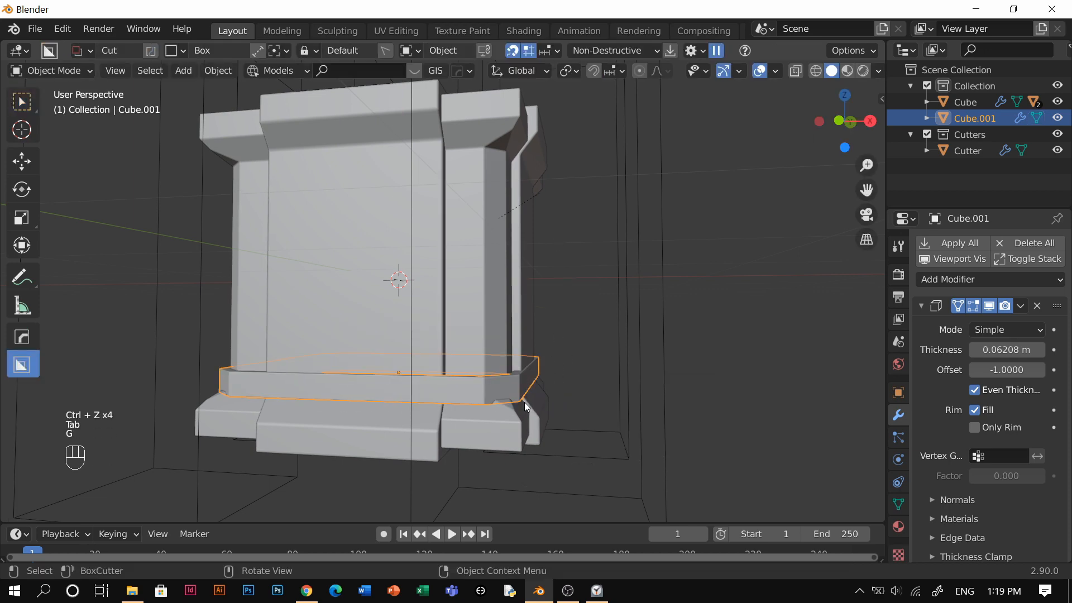
pyautogui.hotkey('alt', 'x')
pyautogui.click(395, 424)
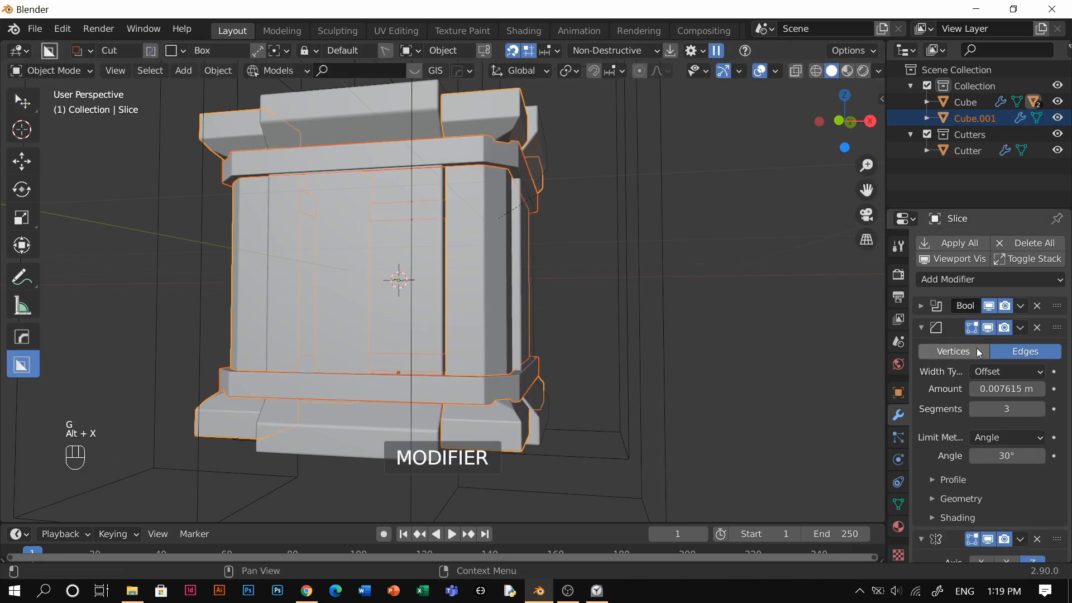
pyautogui.scroll(-5, 976, 427)
pyautogui.press('x')
# Nudge the mirrored band along Z to fine-tune its spacing from the mouldings.
pyautogui.moveTo(502, 283); pyautogui.dragTo(474, 347, button='middle')
pyautogui.click(478, 371)
pyautogui.press('g')
pyautogui.press('z')
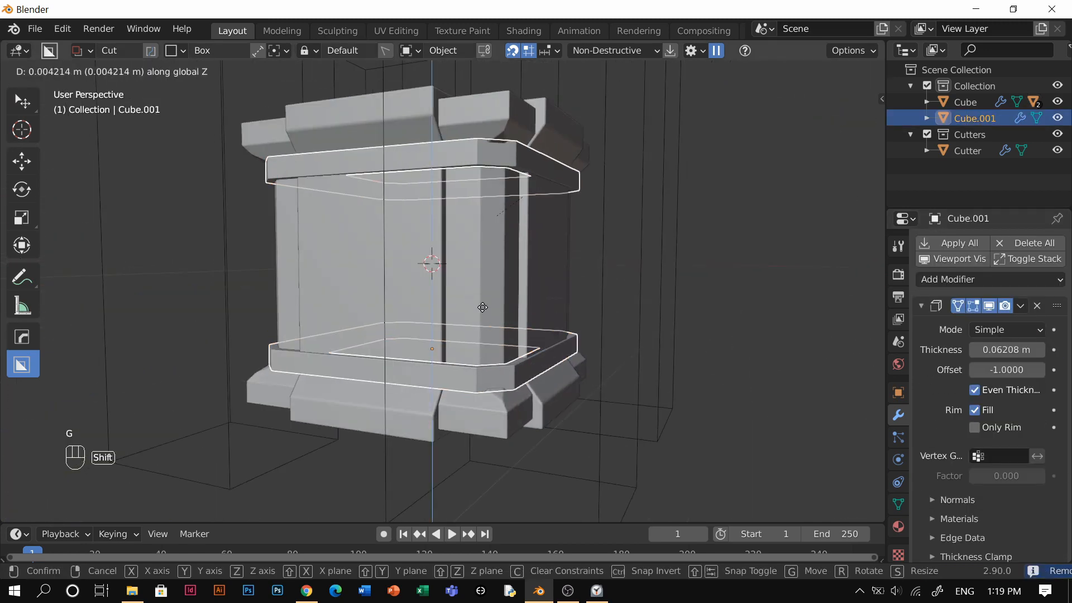
pyautogui.click(472, 214)
pyautogui.click(654, 359)
# Duplicate the mirrored band and raise the copy about 0.15 m along Z.
pyautogui.click(491, 371)
pyautogui.moveTo(492, 370); pyautogui.dragTo(510, 374, button='middle')
pyautogui.scroll(2, 510, 374)
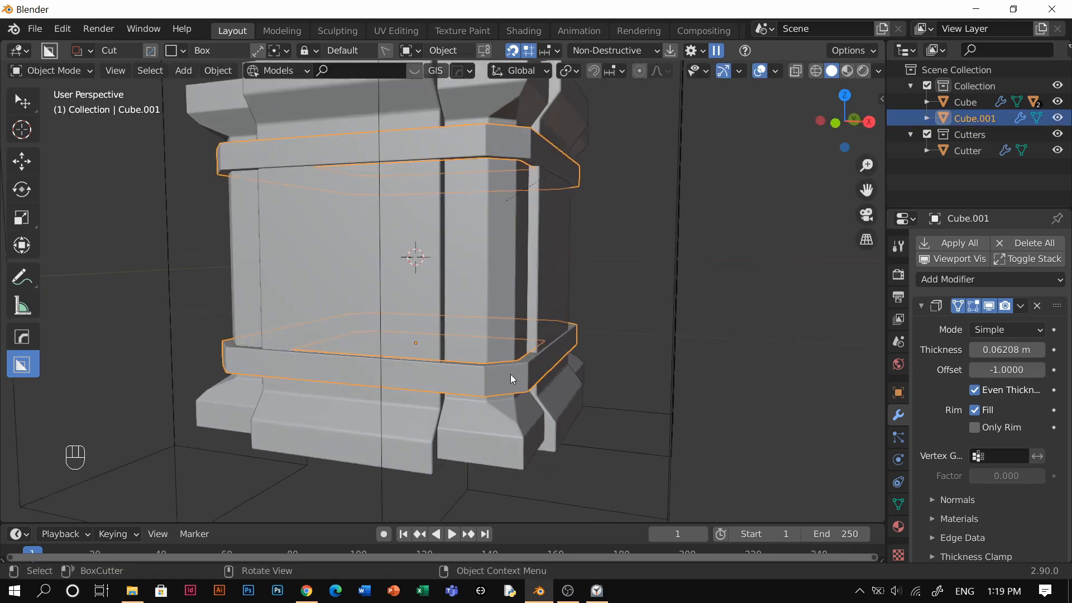
pyautogui.hotkey('shift', 'd')
pyautogui.press('z')
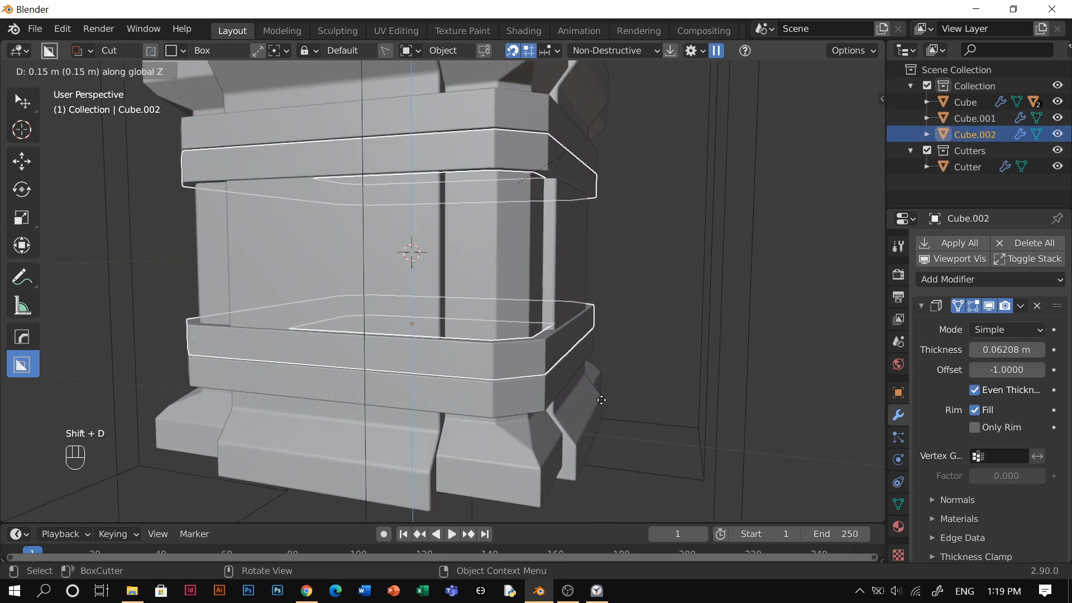
pyautogui.click(612, 413)
# Flatten the duplicated band along Z into a thin strip and lower it to just above the original band.
pyautogui.press('s')
pyautogui.press('z')
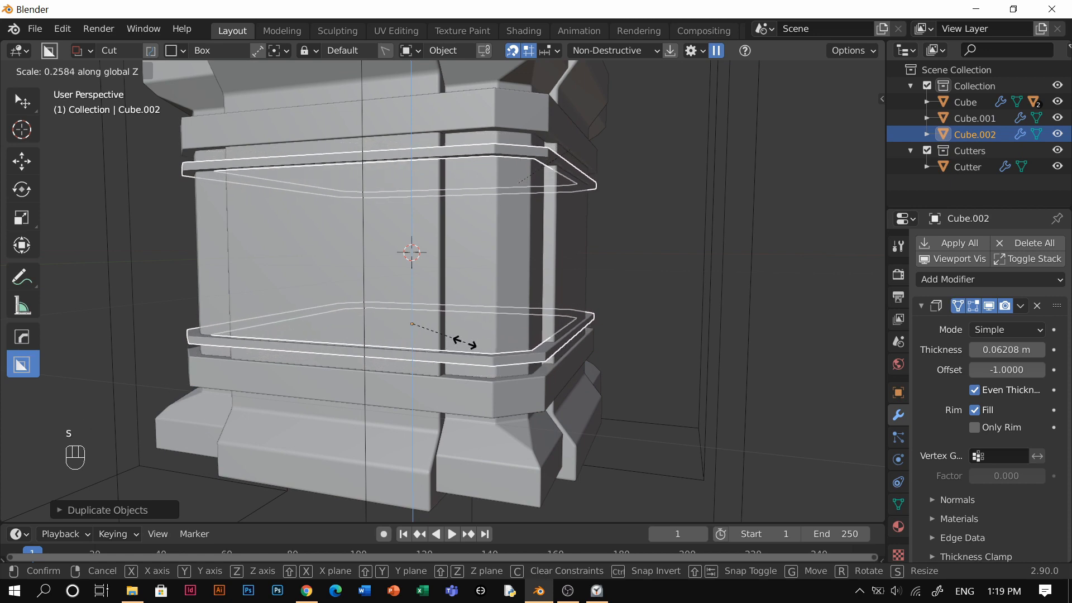
pyautogui.click(443, 336)
pyautogui.press('g')
pyautogui.press('z')
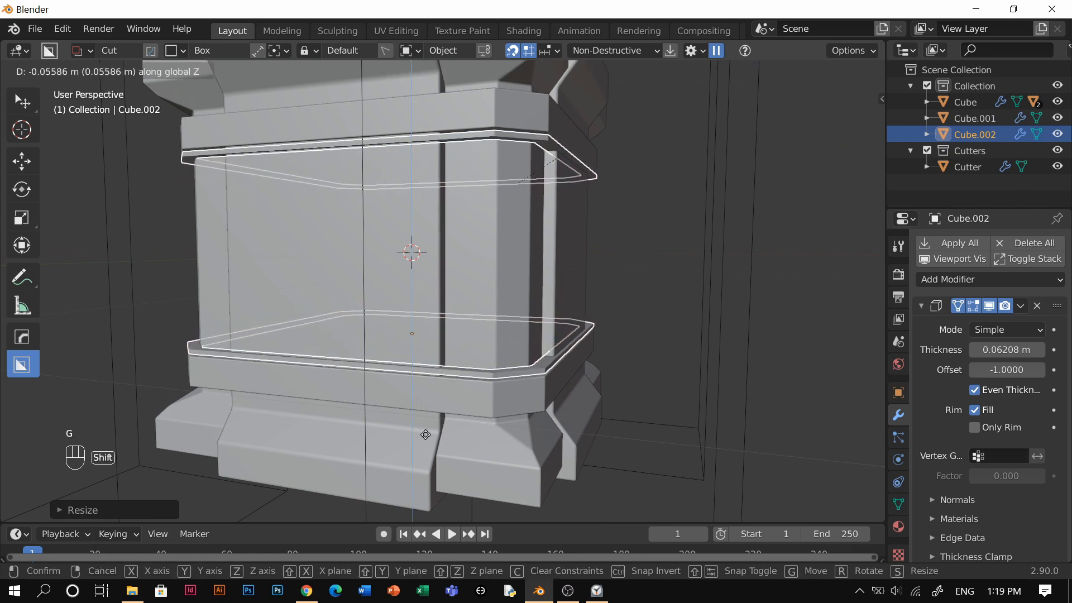
pyautogui.click(550, 293)
# Cut a small square recess with BoxCutter into the corner piece's front face, beside its chamfered edge and above the lower bands.
pyautogui.scroll(6, 509, 306)
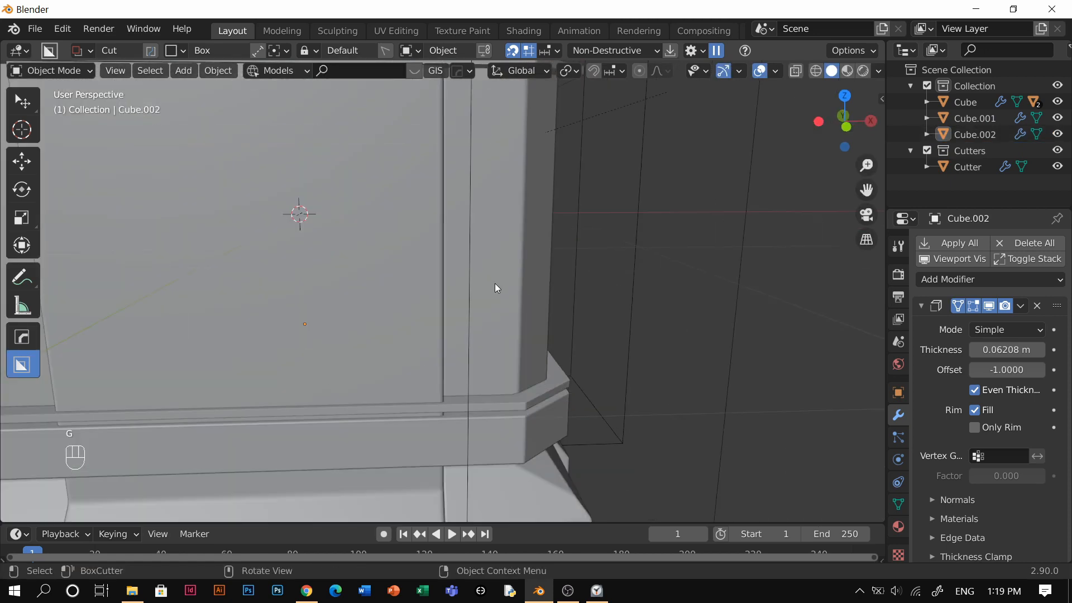
pyautogui.click(495, 283)
pyautogui.moveTo(528, 349); pyautogui.dragTo(524, 349)
pyautogui.moveTo(521, 348)
pyautogui.mouseDown(button='middle')
pyautogui.moveTo(516, 374)
pyautogui.moveTo(505, 374)
pyautogui.moveTo(540, 285)
pyautogui.moveTo(691, 369)
pyautogui.mouseUp(button='middle')
pyautogui.click(530, 345)
pyautogui.click(503, 368)
pyautogui.click(511, 354)
# Duplicate the square cutter's mesh in Edit Mode and place the copy straight above it along Z.
pyautogui.press('Tab')
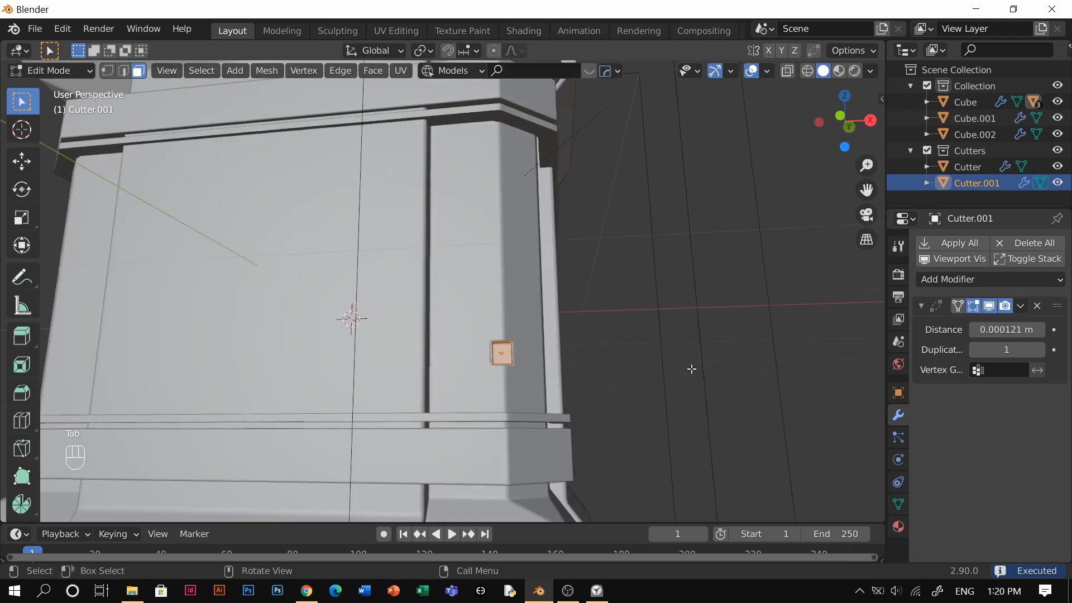
pyautogui.hotkey('shift', 'd')
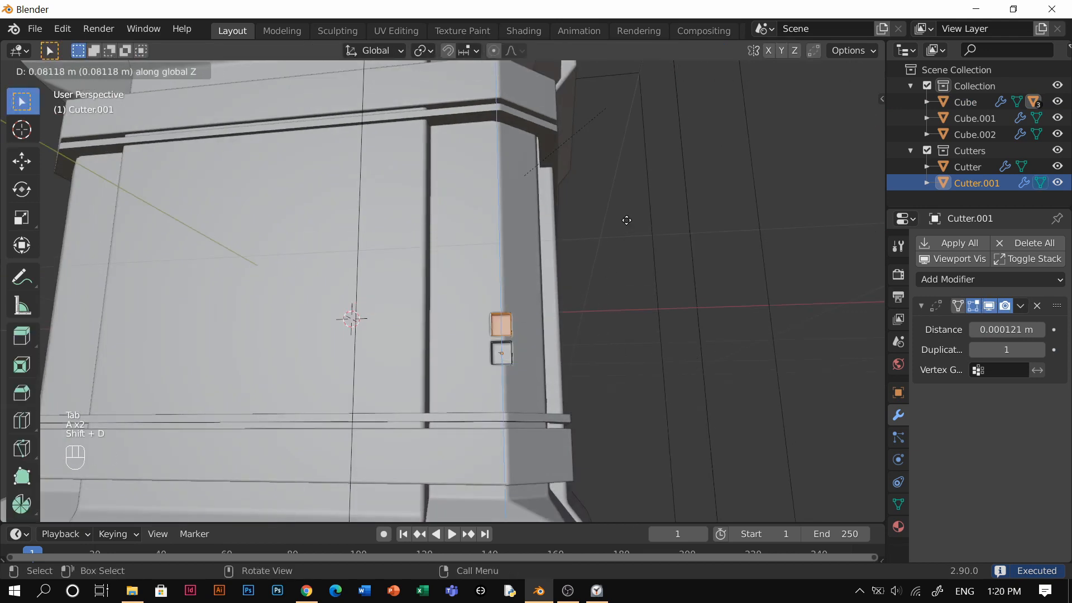
pyautogui.click(620, 227)
# Narrow the copied cutter along X and stretch it along Z into a tall, slim slot.
pyautogui.press('s')
pyautogui.press('x')
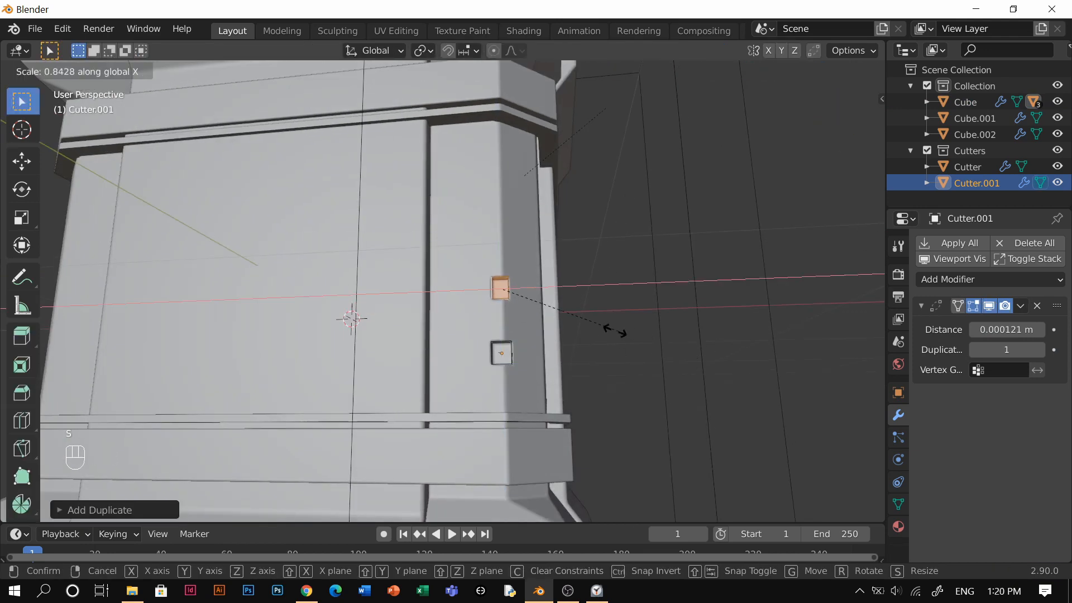
pyautogui.press('s')
pyautogui.press('z')
pyautogui.press('s')
pyautogui.press('x')
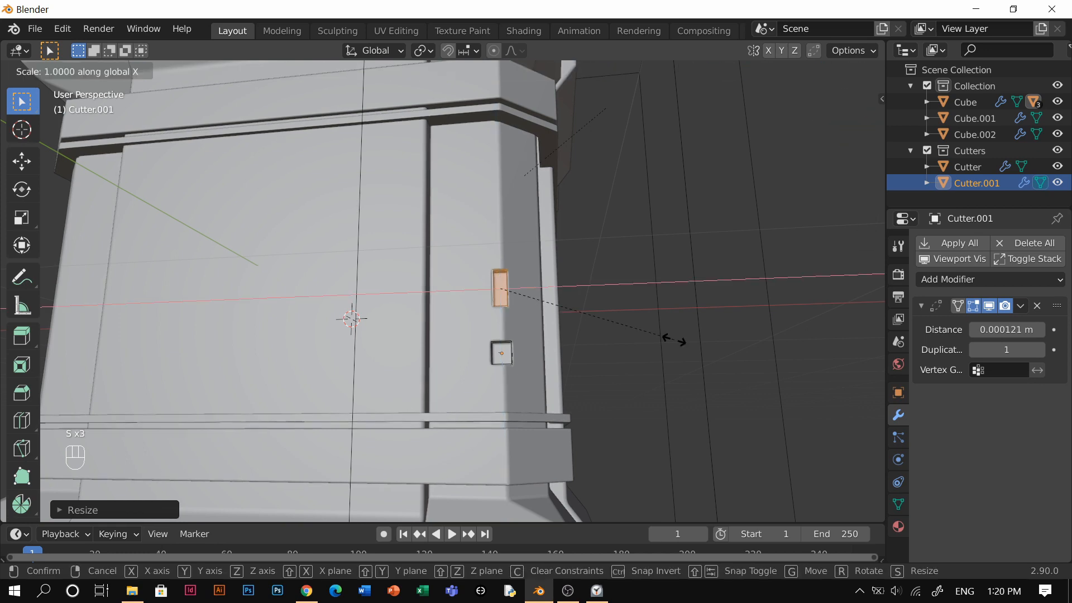
pyautogui.click(634, 331)
# Lower the slot-shaped cutter slightly along Z towards the square recess and finish editing the cutter mesh.
pyautogui.moveTo(634, 331); pyautogui.dragTo(553, 363, button='middle')
pyautogui.scroll(3, 553, 364)
pyautogui.press('g')
pyautogui.press('z')
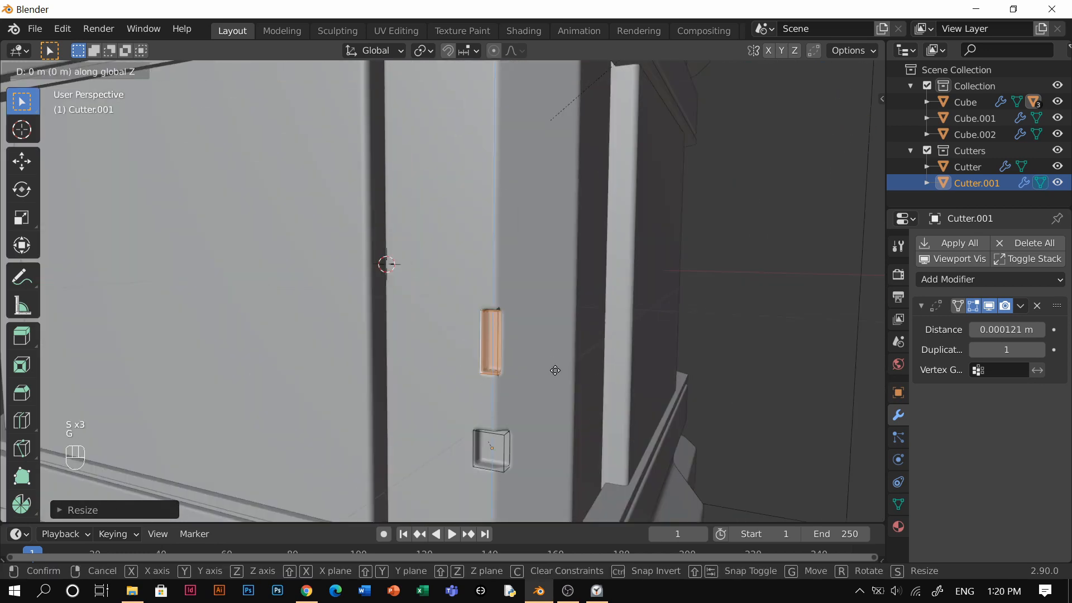
pyautogui.click(555, 382)
pyautogui.press('`')
pyautogui.moveTo(546, 319); pyautogui.dragTo(523, 368, button='middle')
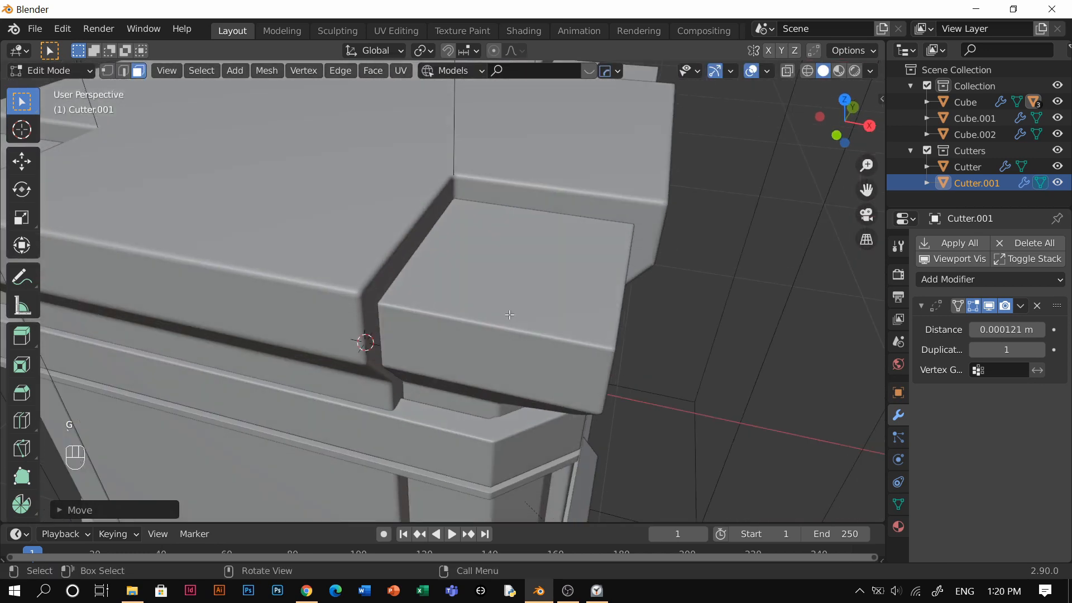
pyautogui.press('Tab')
# Set the corner piece's Bevel modifier width to 0.00172 m with the HardOps bevel adjustment.
pyautogui.scroll(-1, 524, 368)
pyautogui.scroll(2, 524, 478)
pyautogui.keyDown('shift'); pyautogui.moveTo(523, 478); pyautogui.dragTo(454, 285, button='middle'); pyautogui.keyUp('shift')
pyautogui.click(454, 285)
pyautogui.scroll(2, 465, 296)
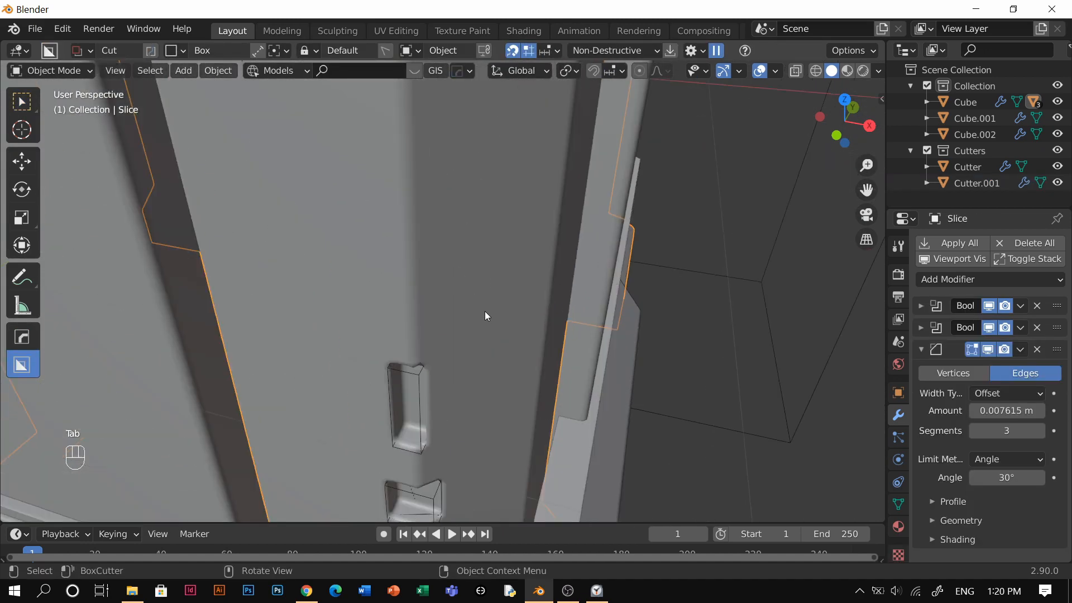
pyautogui.press('q')
pyautogui.click(487, 317)
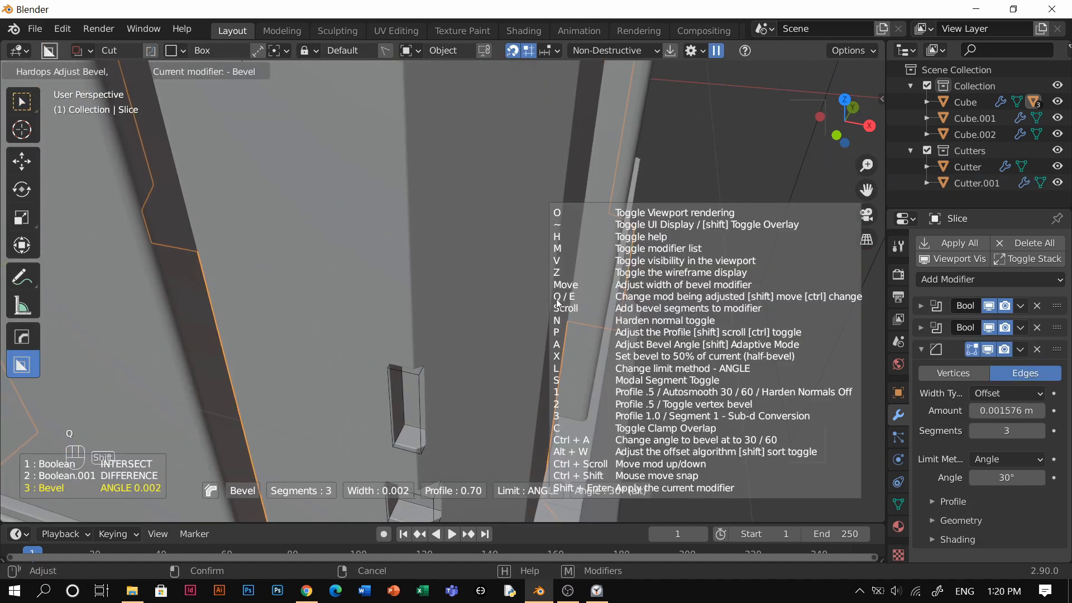
pyautogui.click(467, 371)
# Duplicate the slot-shaped cutter mesh in Edit Mode and move the copy along X towards the corner piece's inner groove.
pyautogui.click(416, 377)
pyautogui.moveTo(416, 377); pyautogui.dragTo(437, 318, button='middle')
pyautogui.press('Tab')
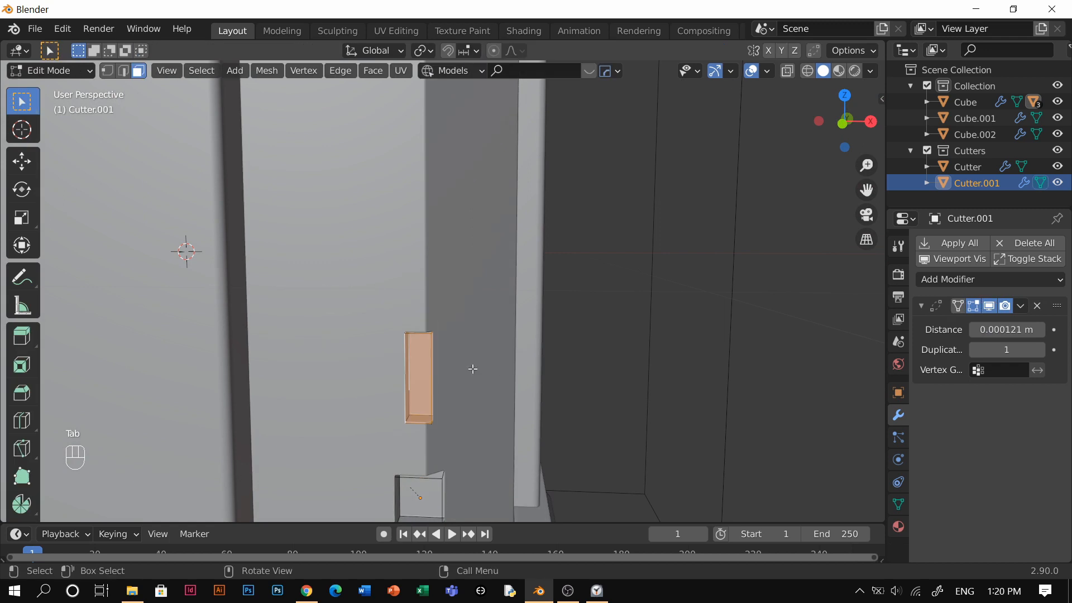
pyautogui.hotkey('shift', 'd')
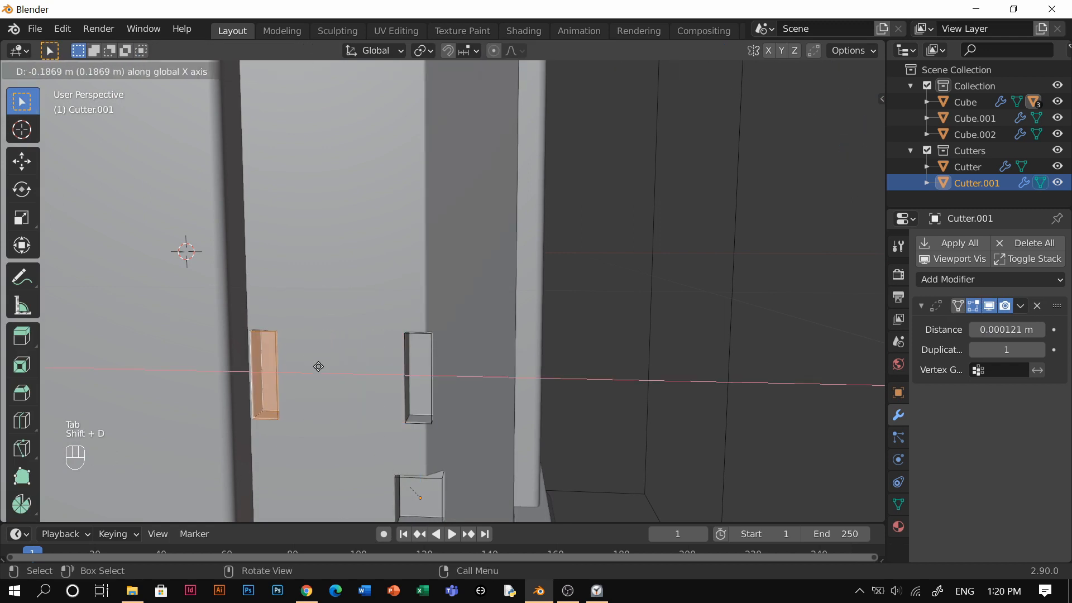
pyautogui.click(343, 369)
# Shorten the copied slot cutter along Z and narrow it along X.
pyautogui.press('s')
pyautogui.press('z')
pyautogui.click(397, 388)
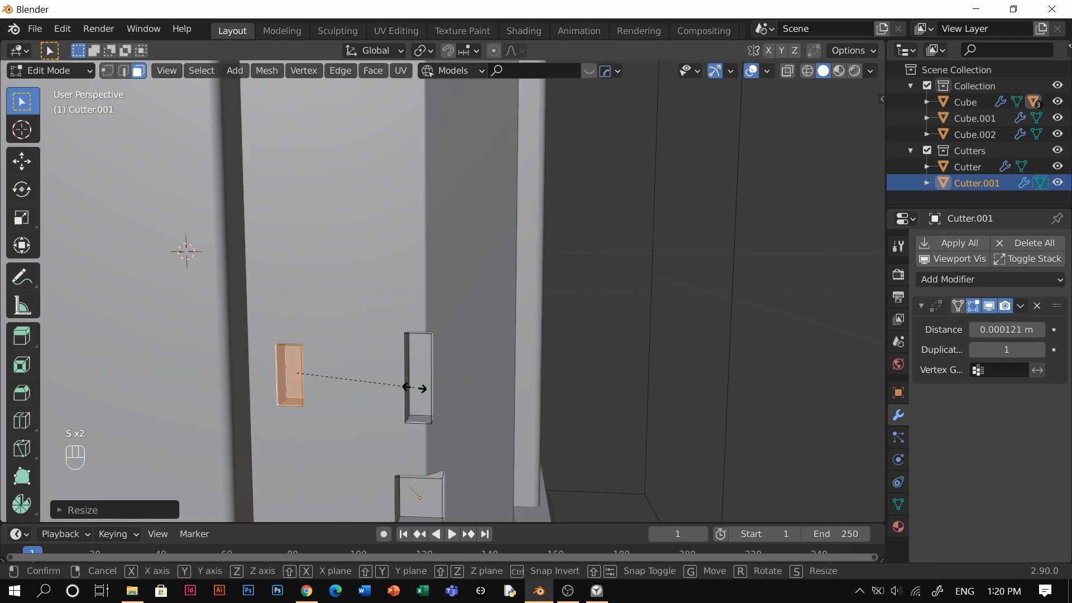
pyautogui.press('s')
pyautogui.press('x')
pyautogui.click(356, 374)
# Duplicate the narrow slot upward along Z into an evenly spaced column of four and finish editing the cutter mesh.
pyautogui.moveTo(356, 373); pyautogui.dragTo(436, 405, button='middle')
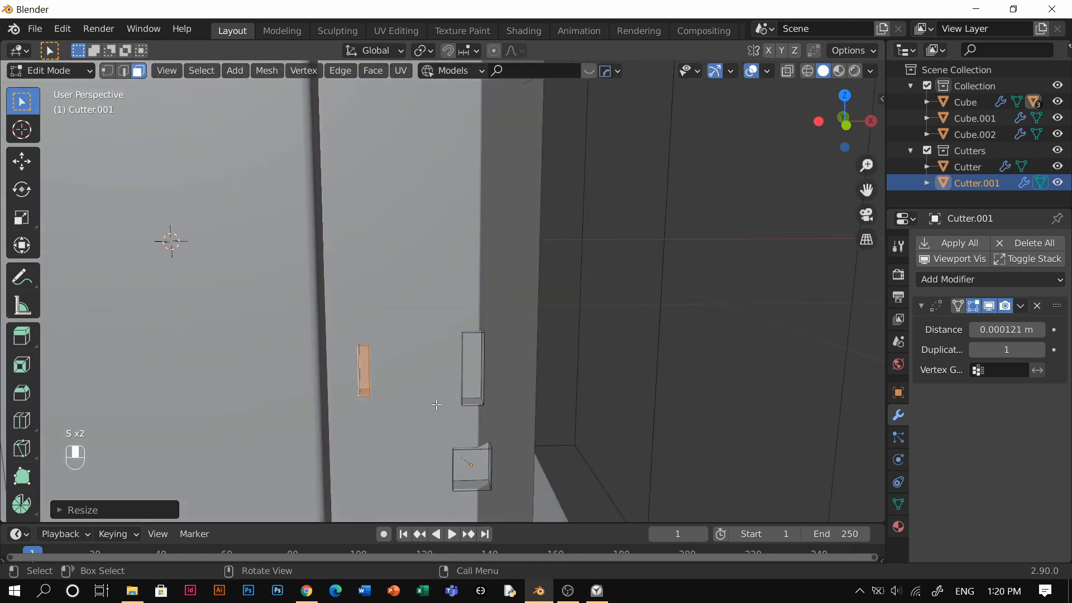
pyautogui.hotkey('shift', 'd')
pyautogui.press('z')
pyautogui.click(440, 332)
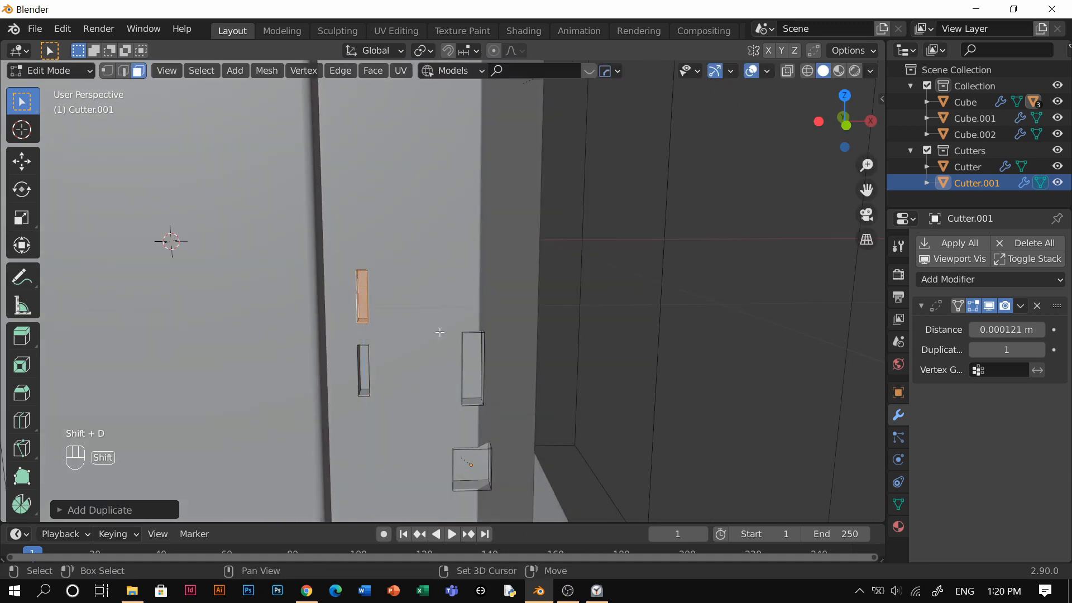
pyautogui.press('Tab')
pyautogui.moveTo(440, 333)
pyautogui.mouseDown(button='middle')
pyautogui.moveTo(433, 262)
pyautogui.moveTo(445, 277)
pyautogui.moveTo(412, 258)
pyautogui.moveTo(451, 328)
pyautogui.moveTo(438, 312)
pyautogui.mouseUp(button='middle')
pyautogui.click(411, 291)
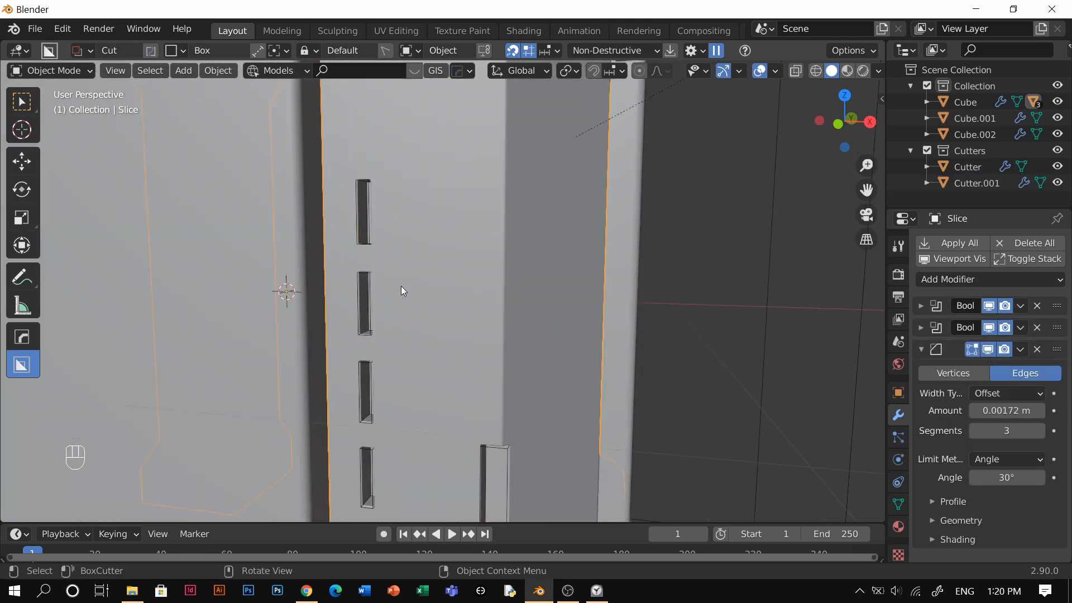
pyautogui.moveTo(401, 286); pyautogui.dragTo(410, 300)
pyautogui.click(411, 300)
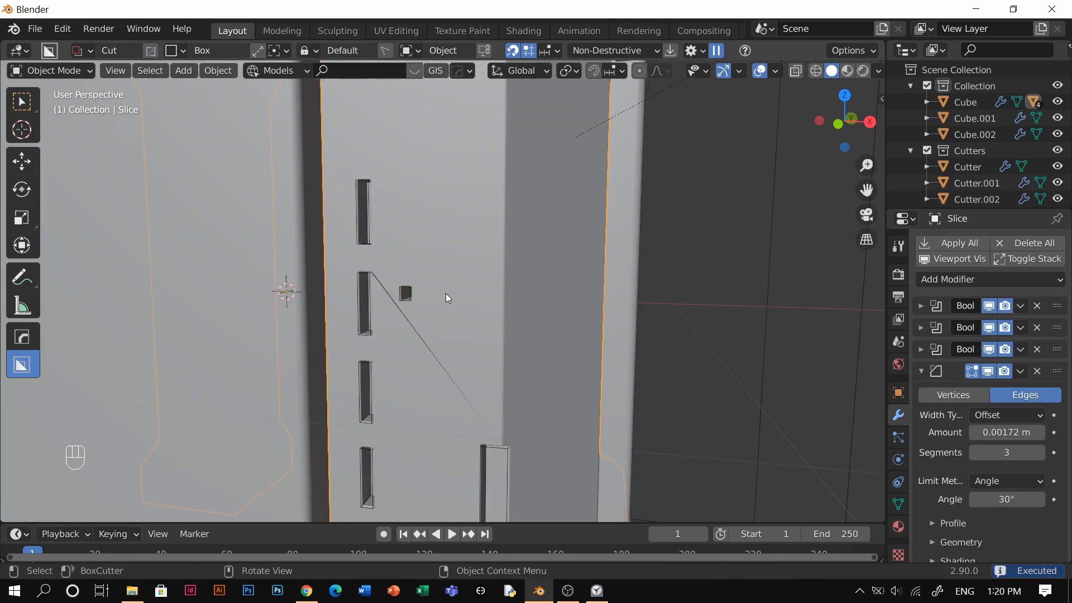
pyautogui.hotkey('ctrl', 'z')
pyautogui.press('s')
pyautogui.rightClick(451, 300)
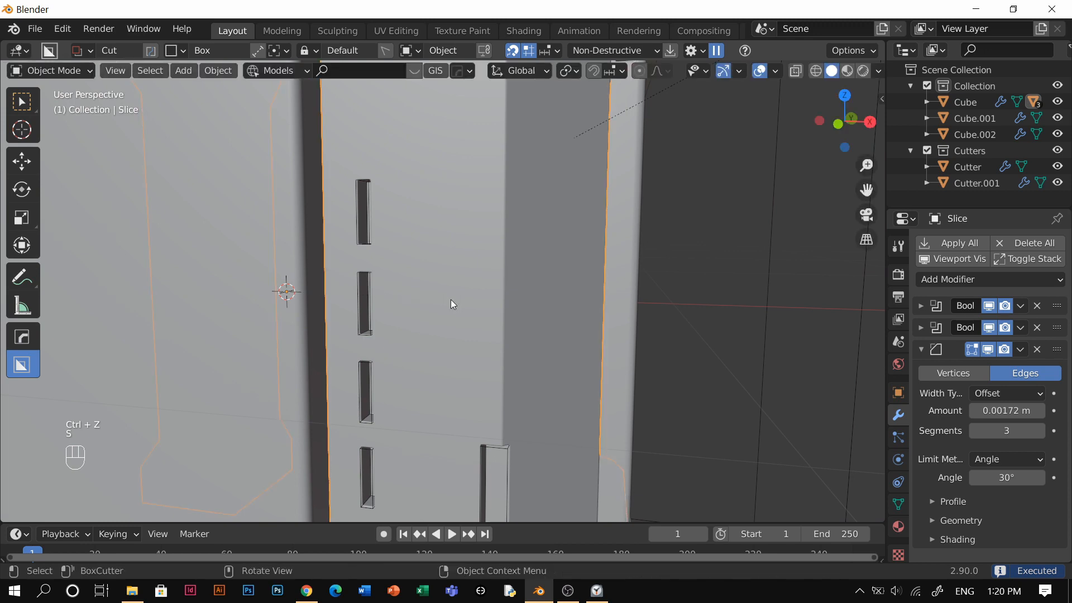
pyautogui.hotkey('ctrl', 'z')
# Switch BoxCutter to the circle shape and cut a small round hole into the corner piece's front face beside the column of slots.
pyautogui.press('d')
pyautogui.click(341, 299)
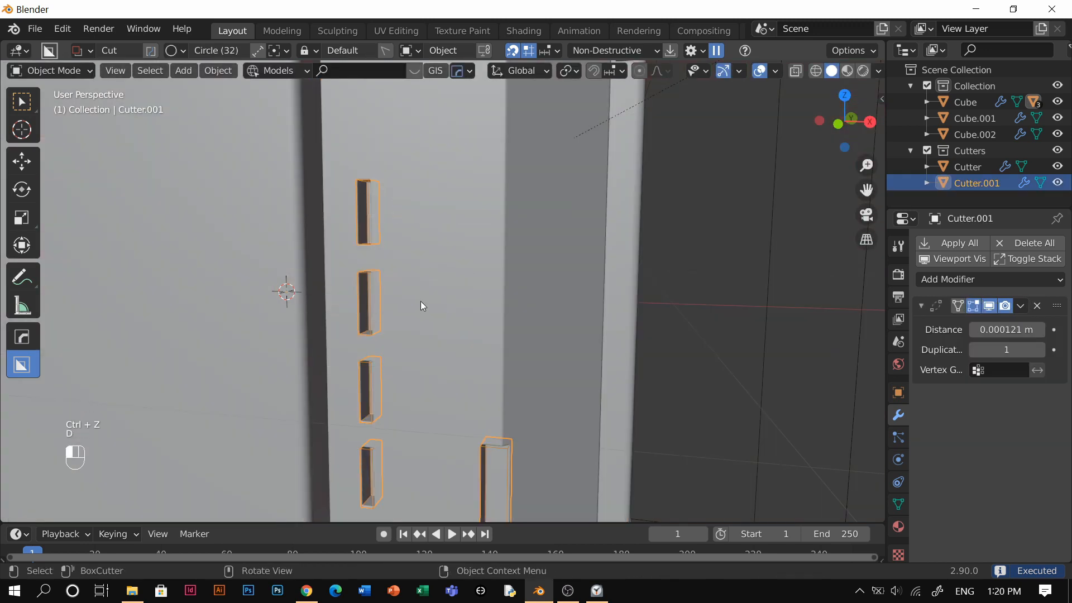
pyautogui.click(420, 300)
pyautogui.moveTo(408, 288); pyautogui.dragTo(416, 293)
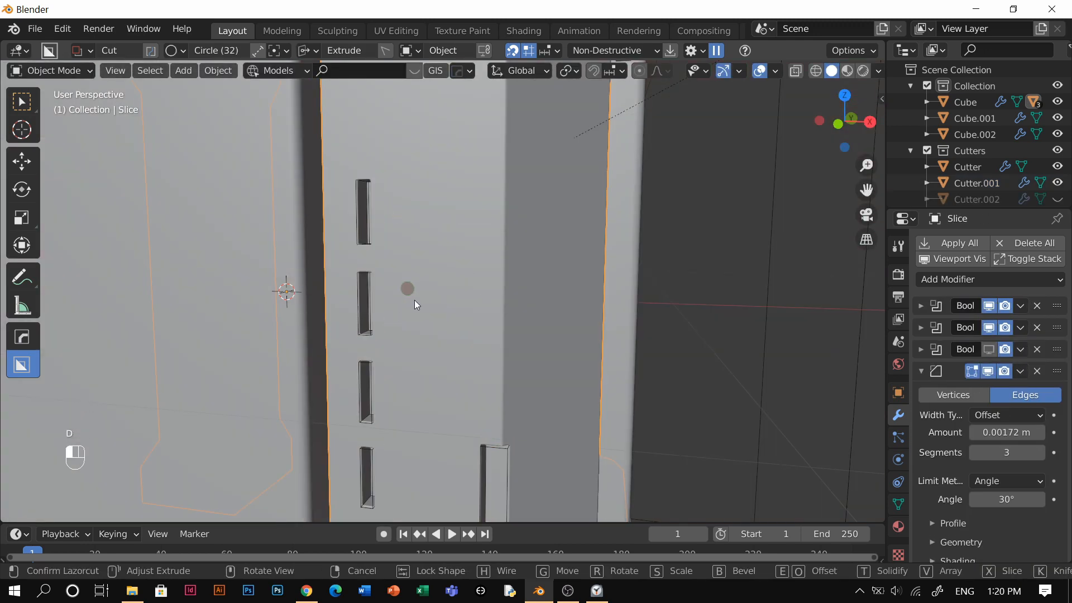
pyautogui.moveTo(414, 299); pyautogui.dragTo(429, 297, button='middle')
pyautogui.press('Escape')
pyautogui.click(429, 297)
pyautogui.moveTo(414, 283)
pyautogui.mouseDown()
pyautogui.moveTo(426, 289)
pyautogui.moveTo(410, 296)
pyautogui.mouseUp()
pyautogui.press('Escape')
pyautogui.moveTo(410, 297)
pyautogui.mouseDown(button='middle')
pyautogui.moveTo(449, 288)
pyautogui.moveTo(397, 310)
pyautogui.moveTo(463, 304)
pyautogui.moveTo(471, 315)
pyautogui.moveTo(450, 314)
pyautogui.mouseUp(button='middle')
pyautogui.press('g')
pyautogui.click(413, 313)
pyautogui.click(447, 309)
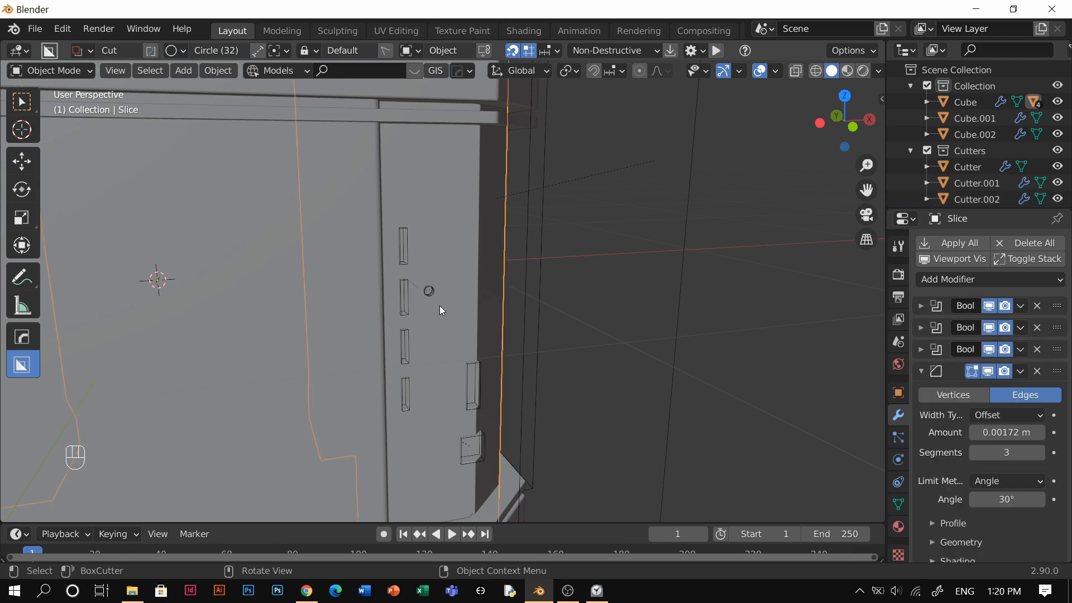
# Add a vertical loop cut to the corner piece's front face and slide it onto the column of narrow slots.
pyautogui.press('Tab')
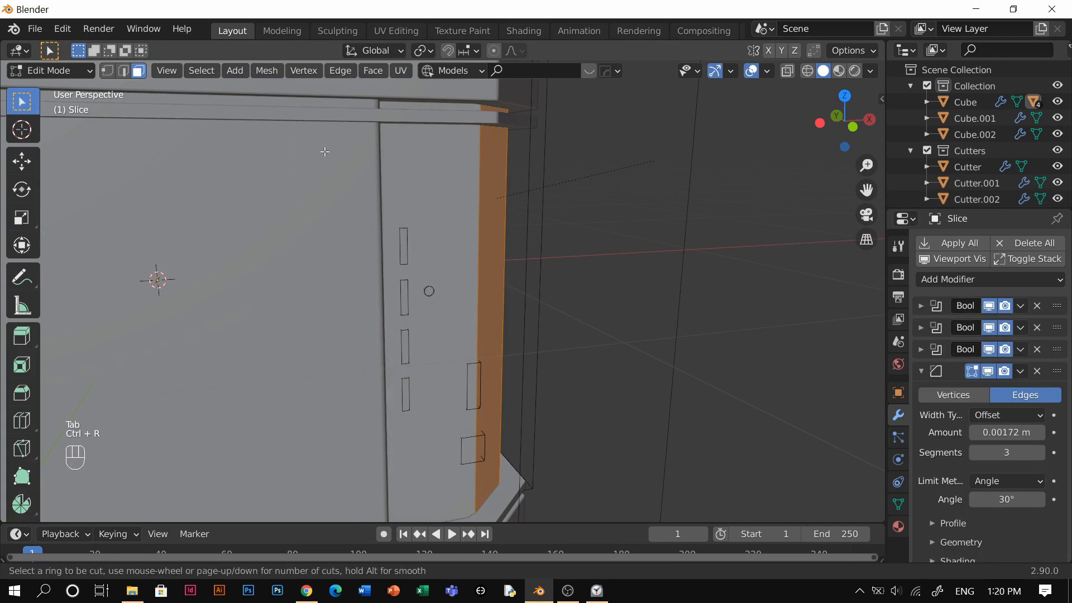
pyautogui.rightClick(156, 509)
pyautogui.scroll(-4, 173, 458)
pyautogui.moveTo(243, 391); pyautogui.dragTo(261, 385, button='middle')
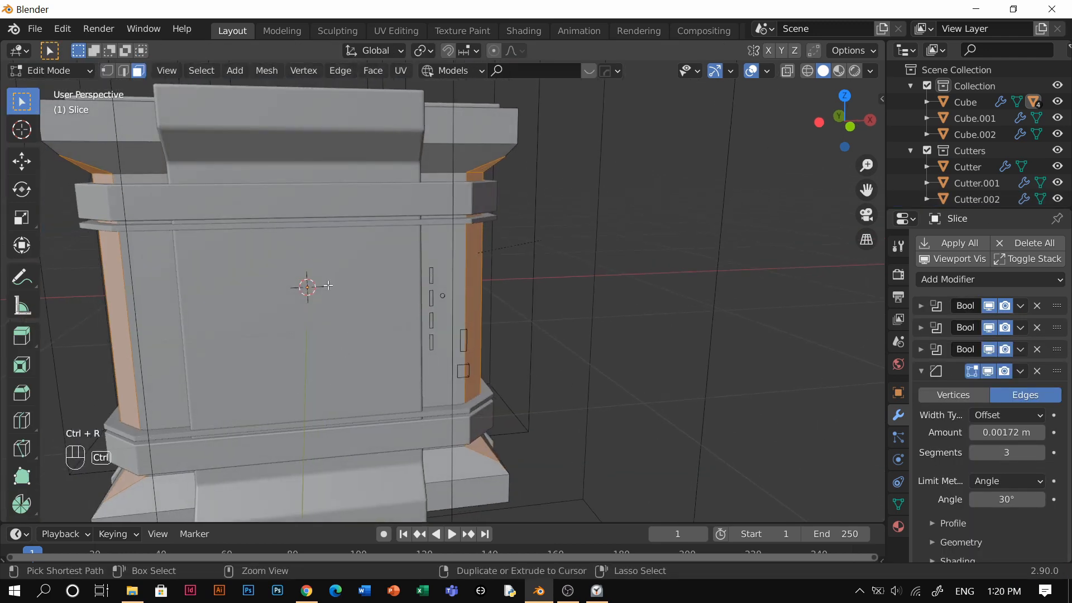
pyautogui.click(299, 191)
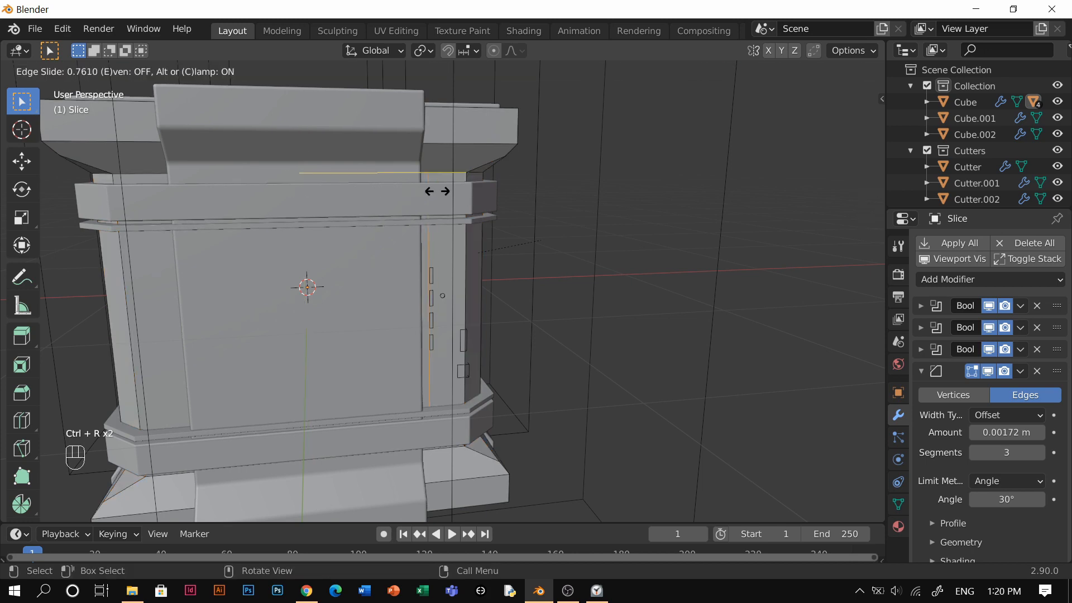
pyautogui.click(399, 193)
pyautogui.scroll(5, 455, 260)
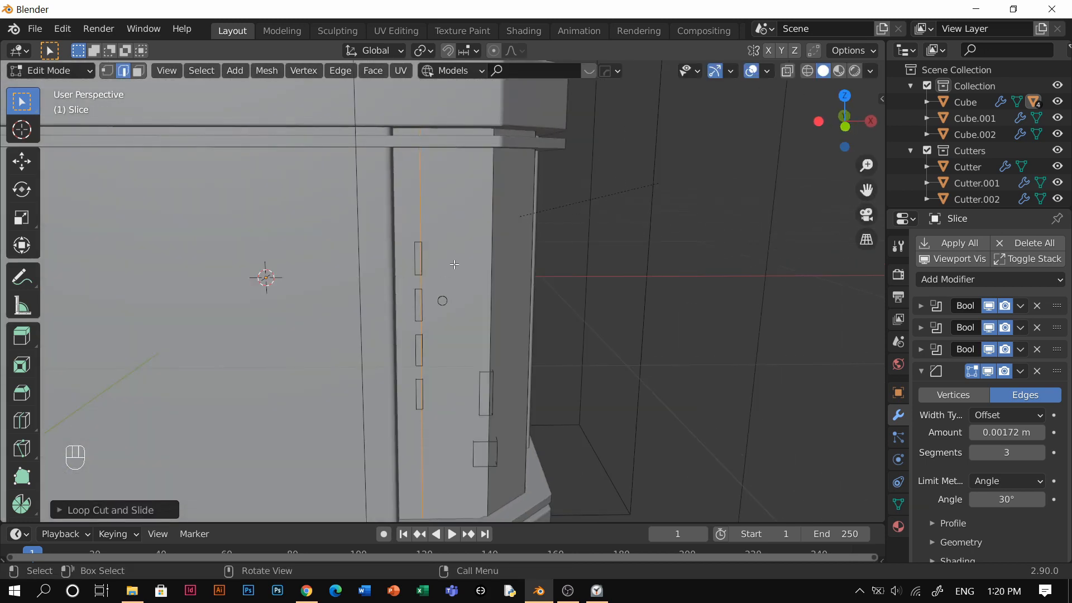
pyautogui.press('g')
pyautogui.press('g')
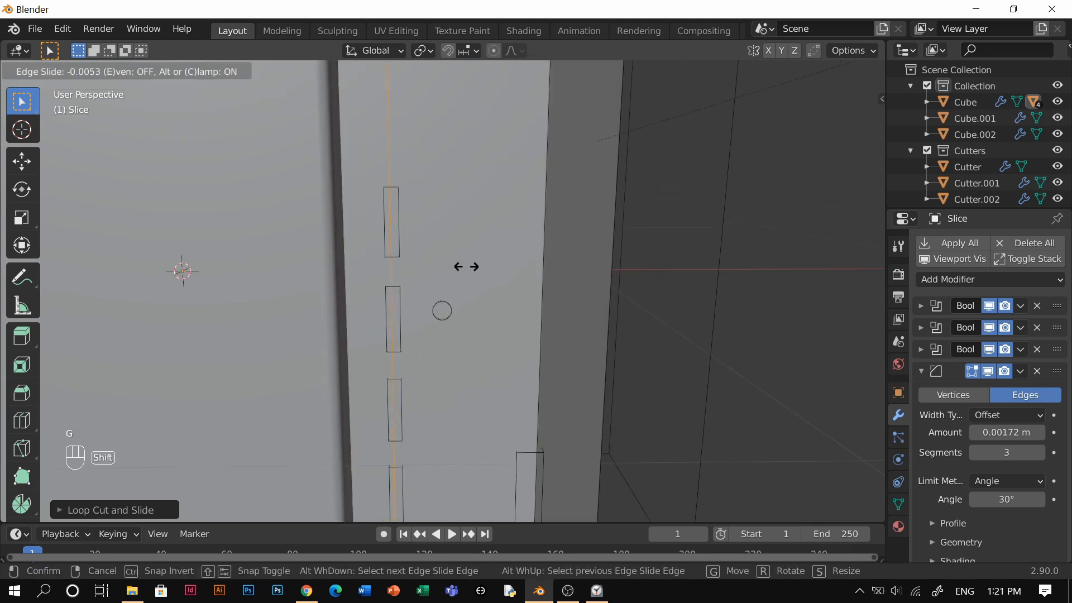
pyautogui.click(467, 267)
# Add a second vertical loop cut running through the small round hole and finish editing the corner piece's mesh.
pyautogui.hotkey('ctrl', 'r')
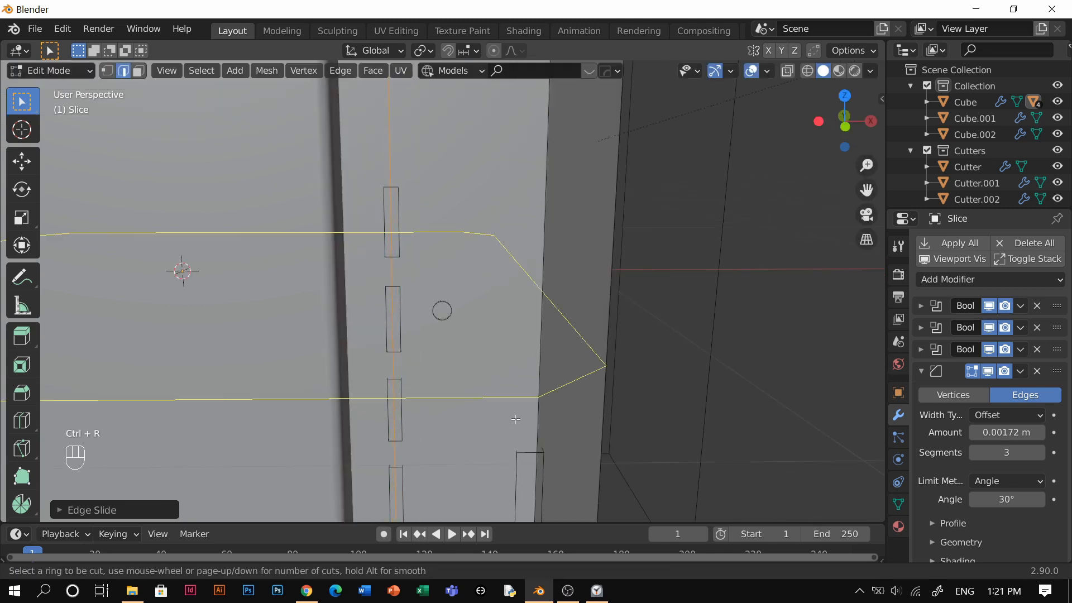
pyautogui.keyDown('ctrl'); pyautogui.scroll(-5, 482, 464); pyautogui.keyUp('ctrl')
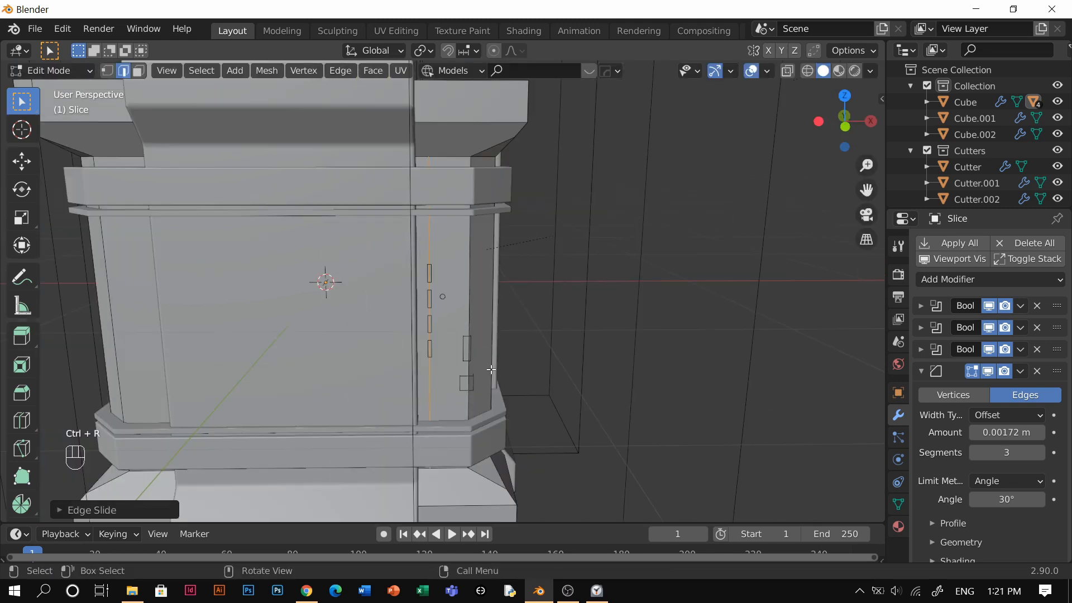
pyautogui.click(445, 472)
pyautogui.click(363, 440)
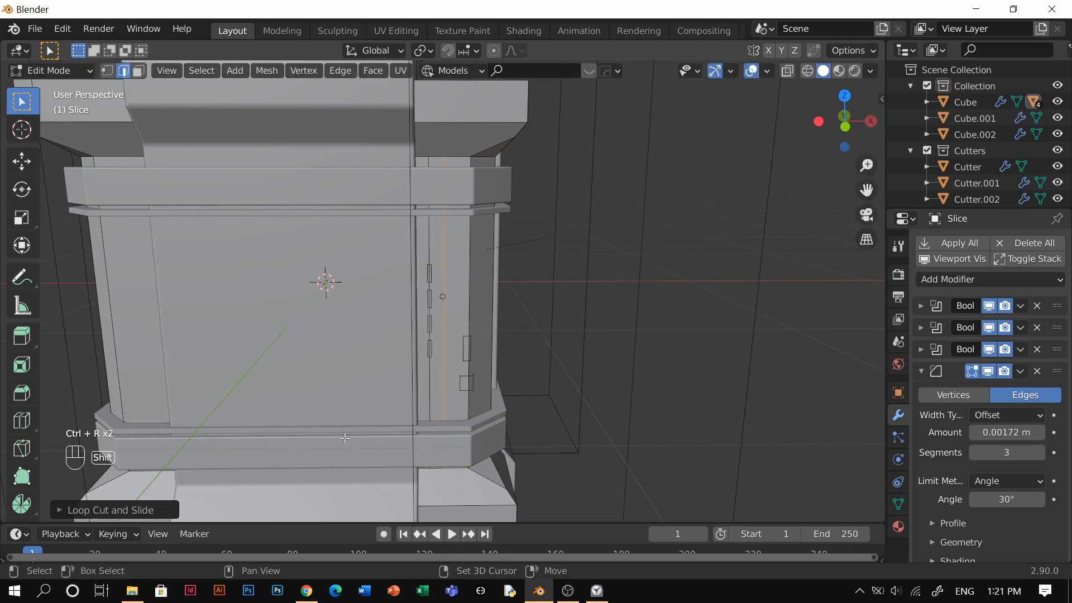
pyautogui.press('Tab')
# Duplicate the round cutter's mesh in Edit Mode and place the copy straight below it along Z.
pyautogui.scroll(5, 425, 275)
pyautogui.moveTo(440, 290); pyautogui.dragTo(435, 262, button='middle')
pyautogui.click(447, 308)
pyautogui.scroll(-4, 444, 321)
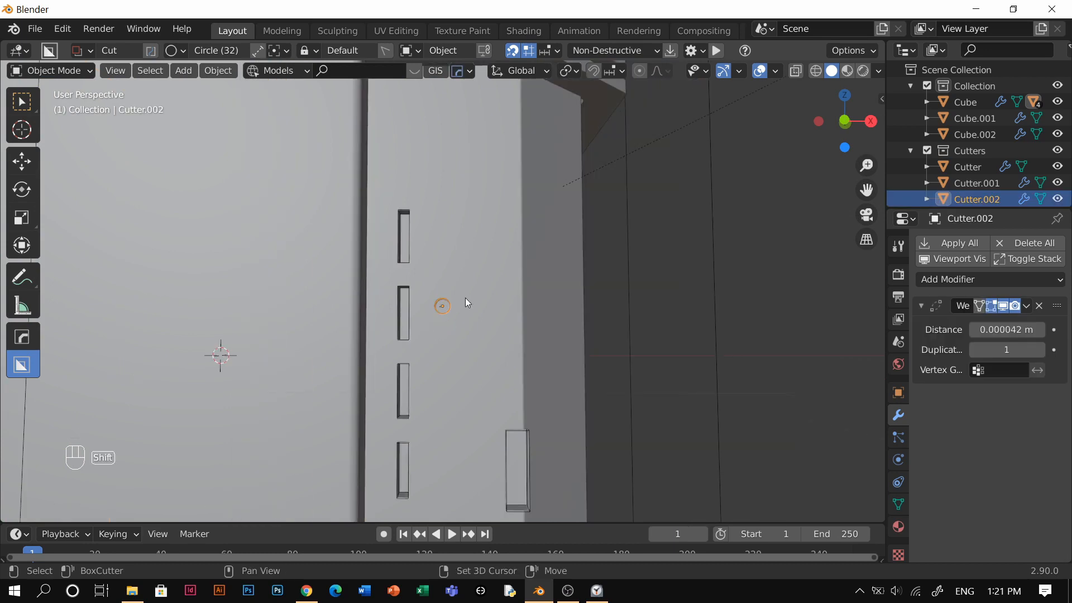
pyautogui.keyDown('shift'); pyautogui.moveTo(465, 303); pyautogui.dragTo(475, 234, button='middle'); pyautogui.keyUp('shift')
pyautogui.press('Tab')
pyautogui.press('a')
pyautogui.hotkey('shift', 'd')
pyautogui.press('z')
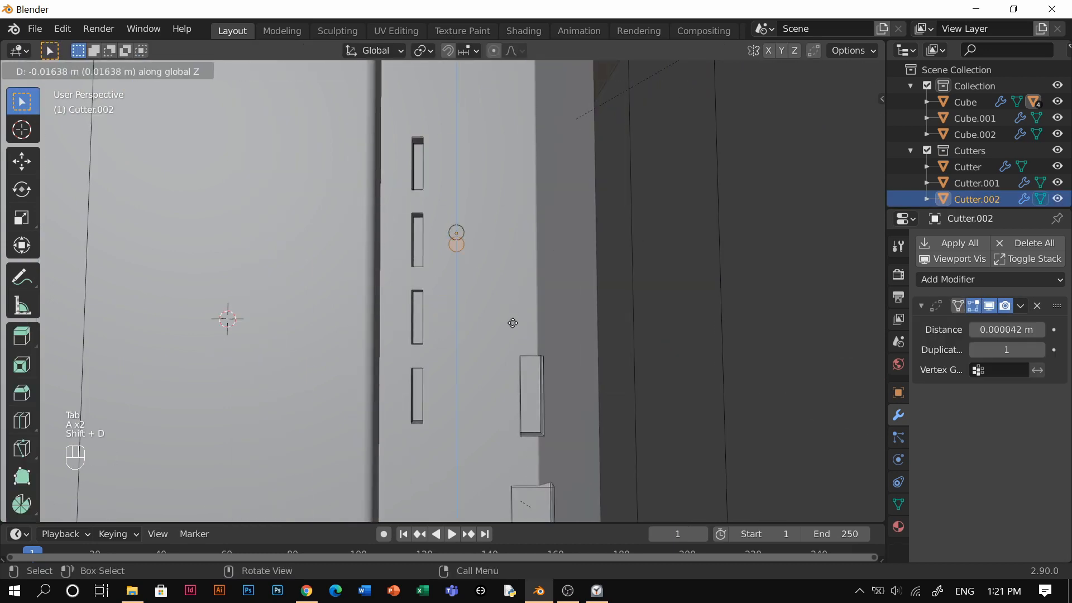
pyautogui.click(502, 385)
pyautogui.press('Tab')
# Mirror the slot and square cutters across X about the corner piece with HardOps, and remove the corner piece's own mirror modifier.
pyautogui.scroll(-5, 523, 252)
pyautogui.click(517, 313)
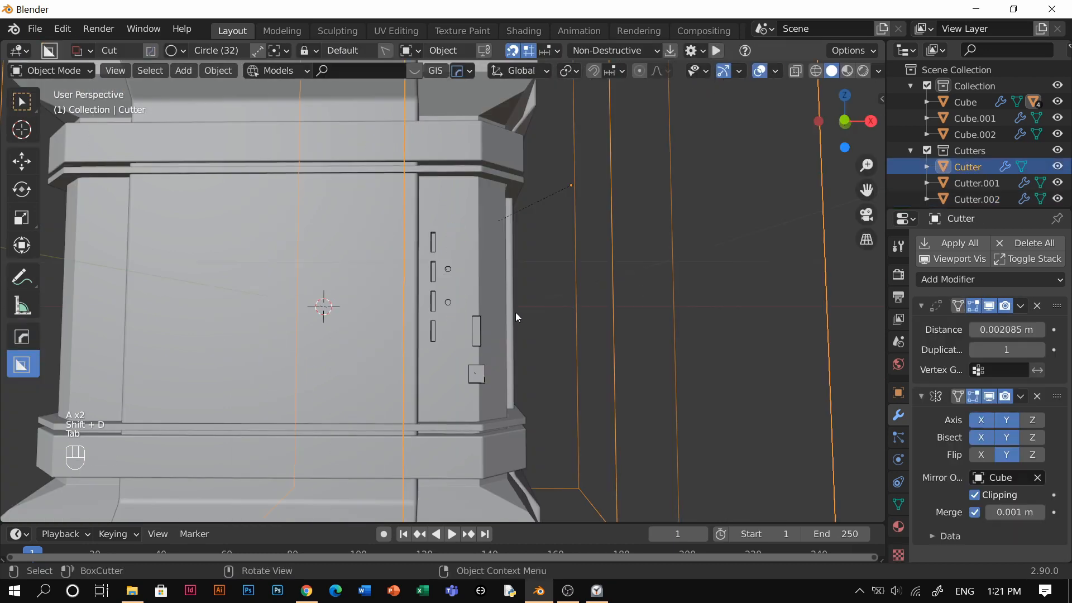
pyautogui.scroll(-1, 517, 313)
pyautogui.moveTo(517, 313); pyautogui.dragTo(500, 351, button='middle')
pyautogui.click(434, 304)
pyautogui.click(431, 300)
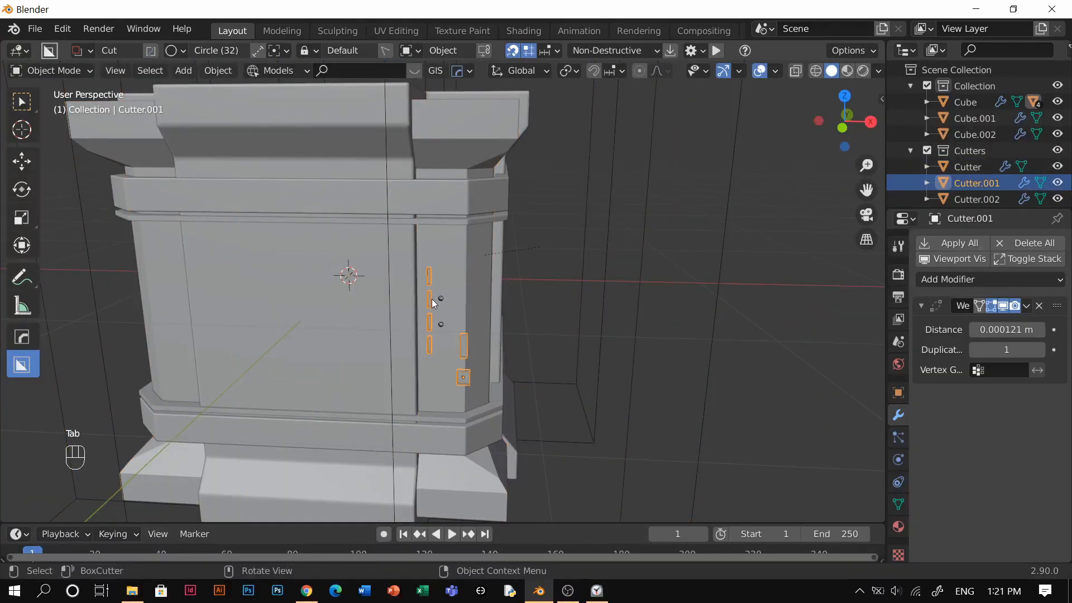
pyautogui.scroll(-3, 431, 299)
pyautogui.scroll(5, 447, 310)
pyautogui.keyDown('shift'); pyautogui.click(513, 280); pyautogui.keyUp('shift')
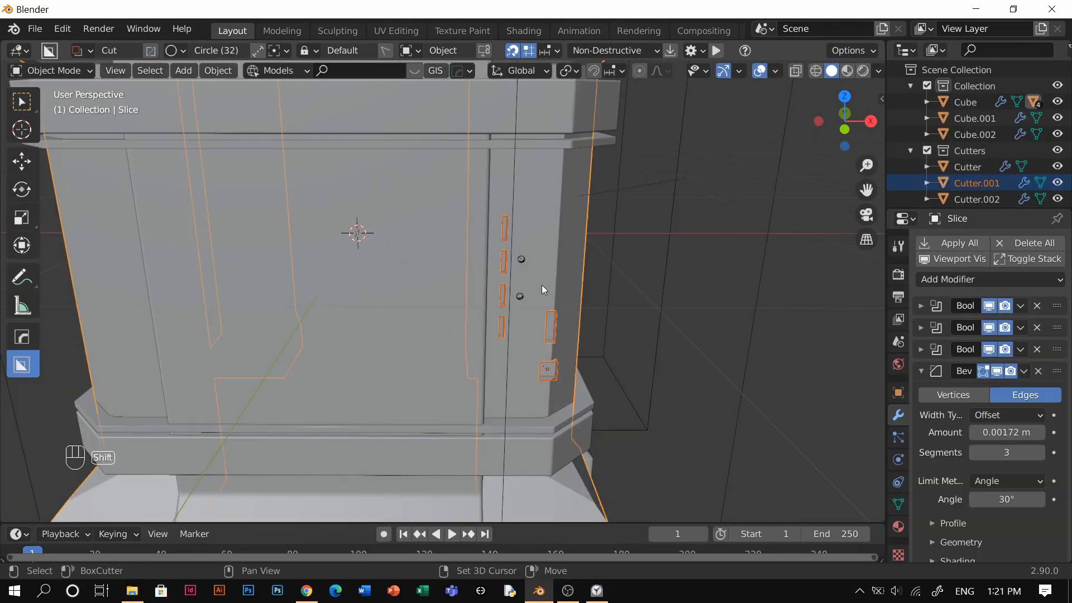
pyautogui.scroll(-5, 542, 284)
pyautogui.hotkey('alt', 'x')
pyautogui.click(535, 265)
pyautogui.scroll(3, 493, 311)
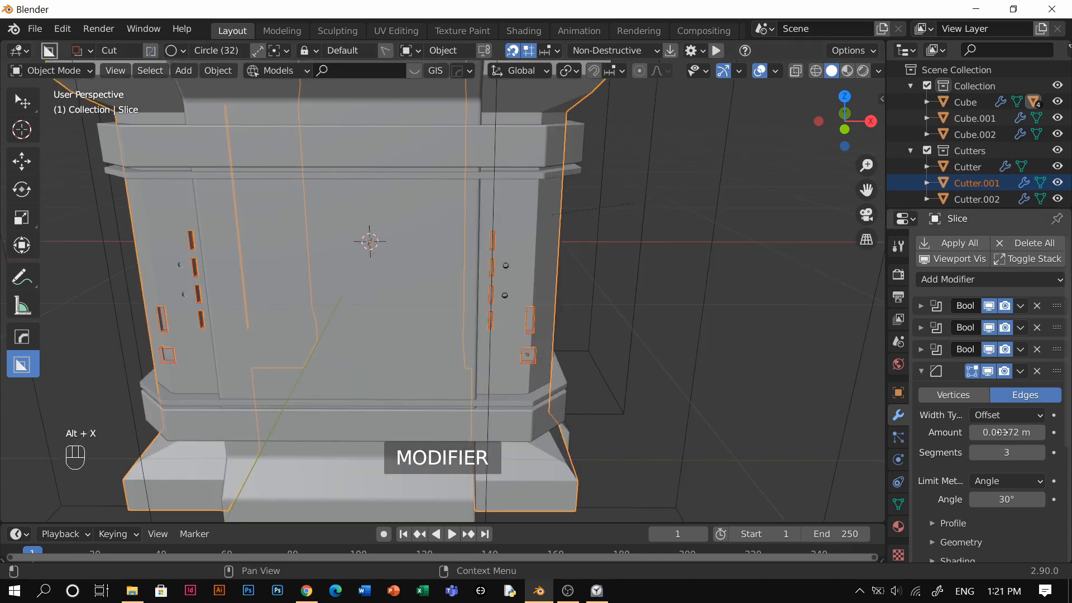
pyautogui.scroll(-4, 984, 462)
pyautogui.press('x')
# Mirror the round-hole cutters across X about the corner piece and remove the extra mirror modifier from the corner piece.
pyautogui.click(505, 266)
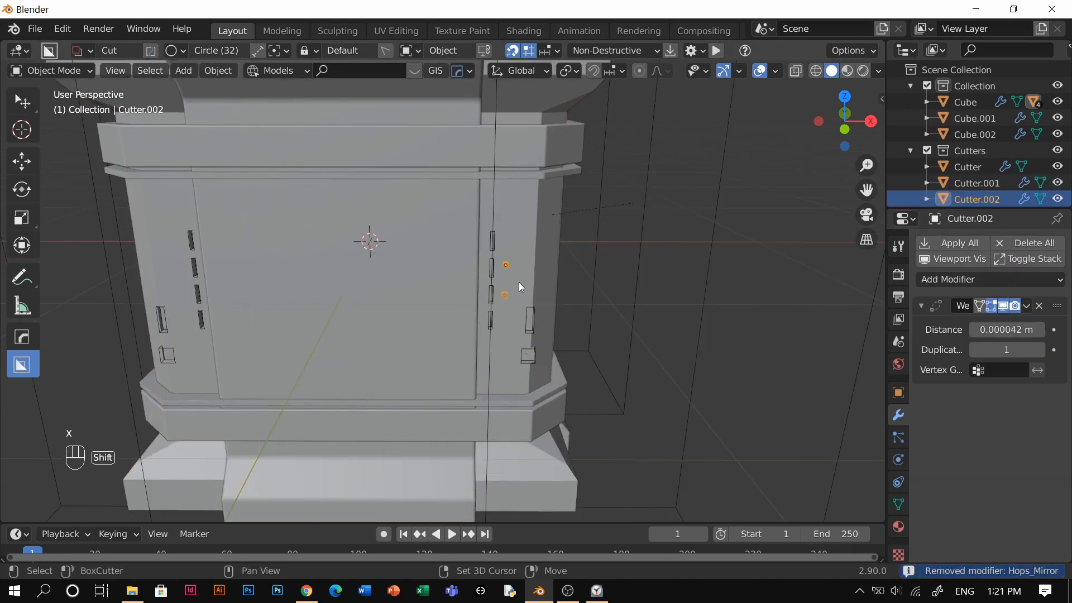
pyautogui.keyDown('shift'); pyautogui.click(530, 287); pyautogui.keyUp('shift')
pyautogui.hotkey('alt', 'x')
pyautogui.click(513, 244)
pyautogui.scroll(-5, 972, 449)
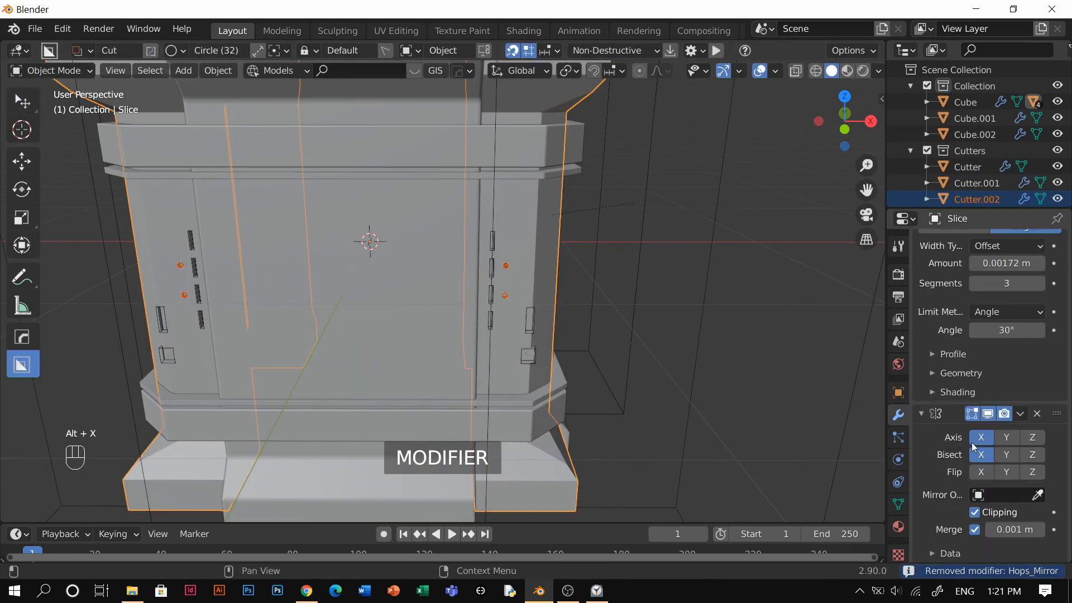
pyautogui.press('x')
# Mirror the slot, square and round-hole cutters together across Y about the corner piece to repeat the recesses on the back.
pyautogui.keyDown('shift'); pyautogui.click(494, 266); pyautogui.keyUp('shift')
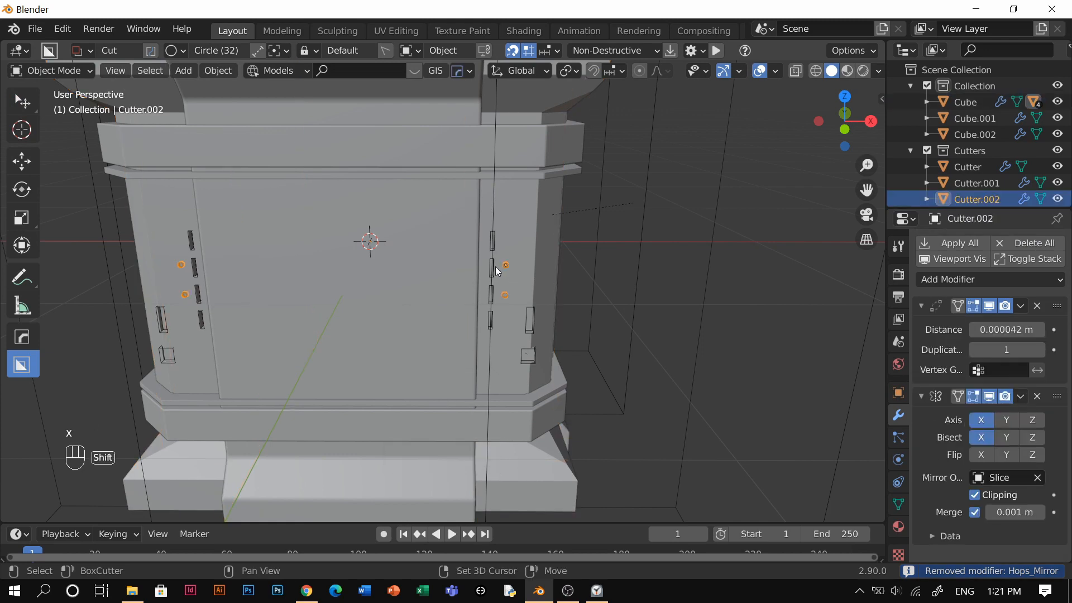
pyautogui.click(531, 317)
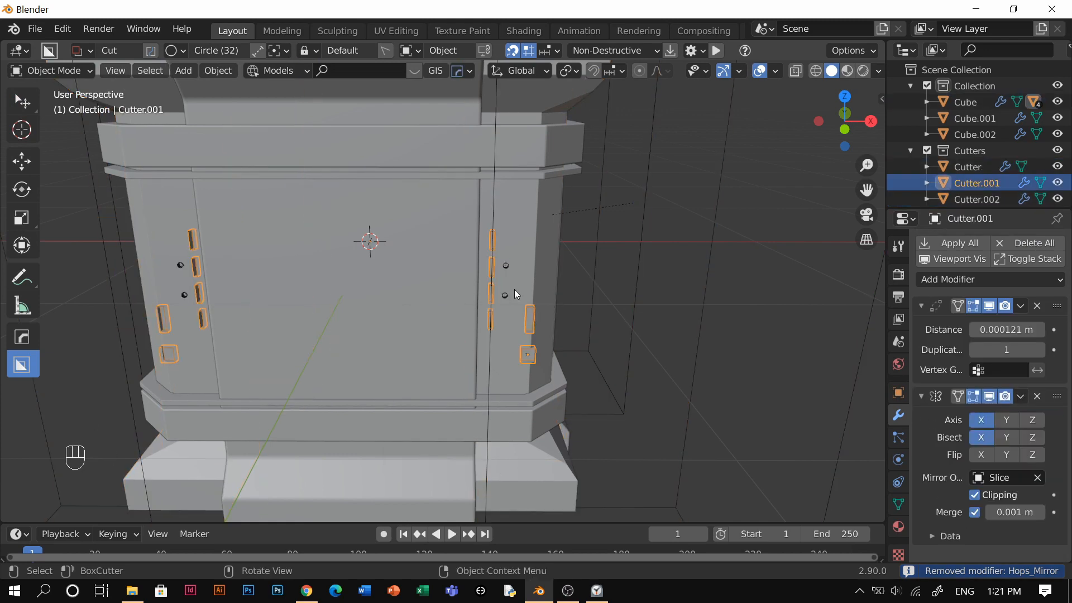
pyautogui.keyDown('shift'); pyautogui.click(505, 267); pyautogui.keyUp('shift')
pyautogui.moveTo(504, 268); pyautogui.dragTo(458, 291, button='middle')
pyautogui.keyDown('shift'); pyautogui.click(538, 240); pyautogui.keyUp('shift')
pyautogui.moveTo(538, 240); pyautogui.dragTo(498, 289, button='middle')
pyautogui.hotkey('alt', 'x')
pyautogui.click(517, 219)
pyautogui.moveTo(517, 219); pyautogui.dragTo(217, 227, button='middle')
pyautogui.click(541, 370)
# Examine the mirrored slots and holes on the pedestal's corner pieces from several sides and up close.
pyautogui.scroll(-3, 539, 335)
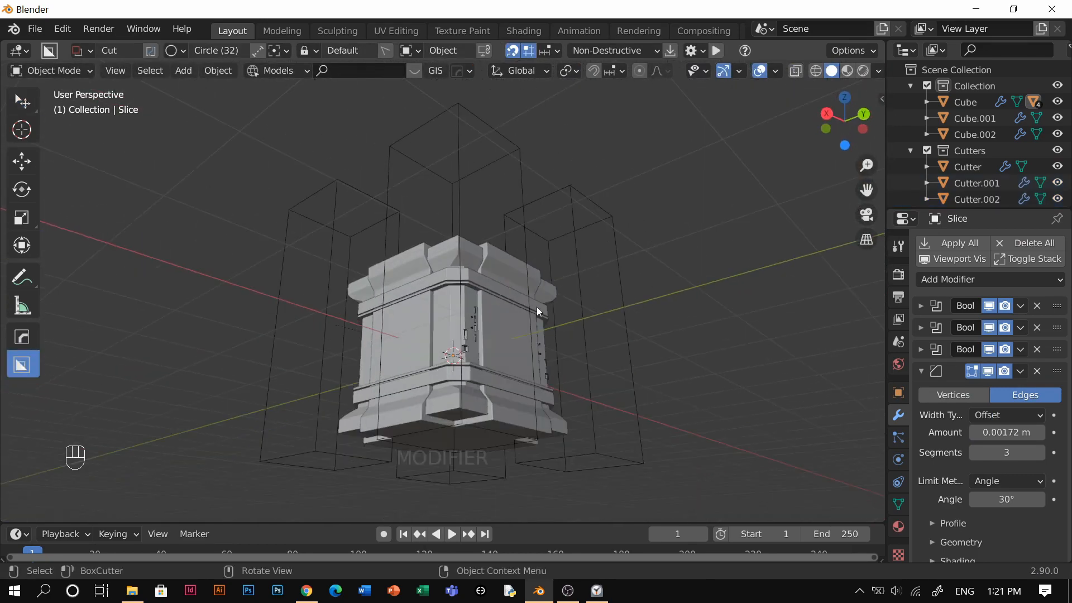
pyautogui.scroll(6, 528, 300)
pyautogui.moveTo(529, 299); pyautogui.dragTo(684, 373, button='middle')
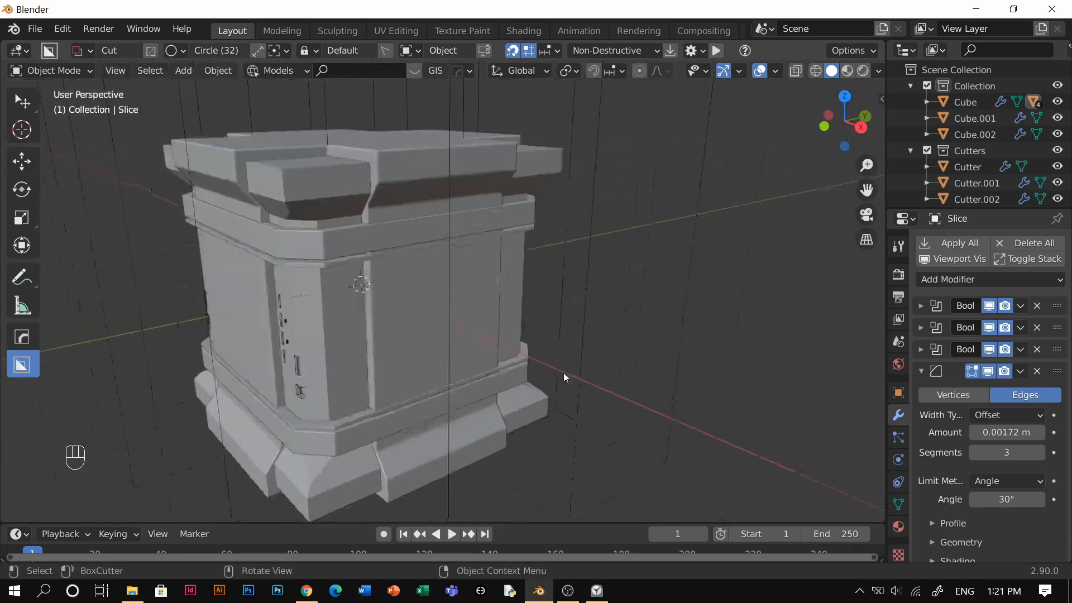
pyautogui.moveTo(564, 373); pyautogui.dragTo(713, 345, button='middle')
pyautogui.scroll(5, 714, 345)
pyautogui.scroll(-4, 713, 345)
pyautogui.moveTo(527, 314); pyautogui.dragTo(397, 304, button='middle')
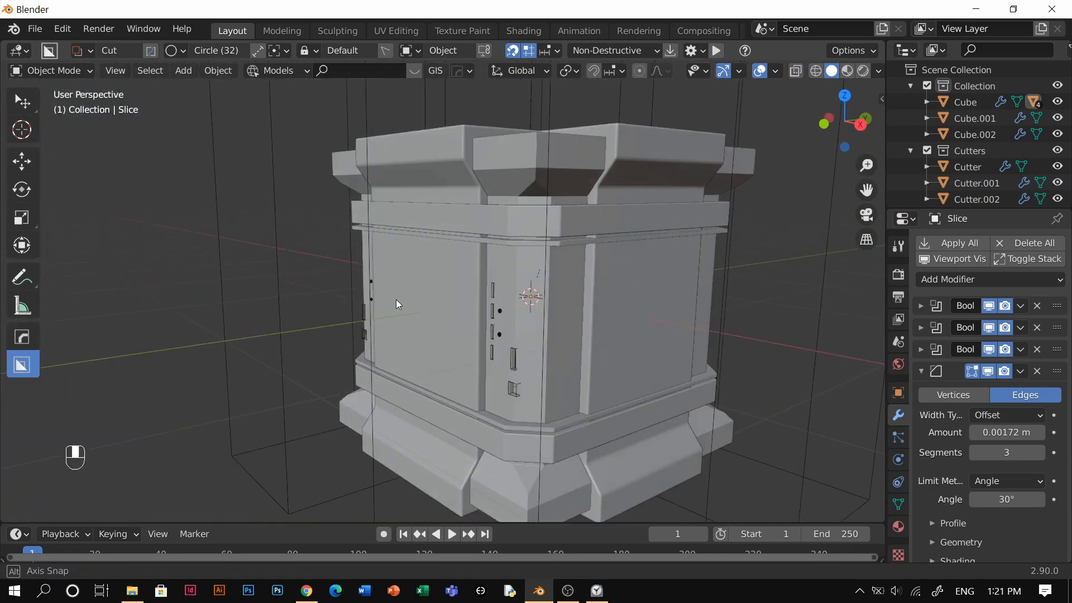
pyautogui.click(547, 314)
pyautogui.moveTo(547, 313); pyautogui.dragTo(567, 328, button='middle')
pyautogui.scroll(2, 585, 347)
pyautogui.scroll(3, 585, 344)
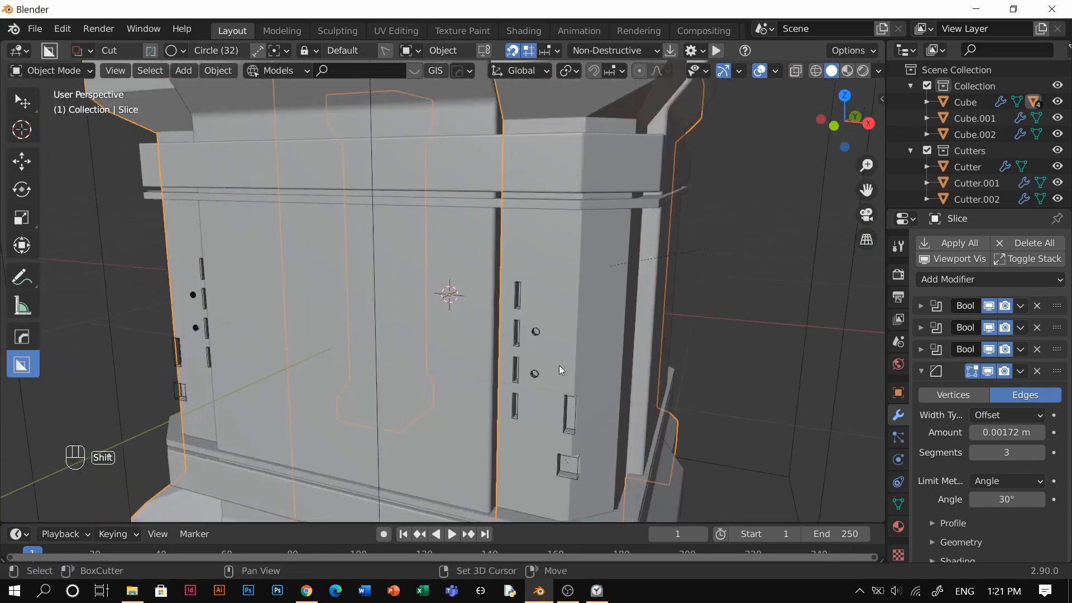
# Apply the mirror modifier on the slot and square cutter so its copies become real geometry.
pyautogui.keyDown('shift'); pyautogui.moveTo(559, 365); pyautogui.dragTo(502, 279, button='middle'); pyautogui.keyUp('shift')
pyautogui.scroll(-3, 501, 279)
pyautogui.click(494, 300)
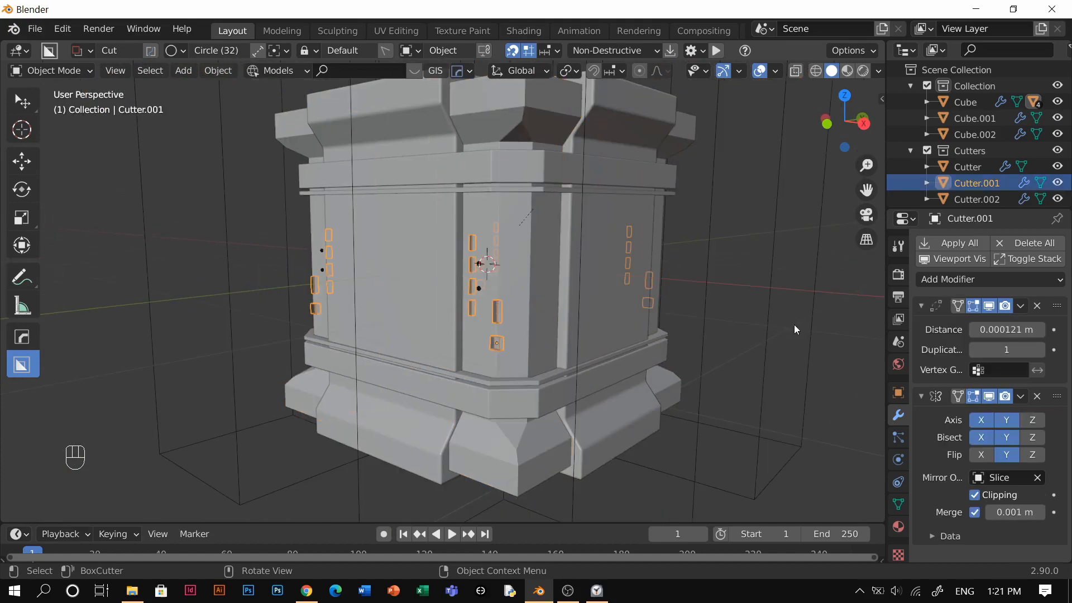
pyautogui.hotkey('ctrl', 'a')
pyautogui.scroll(-4, 413, 311)
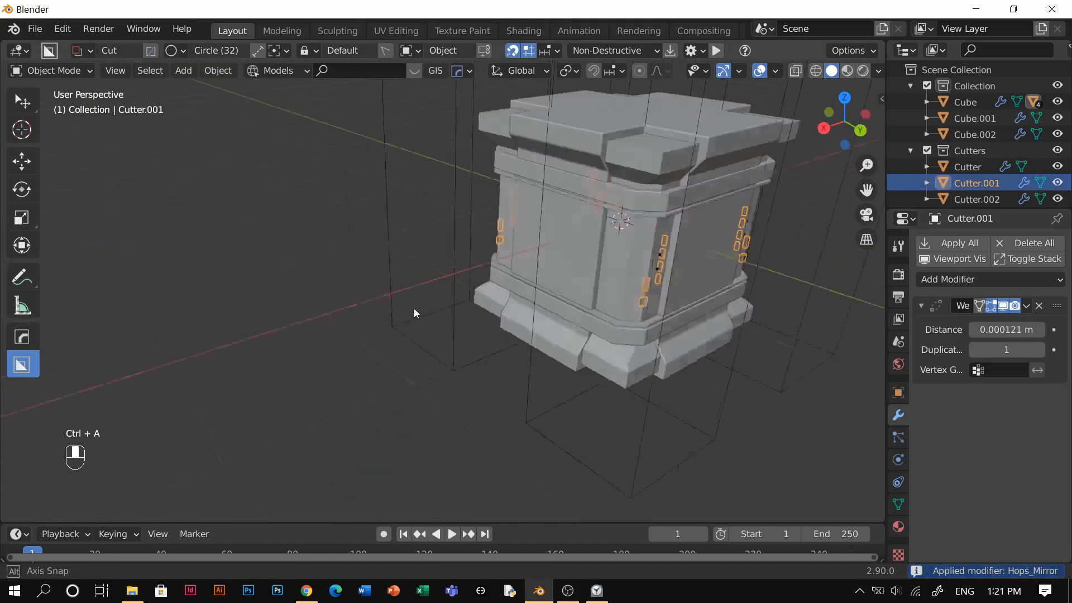
# Duplicate all of the slot and square cutter's geometry in place, rotate the copy 90° about Z, and deselect everything.
pyautogui.moveTo(414, 311); pyautogui.dragTo(521, 311, button='middle')
pyautogui.press('g')
pyautogui.rightClick(541, 316)
pyautogui.moveTo(402, 317); pyautogui.dragTo(472, 335, button='middle')
pyautogui.scroll(3, 575, 324)
pyautogui.press('Tab')
pyautogui.click(711, 341)
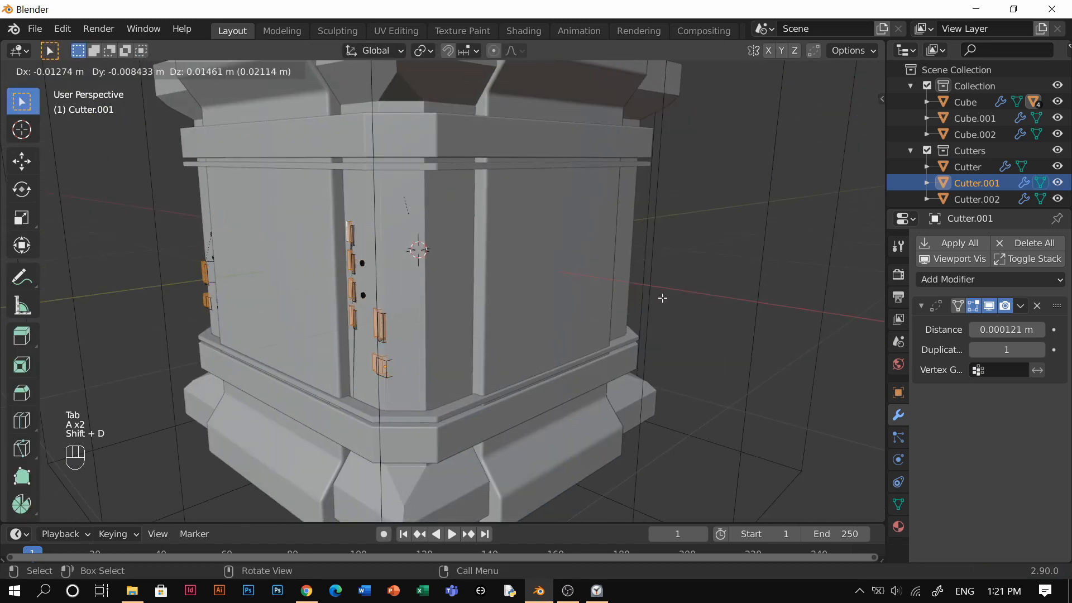
pyautogui.rightClick(663, 296)
pyautogui.write('rz90')
pyautogui.press('Return')
pyautogui.press('Tab')
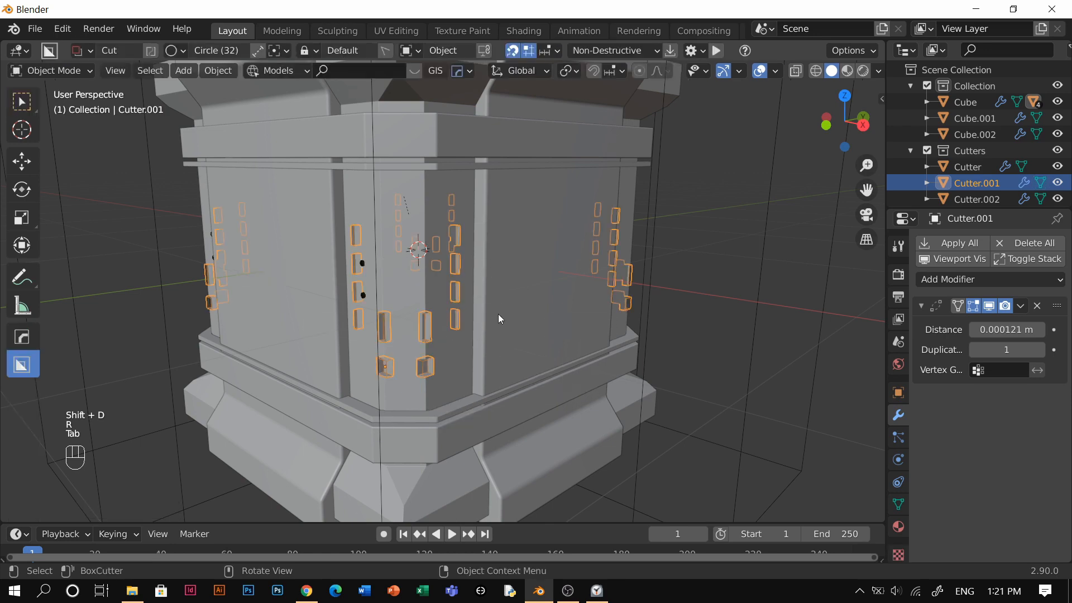
pyautogui.moveTo(498, 318); pyautogui.dragTo(627, 307, button='middle')
pyautogui.hotkey('alt', 'a')
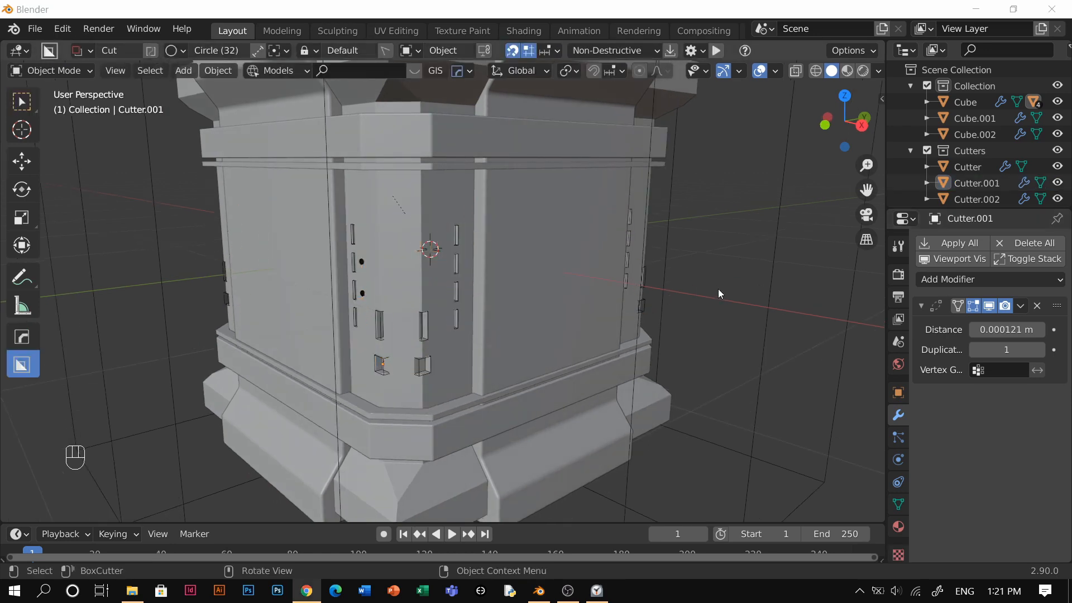
# Examine the recesses on the pedestal's corner pieces from another side and up close.
pyautogui.moveTo(713, 311); pyautogui.dragTo(519, 335, button='middle')
pyautogui.scroll(4, 467, 333)
pyautogui.scroll(-6, 459, 327)
pyautogui.scroll(-2, 474, 368)
pyautogui.click(488, 362)
pyautogui.press('Tab')
pyautogui.press('Tab')
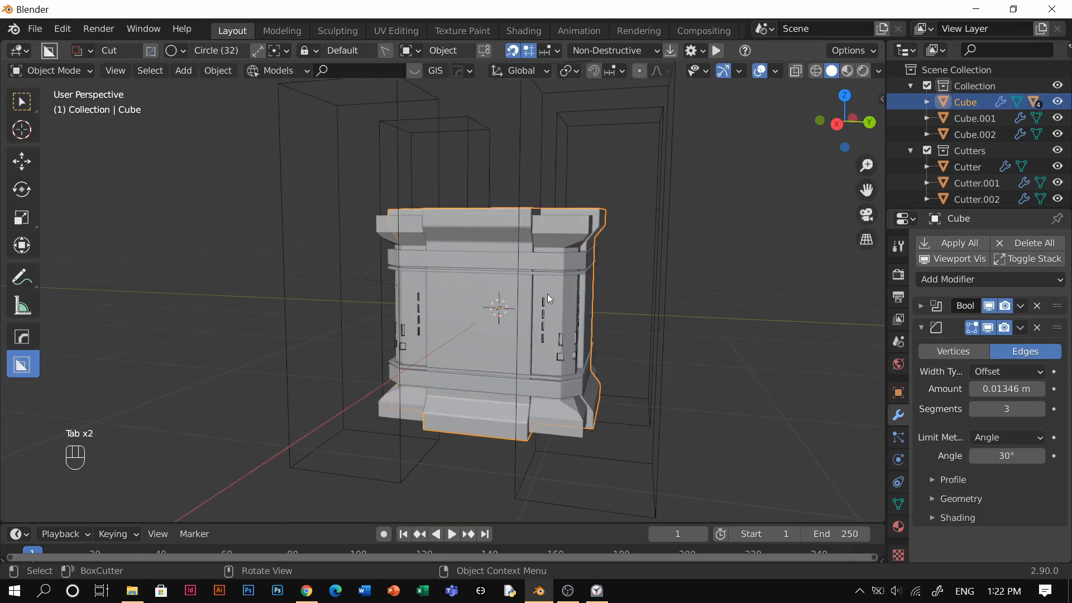
# Duplicate the whole pedestal with all its cutters and place the copy beside the original along the Y axis.
pyautogui.scroll(-5, 573, 306)
pyautogui.press('w')
pyautogui.moveTo(618, 176); pyautogui.dragTo(382, 373)
pyautogui.scroll(-3, 351, 394)
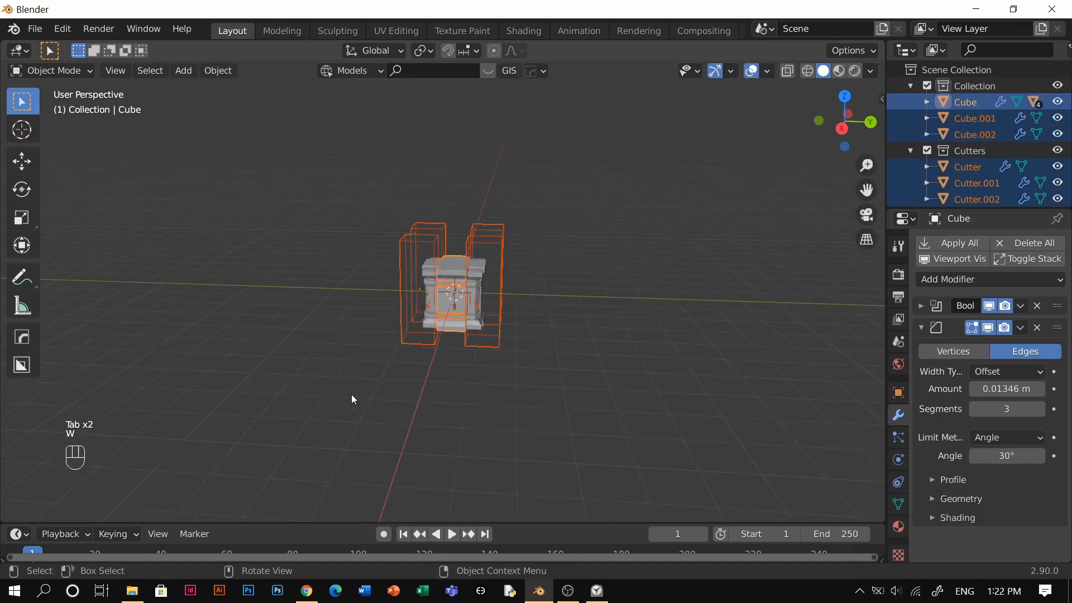
pyautogui.hotkey('shift', 'd')
pyautogui.middleClick(486, 409)
pyautogui.click(525, 410)
pyautogui.click(773, 299)
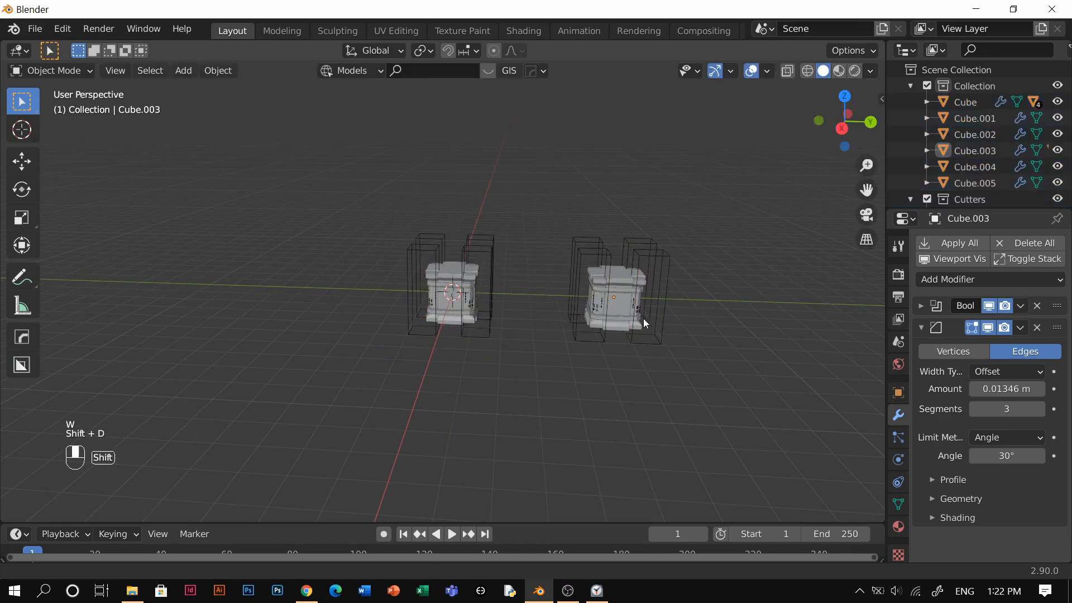
# Apply the boolean modifiers on the duplicate pedestal's body and corner pieces with BoxCutter's smart apply.
pyautogui.scroll(6, 591, 336)
pyautogui.keyDown('shift'); pyautogui.moveTo(643, 319); pyautogui.dragTo(433, 350, button='middle'); pyautogui.keyUp('shift')
pyautogui.scroll(4, 614, 360)
pyautogui.click(652, 350)
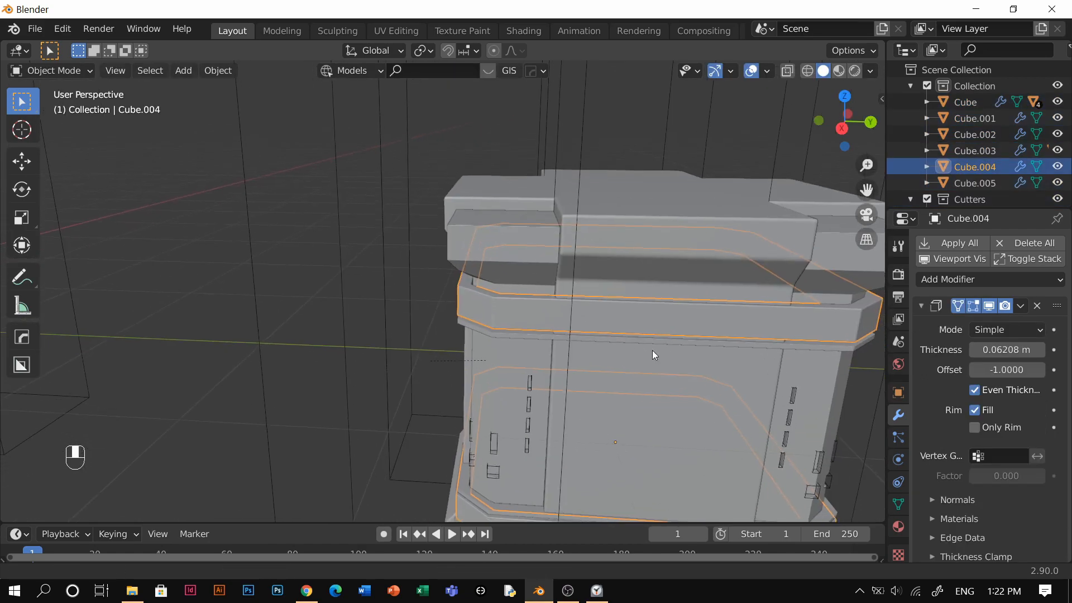
pyautogui.hotkey('alt', 'w')
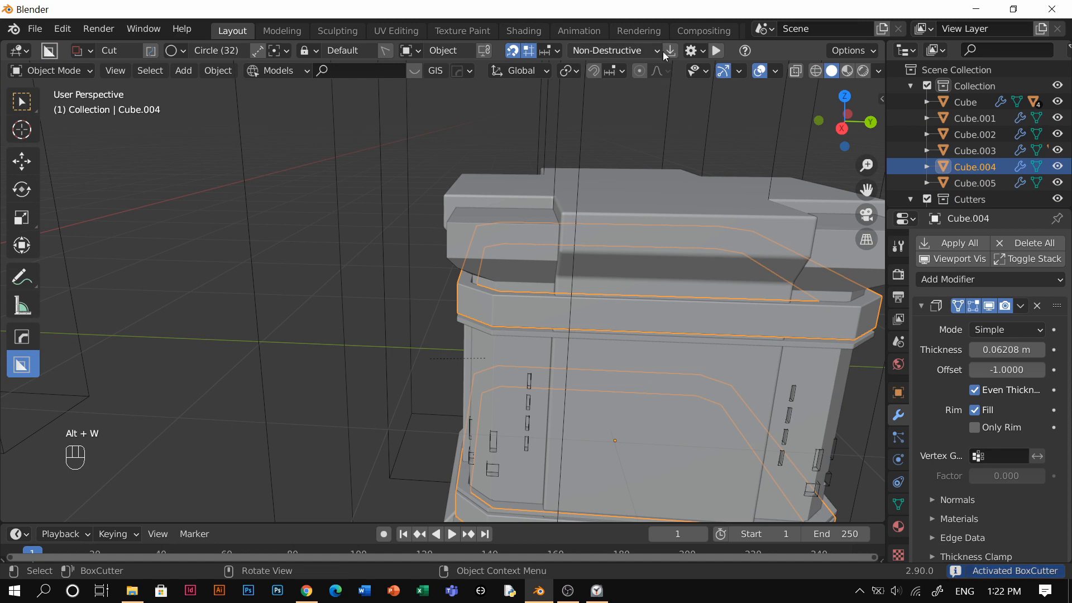
pyautogui.click(624, 218)
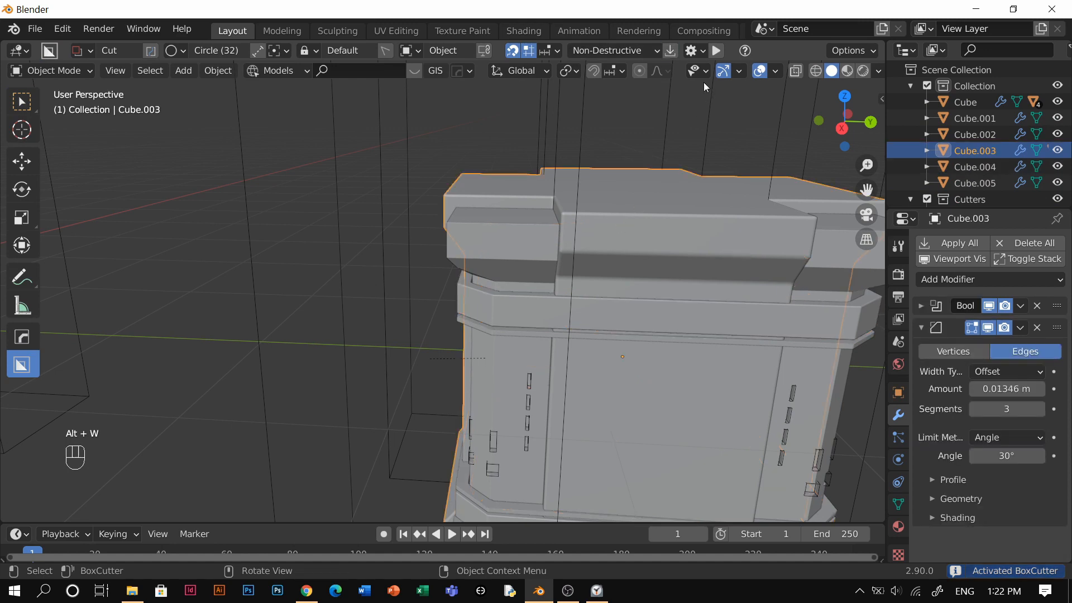
pyautogui.click(670, 51)
pyautogui.click(517, 286)
pyautogui.click(518, 276)
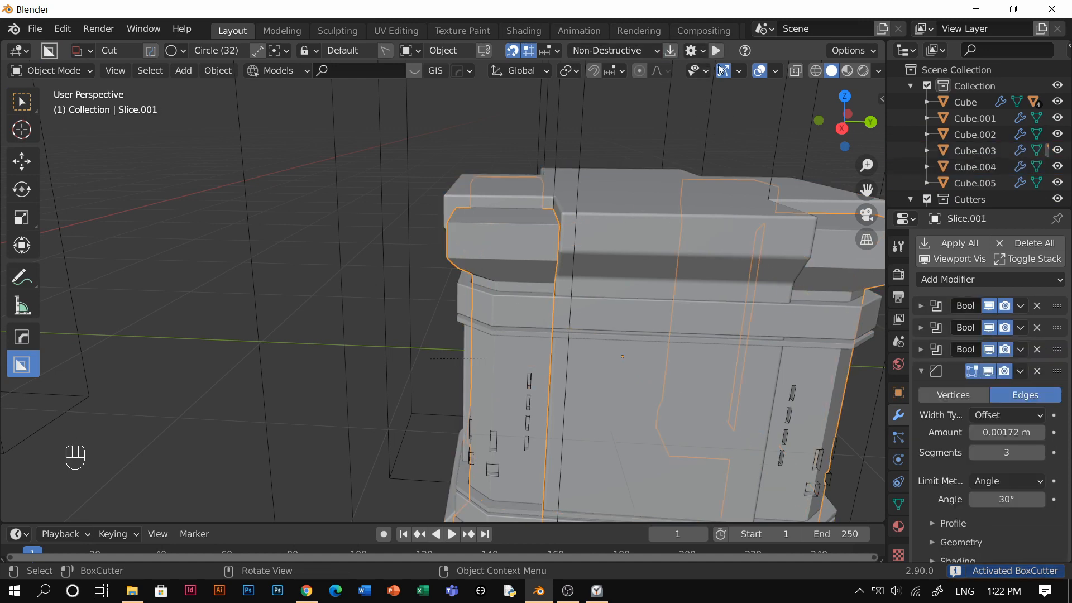
pyautogui.click(670, 51)
pyautogui.scroll(-2, 540, 296)
pyautogui.keyDown('shift'); pyautogui.moveTo(525, 307); pyautogui.dragTo(577, 289, button='middle'); pyautogui.keyUp('shift')
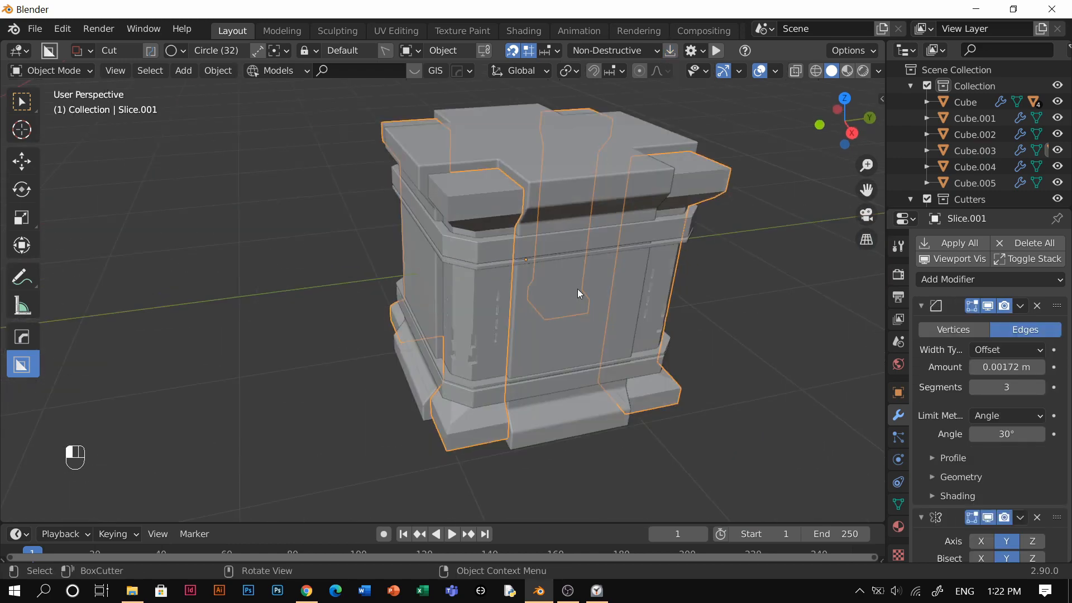
# Examine the duplicate pedestal's body, wide bands and thin bands from several sides.
pyautogui.click(578, 292)
pyautogui.scroll(3, 544, 318)
pyautogui.scroll(-5, 542, 321)
pyautogui.click(545, 263)
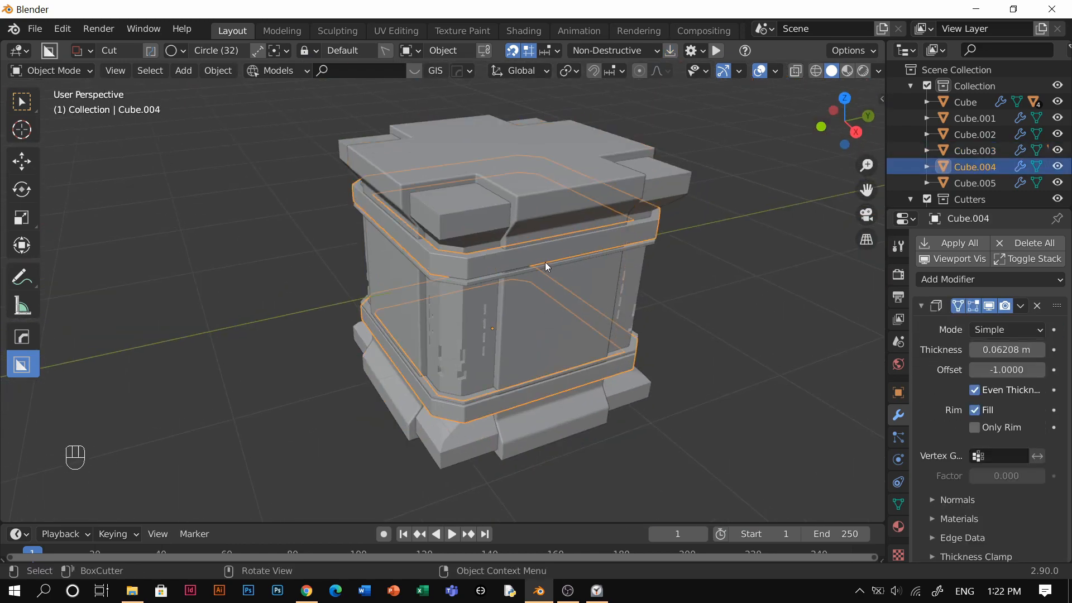
pyautogui.click(541, 267)
pyautogui.click(504, 273)
pyautogui.scroll(2, 554, 226)
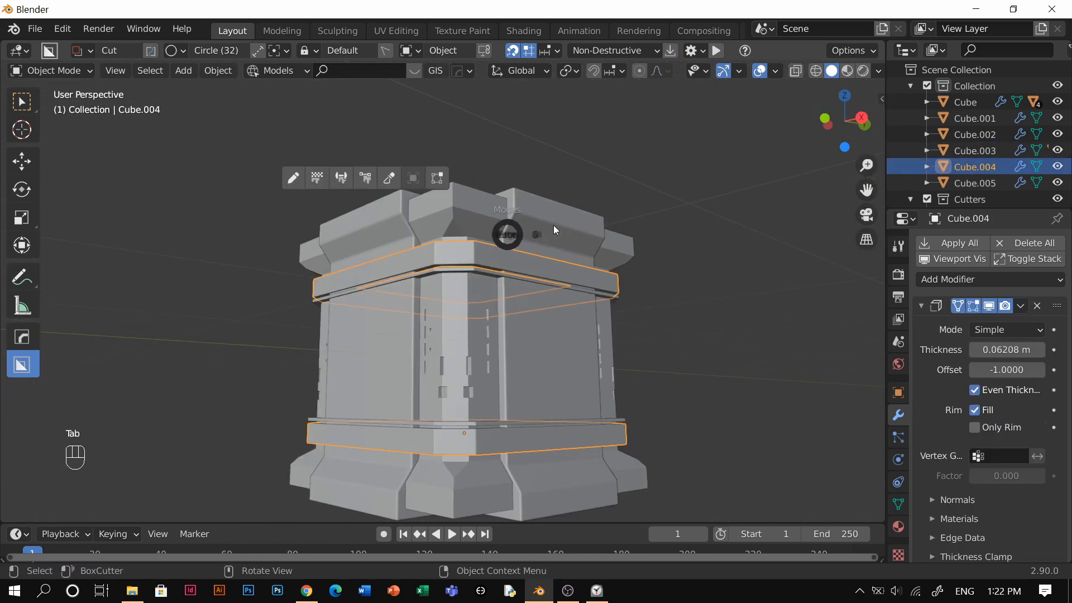
pyautogui.press('Tab')
pyautogui.scroll(3, 497, 258)
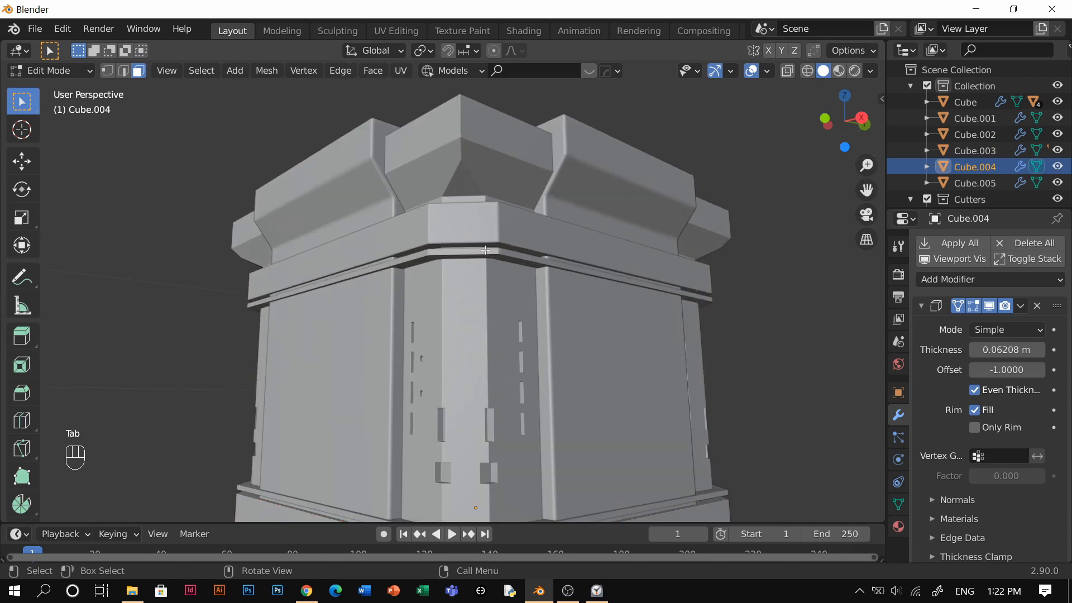
pyautogui.press('Tab')
pyautogui.click(484, 249)
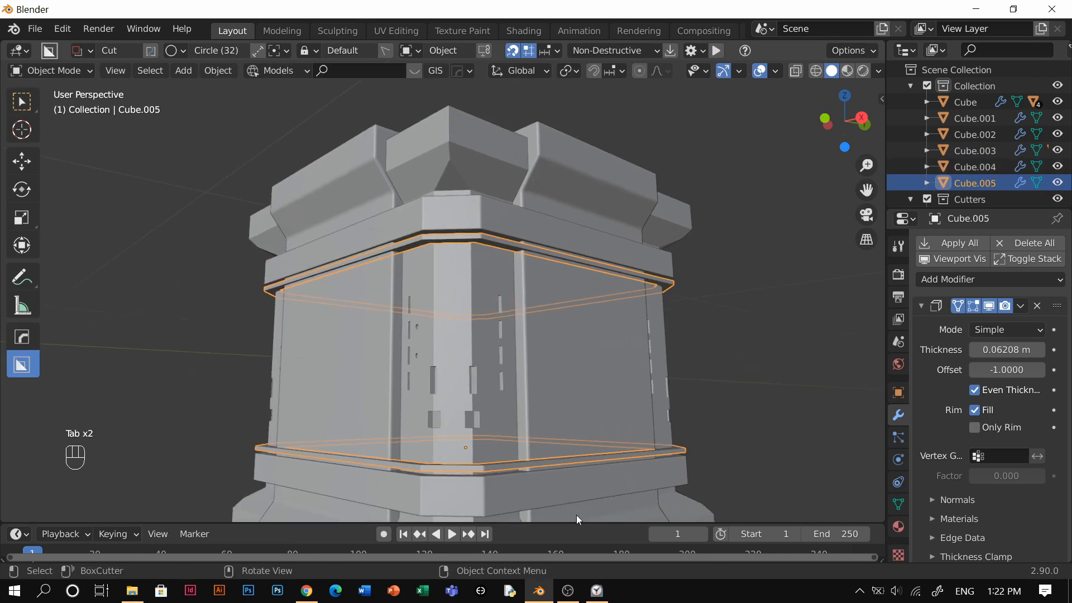
# Switch the viewport to material preview and add a blank HardOps material to the duplicate pedestal's body.
pyautogui.press('z')
pyautogui.click(578, 204)
pyautogui.moveTo(563, 210); pyautogui.dragTo(565, 244, button='middle')
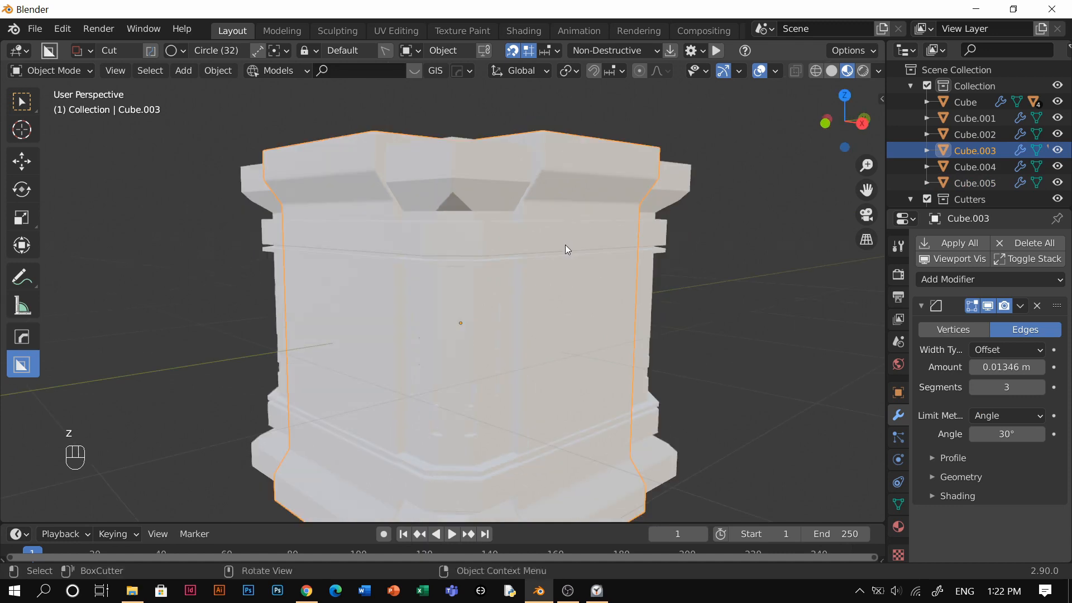
pyautogui.hotkey('alt', 'm')
# Add a blank Principle material to the duplicate's corner pieces and make it unique.
pyautogui.click(566, 243)
pyautogui.hotkey('alt', 'm')
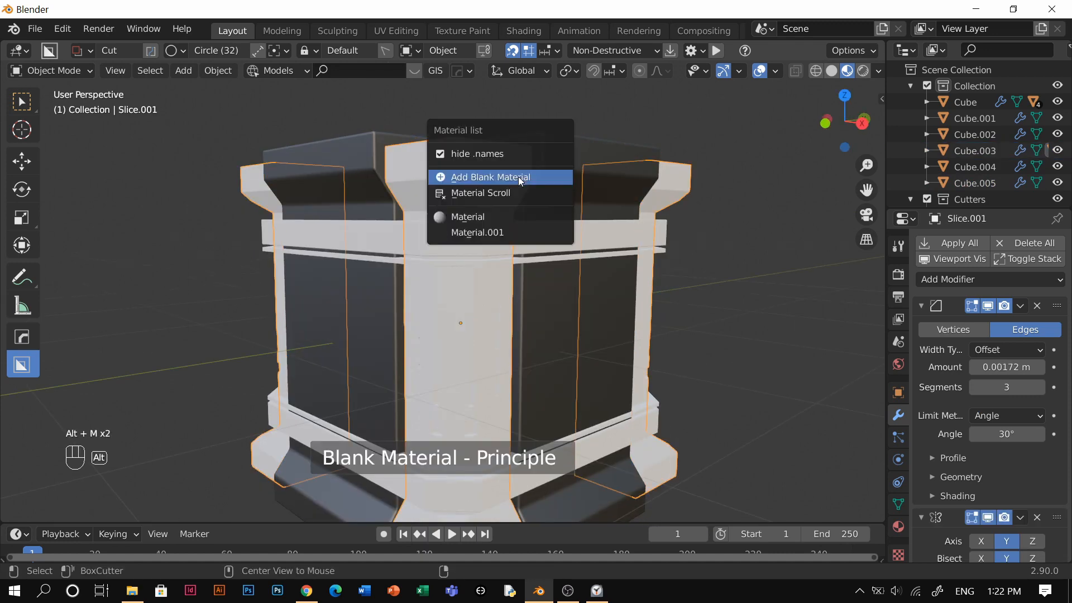
pyautogui.click(518, 176)
pyautogui.click(140, 507)
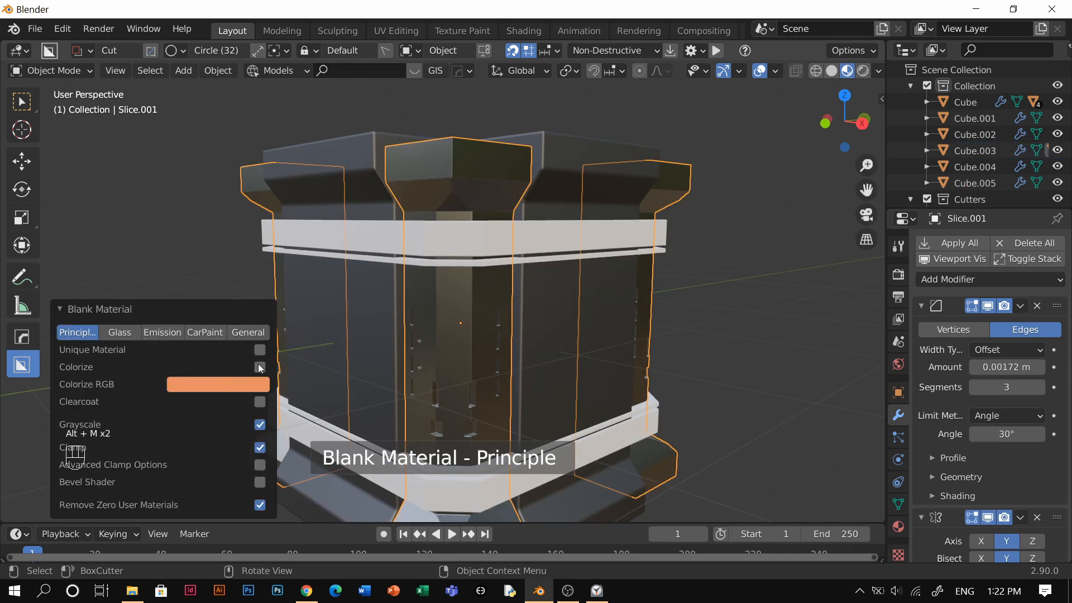
pyautogui.click(259, 350)
# Add a unique blank Principle material to the duplicate's body and regenerate its random look several times.
pyautogui.click(587, 161)
pyautogui.hotkey('alt', 'm')
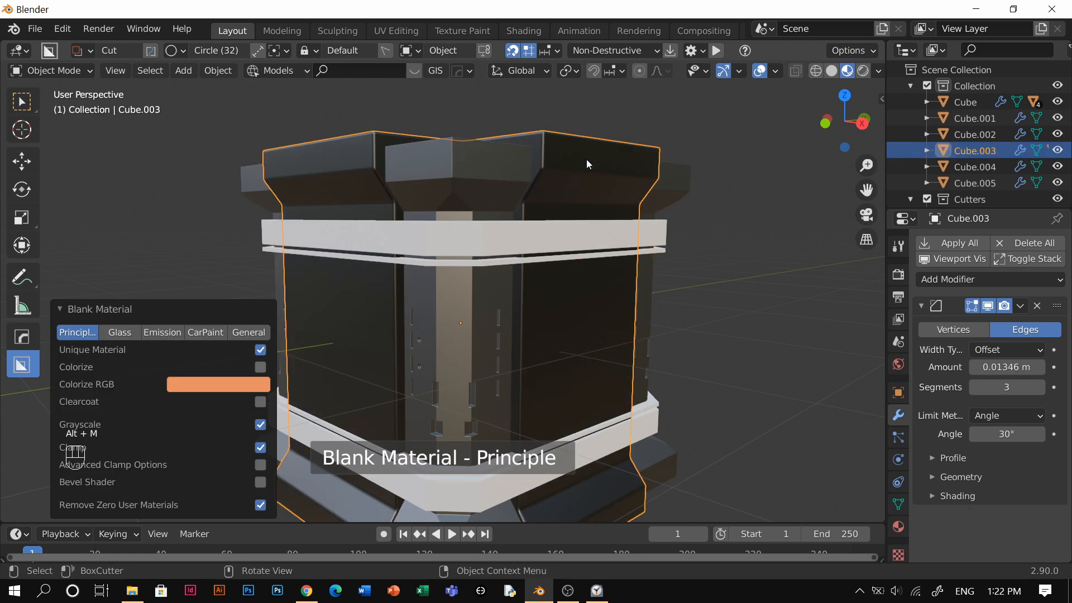
pyautogui.click(77, 334)
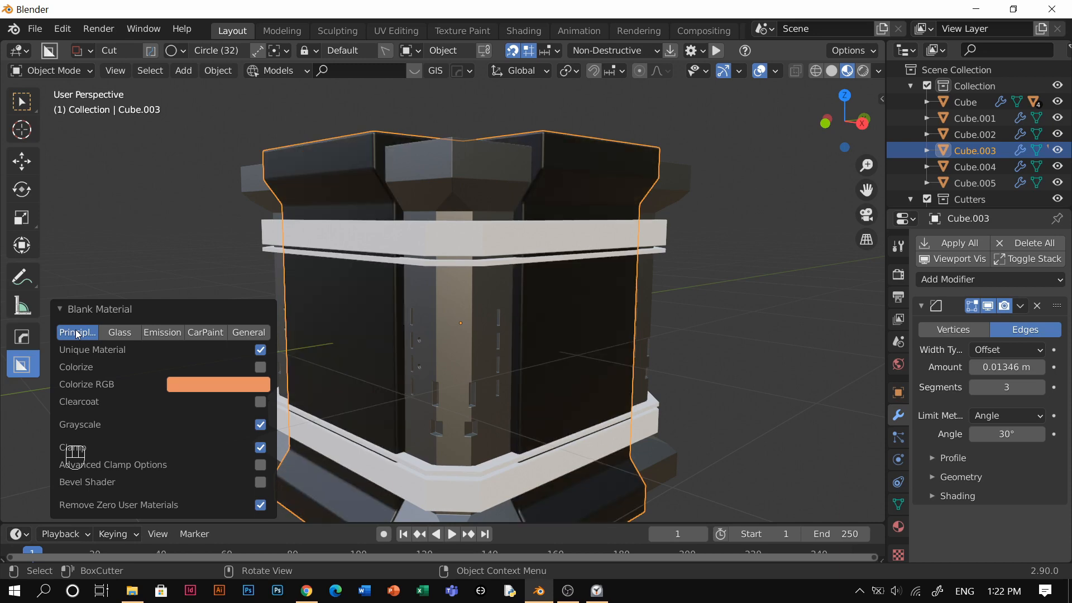
pyautogui.click(77, 334)
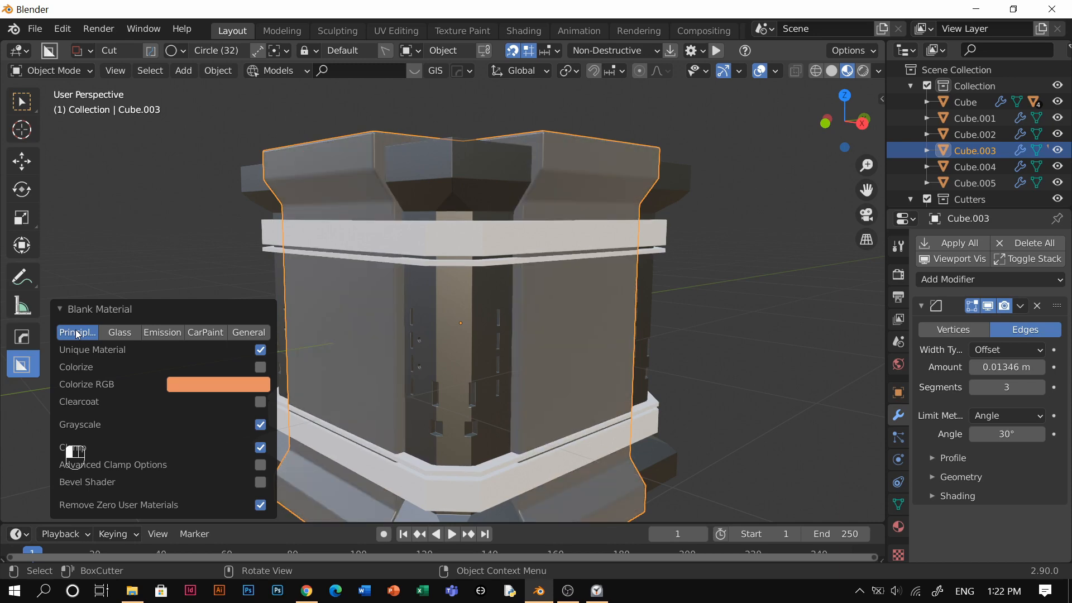
pyautogui.click(76, 334)
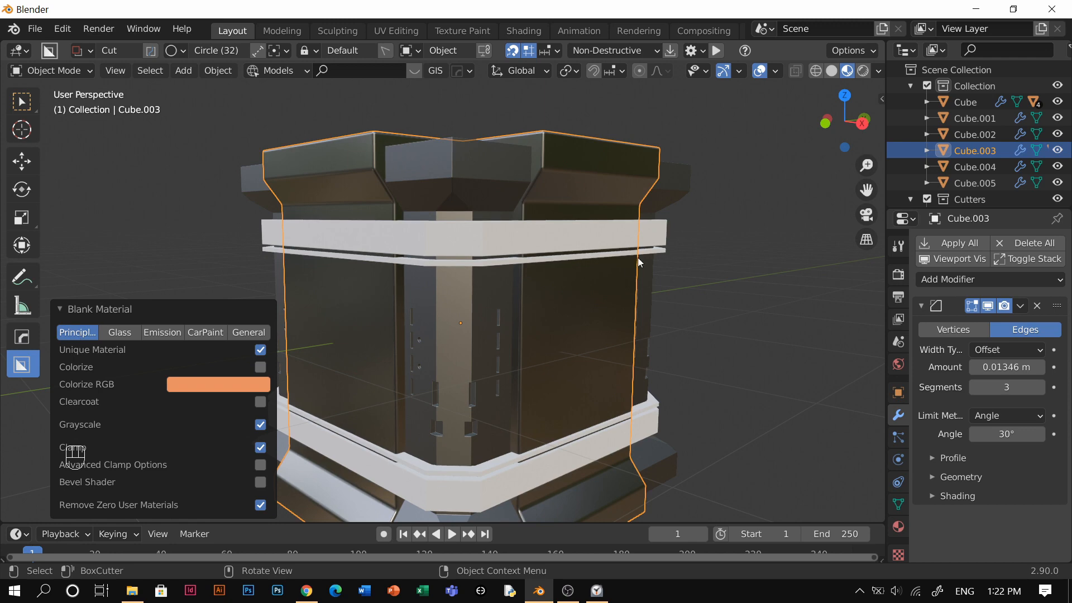
pyautogui.click(79, 333)
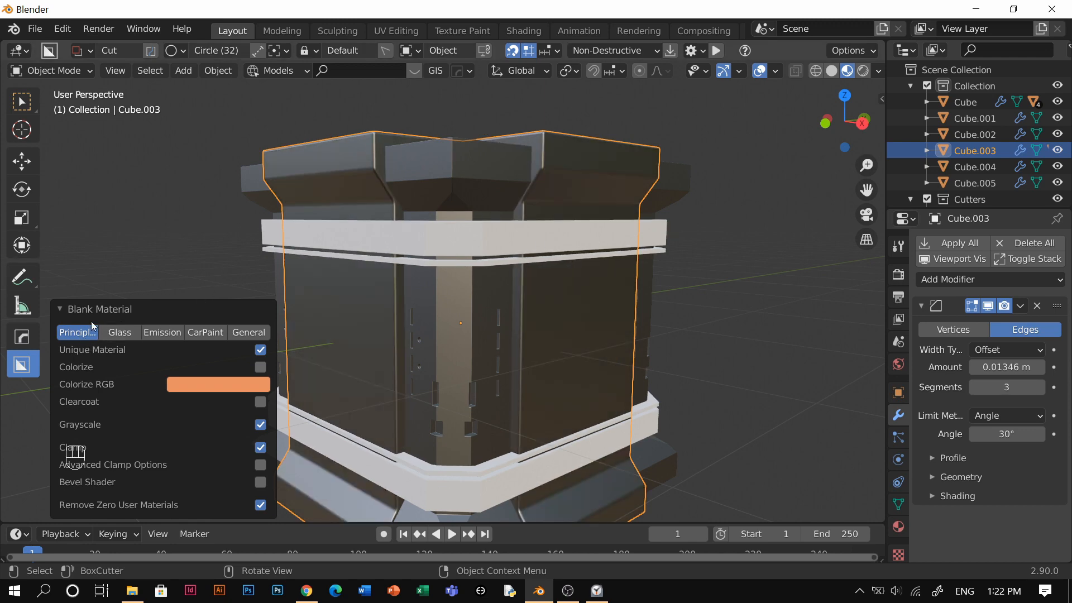
# Darken the base color of the body's material slightly.
pyautogui.click(898, 527)
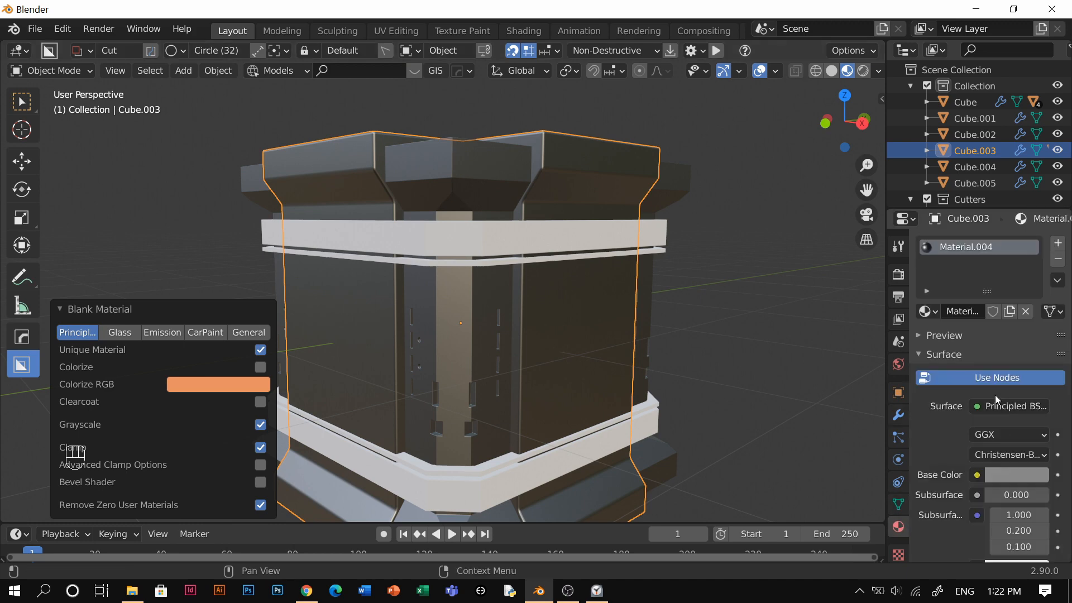
pyautogui.click(1000, 474)
pyautogui.moveTo(1044, 279); pyautogui.dragTo(1043, 314)
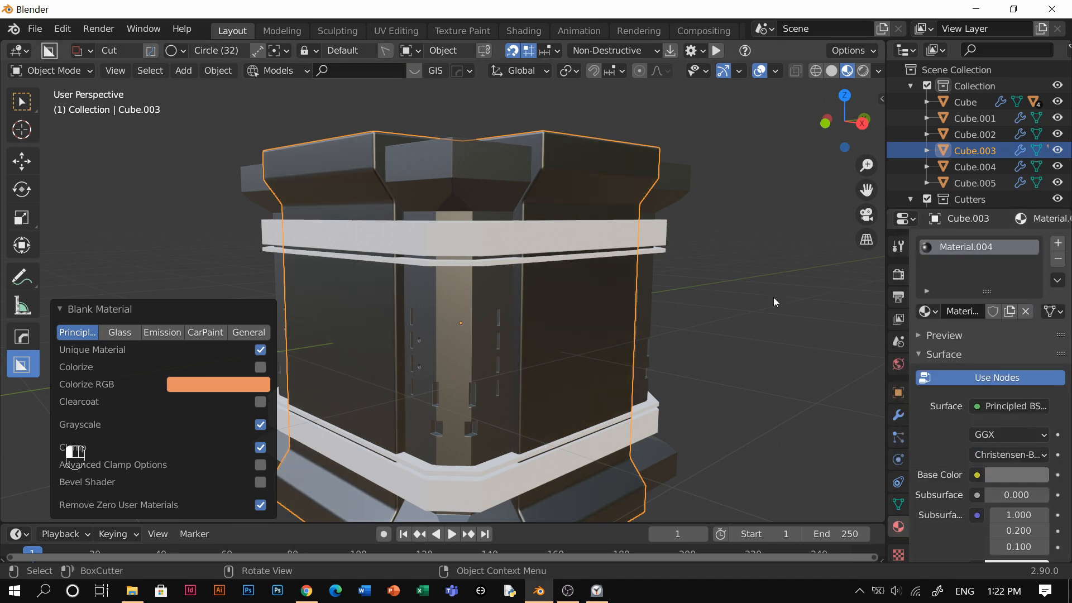
# Isolate the corner pieces and bevel the outer top edges of all four caps by about 0.066 m with one segment.
pyautogui.click(487, 162)
pyautogui.moveTo(487, 162); pyautogui.dragTo(508, 258, button='middle')
pyautogui.press('Tab')
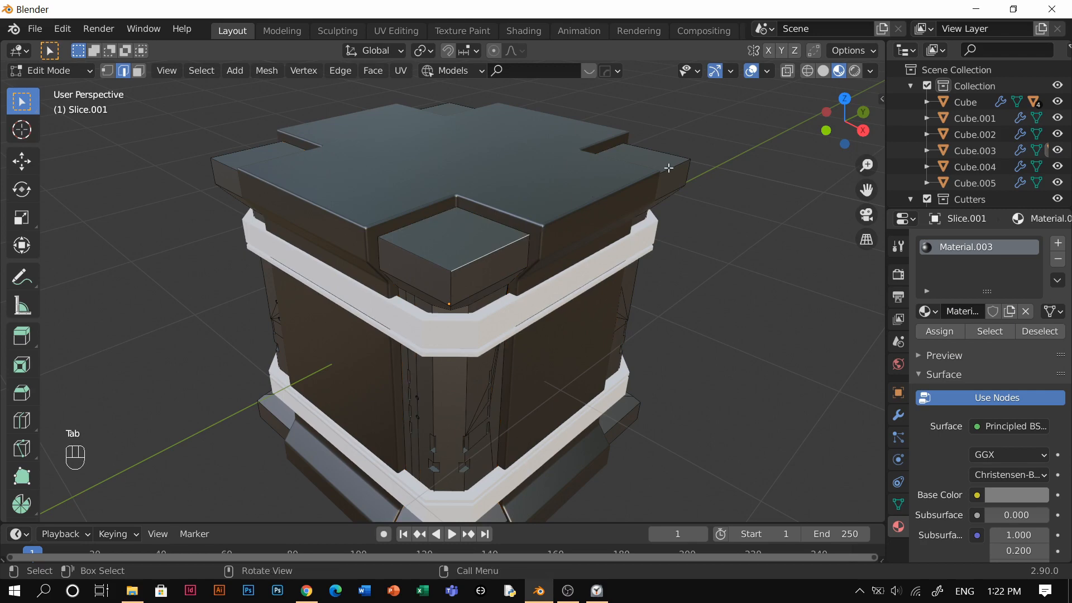
pyautogui.press('/')
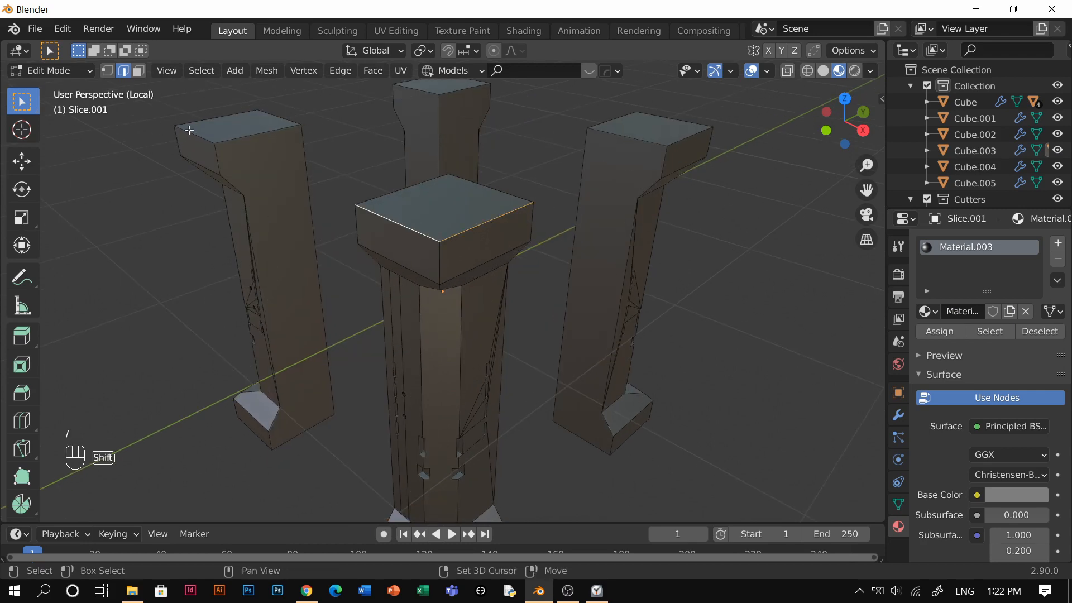
pyautogui.keyDown('shift'); pyautogui.moveTo(425, 111); pyautogui.dragTo(421, 97, button='middle'); pyautogui.keyUp('shift')
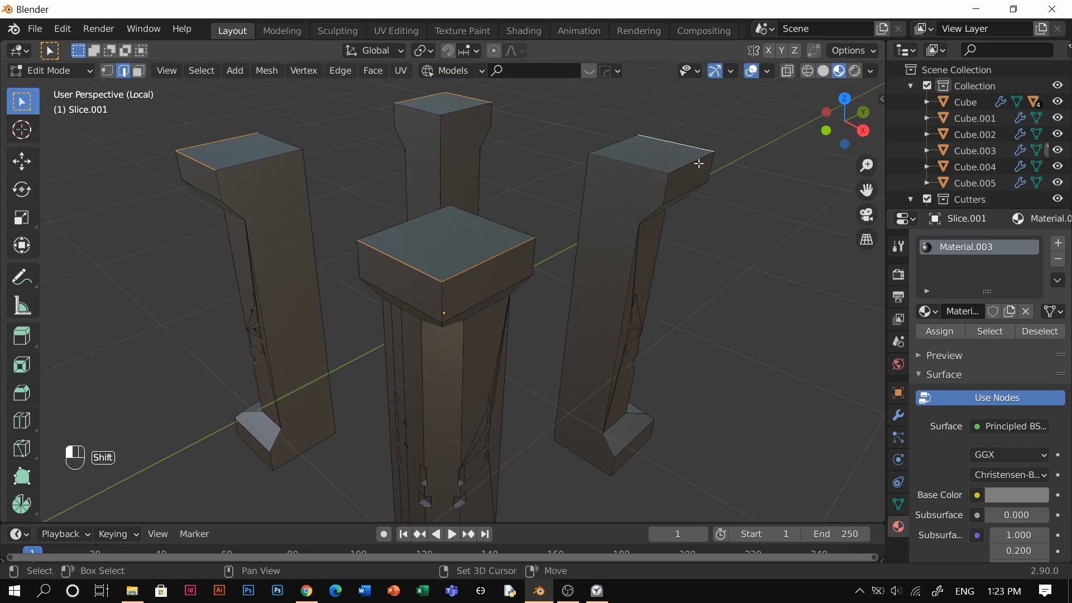
pyautogui.press('/')
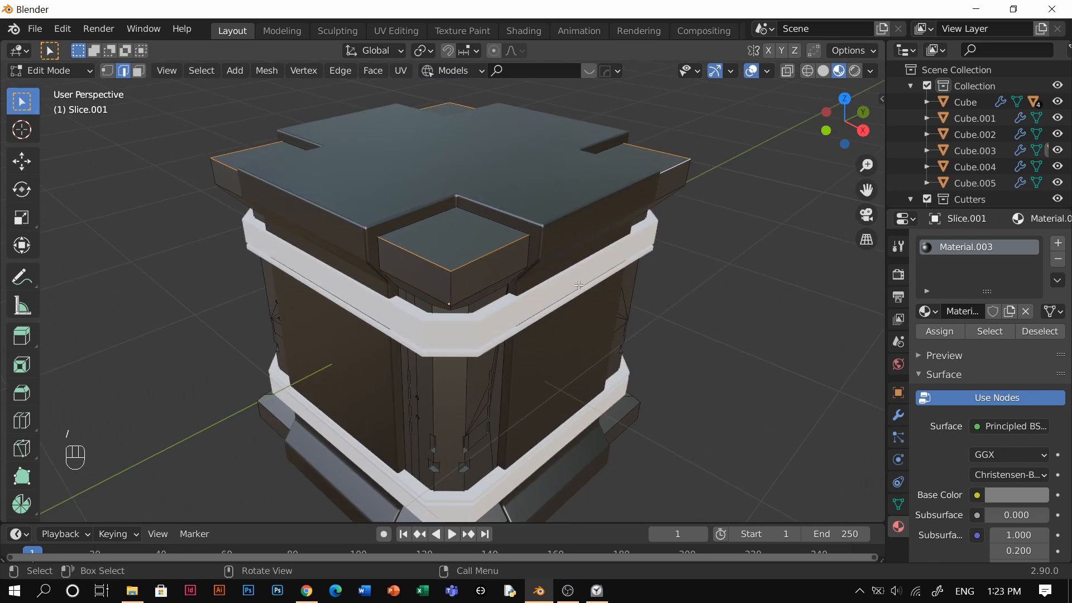
pyautogui.hotkey('ctrl', 'b')
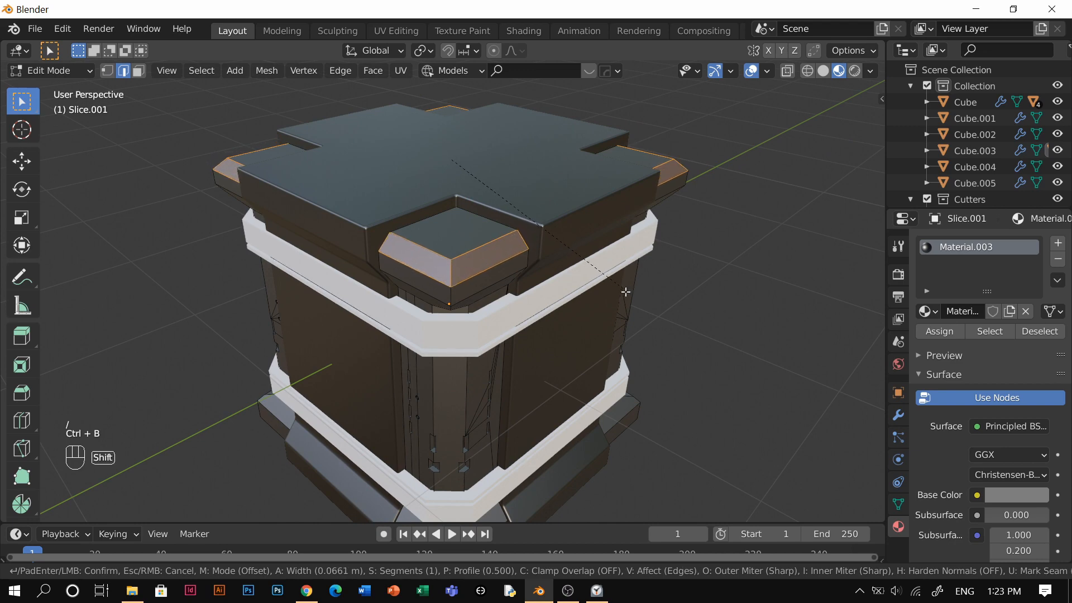
pyautogui.click(623, 291)
pyautogui.press('Tab')
# Bevel the outer top edges of the body's cross-shaped cap with one segment.
pyautogui.click(334, 218)
pyautogui.press('Tab')
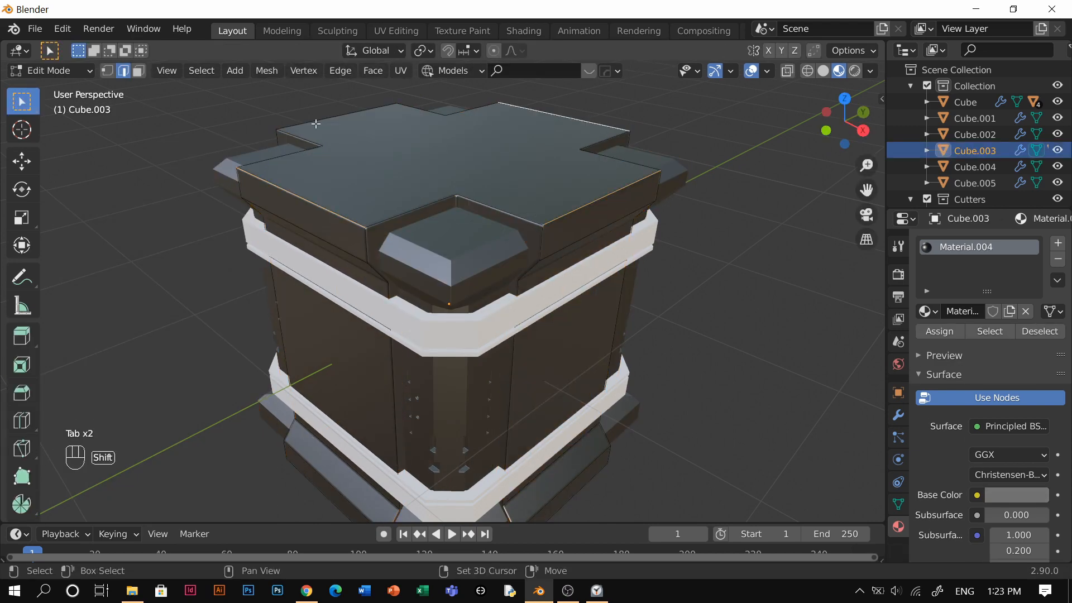
pyautogui.hotkey('ctrl', 'b')
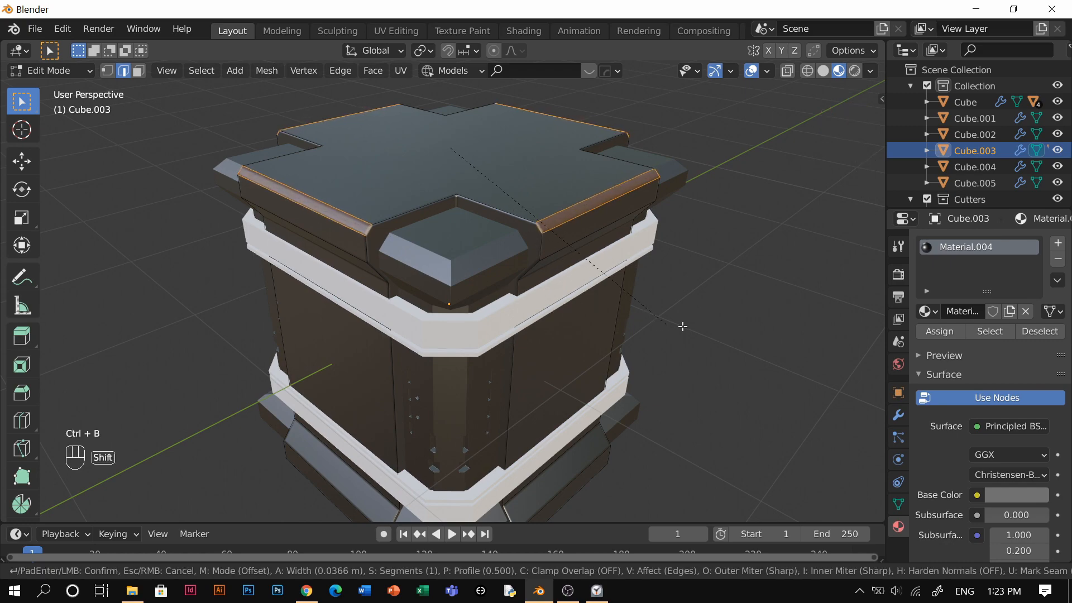
pyautogui.click(620, 283)
pyautogui.press('Tab')
# Select the outer corner edges of the front cap on the corner pieces and try a one-segment bevel on them.
pyautogui.scroll(3, 531, 280)
pyautogui.moveTo(518, 282); pyautogui.dragTo(514, 329, button='middle')
pyautogui.click(517, 247)
pyautogui.press('Tab')
pyautogui.click(485, 322)
pyautogui.keyDown('shift'); pyautogui.click(494, 276); pyautogui.keyUp('shift')
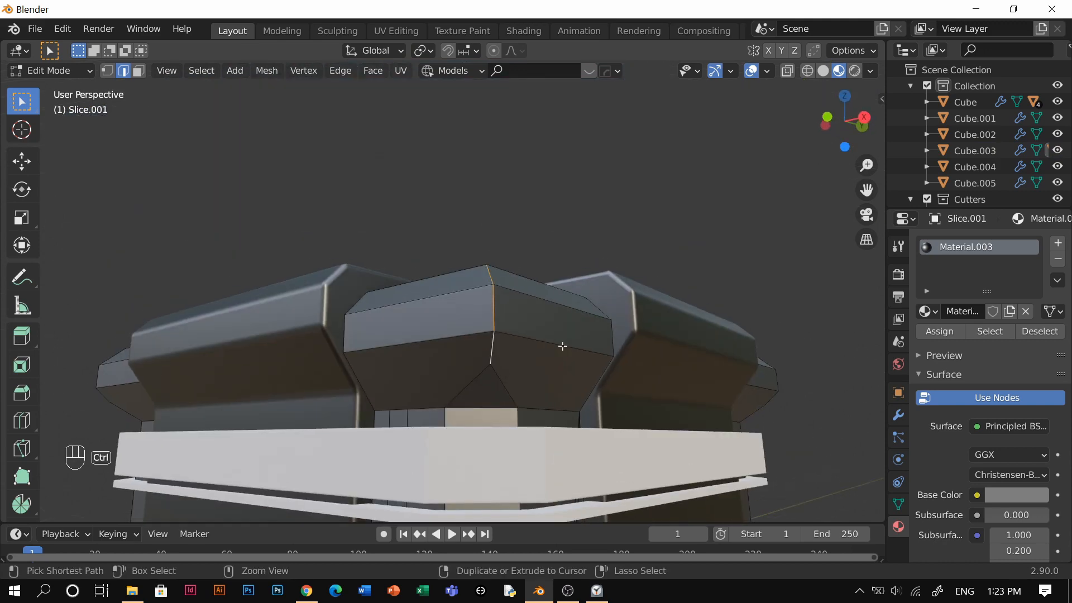
pyautogui.hotkey('ctrl', 'b')
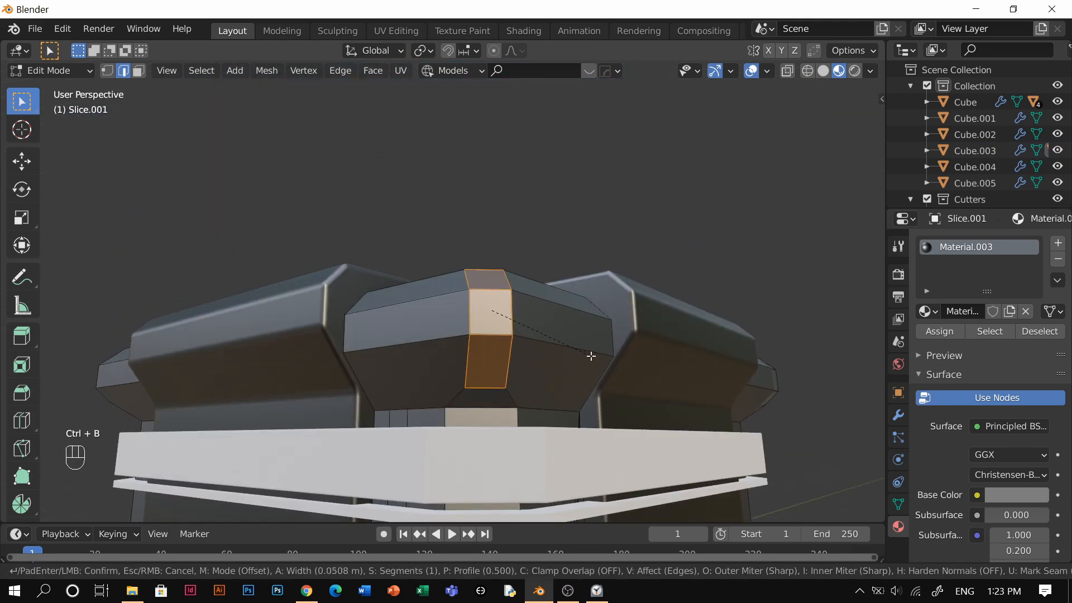
pyautogui.rightClick(591, 356)
# Add the matching outer corner edges of the other three corner caps to the selection.
pyautogui.scroll(-2, 591, 356)
pyautogui.moveTo(591, 356); pyautogui.dragTo(519, 408, button='middle')
pyautogui.scroll(1, 519, 407)
pyautogui.moveTo(365, 352); pyautogui.dragTo(280, 379, button='middle')
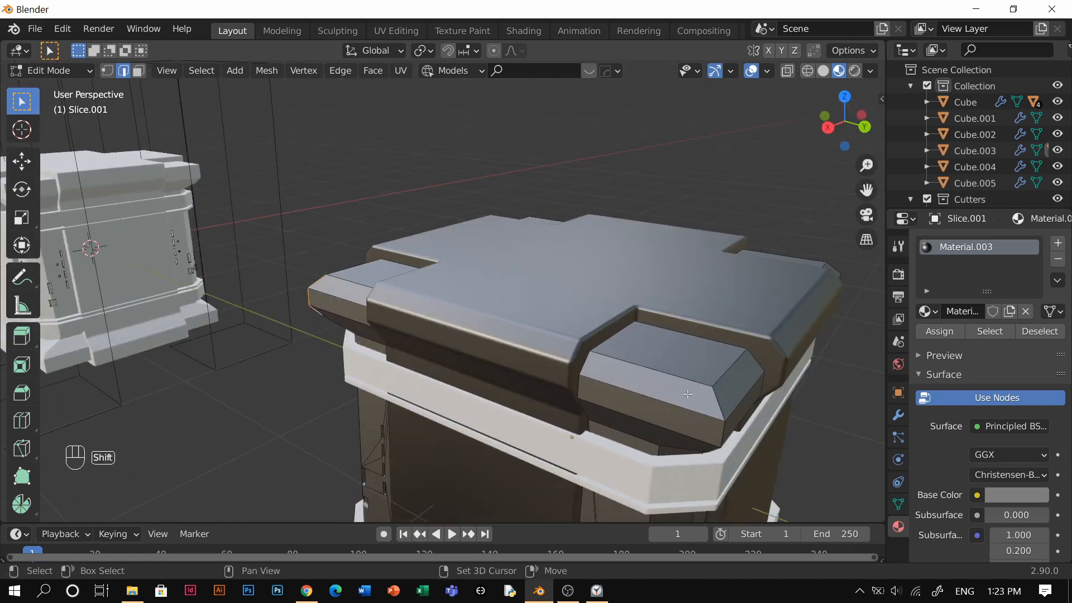
pyautogui.moveTo(717, 412); pyautogui.dragTo(505, 386, button='middle')
pyautogui.keyDown('shift'); pyautogui.moveTo(687, 380); pyautogui.dragTo(436, 352, button='middle'); pyautogui.keyUp('shift')
pyautogui.scroll(2, 530, 342)
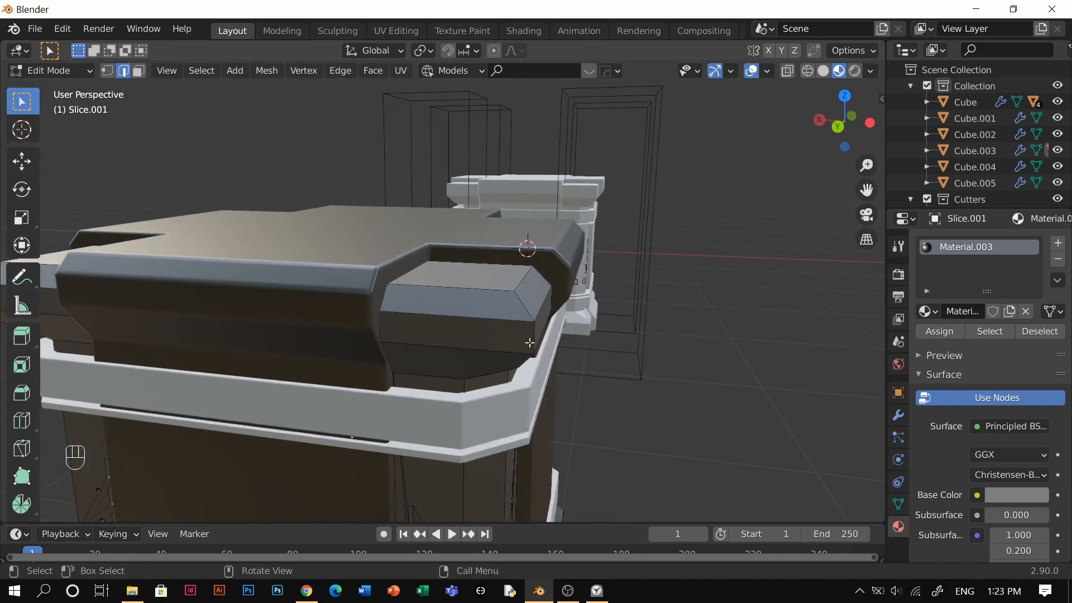
pyautogui.keyDown('shift'); pyautogui.click(535, 333); pyautogui.keyUp('shift')
pyautogui.moveTo(542, 351); pyautogui.dragTo(379, 338, button='middle')
pyautogui.keyDown('shift'); pyautogui.click(525, 368); pyautogui.keyUp('shift')
pyautogui.moveTo(720, 342); pyautogui.dragTo(455, 319, button='middle')
pyautogui.scroll(-3, 642, 371)
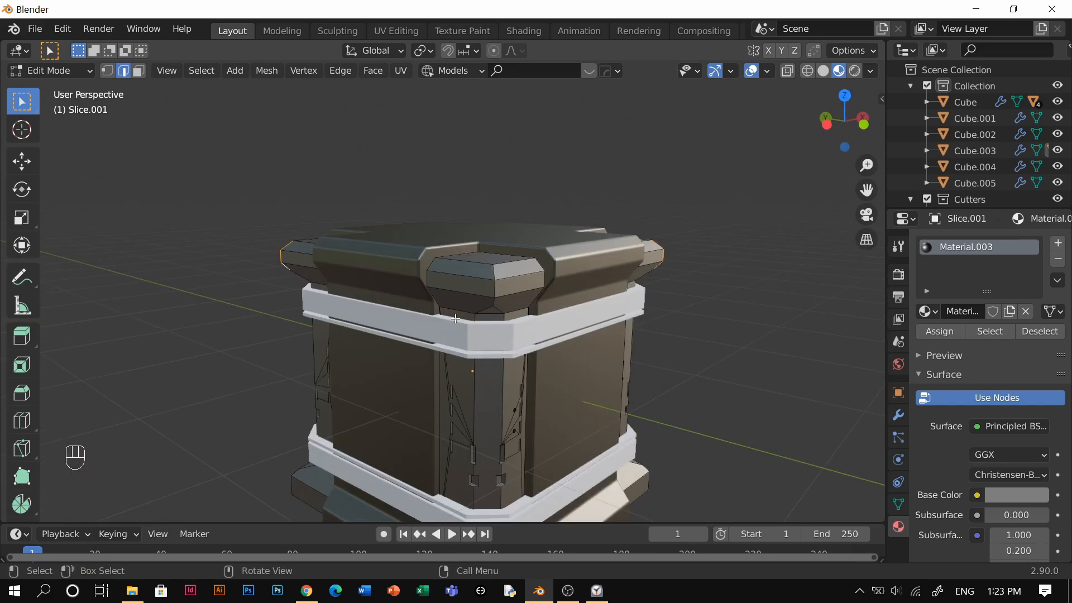
# Bevel the selected corner edges of all four caps by about 0.058 m with one segment, and leave mesh editing.
pyautogui.scroll(3, 456, 319)
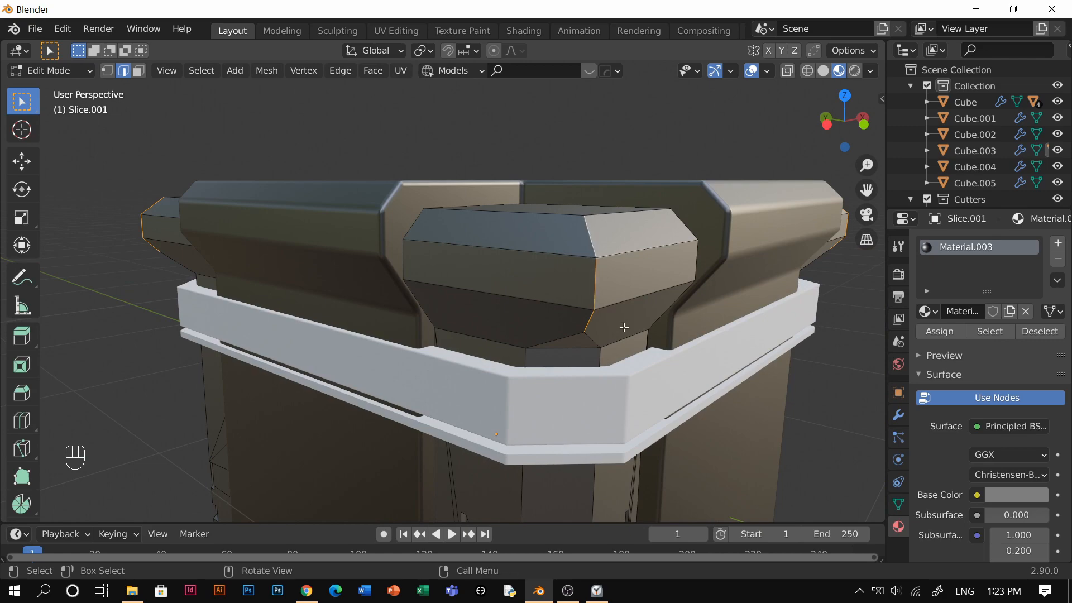
pyautogui.hotkey('ctrl', 'b')
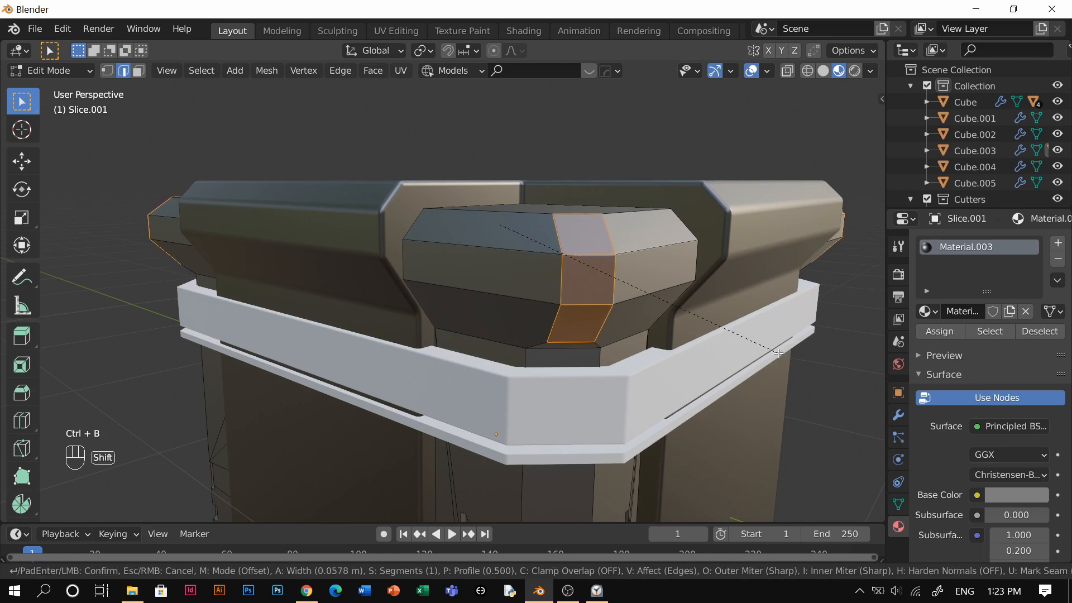
pyautogui.click(779, 353)
pyautogui.press('Tab')
# Edit the corner pieces' mesh again and start selecting the outer vertical corner edges at the pedestal's base.
pyautogui.scroll(-2, 684, 210)
pyautogui.moveTo(685, 211); pyautogui.dragTo(512, 295, button='middle')
pyautogui.scroll(-3, 512, 296)
pyautogui.moveTo(512, 296); pyautogui.dragTo(525, 265, button='middle')
pyautogui.moveTo(572, 363); pyautogui.dragTo(538, 400, button='middle')
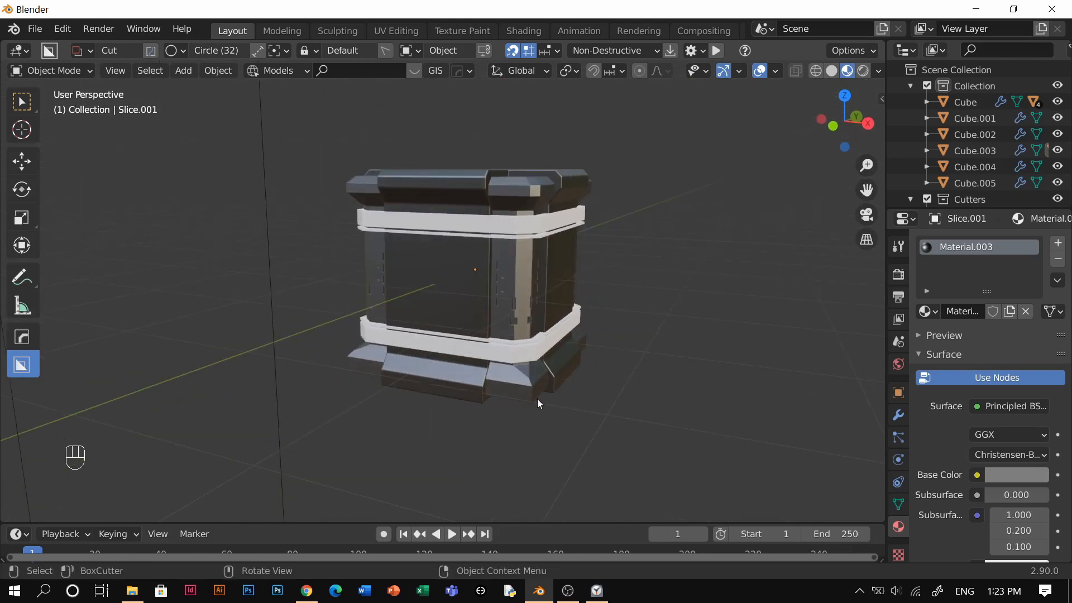
pyautogui.press('Tab')
pyautogui.scroll(4, 537, 399)
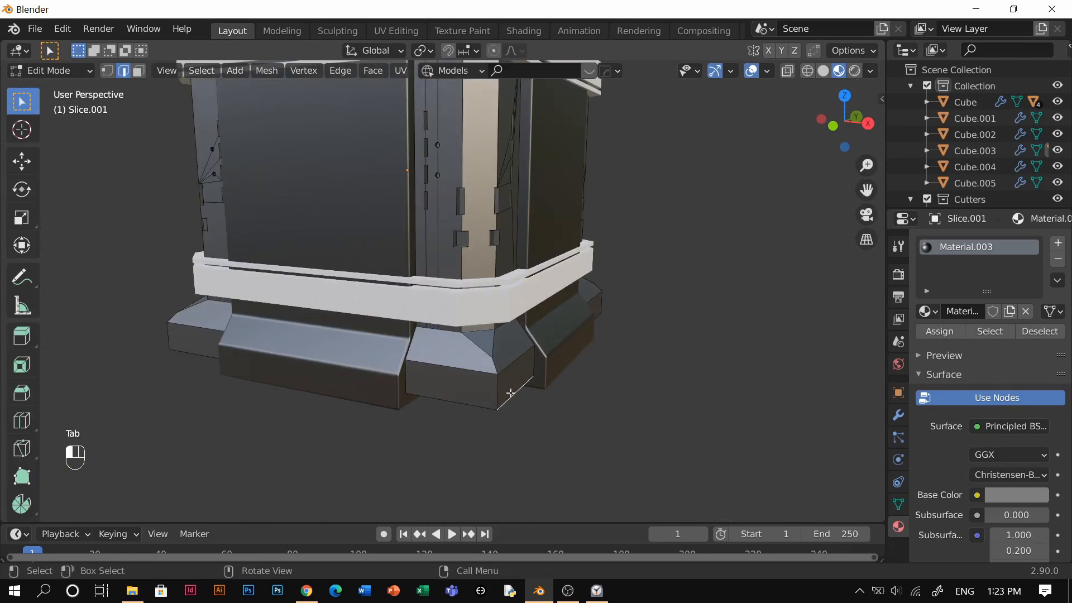
pyautogui.keyDown('shift'); pyautogui.click(164, 336); pyautogui.keyUp('shift')
# Extend the selection with the outer vertical corner edges of the remaining base corner blocks.
pyautogui.moveTo(357, 346); pyautogui.dragTo(350, 468, button='middle')
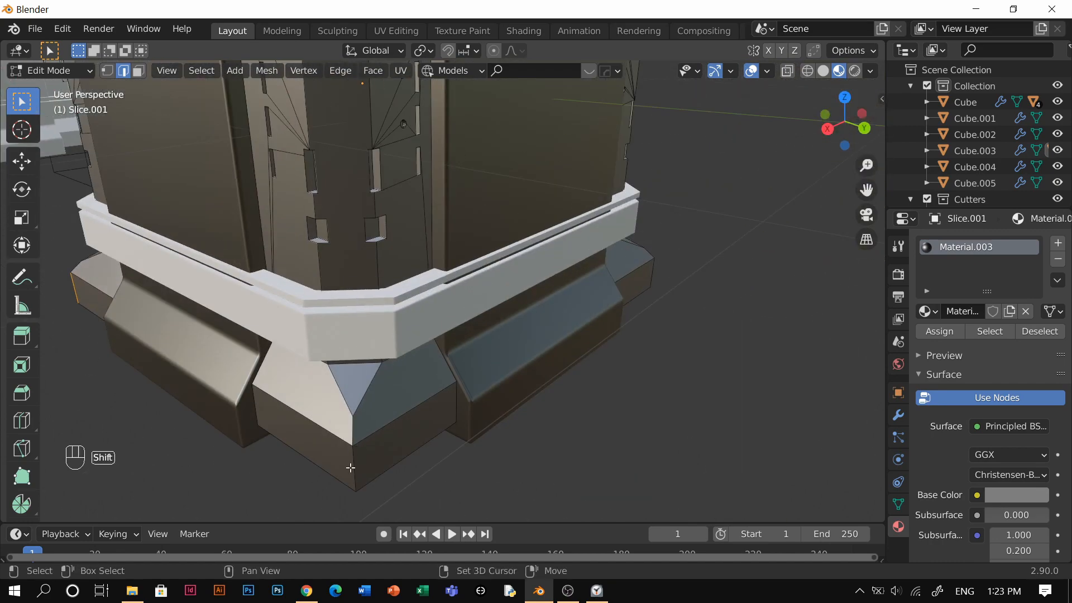
pyautogui.scroll(-2, 345, 418)
pyautogui.moveTo(345, 419); pyautogui.dragTo(195, 397, button='middle')
pyautogui.scroll(-2, 522, 399)
pyautogui.keyDown('shift'); pyautogui.moveTo(522, 399); pyautogui.dragTo(413, 354, button='middle'); pyautogui.keyUp('shift')
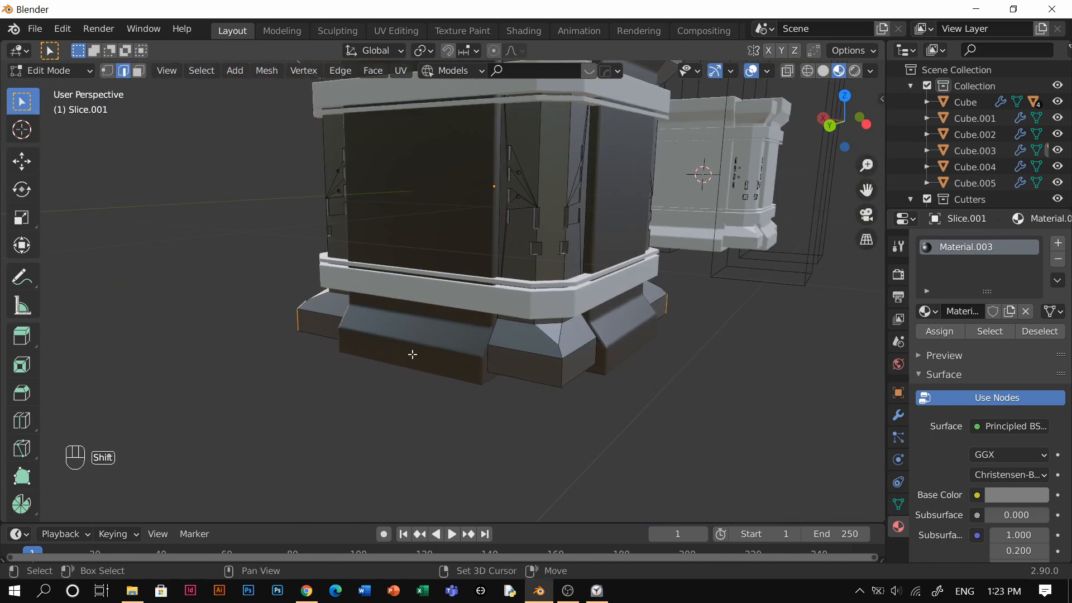
pyautogui.keyDown('shift'); pyautogui.click(556, 348); pyautogui.keyUp('shift')
pyautogui.scroll(-1, 555, 353)
pyautogui.moveTo(555, 354); pyautogui.dragTo(293, 357, button='middle')
pyautogui.keyDown('shift'); pyautogui.moveTo(656, 378); pyautogui.dragTo(514, 393, button='middle'); pyautogui.keyUp('shift')
pyautogui.scroll(4, 531, 419)
pyautogui.moveTo(585, 444); pyautogui.dragTo(449, 357, button='middle')
pyautogui.keyDown('shift'); pyautogui.moveTo(746, 427); pyautogui.dragTo(629, 422, button='middle'); pyautogui.keyUp('shift')
pyautogui.scroll(1, 630, 421)
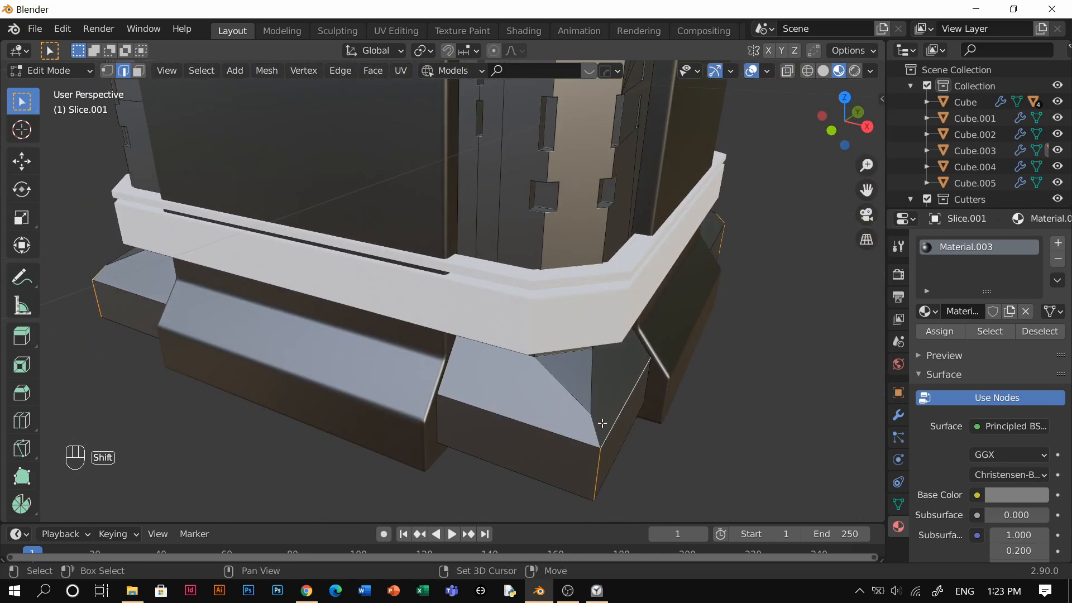
# Bevel the selected vertical edges of the base corner blocks with one segment, and leave mesh editing.
pyautogui.hotkey('ctrl', 'b')
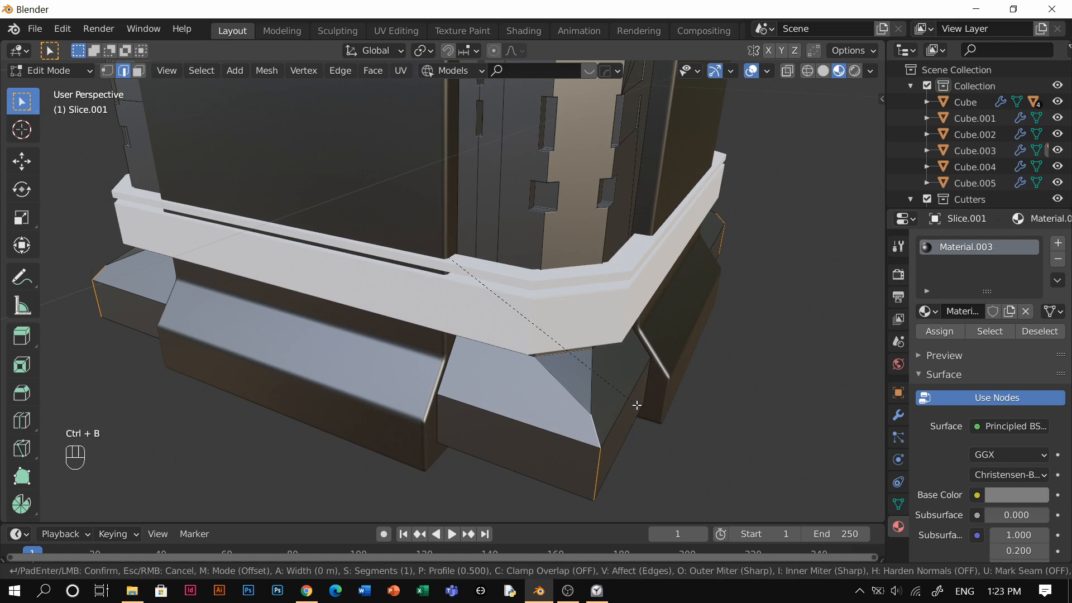
pyautogui.click(852, 380)
pyautogui.press('Tab')
# Add a unique blank Principle material to the wide band around the pedestal.
pyautogui.moveTo(521, 320); pyautogui.dragTo(566, 285, button='middle')
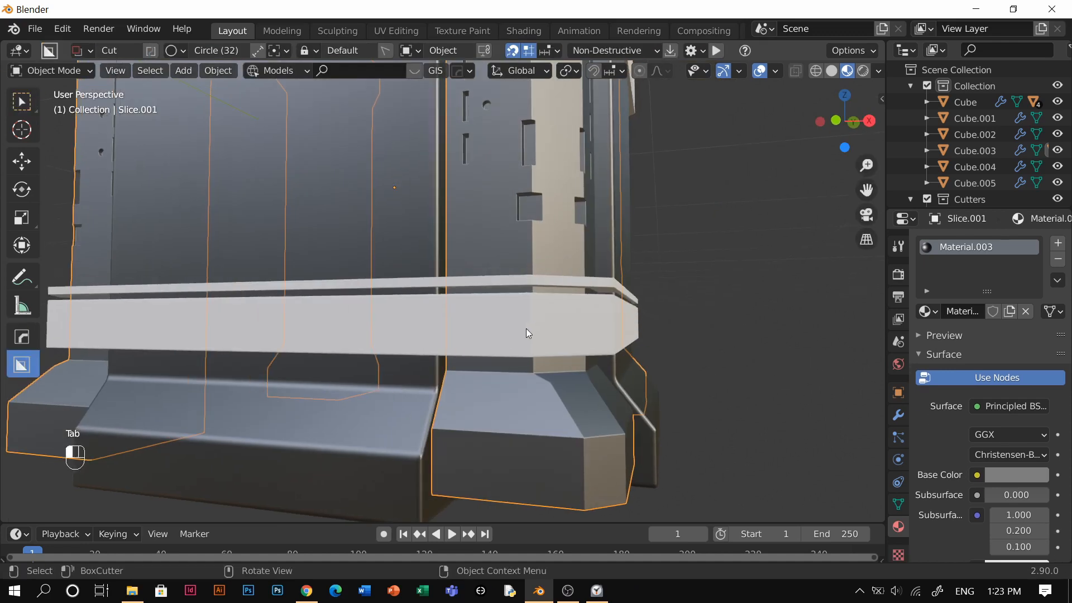
pyautogui.click(526, 329)
pyautogui.moveTo(553, 343); pyautogui.dragTo(571, 355, button='middle')
pyautogui.hotkey('alt', 'm')
pyautogui.click(646, 342)
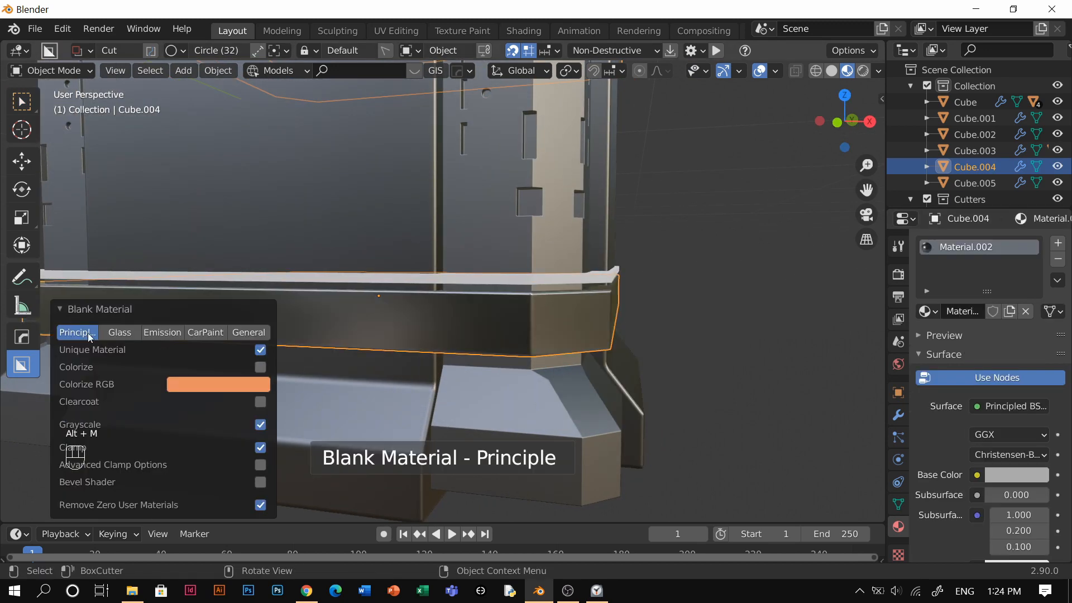
# Change the thin trim strip's surface shader to Emission and set its strength to 5.
pyautogui.click(553, 282)
pyautogui.click(1013, 316)
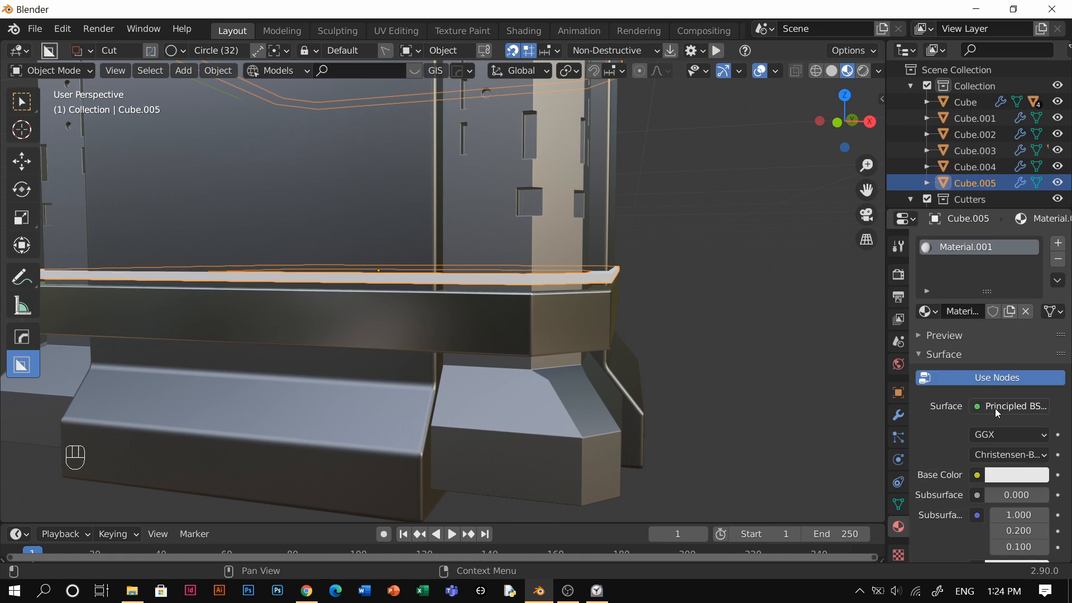
pyautogui.click(999, 408)
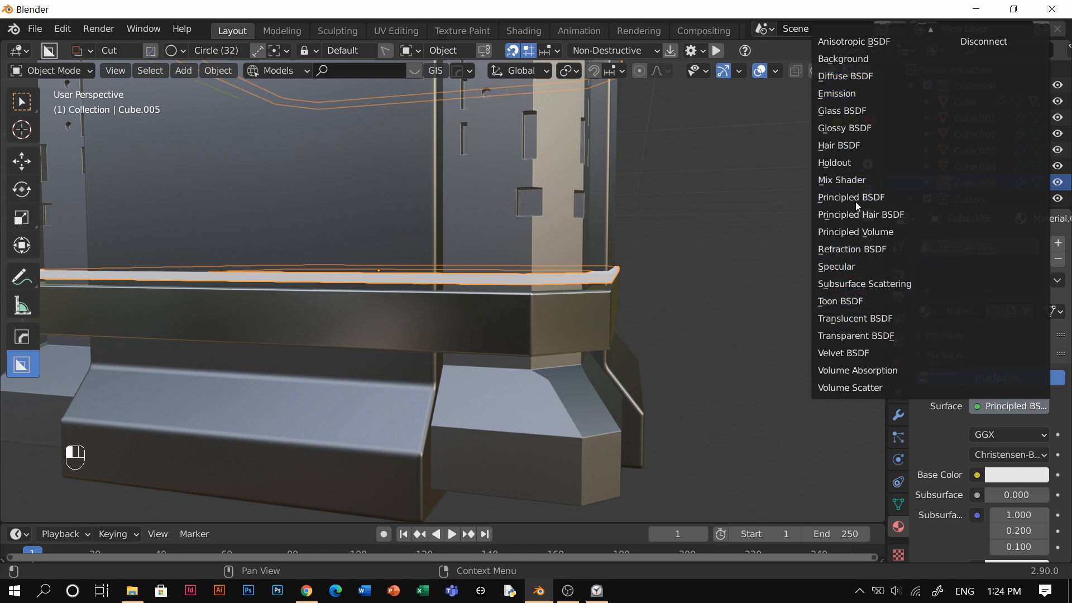
pyautogui.click(868, 94)
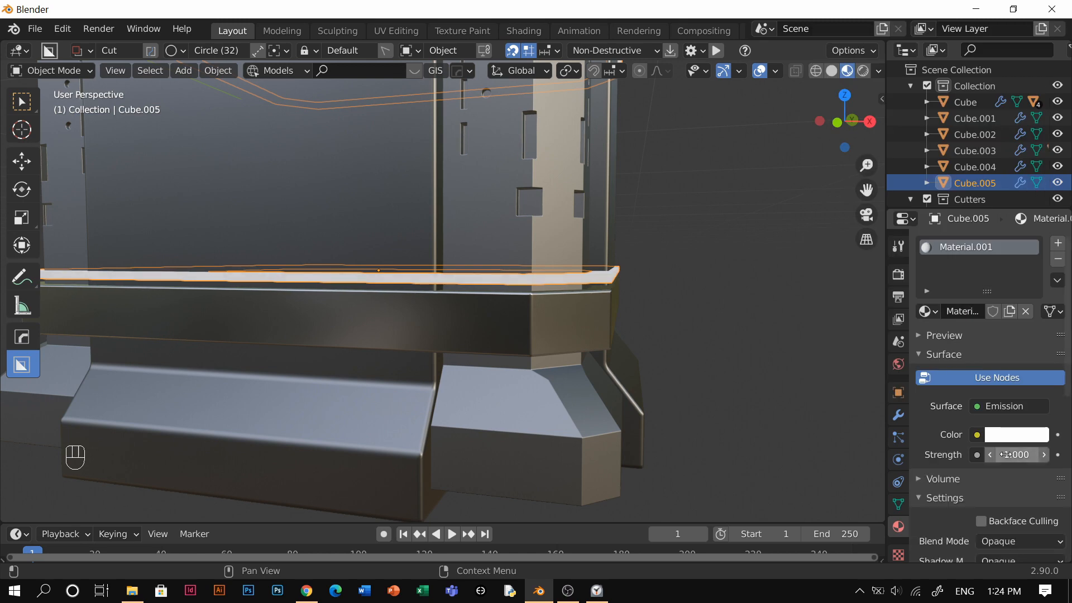
pyautogui.press('Return')
pyautogui.click(698, 314)
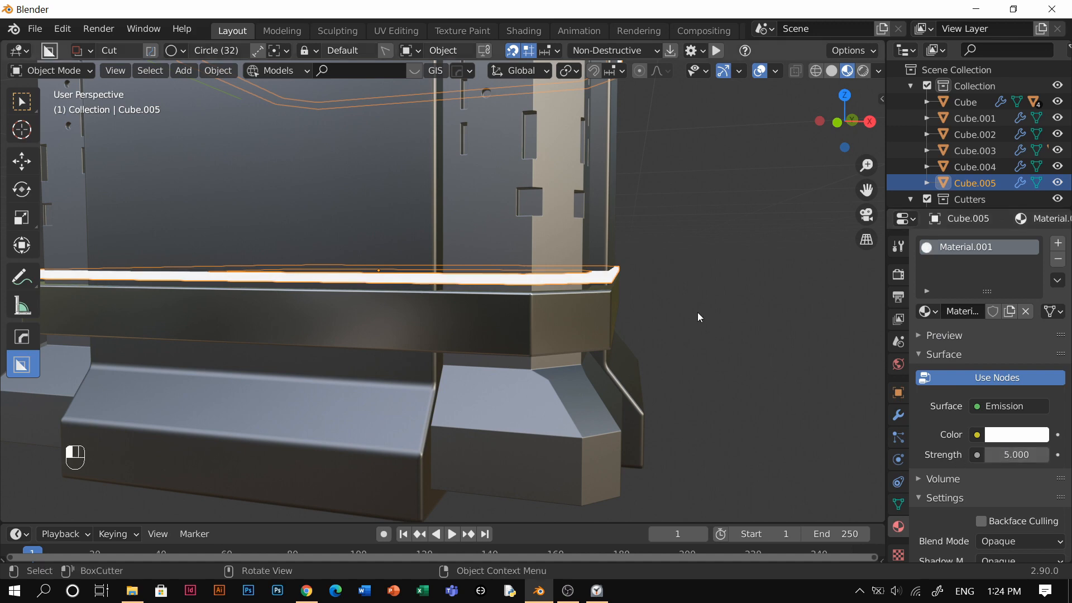
# Edit the corner pieces' mesh and select the inner faces of the two round holes on the nearest column.
pyautogui.scroll(-2, 502, 306)
pyautogui.moveTo(501, 306); pyautogui.dragTo(528, 424, button='middle')
pyautogui.scroll(3, 511, 335)
pyautogui.keyDown('shift'); pyautogui.moveTo(510, 335); pyautogui.dragTo(512, 412, button='middle'); pyautogui.keyUp('shift')
pyautogui.click(565, 256)
pyautogui.press('Tab')
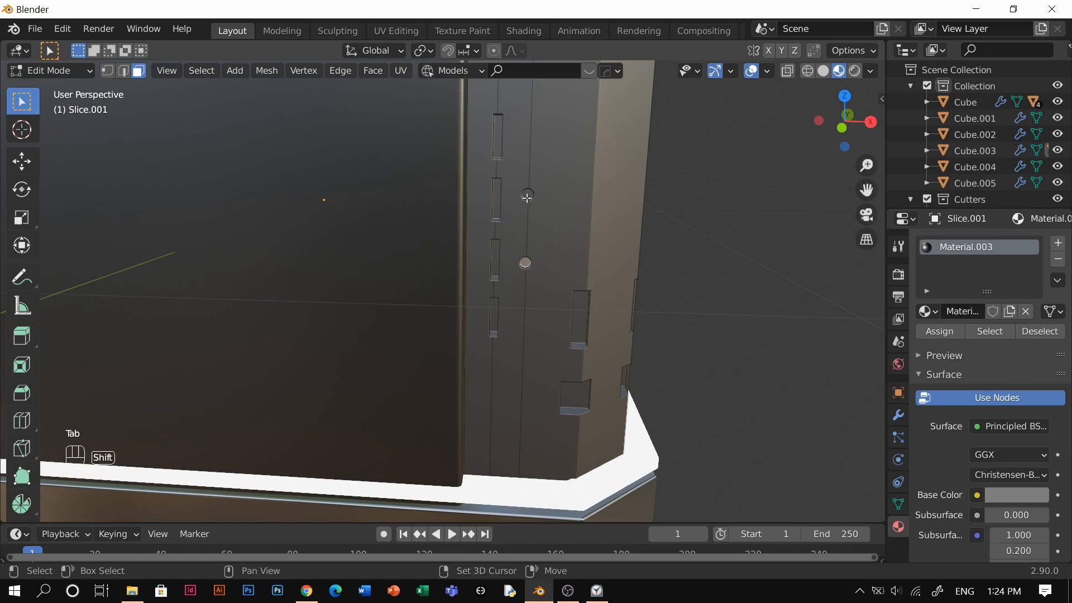
pyautogui.keyDown('shift'); pyautogui.click(528, 196); pyautogui.keyUp('shift')
# Add the inner faces of the round holes on the other corner columns to the selection.
pyautogui.scroll(-3, 452, 270)
pyautogui.moveTo(452, 270)
pyautogui.keyDown('shift'); pyautogui.mouseDown(button='middle')
pyautogui.moveTo(545, 290)
pyautogui.moveTo(469, 274)
pyautogui.mouseUp(button='middle'); pyautogui.keyUp('shift')
pyautogui.keyDown('shift'); pyautogui.moveTo(469, 274); pyautogui.dragTo(482, 289, button='middle'); pyautogui.keyUp('shift')
pyautogui.scroll(5, 424, 262)
pyautogui.keyDown('shift'); pyautogui.click(342, 341); pyautogui.keyUp('shift')
pyautogui.scroll(-3, 356, 316)
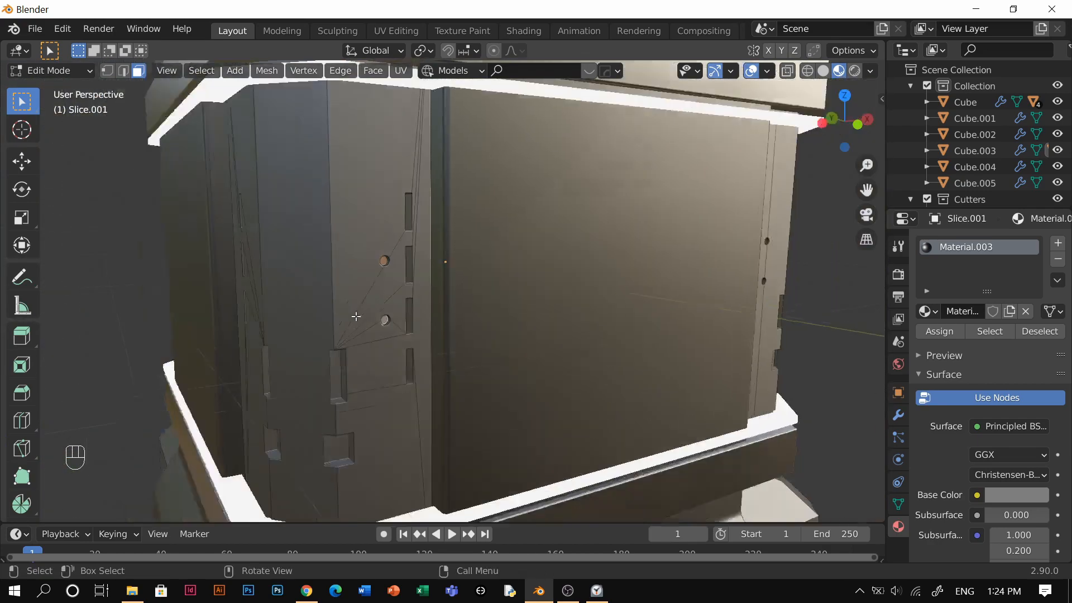
pyautogui.moveTo(356, 316); pyautogui.dragTo(522, 321, button='middle')
pyautogui.keyDown('shift'); pyautogui.moveTo(252, 381); pyautogui.dragTo(756, 272, button='middle'); pyautogui.keyUp('shift')
pyautogui.scroll(-4, 393, 352)
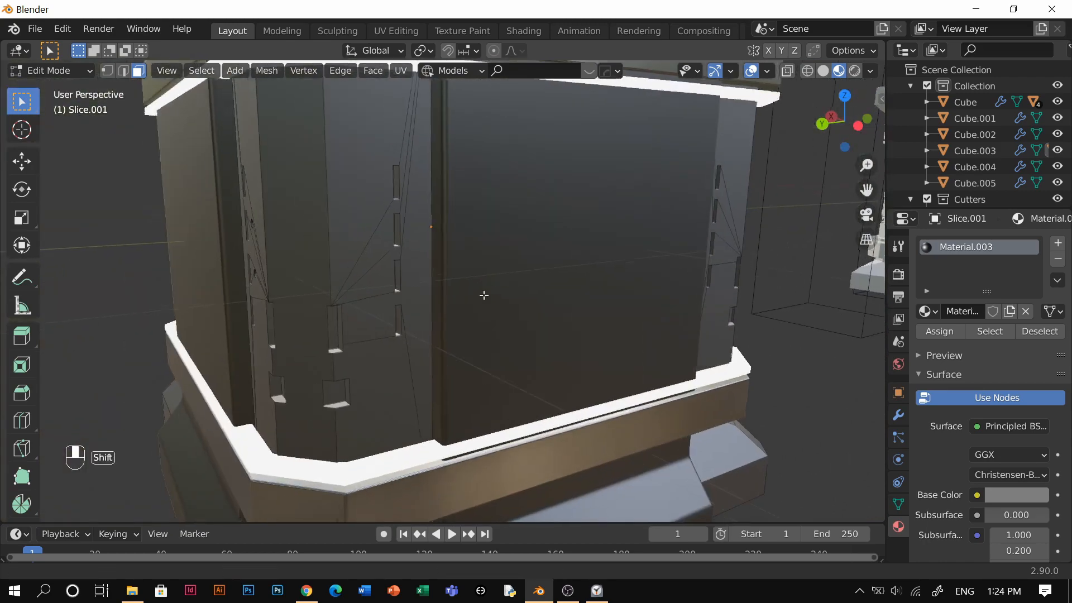
pyautogui.moveTo(483, 294); pyautogui.dragTo(575, 279, button='middle')
pyautogui.scroll(2, 457, 284)
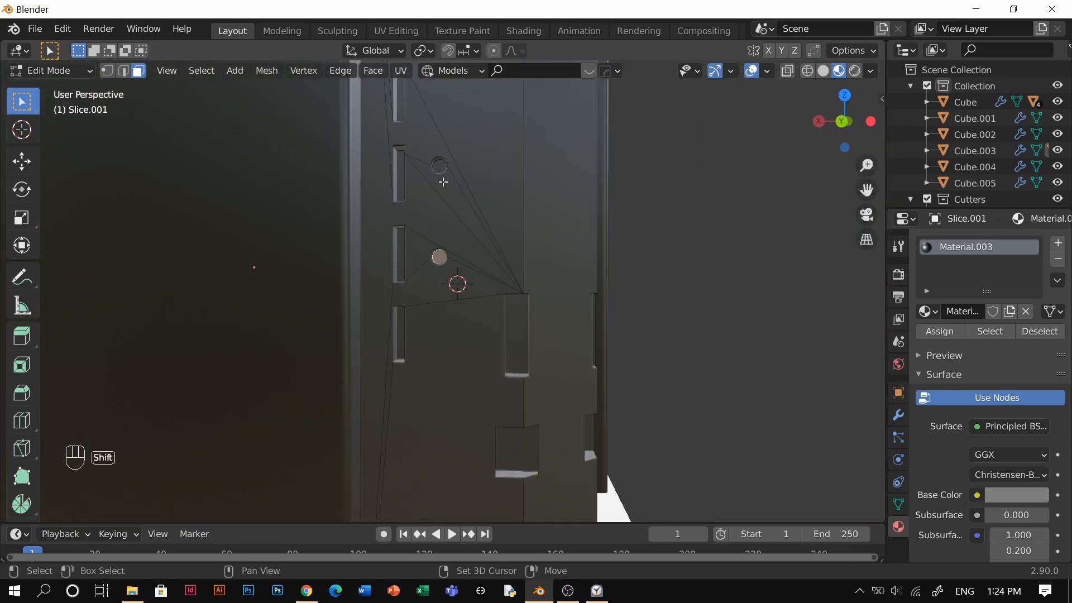
pyautogui.scroll(-3, 419, 194)
pyautogui.keyDown('shift'); pyautogui.moveTo(446, 269); pyautogui.dragTo(626, 324, button='middle'); pyautogui.keyUp('shift')
pyautogui.moveTo(302, 323); pyautogui.dragTo(693, 375, button='middle')
pyautogui.scroll(3, 547, 247)
pyautogui.moveTo(619, 261); pyautogui.dragTo(605, 286, button='middle')
# Give the selected hole faces a new material with an amber Emission shader (hue 0.113, saturation 0.712) at strength 5.
pyautogui.click(1059, 243)
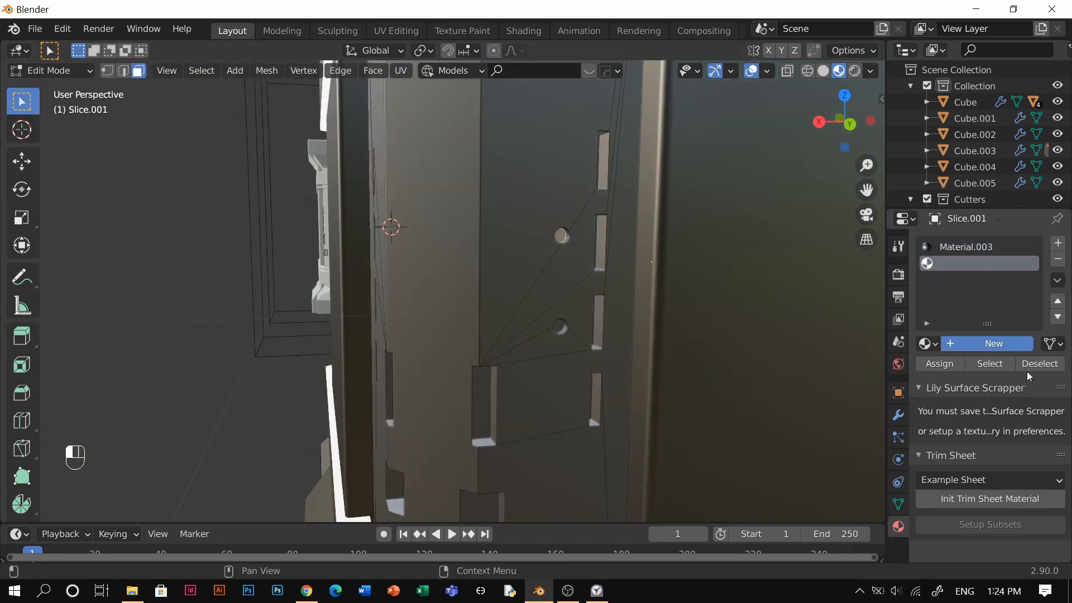
pyautogui.click(986, 344)
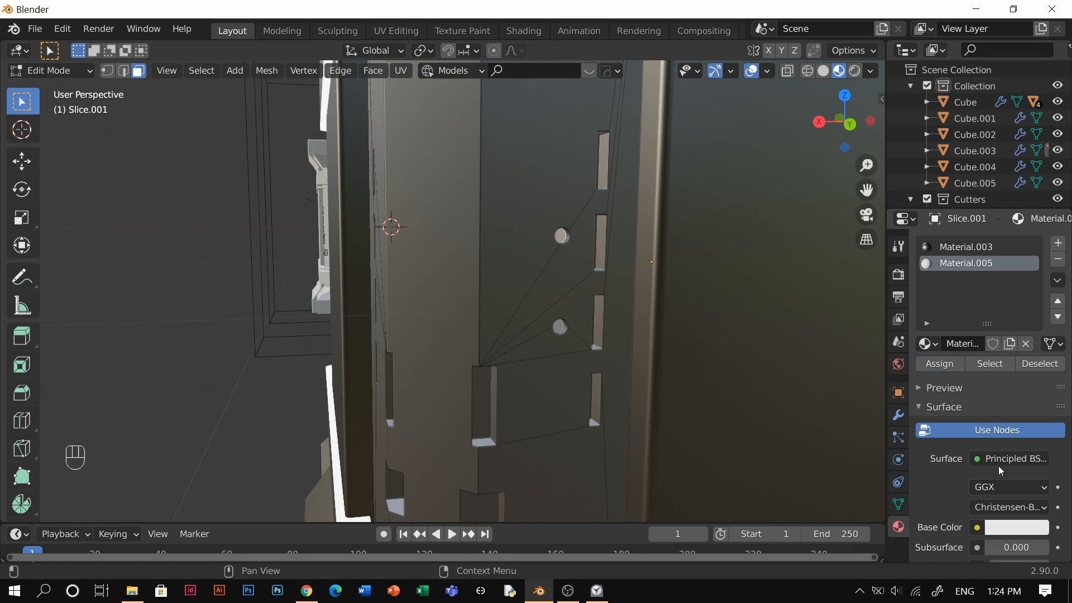
pyautogui.click(999, 467)
pyautogui.click(1000, 399)
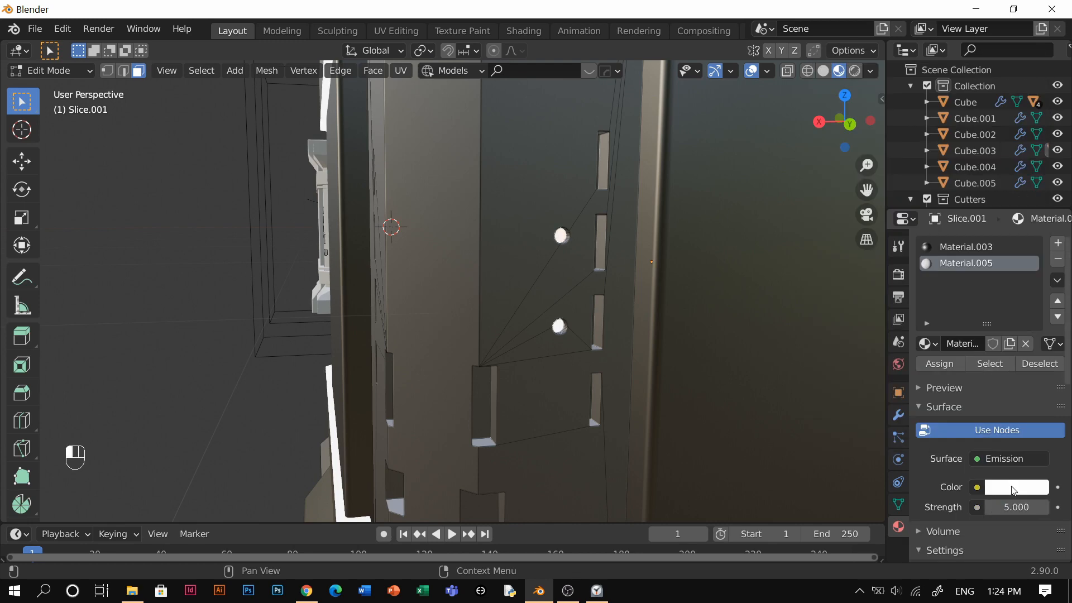
pyautogui.click(1014, 489)
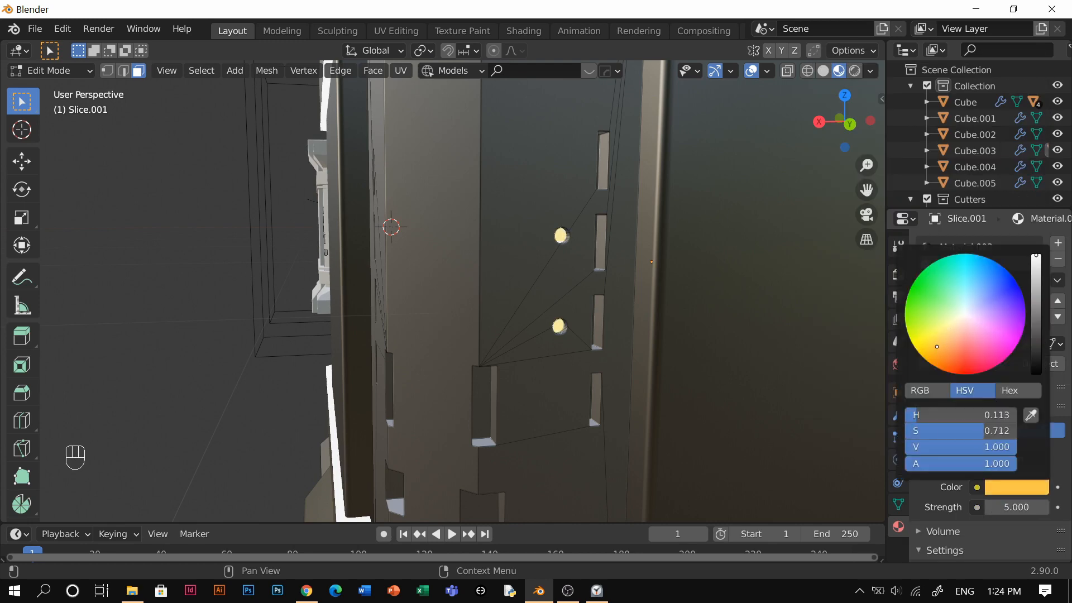
pyautogui.press('Tab')
pyautogui.click(666, 215)
# Deselect the objects and examine the pedestal's materials, glowing strips and small lights from several distances.
pyautogui.scroll(-4, 225, 309)
pyautogui.click(225, 309)
pyautogui.scroll(-2, 225, 310)
pyautogui.moveTo(530, 335); pyautogui.dragTo(581, 399, button='middle')
pyautogui.scroll(2, 581, 399)
pyautogui.scroll(-4, 580, 400)
pyautogui.scroll(4, 572, 399)
pyautogui.moveTo(530, 330); pyautogui.dragTo(535, 321, button='middle')
# Enable Ambient Occlusion with a distance of 0.441 m and a factor of about 1.30, and turn on Bloom.
pyautogui.click(897, 275)
pyautogui.click(931, 350)
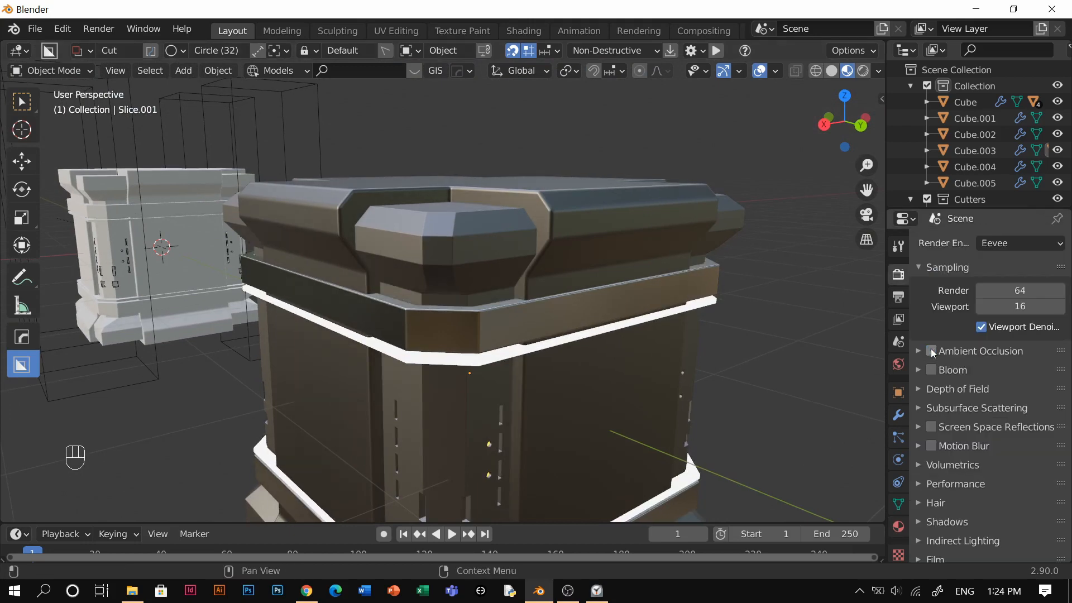
pyautogui.click(980, 350)
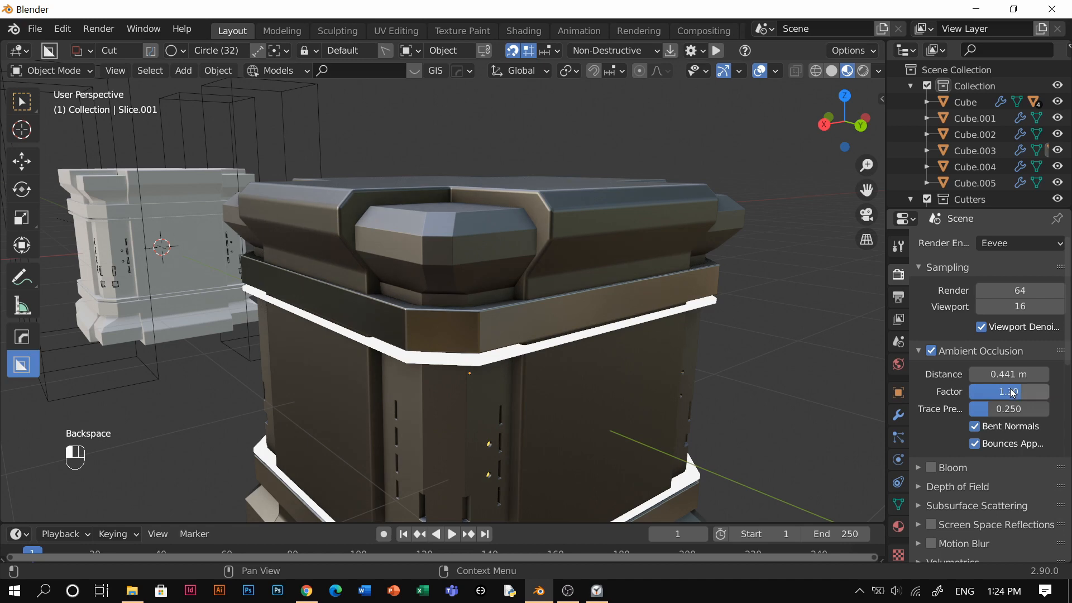
pyautogui.click(961, 358)
pyautogui.click(931, 369)
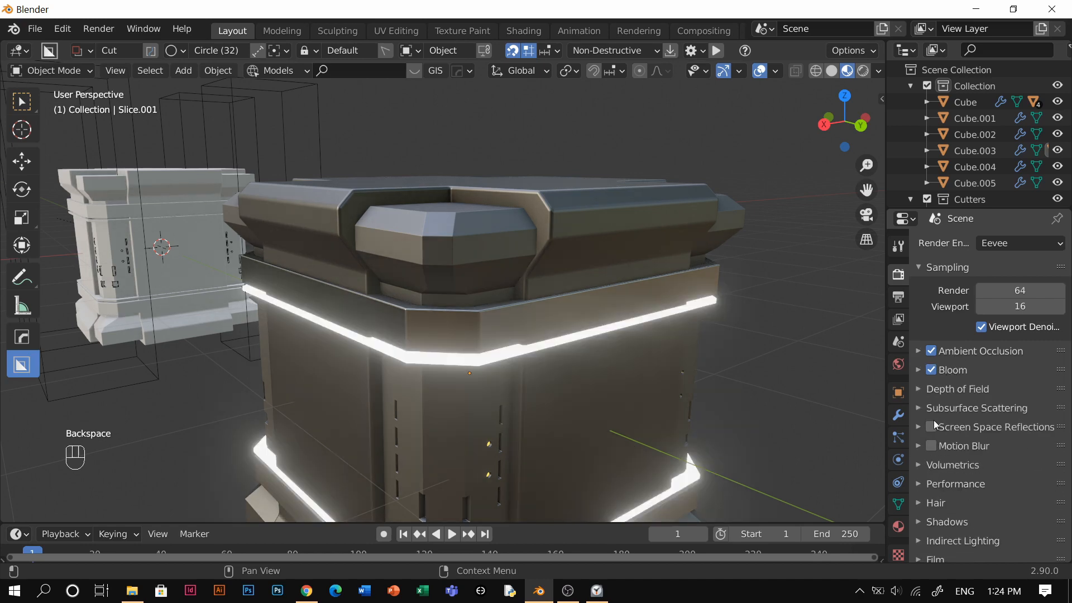
# Enable Screen Space Reflections with trace precision 0.434, max roughness 0.667, thickness 0.51 m and edge fading 0.131.
pyautogui.click(930, 427)
pyautogui.click(960, 426)
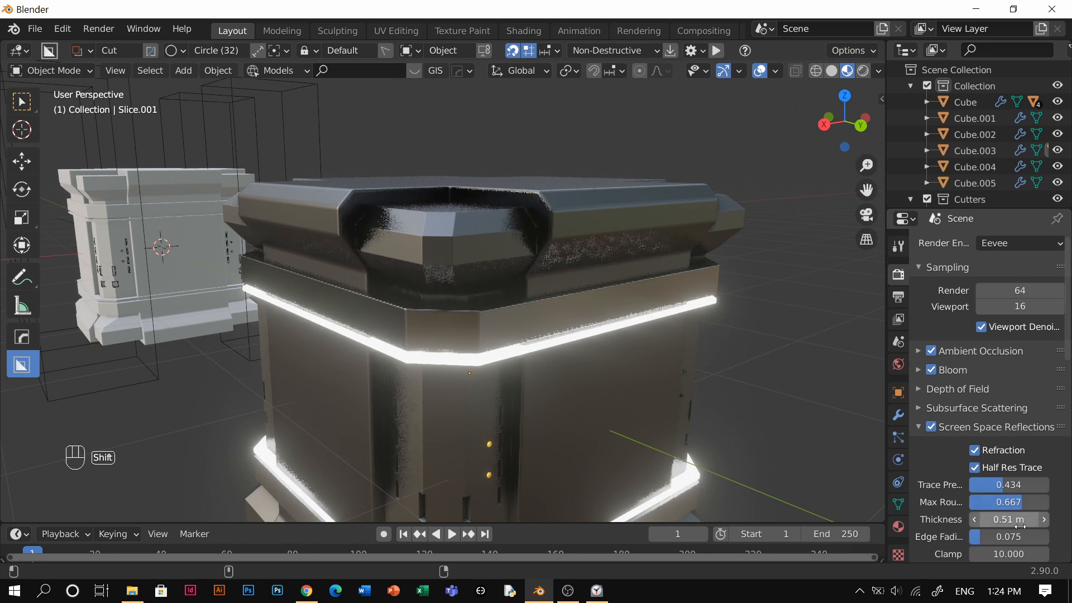
pyautogui.click(956, 411)
pyautogui.click(957, 411)
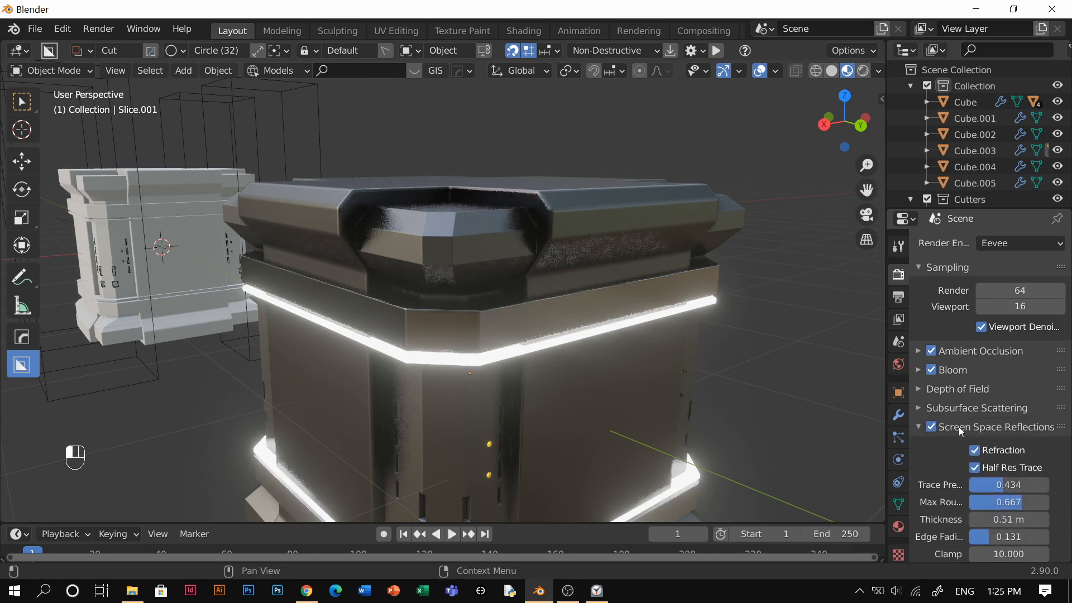
pyautogui.click(959, 427)
# Set the color management look to Medium High Contrast.
pyautogui.scroll(-3, 973, 444)
pyautogui.click(967, 409)
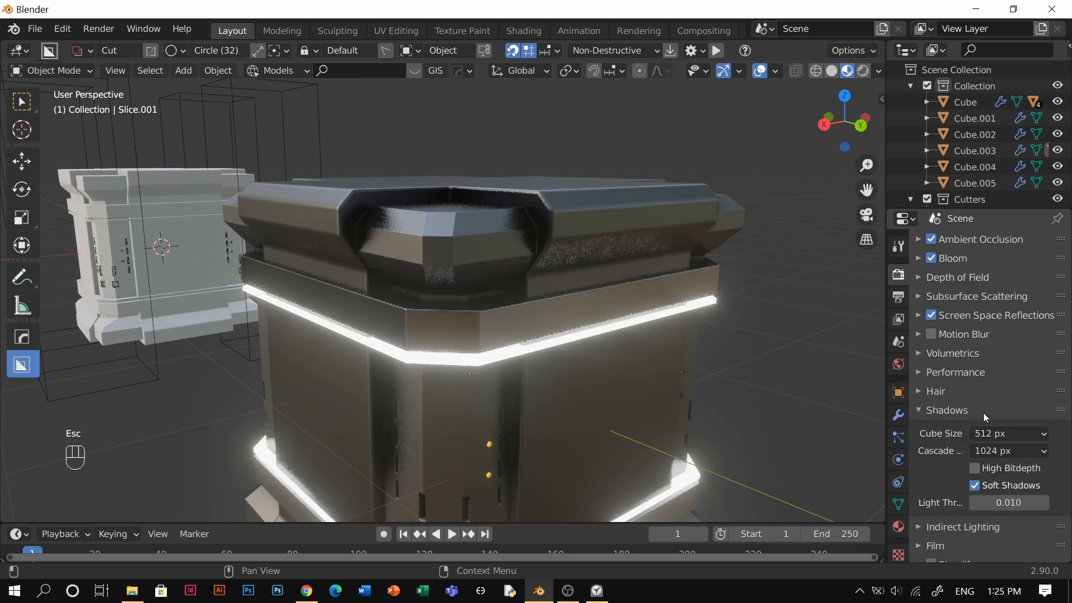
pyautogui.scroll(-10, 974, 409)
pyautogui.click(1009, 504)
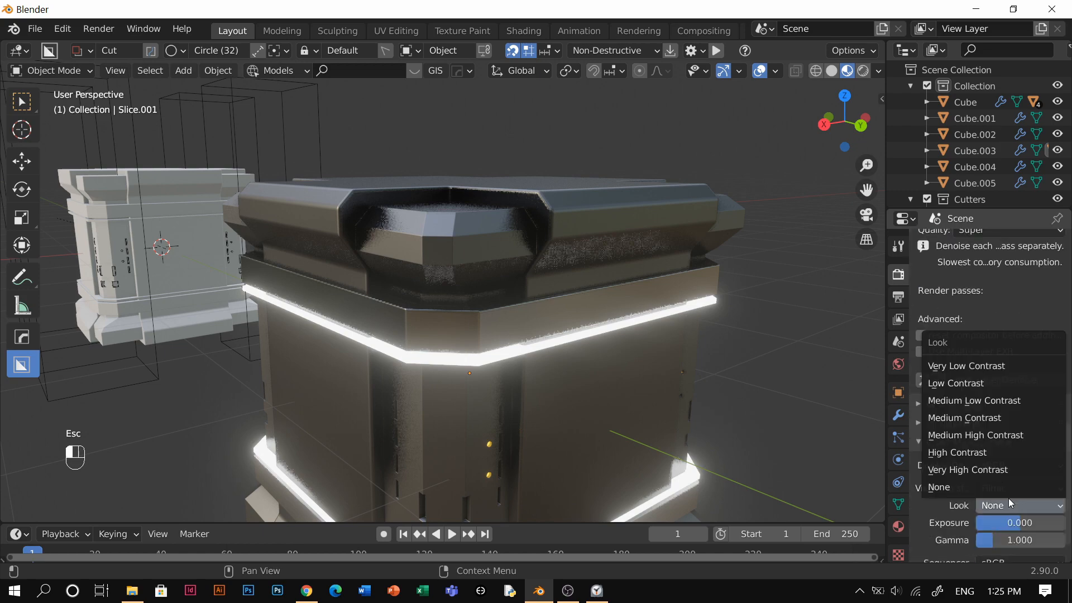
pyautogui.click(979, 434)
pyautogui.moveTo(584, 322); pyautogui.dragTo(550, 345, button='middle')
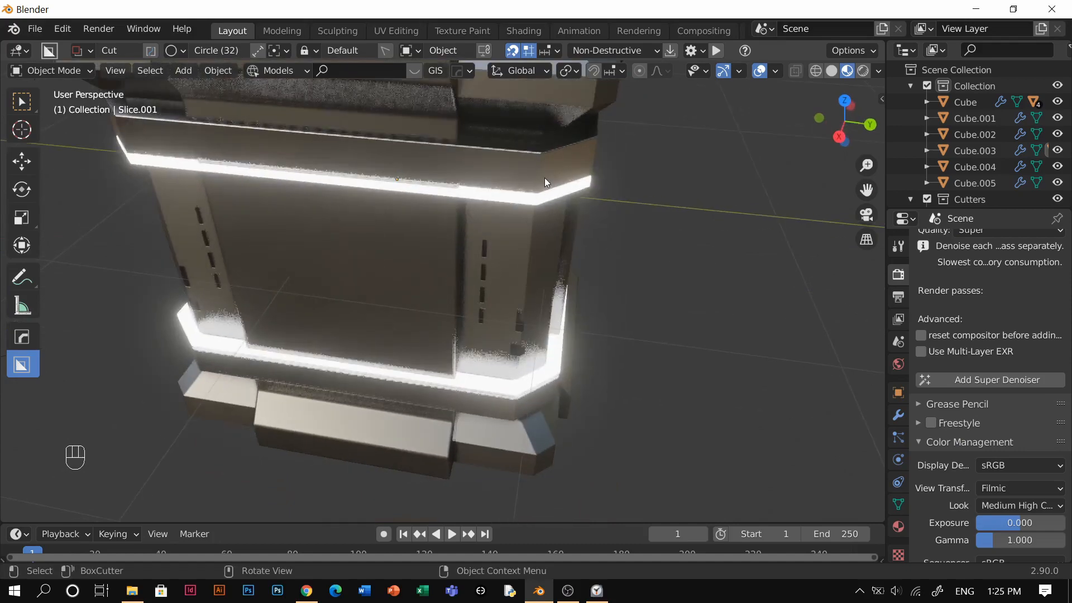
# Examine the pedestal's side panels, underside and glowing strips from several angles.
pyautogui.click(545, 177)
pyautogui.scroll(-2, 541, 172)
pyautogui.moveTo(541, 173); pyautogui.dragTo(558, 175, button='middle')
pyautogui.click(647, 192)
pyautogui.keyDown('shift'); pyautogui.moveTo(457, 243); pyautogui.dragTo(591, 201, button='middle'); pyautogui.keyUp('shift')
pyautogui.keyDown('ctrl'); pyautogui.moveTo(591, 201); pyautogui.dragTo(509, 283, button='middle'); pyautogui.keyUp('ctrl')
pyautogui.scroll(-2, 619, 236)
pyautogui.scroll(3, 504, 294)
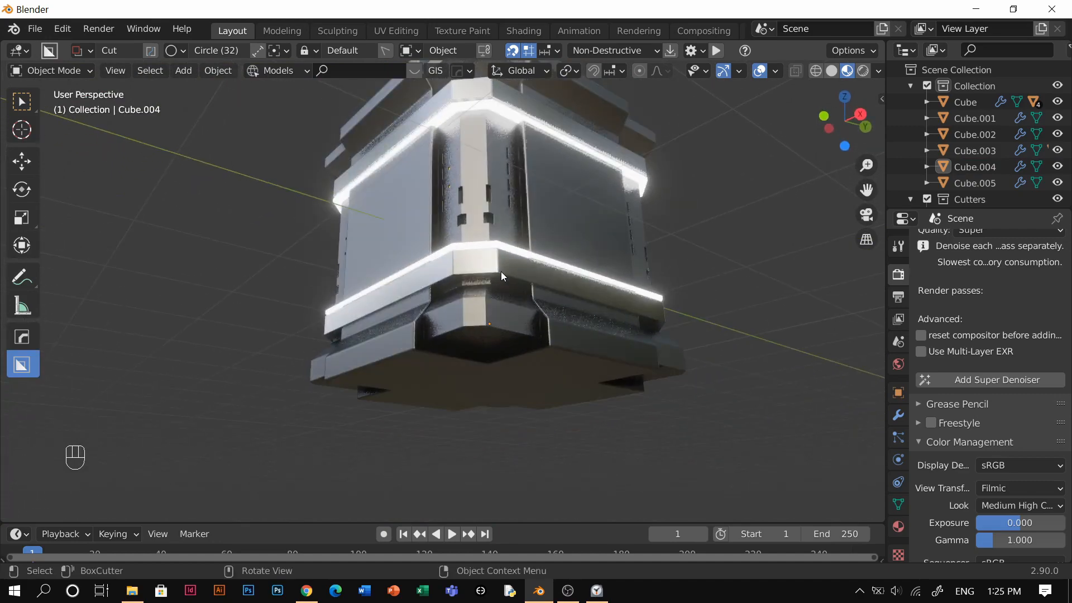
pyautogui.press('Tab')
pyautogui.press('Tab')
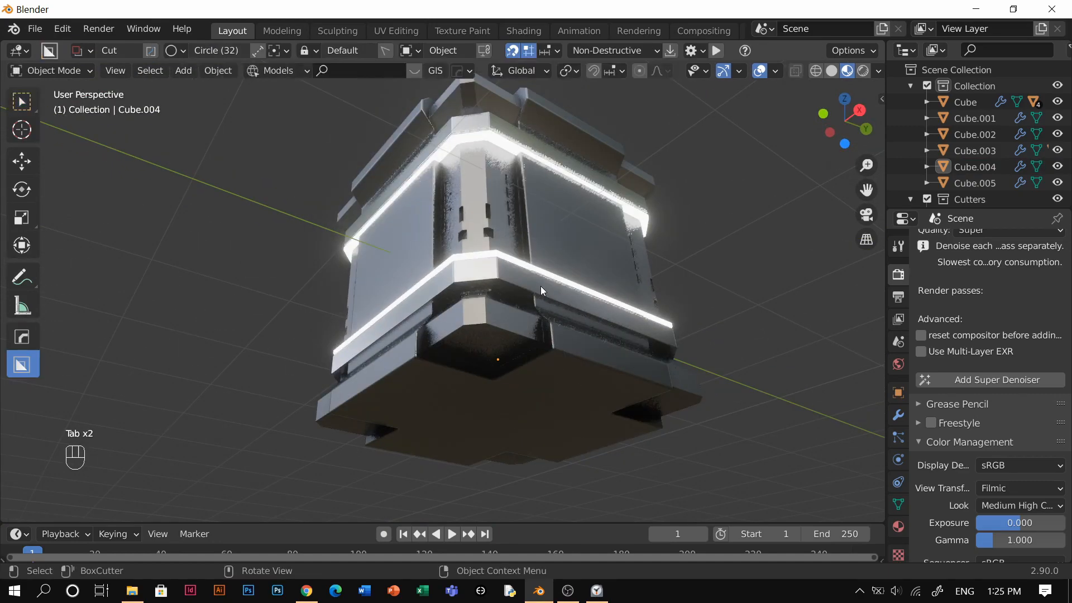
# Enter mesh editing on the pedestal's core body and select the large flat panel faces around its sides.
pyautogui.moveTo(540, 286); pyautogui.dragTo(572, 243, button='middle')
pyautogui.click(549, 253)
pyautogui.press('Tab')
pyautogui.click(537, 227)
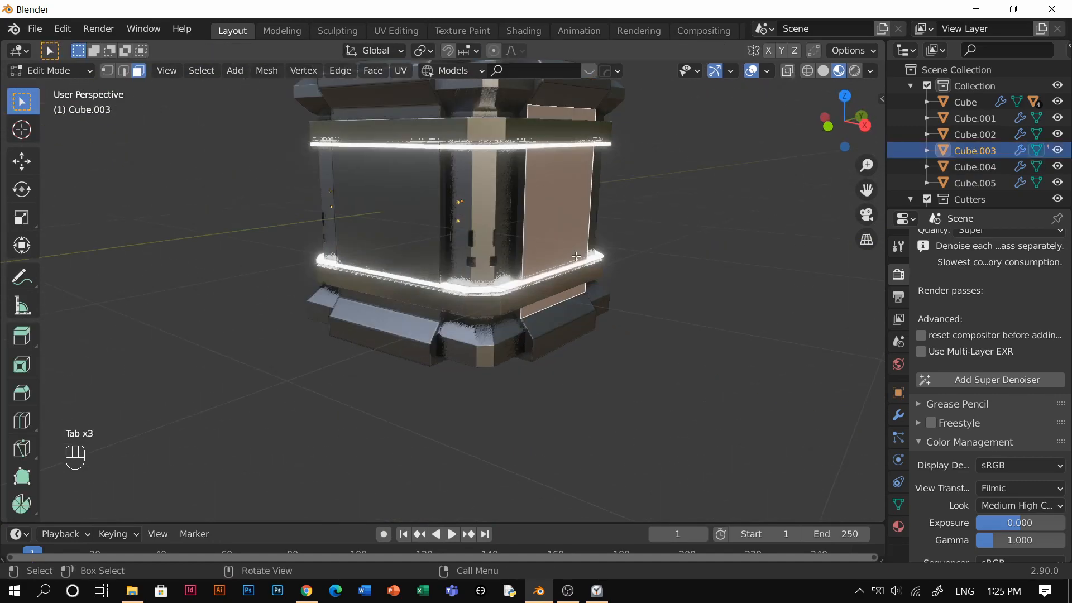
pyautogui.keyDown('shift'); pyautogui.click(418, 218); pyautogui.keyUp('shift')
pyautogui.moveTo(418, 218); pyautogui.dragTo(347, 302, button='middle')
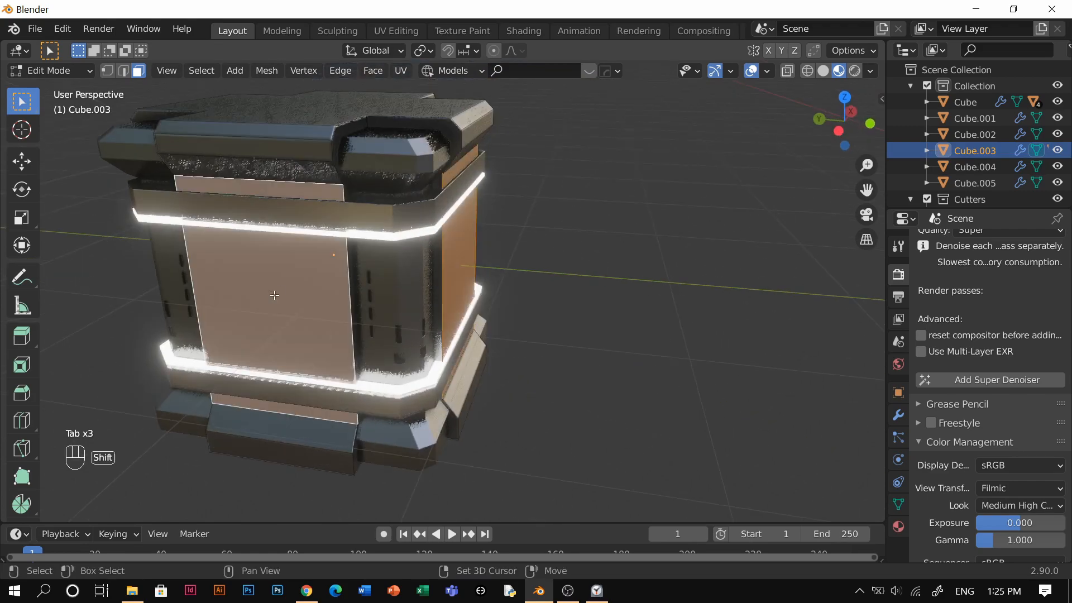
pyautogui.scroll(6, 273, 322)
pyautogui.keyDown('shift'); pyautogui.moveTo(101, 339); pyautogui.dragTo(478, 299, button='middle'); pyautogui.keyUp('shift')
pyautogui.scroll(2, 478, 299)
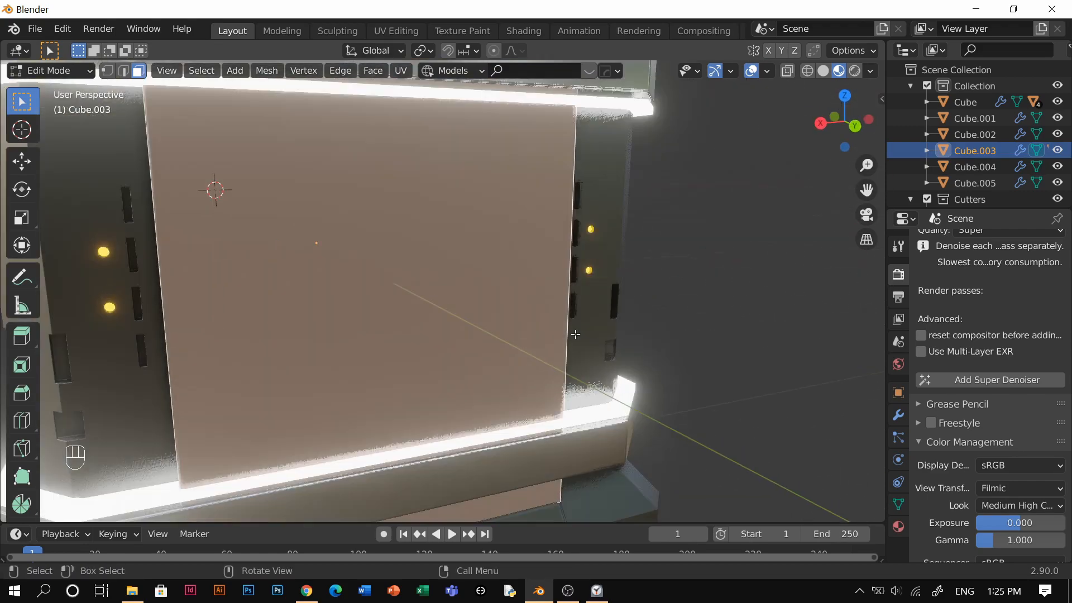
# Inset the selected side panel faces by about 0.049 m, then inset them again by 0.070 m with a depth of -0.087 m.
pyautogui.scroll(-3, 574, 333)
pyautogui.press('i')
pyautogui.click(682, 345)
pyautogui.press('i')
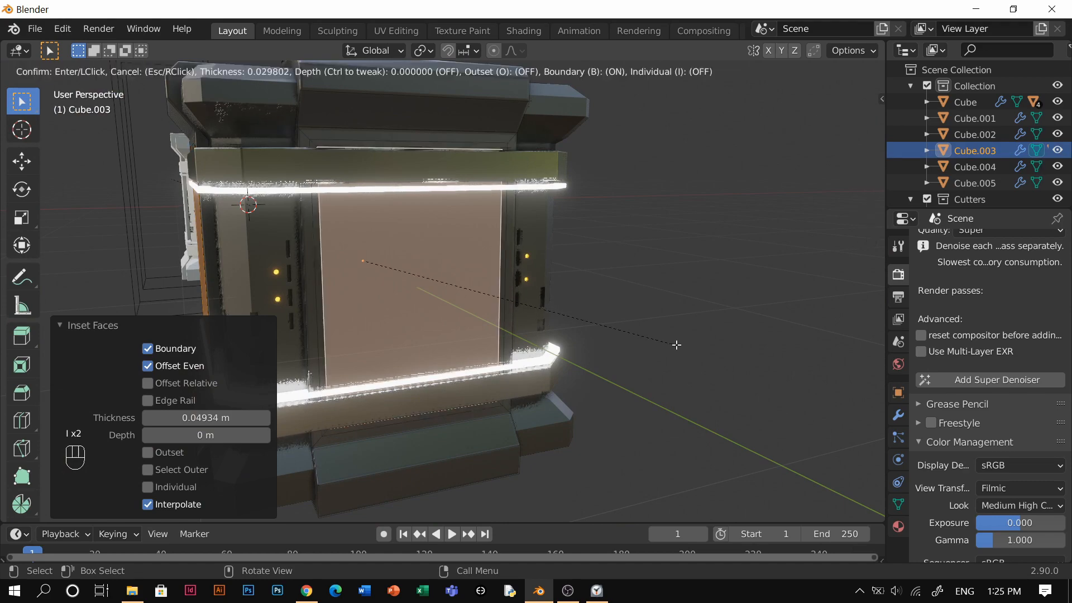
pyautogui.press('ctrl')
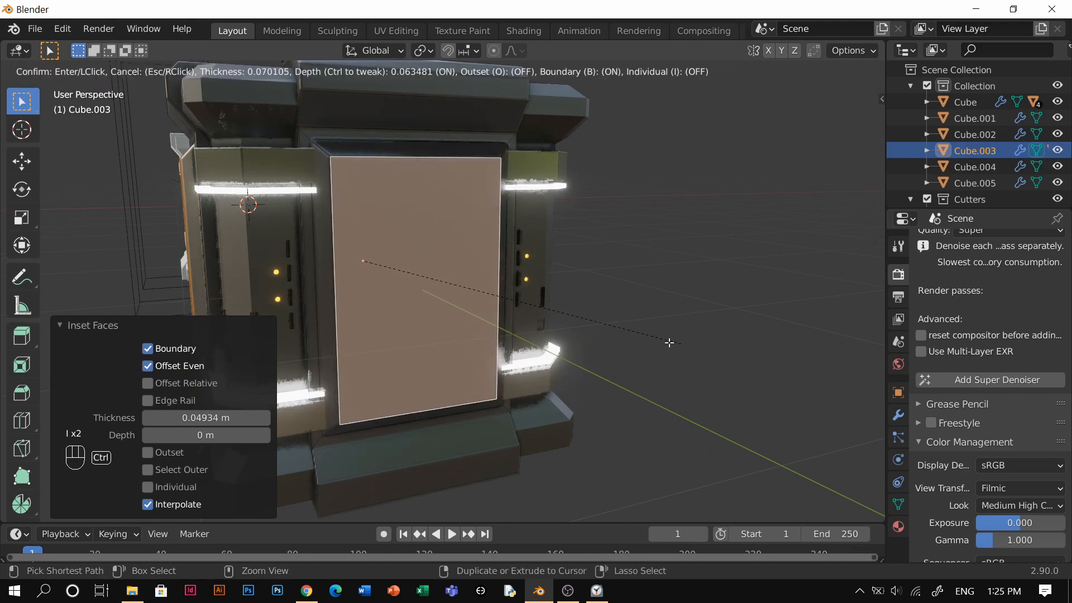
pyautogui.click(656, 342)
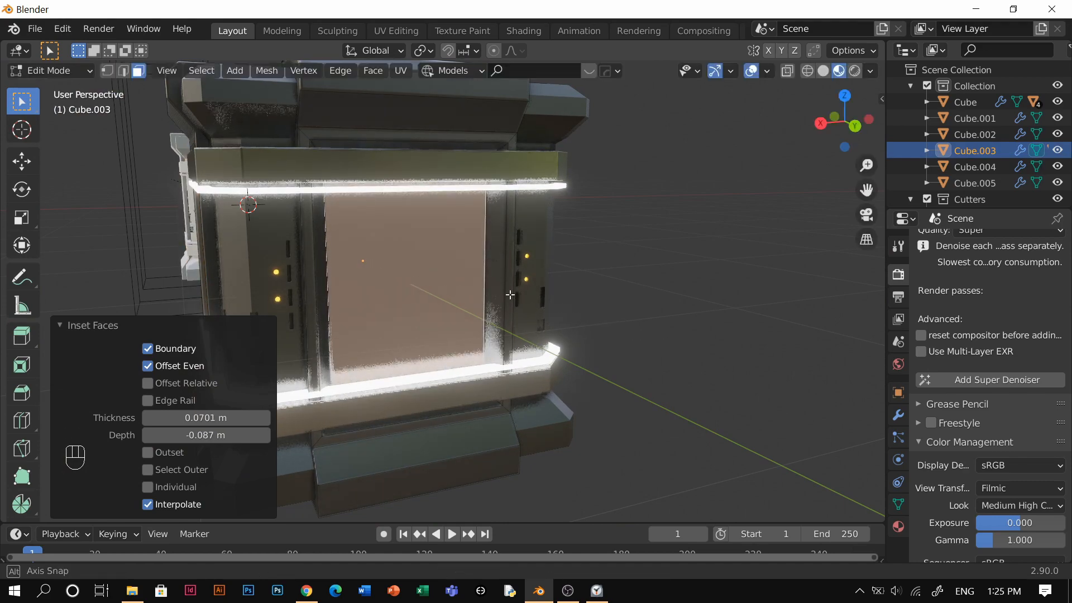
pyautogui.moveTo(508, 292); pyautogui.dragTo(619, 282, button='middle')
pyautogui.scroll(-5, 617, 281)
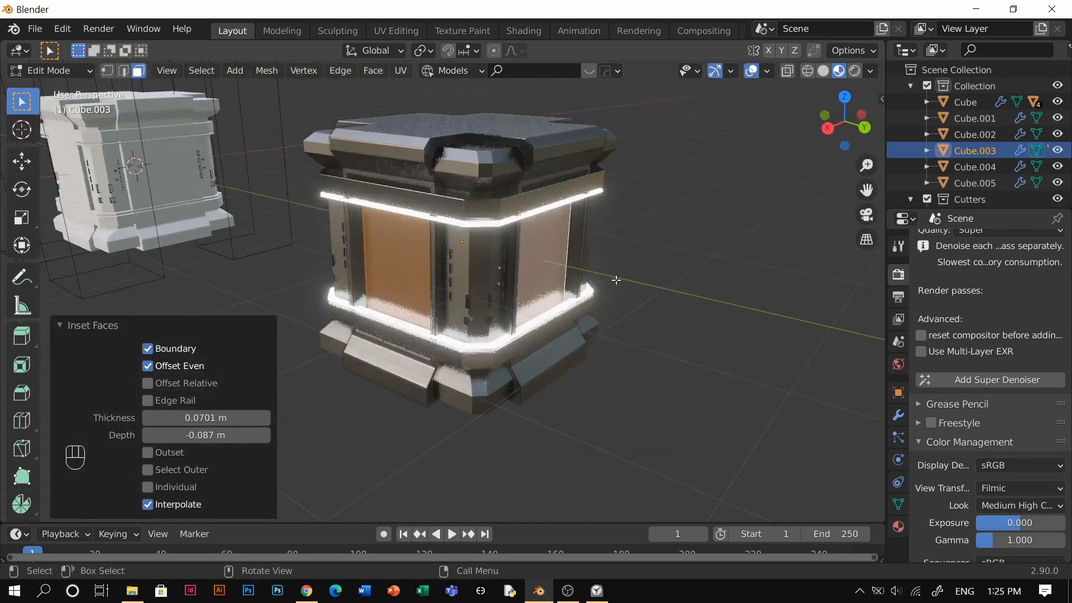
pyautogui.scroll(3, 620, 269)
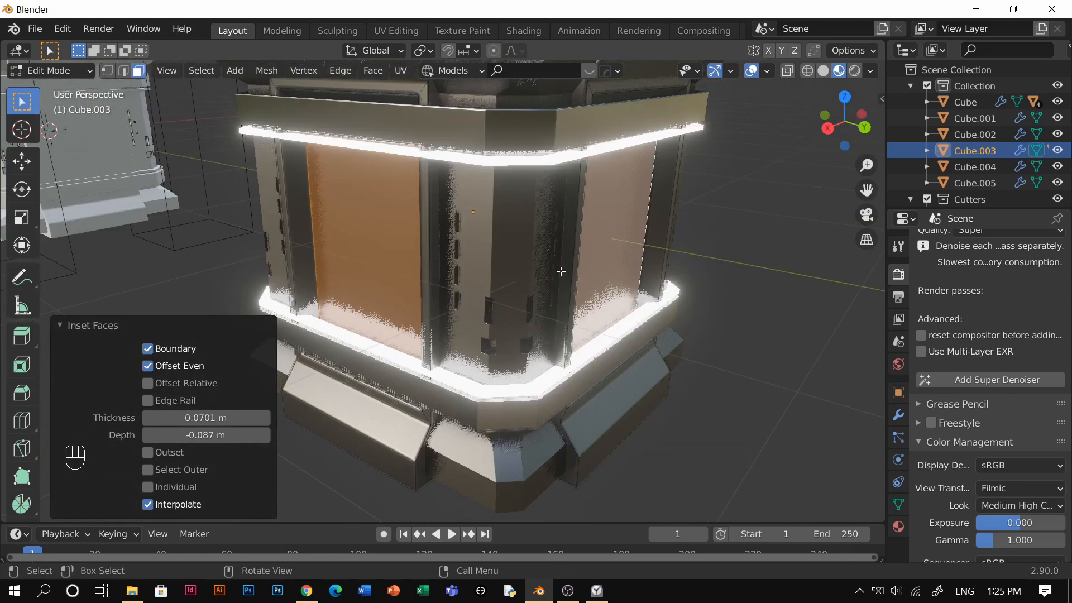
# Add a second material slot with a new Emission material, assign it to the recessed panel faces and set its strength to 5.
pyautogui.click(899, 526)
pyautogui.click(1058, 245)
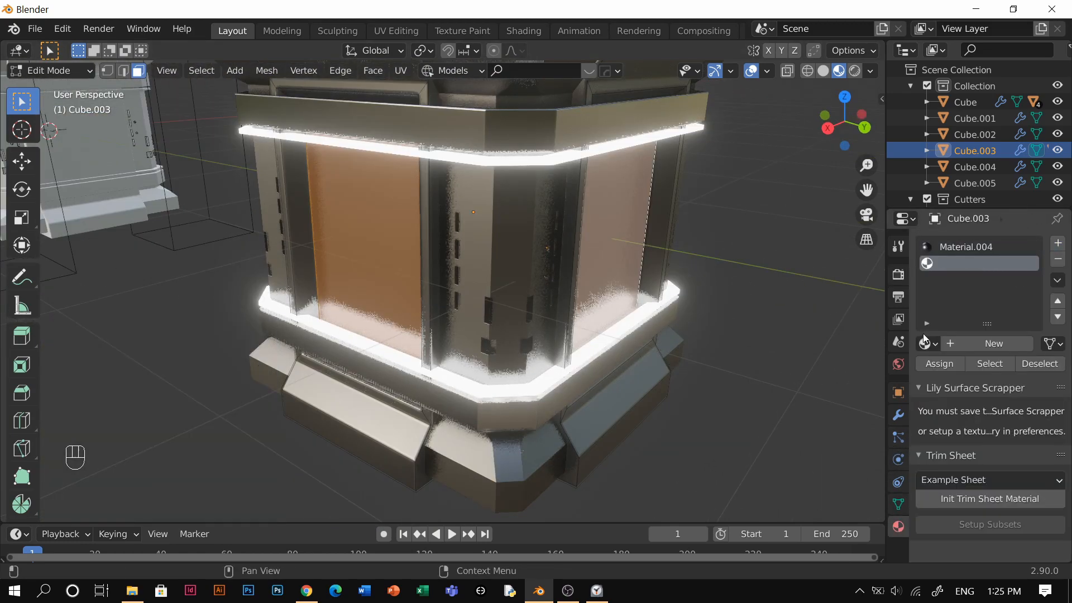
pyautogui.click(953, 344)
pyautogui.click(1008, 457)
pyautogui.click(848, 146)
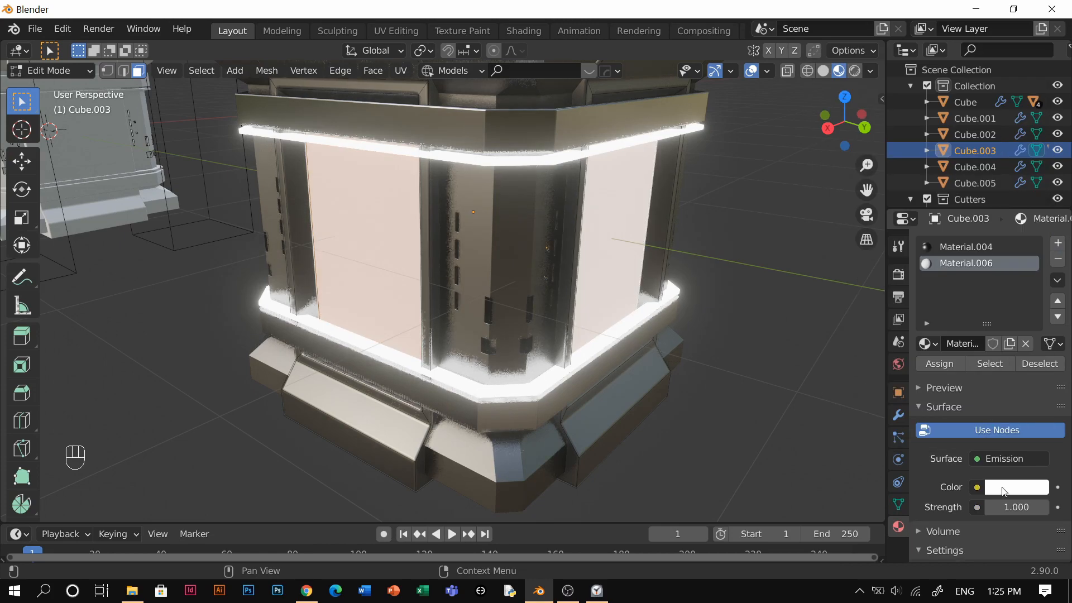
pyautogui.press('Return')
pyautogui.press('Tab')
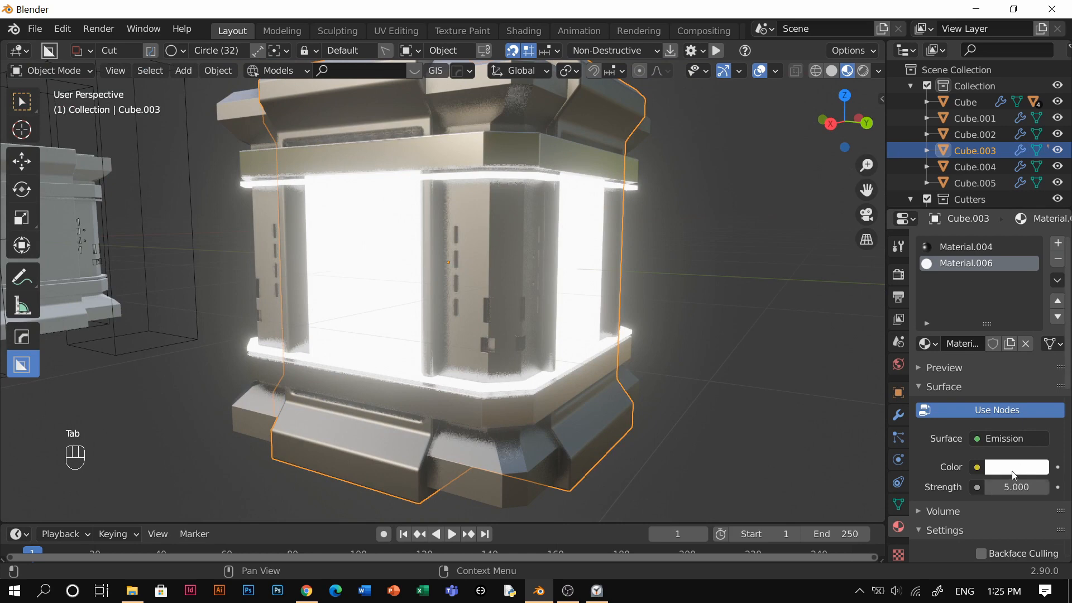
# Tint the panel emission a warm light orange and check the glow from the front.
pyautogui.click(1014, 474)
pyautogui.moveTo(987, 309); pyautogui.dragTo(952, 311)
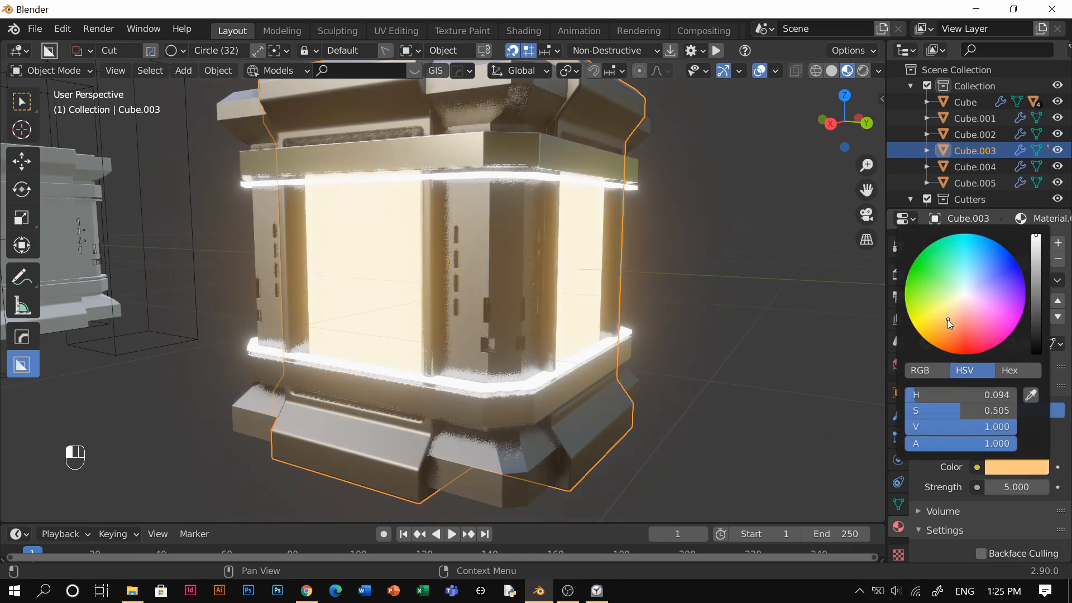
pyautogui.click(682, 308)
pyautogui.scroll(-3, 682, 308)
pyautogui.moveTo(682, 308); pyautogui.dragTo(501, 266, button='middle')
pyautogui.scroll(3, 457, 249)
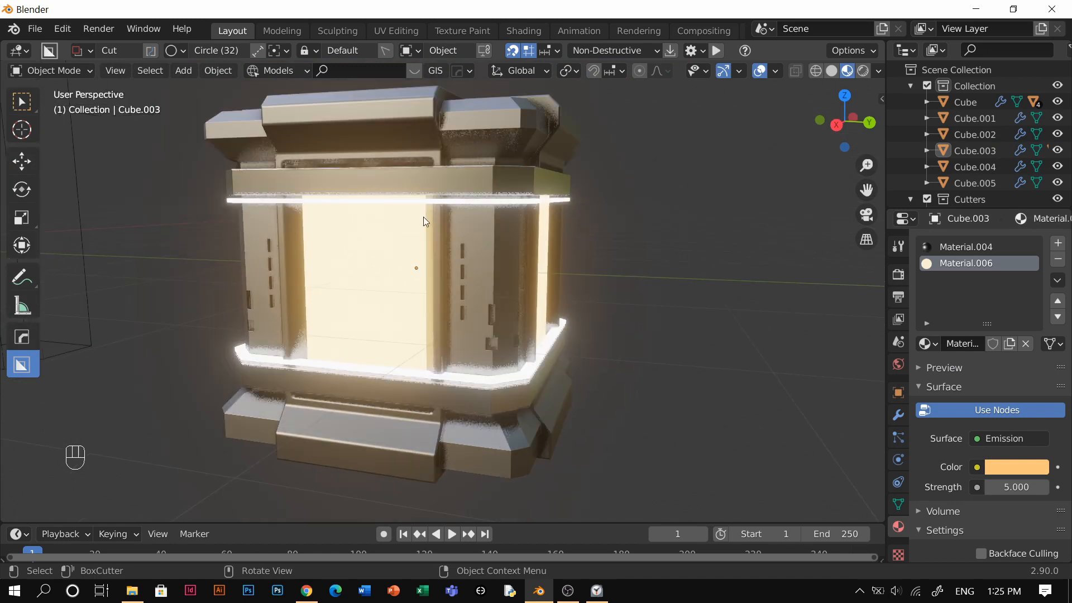
pyautogui.moveTo(423, 220); pyautogui.dragTo(446, 200, button='middle')
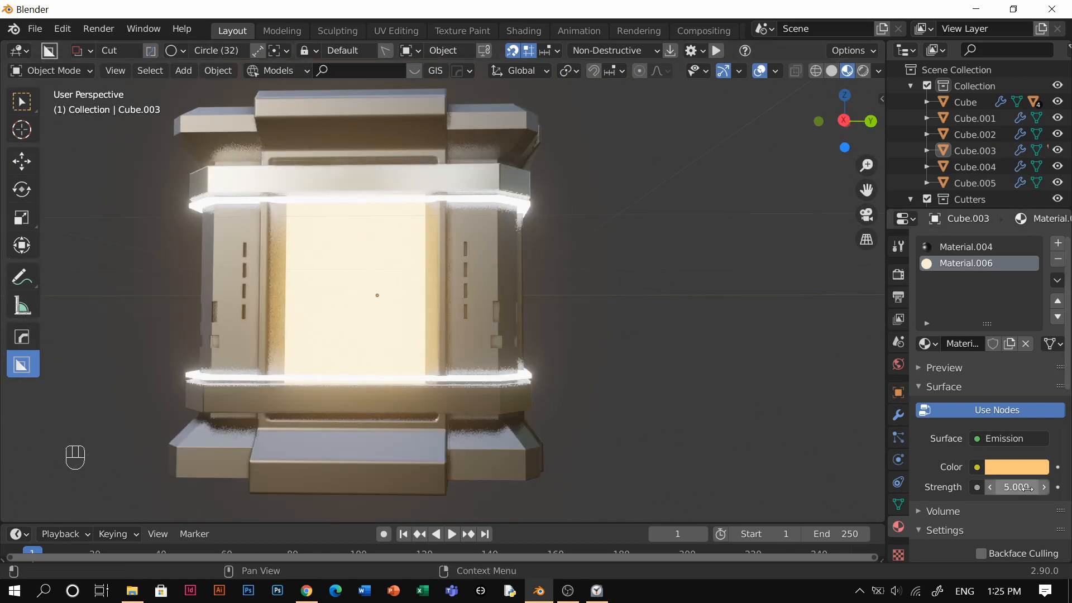
# Remove the emission material's slot from the pedestal's core body.
pyautogui.click(1057, 259)
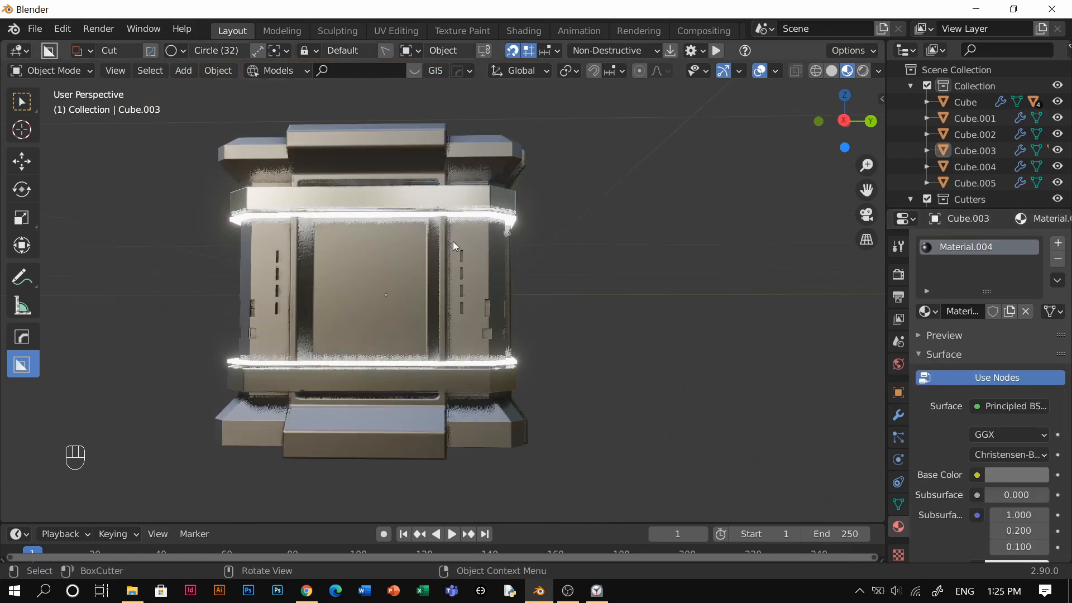
pyautogui.moveTo(453, 242); pyautogui.dragTo(437, 282, button='middle')
pyautogui.scroll(2, 438, 283)
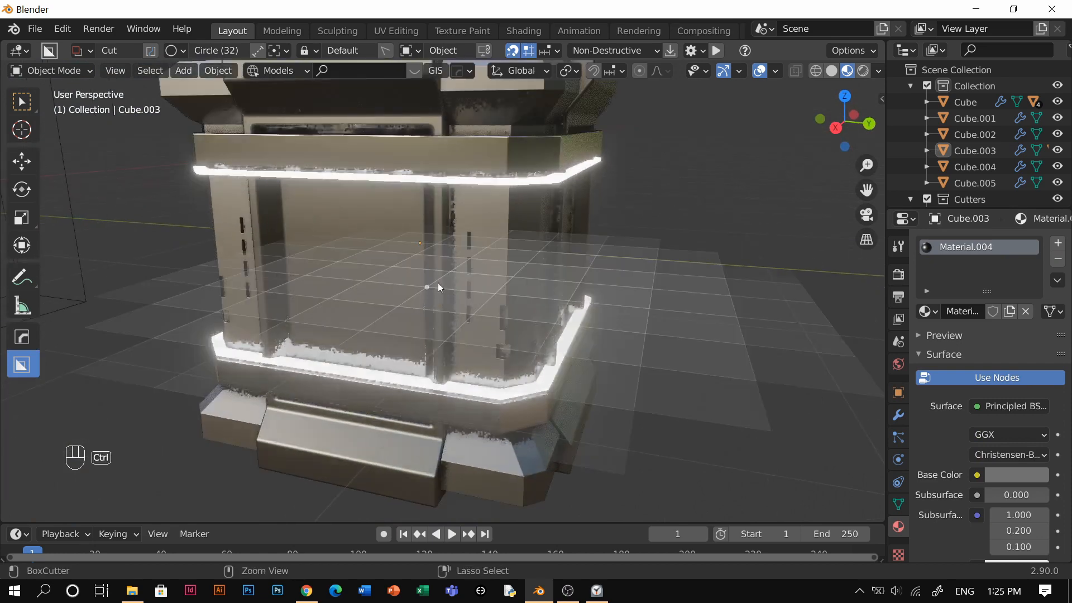
# Return to editing the core body's mesh and open the CW Other pack in KIT OPS.
pyautogui.press('Tab')
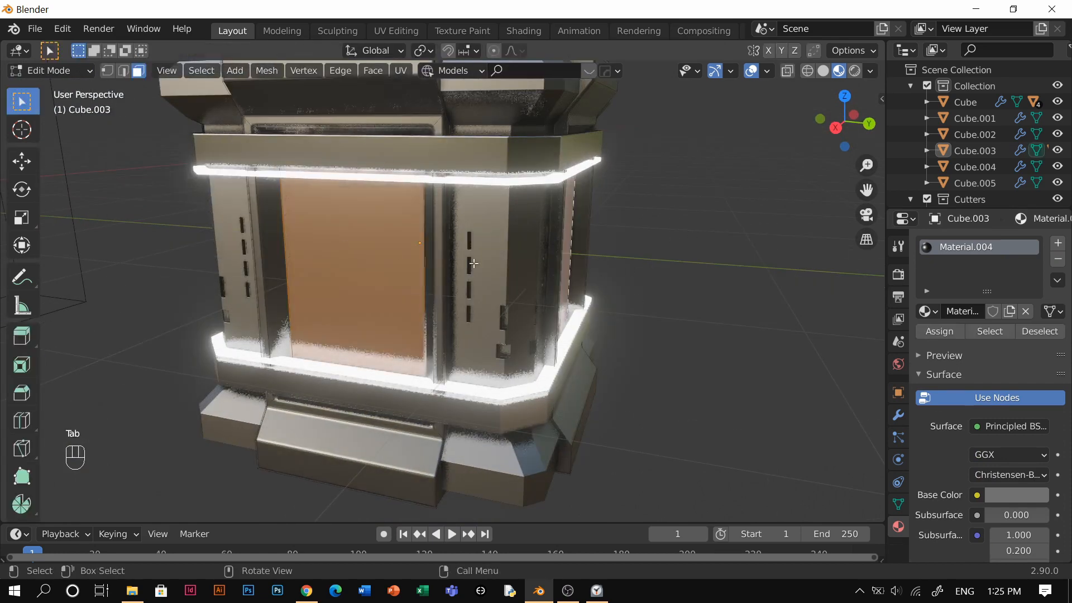
pyautogui.press('n')
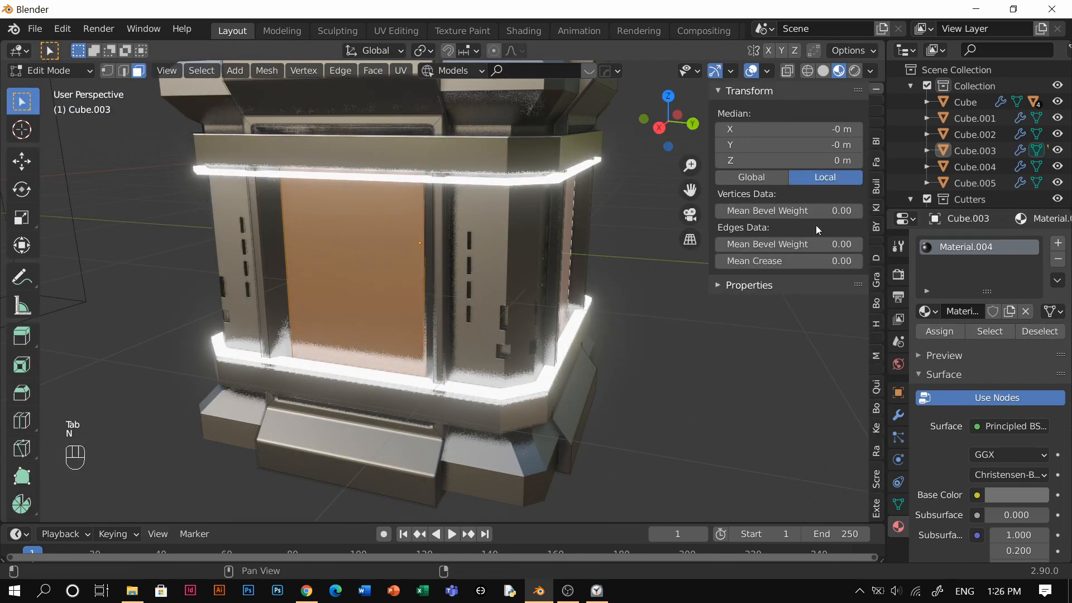
pyautogui.click(876, 141)
pyautogui.click(876, 162)
pyautogui.click(876, 184)
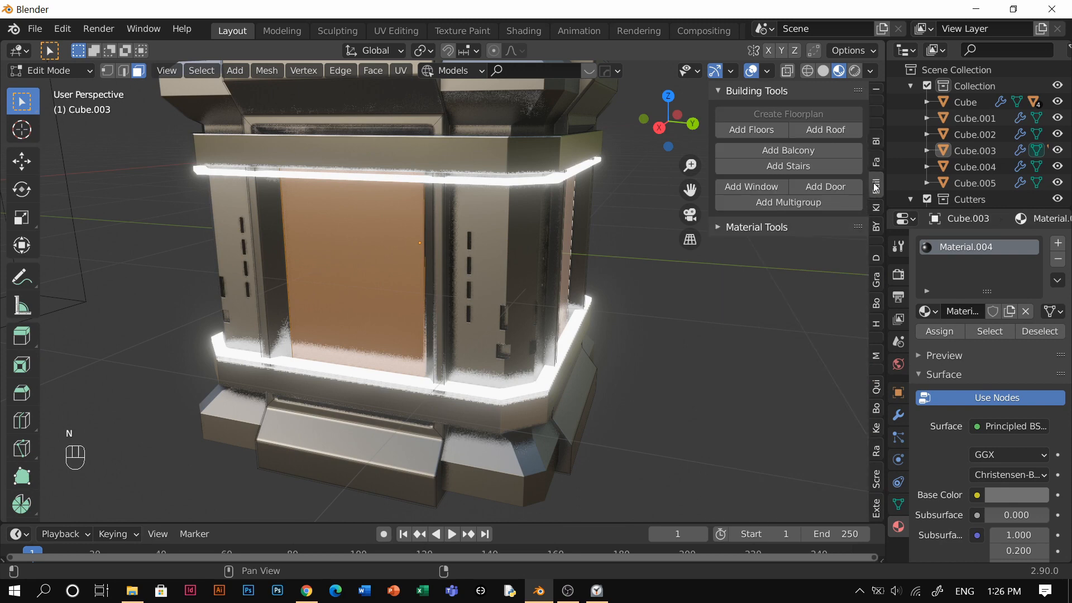
pyautogui.click(877, 211)
pyautogui.click(782, 156)
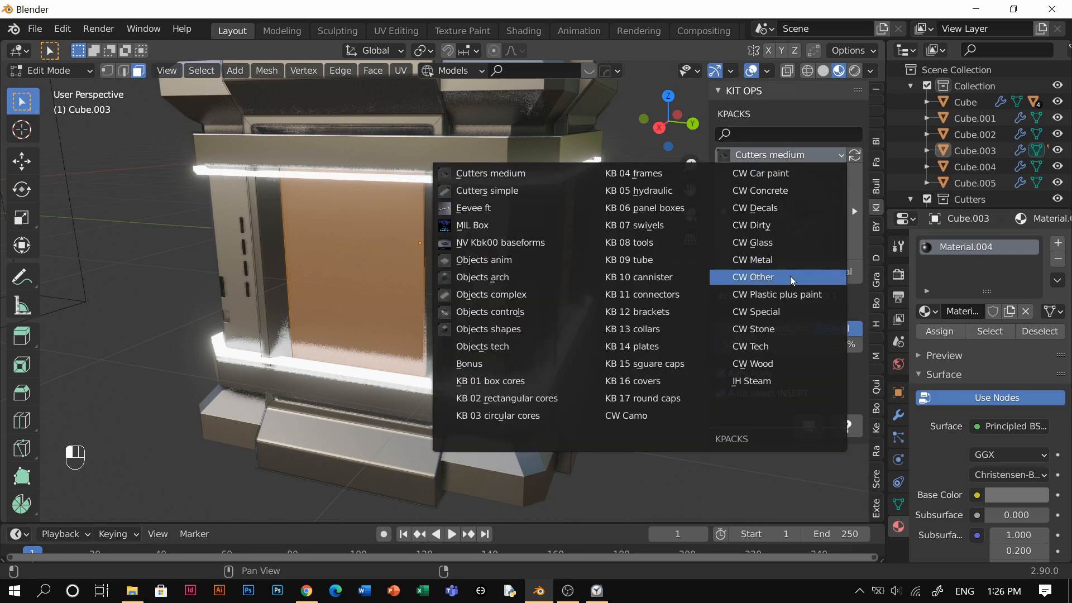
pyautogui.click(793, 277)
# Choose Sheetrock from the CW Other materials and try adding it to the selected panel faces.
pyautogui.click(767, 209)
pyautogui.click(779, 210)
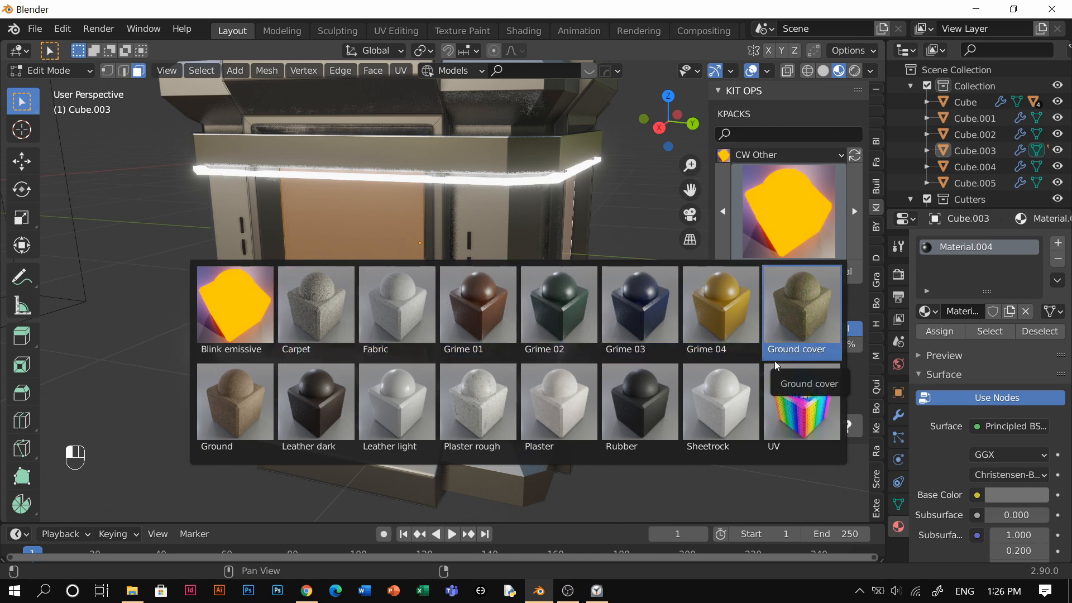
pyautogui.click(748, 387)
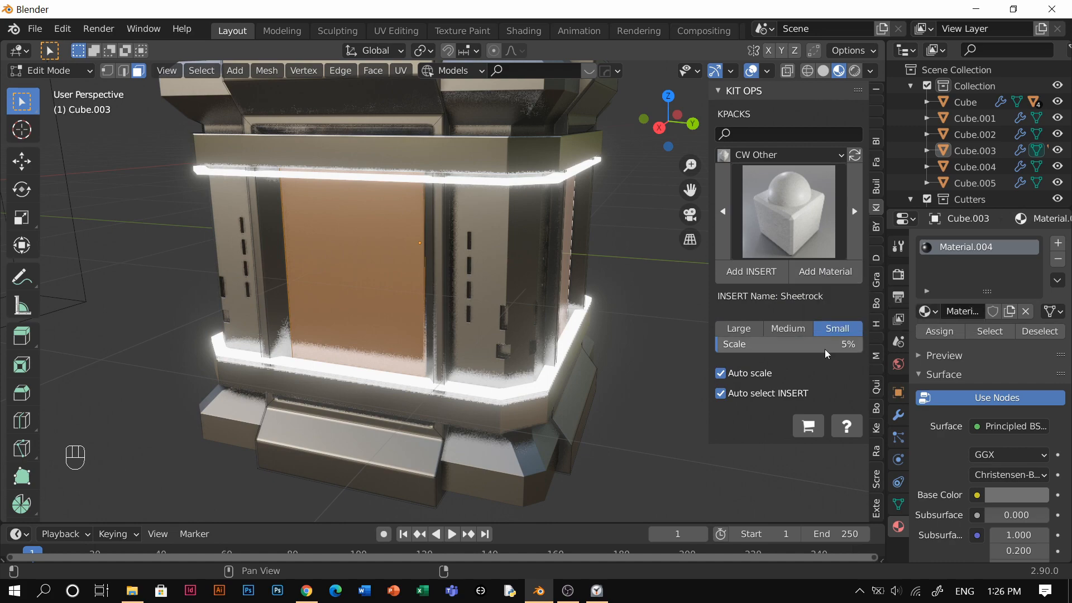
pyautogui.click(833, 274)
pyautogui.moveTo(476, 256); pyautogui.dragTo(530, 235, button='middle')
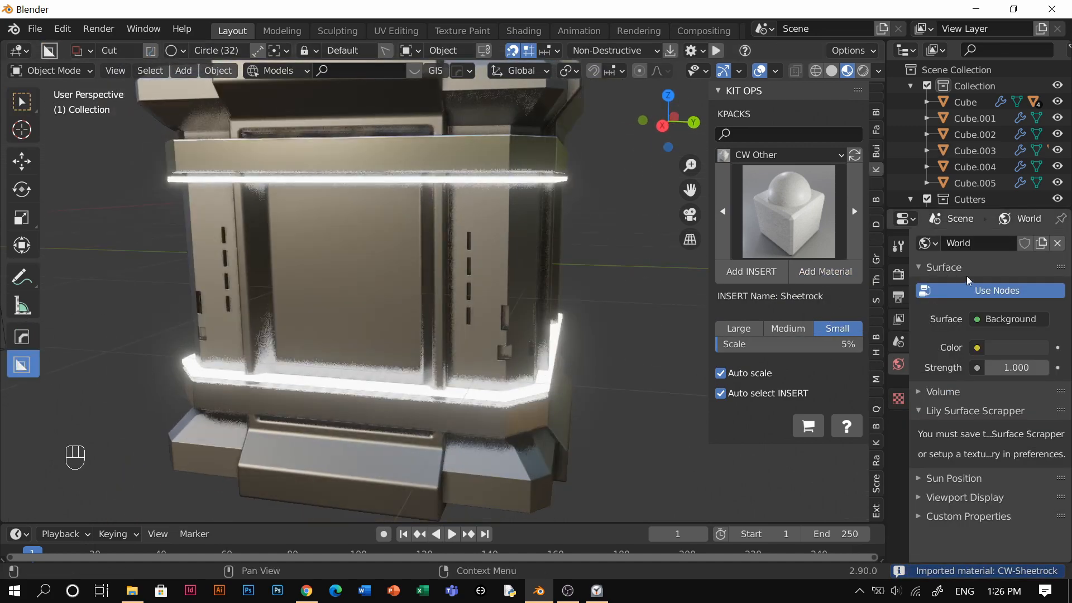
# Add a second material slot to the core body, choose the existing white Material and assign it to the recessed panel faces.
pyautogui.click(371, 271)
pyautogui.press('Tab')
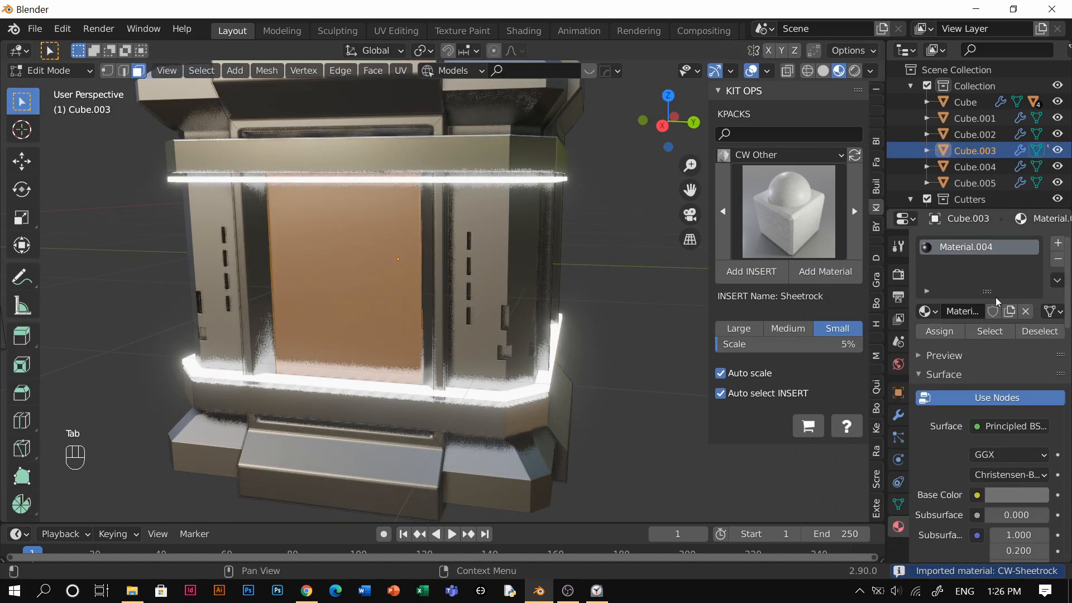
pyautogui.click(1057, 243)
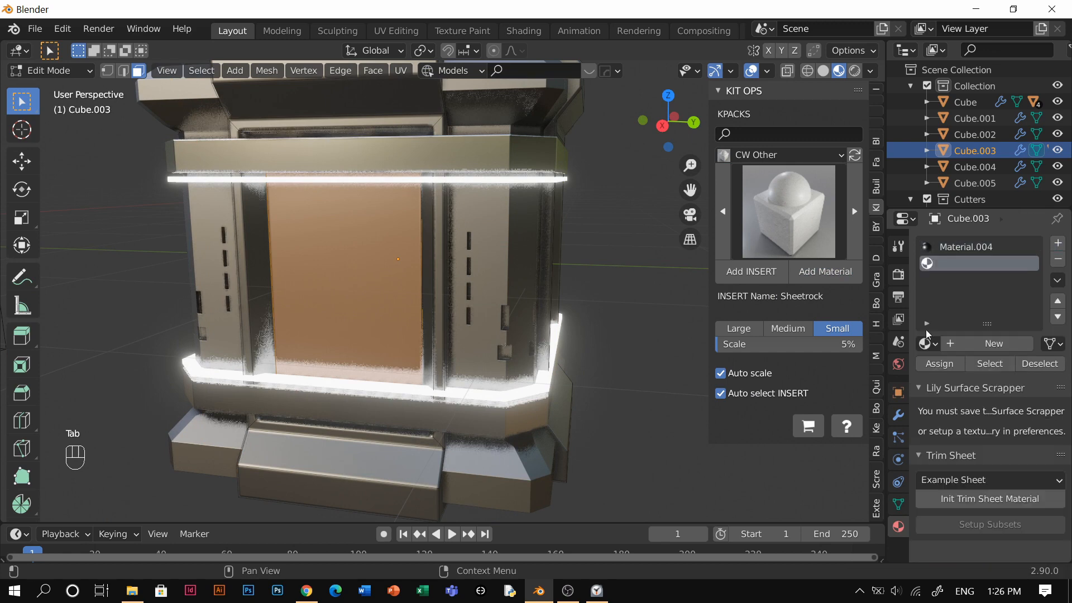
pyautogui.click(928, 343)
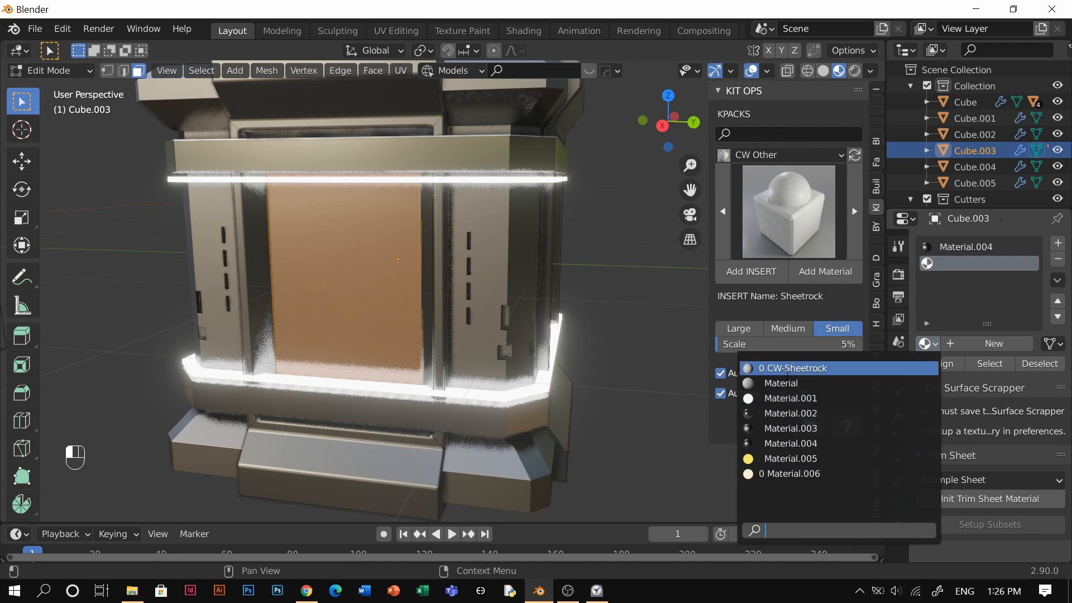
pyautogui.click(800, 384)
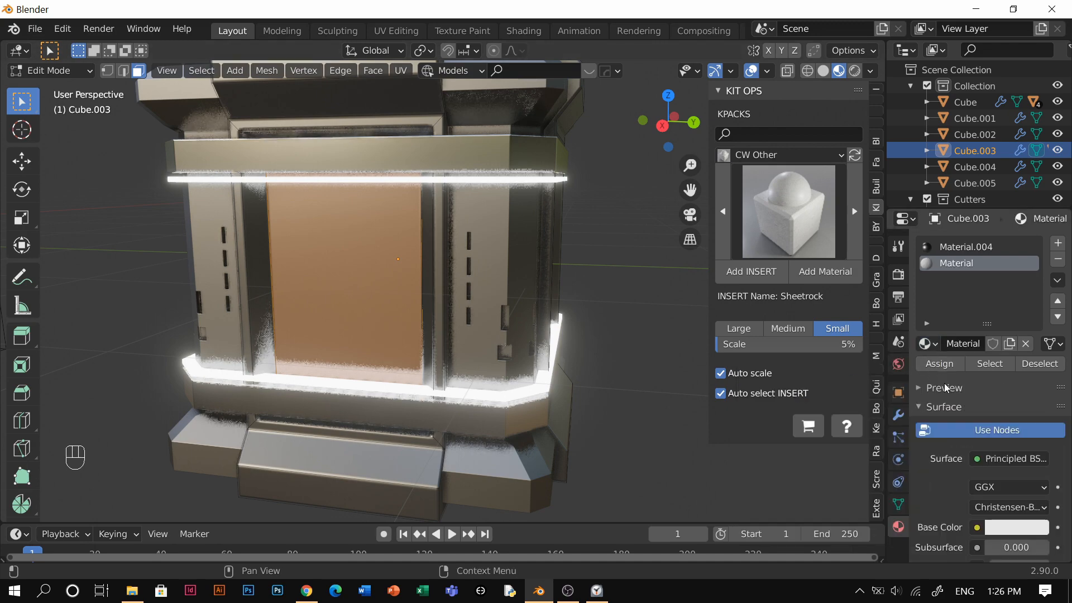
pyautogui.click(939, 364)
pyautogui.press('Tab')
pyautogui.click(467, 307)
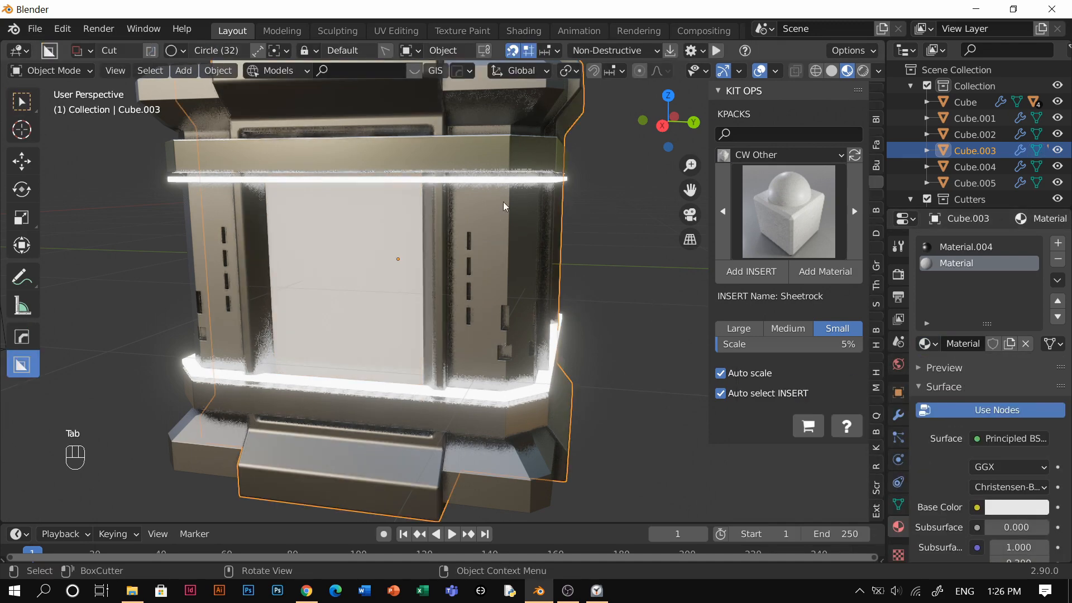
# Add a test cube, move it beside the pedestal and apply the CW-Sheetrock material to it.
pyautogui.moveTo(467, 306); pyautogui.dragTo(591, 233, button='middle')
pyautogui.scroll(-5, 555, 220)
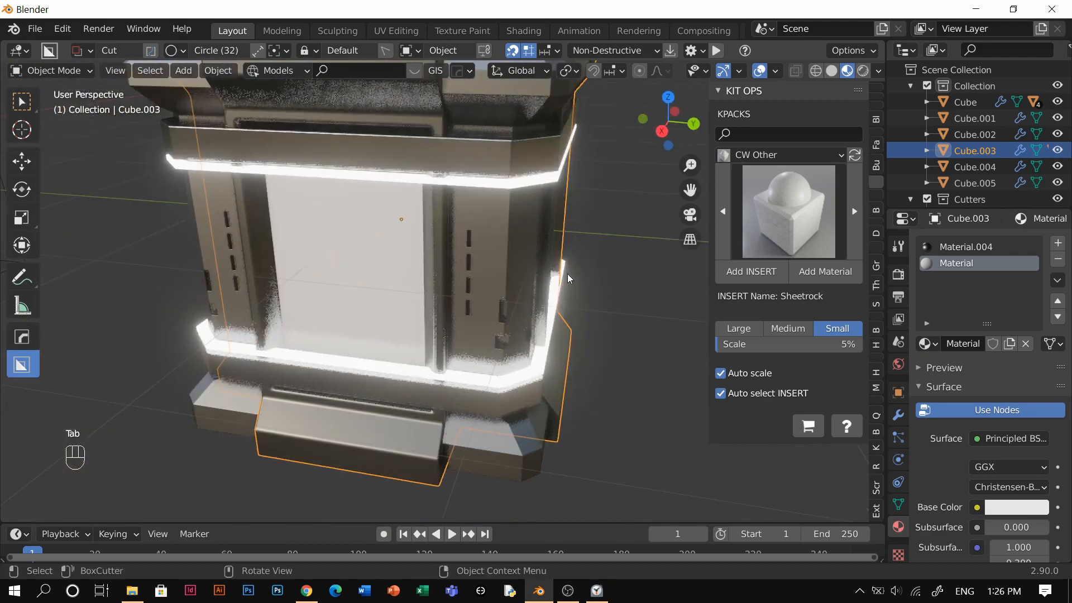
pyautogui.scroll(-3, 566, 276)
pyautogui.hotkey('shift', 'a')
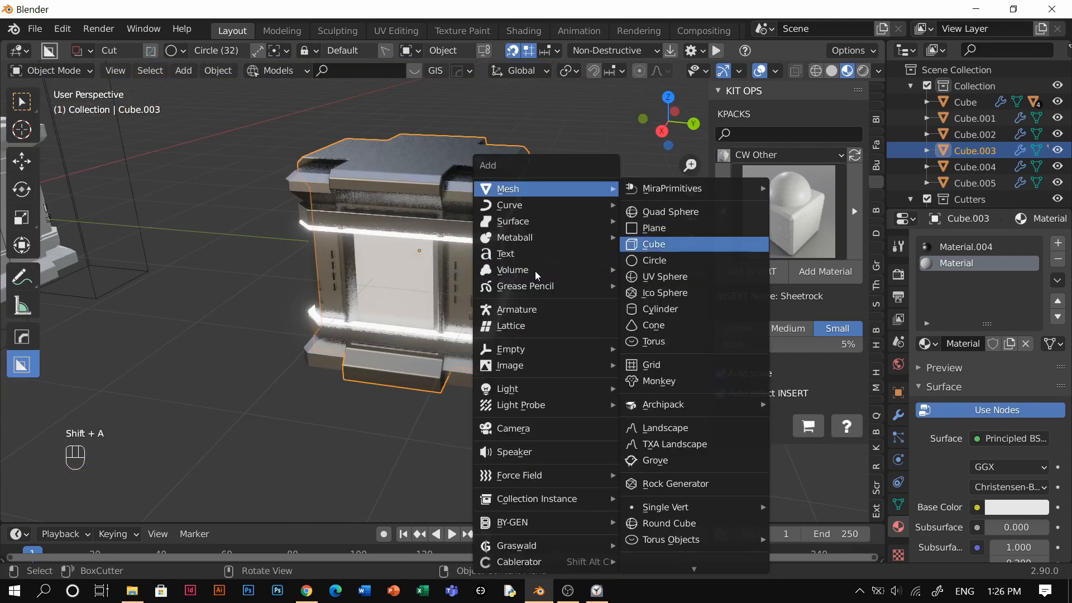
pyautogui.click(653, 244)
pyautogui.press('g')
pyautogui.click(776, 314)
pyautogui.click(838, 281)
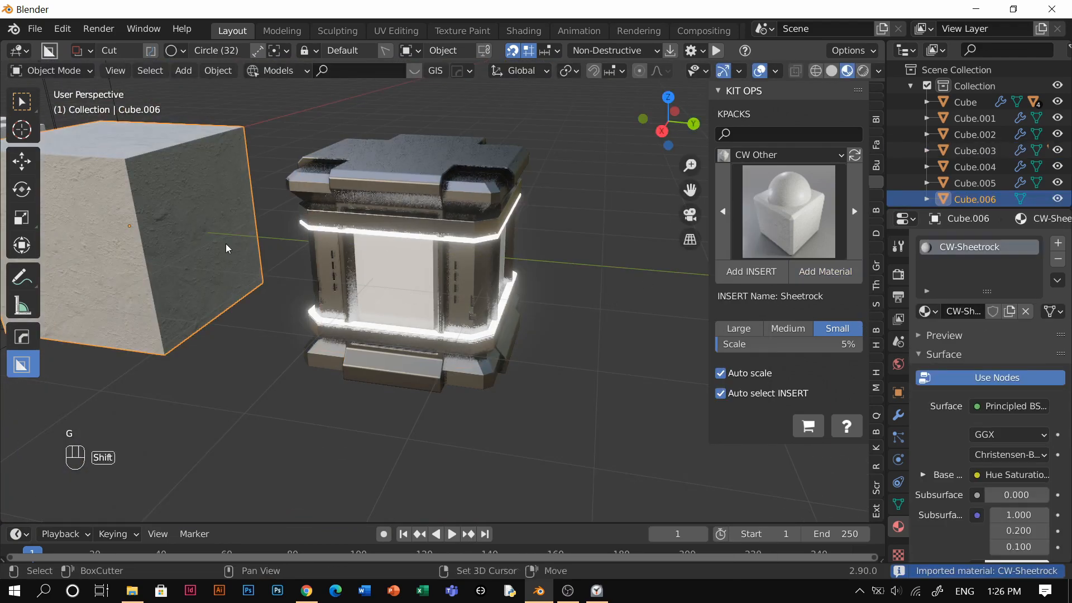
# Inspect the Sheetrock surface on the test cube, close the KIT OPS sidebar and delete the cube.
pyautogui.keyDown('shift'); pyautogui.moveTo(227, 249); pyautogui.dragTo(441, 273, button='middle'); pyautogui.keyUp('shift')
pyautogui.scroll(3, 442, 280)
pyautogui.press('n')
pyautogui.press('x')
pyautogui.click(345, 249)
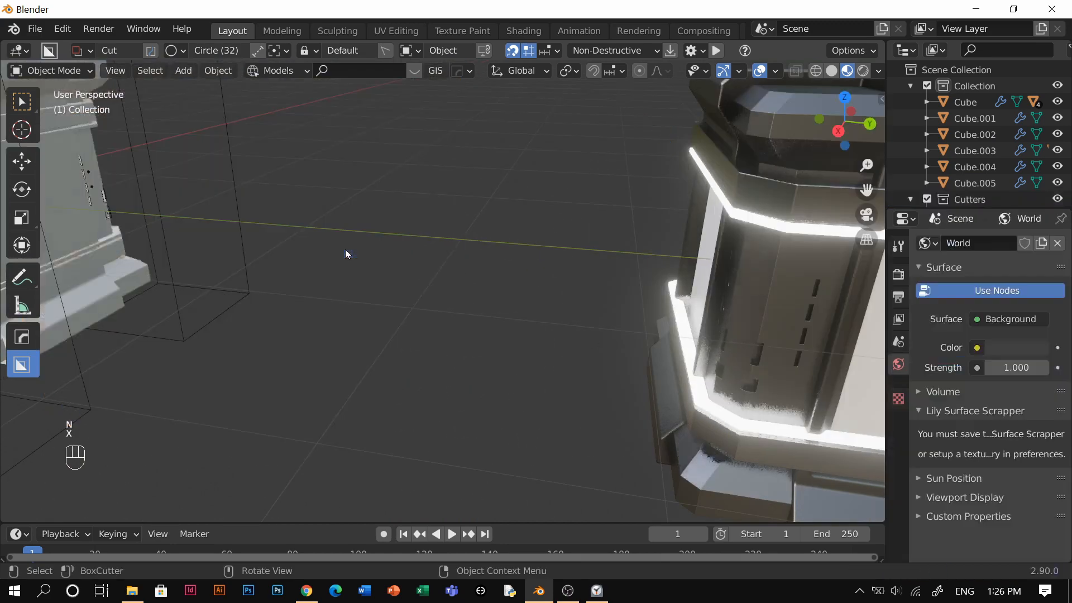
# Select the pedestal's core body and replace the material in its second slot with CW-Sheetrock.
pyautogui.scroll(-4, 253, 289)
pyautogui.moveTo(253, 290); pyautogui.dragTo(364, 257, button='middle')
pyautogui.click(365, 258)
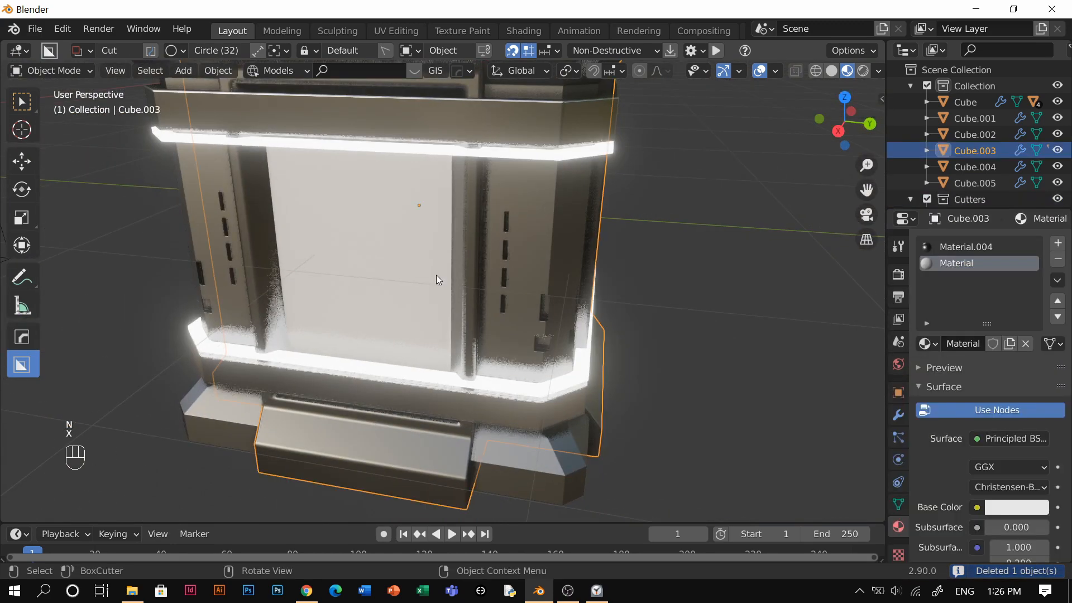
pyautogui.click(926, 344)
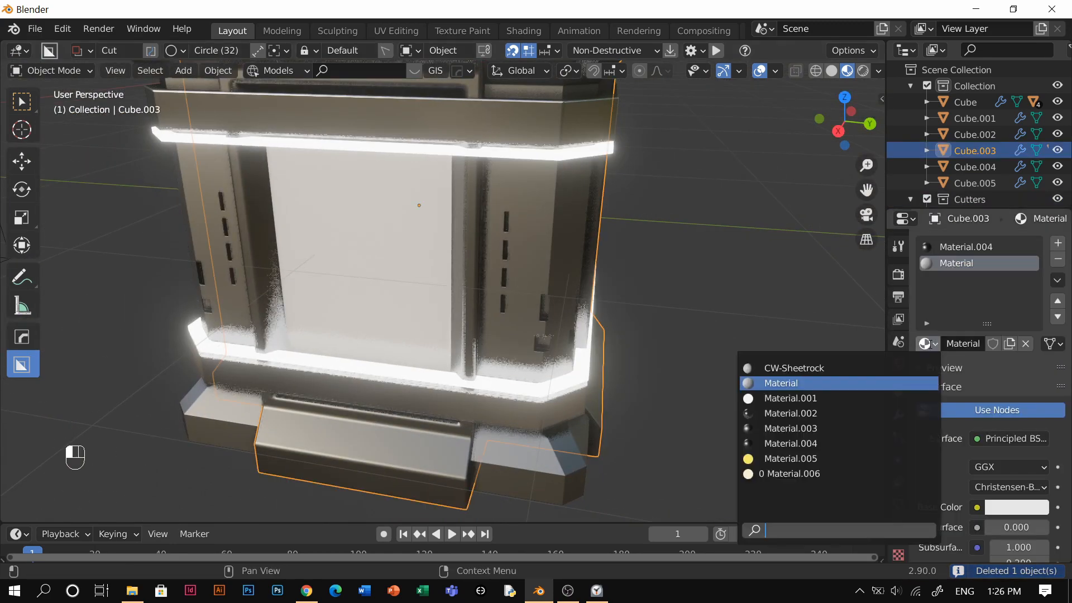
pyautogui.click(791, 367)
# Remap the UVs of the core body's selected recessed panel faces for the Sheetrock texture.
pyautogui.moveTo(702, 311); pyautogui.dragTo(531, 254, button='middle')
pyautogui.press('Tab')
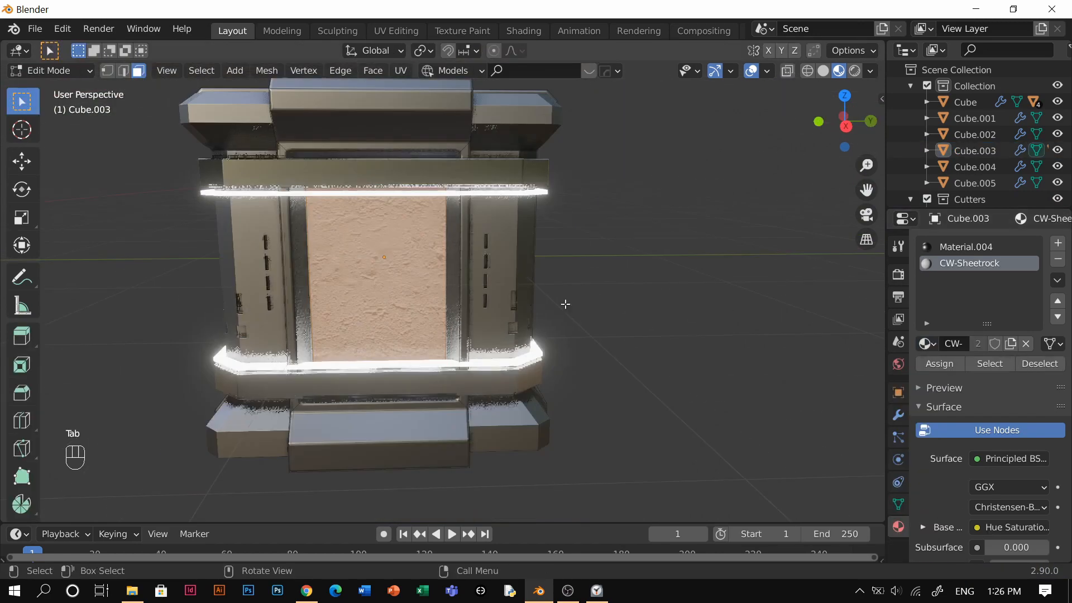
pyautogui.press('u')
pyautogui.click(576, 392)
pyautogui.press('Tab')
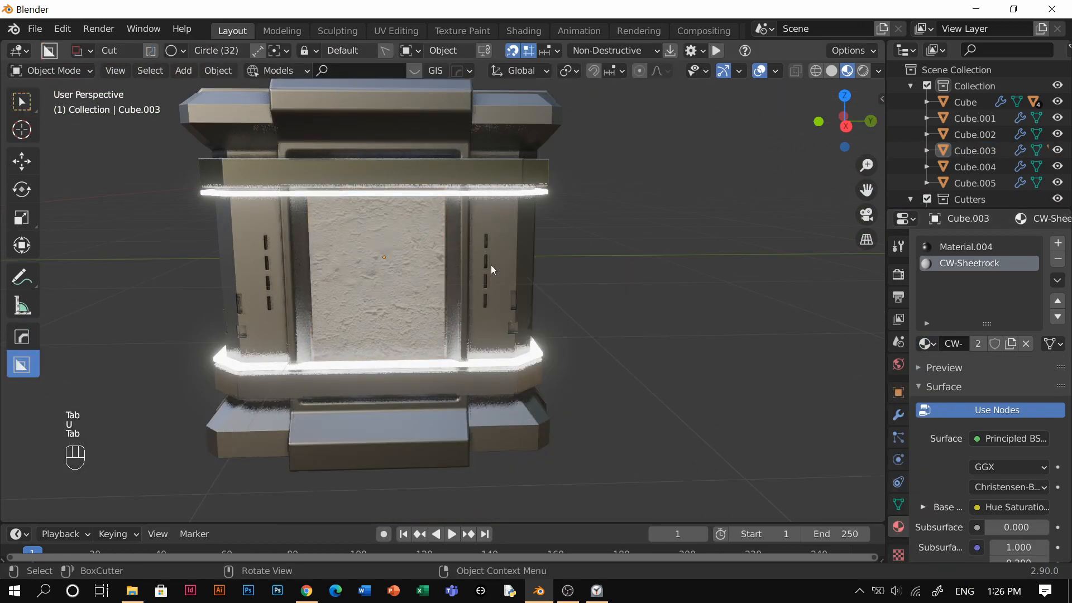
# Split off an area beside the 3D viewport, switch it to the Shader Editor and hide its sidebar.
pyautogui.moveTo(490, 265); pyautogui.dragTo(608, 255, button='middle')
pyautogui.scroll(-5, 608, 255)
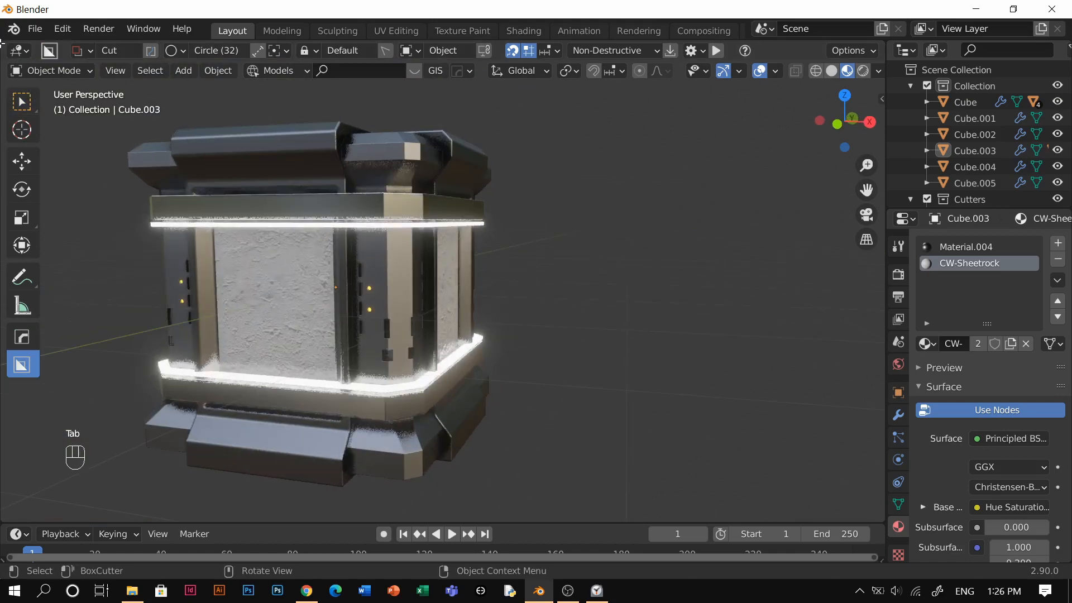
pyautogui.click(305, 251)
pyautogui.hotkey('shift', 'F3')
pyautogui.hotkey('shift', 'F3')
pyautogui.hotkey('shift', 'F3')
pyautogui.hotkey('shift', 'F3')
pyautogui.hotkey('shift', 'F3')
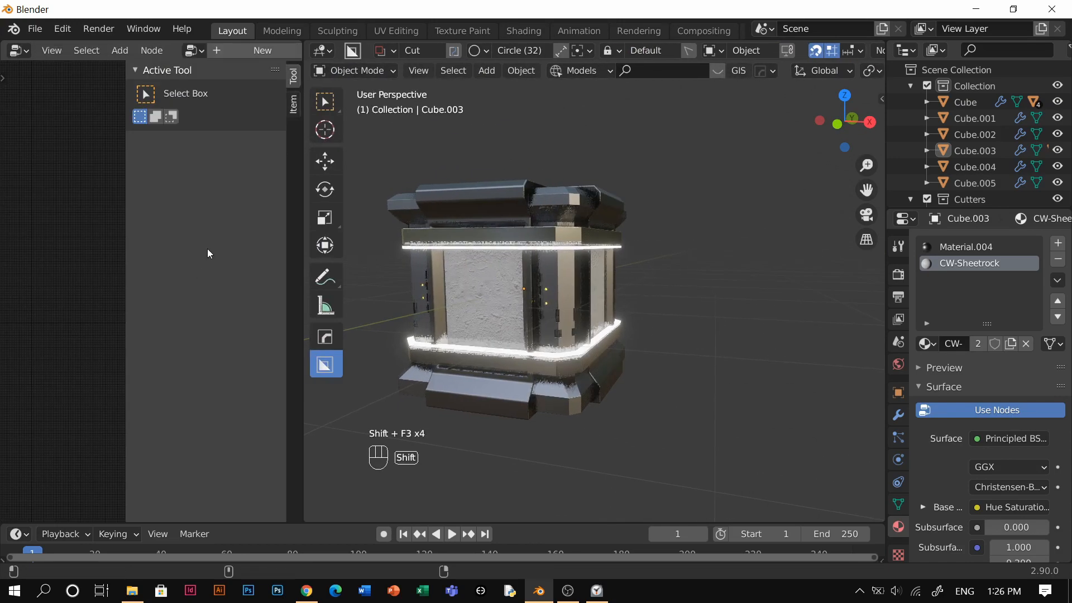
pyautogui.press('n')
pyautogui.scroll(3, 159, 324)
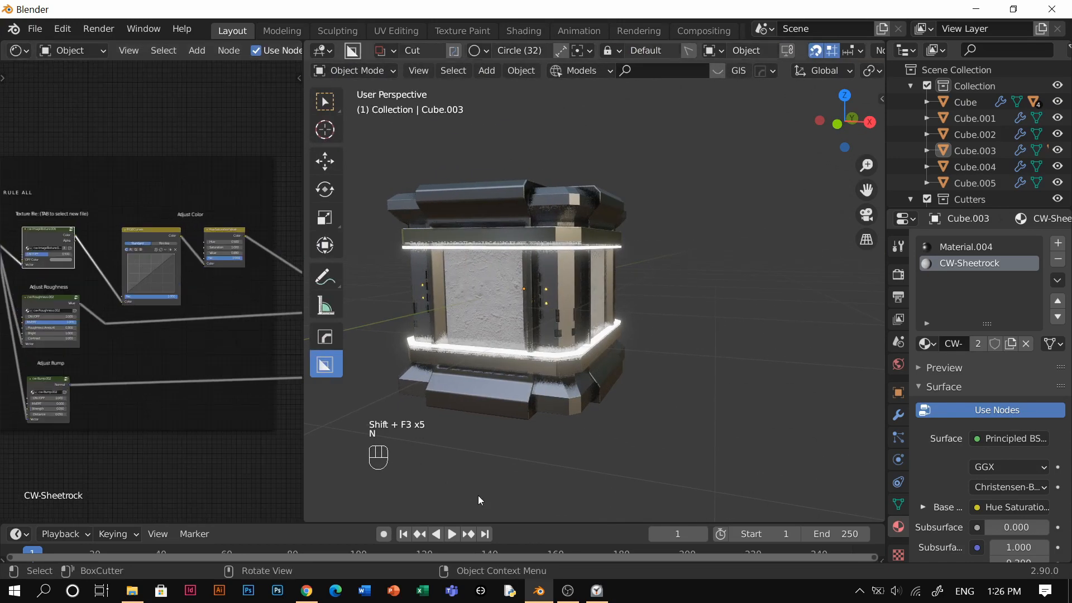
# In the CW-Sheetrock cw-scale node, set Color Scale to 0.965, Roughness Scale to 0.902 and Bump Scale to 0.965.
pyautogui.moveTo(596, 589)
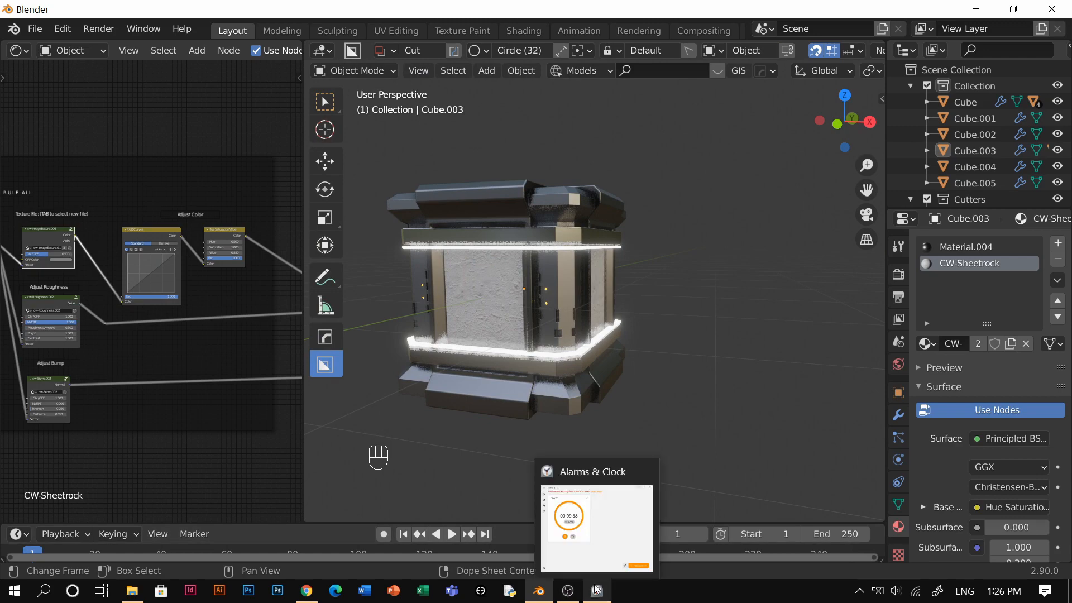
pyautogui.scroll(4, 227, 354)
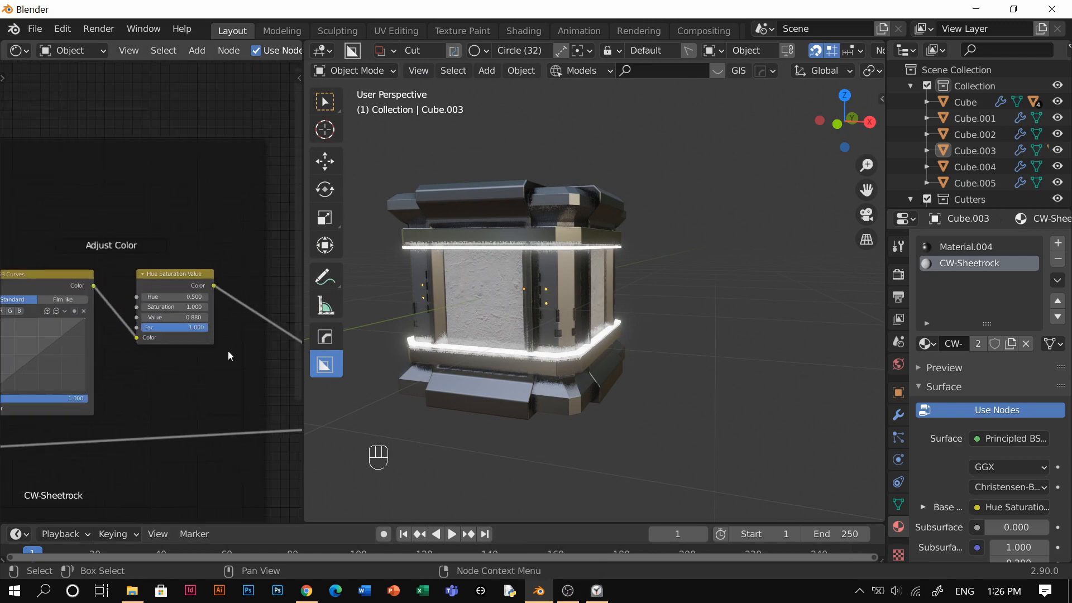
pyautogui.moveTo(481, 278); pyautogui.dragTo(453, 278, button='middle')
pyautogui.keyDown('shift'); pyautogui.moveTo(11, 337); pyautogui.dragTo(191, 242, button='middle'); pyautogui.keyUp('shift')
pyautogui.scroll(2, 126, 299)
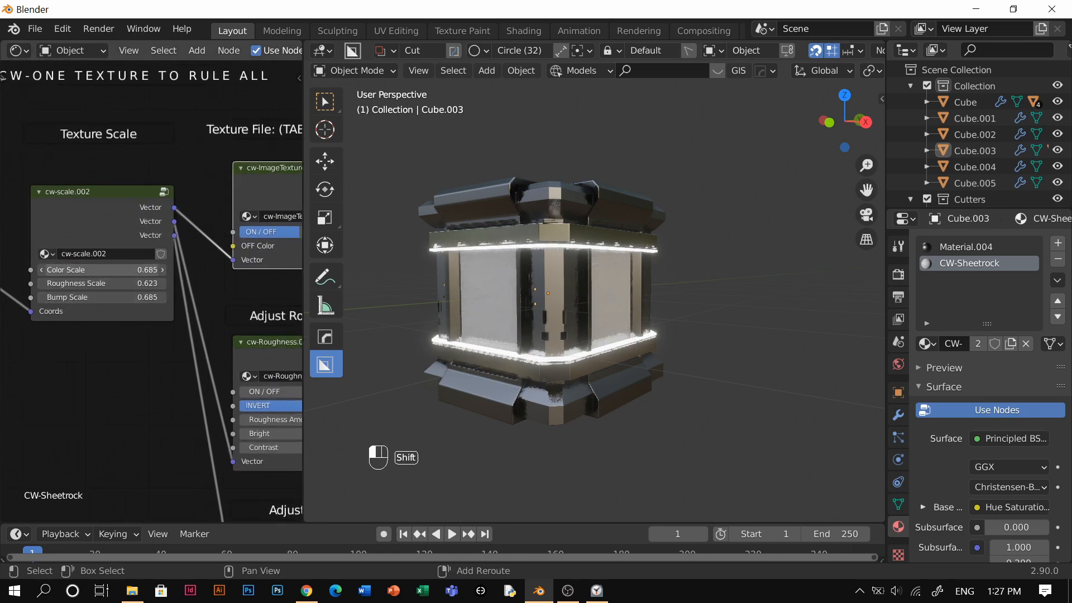
pyautogui.moveTo(645, 325); pyautogui.dragTo(532, 395, button='middle')
pyautogui.scroll(6, 629, 318)
pyautogui.scroll(-3, 637, 320)
pyautogui.scroll(-5, 598, 306)
pyautogui.scroll(4, 732, 292)
pyautogui.scroll(-5, 635, 306)
pyautogui.scroll(-5, 444, 359)
pyautogui.scroll(6, 622, 304)
pyautogui.scroll(-2, 544, 349)
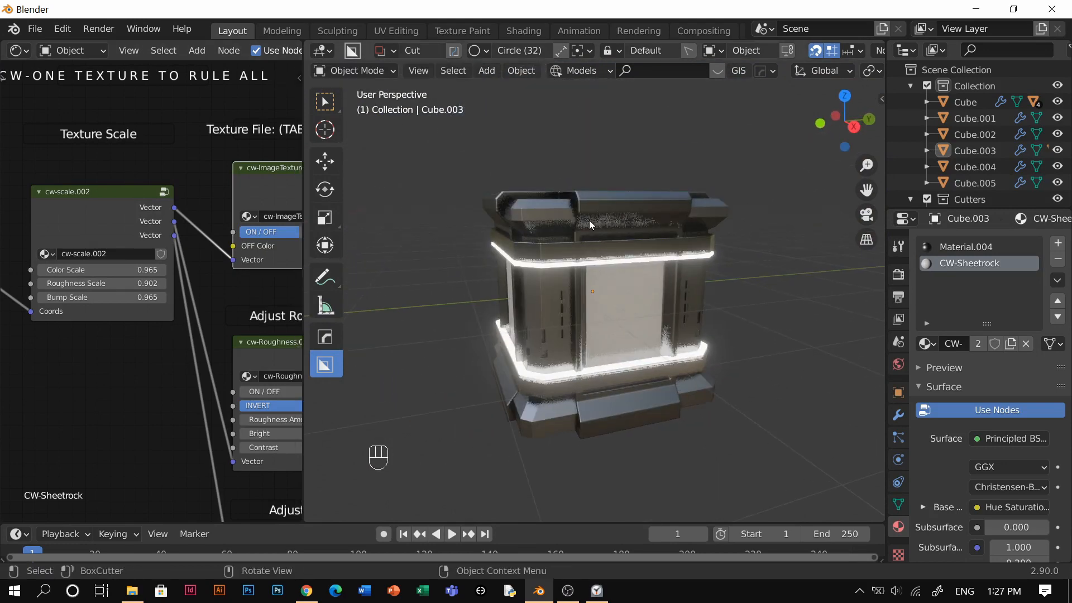
# Select the pedestal's corner slice and add an Image Texture with Mapping and Texture Coordinate nodes to its Material.003.
pyautogui.click(536, 205)
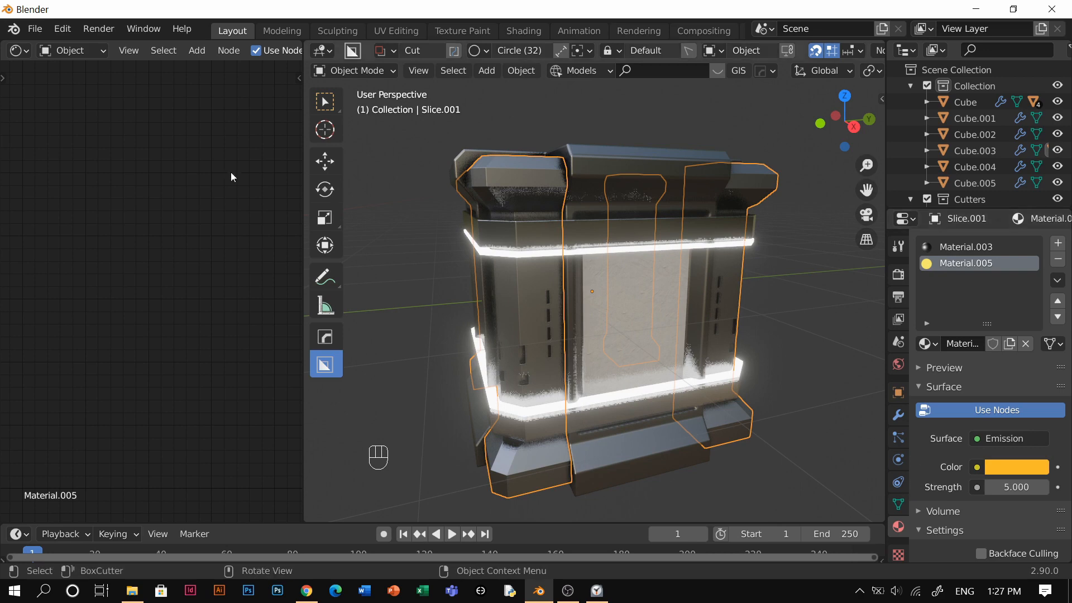
pyautogui.click(967, 248)
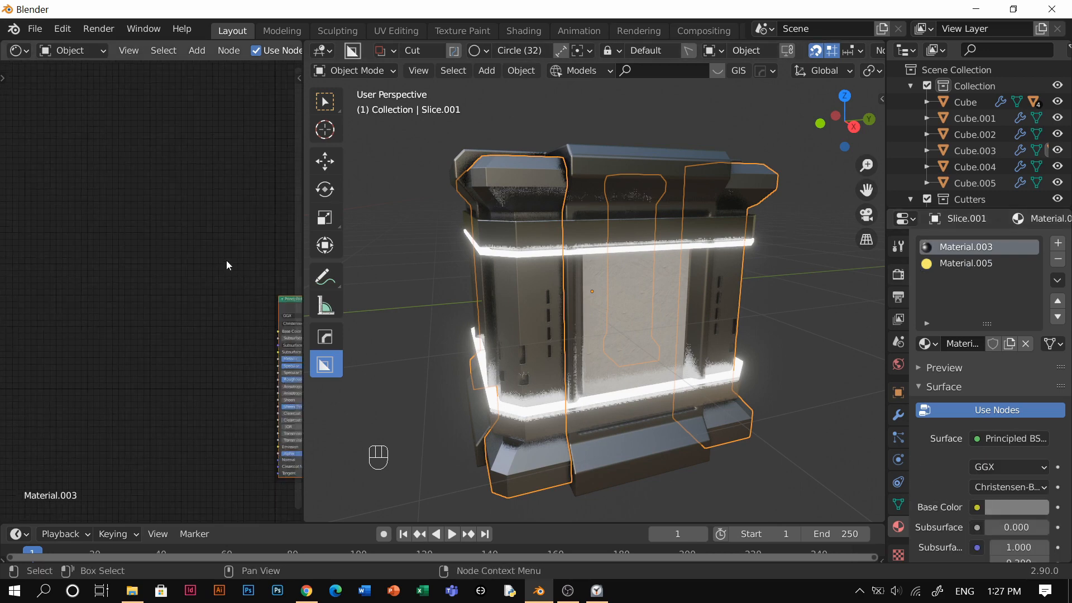
pyautogui.scroll(-4, 227, 260)
pyautogui.moveTo(251, 286); pyautogui.dragTo(209, 265, button='middle')
pyautogui.hotkey('ctrl', 't')
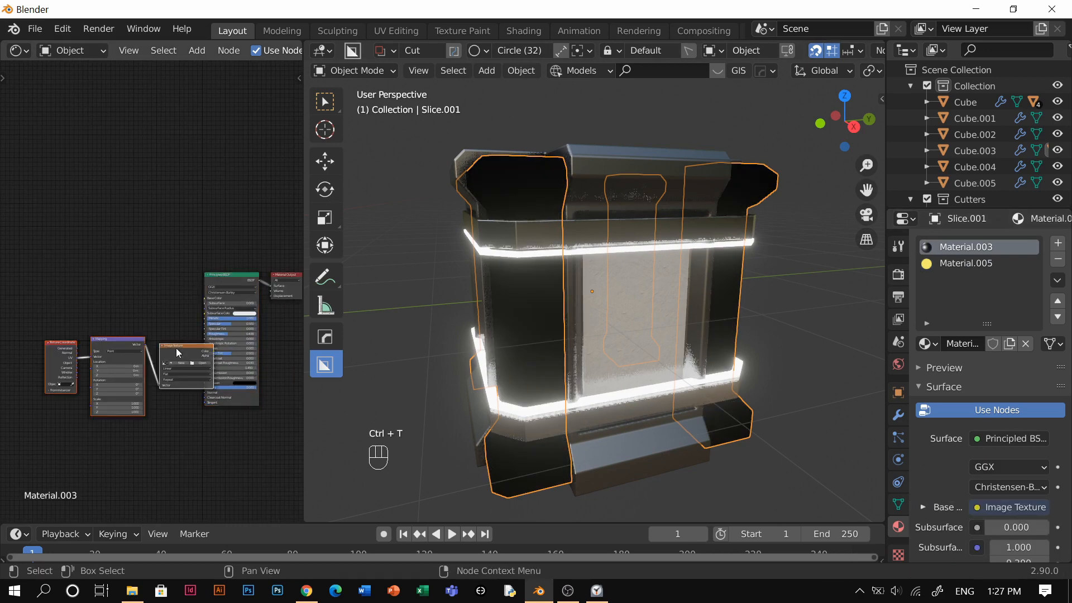
pyautogui.scroll(3, 168, 312)
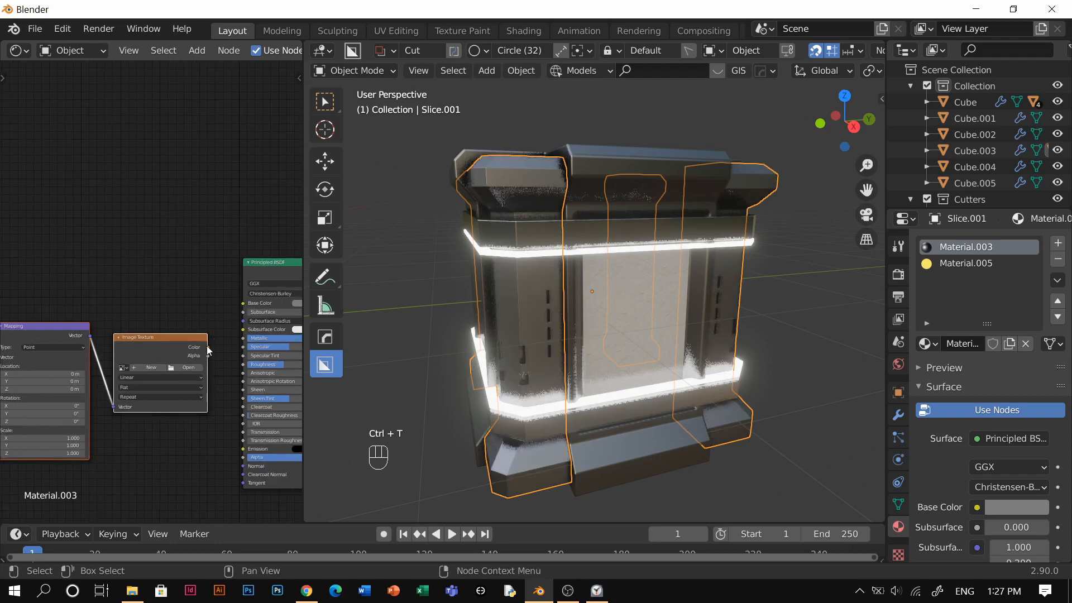
# Connect the Image Texture to the Principled BSDF's Roughness and insert a ColorRamp node between them.
pyautogui.moveTo(241, 367); pyautogui.dragTo(243, 365)
pyautogui.hotkey('shift', 'a')
pyautogui.write('col')
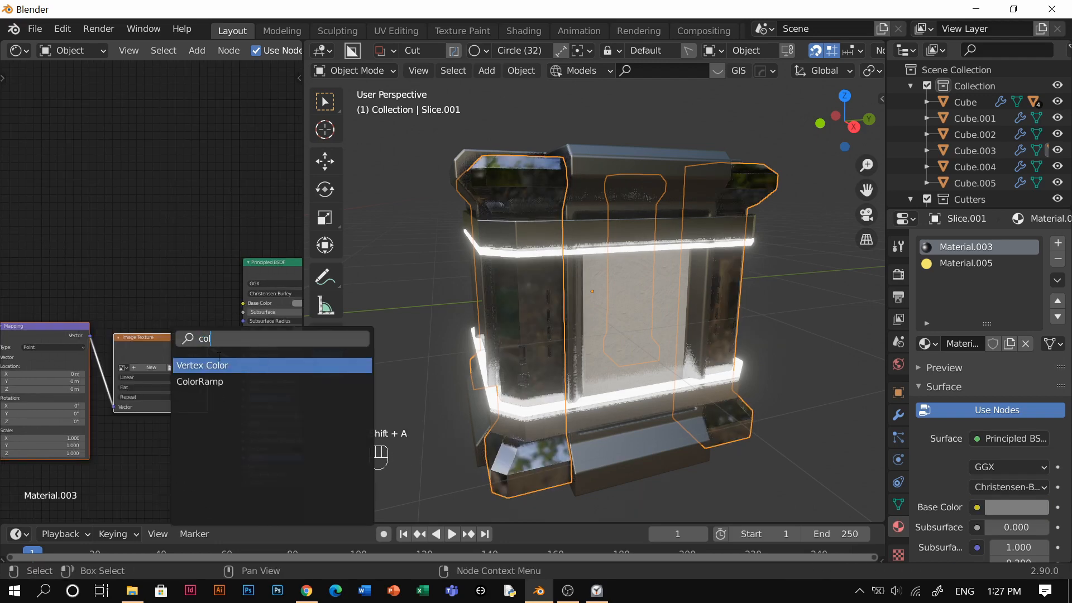
pyautogui.click(213, 380)
pyautogui.click(226, 374)
pyautogui.keyDown('shift'); pyautogui.moveTo(271, 362); pyautogui.dragTo(98, 303, button='middle'); pyautogui.keyUp('shift')
pyautogui.scroll(2, 98, 303)
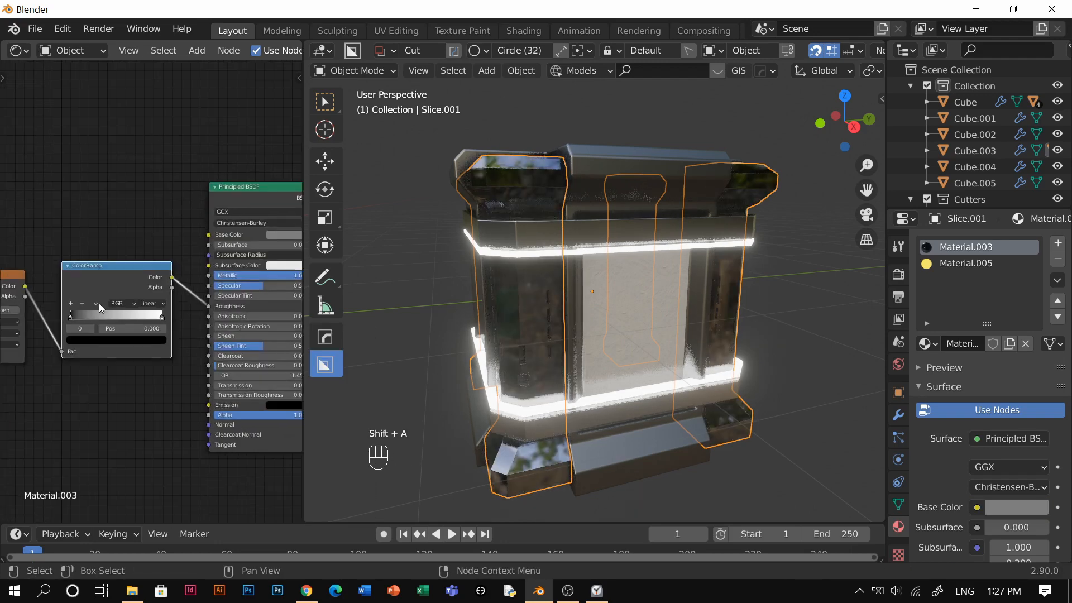
# Lighten the ColorRamp's black stop to a grey with a value of 0.642.
pyautogui.click(82, 341)
pyautogui.moveTo(144, 246); pyautogui.dragTo(143, 231)
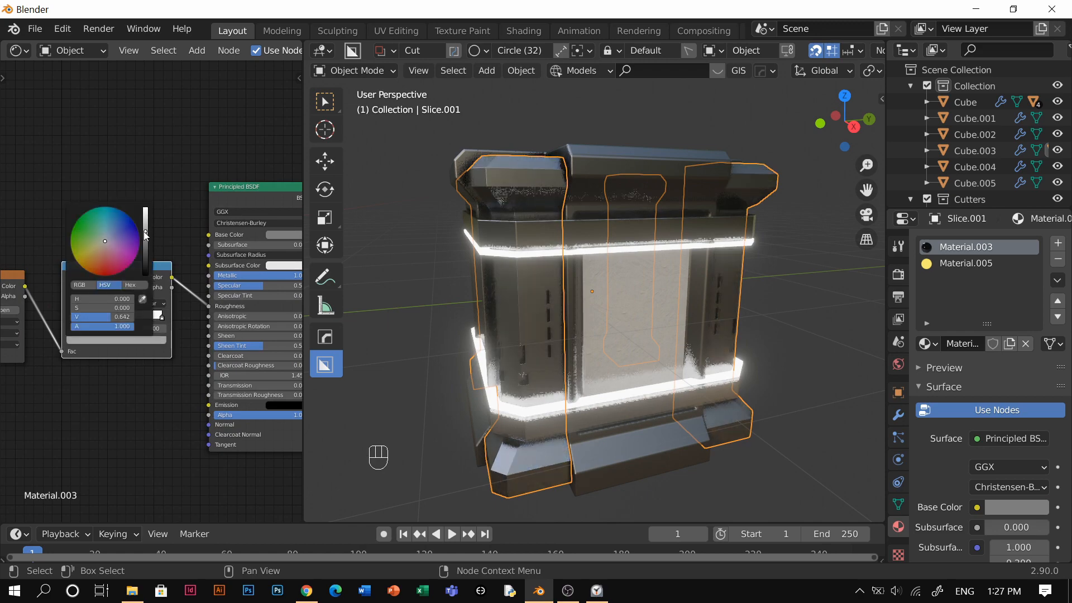
pyautogui.keyDown('shift'); pyautogui.moveTo(141, 325); pyautogui.dragTo(185, 282, button='middle'); pyautogui.keyUp('shift')
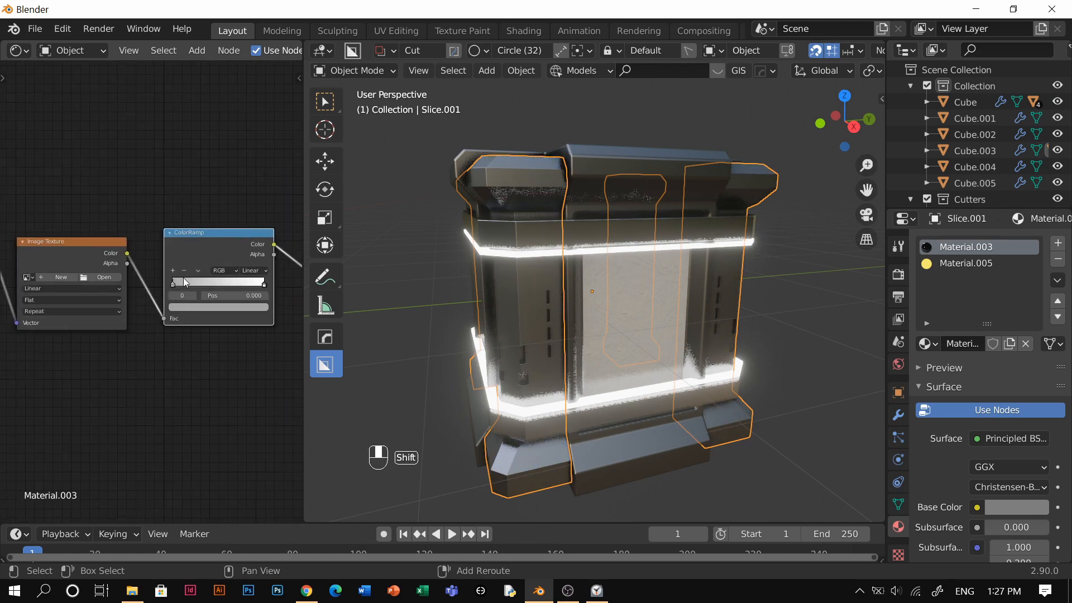
# Load roughImp_410.png from the Materials texture map folder into the Image Texture node and move the ColorRamp's first stop to 0.110.
pyautogui.click(101, 278)
pyautogui.click(183, 506)
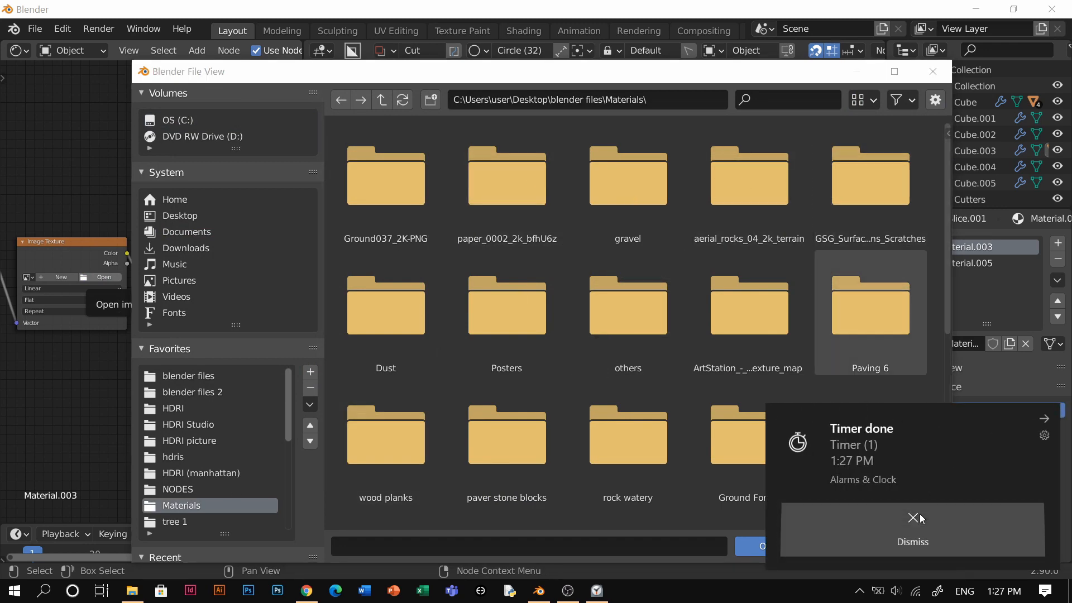
pyautogui.click(849, 543)
pyautogui.doubleClick(749, 294)
pyautogui.doubleClick(390, 179)
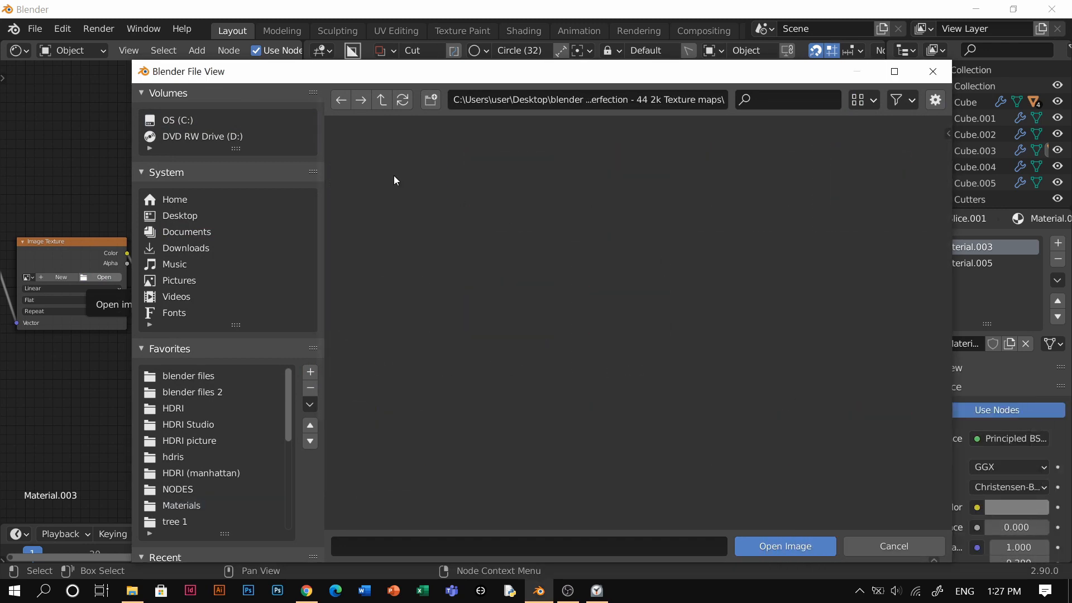
pyautogui.doubleClick(642, 189)
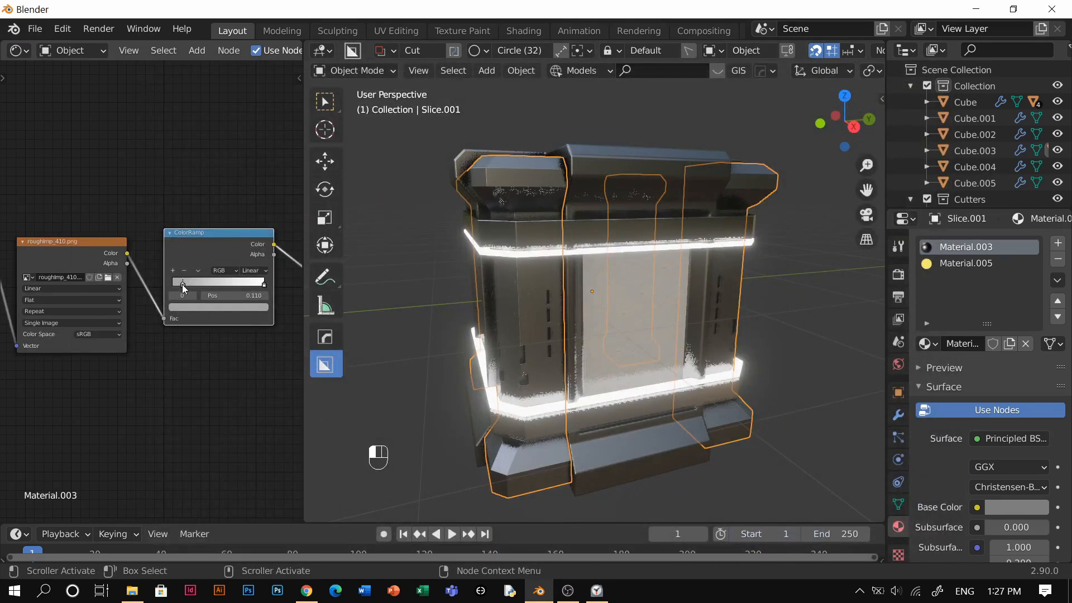
# Select all faces of the corner slice and map their UVs with Cube Projection.
pyautogui.press('Tab')
pyautogui.press('a')
pyautogui.press('a')
pyautogui.press('u')
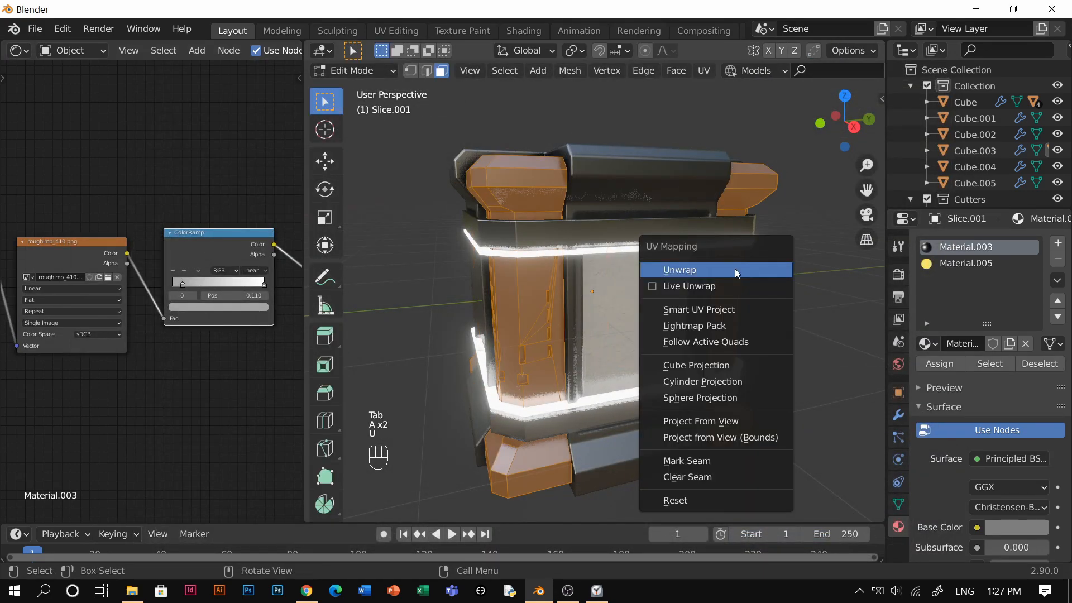
pyautogui.click(696, 365)
pyautogui.press('Tab')
# Move the ColorRamp's white stop to position 0.176 and inspect the roughness detail on the pedestal's upper corners.
pyautogui.moveTo(601, 189); pyautogui.dragTo(608, 199, button='middle')
pyautogui.scroll(4, 668, 305)
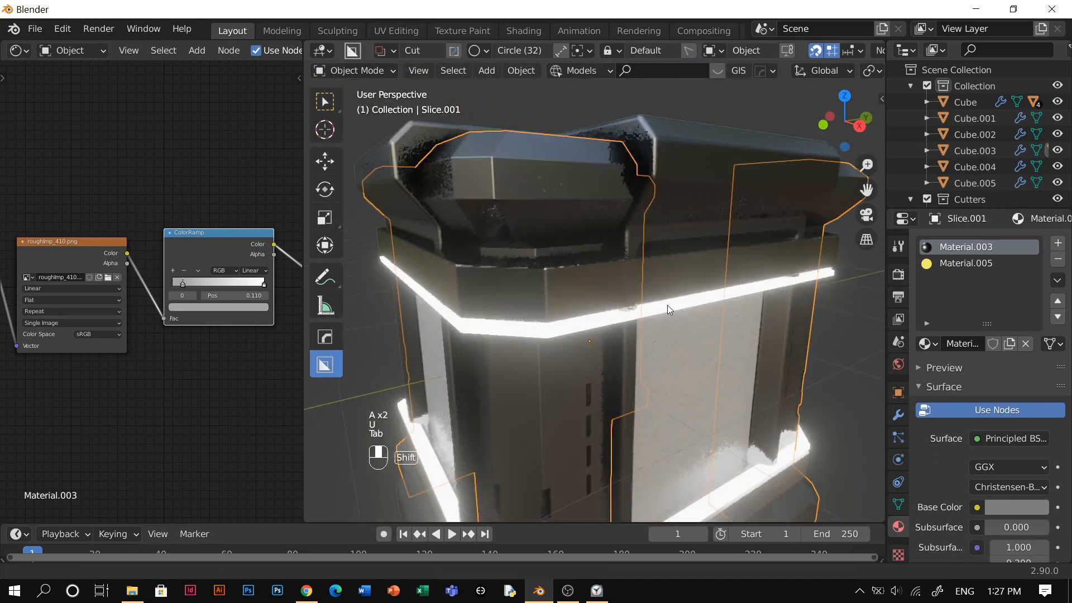
pyautogui.keyDown('shift'); pyautogui.moveTo(668, 305); pyautogui.dragTo(670, 309, button='middle'); pyautogui.keyUp('shift')
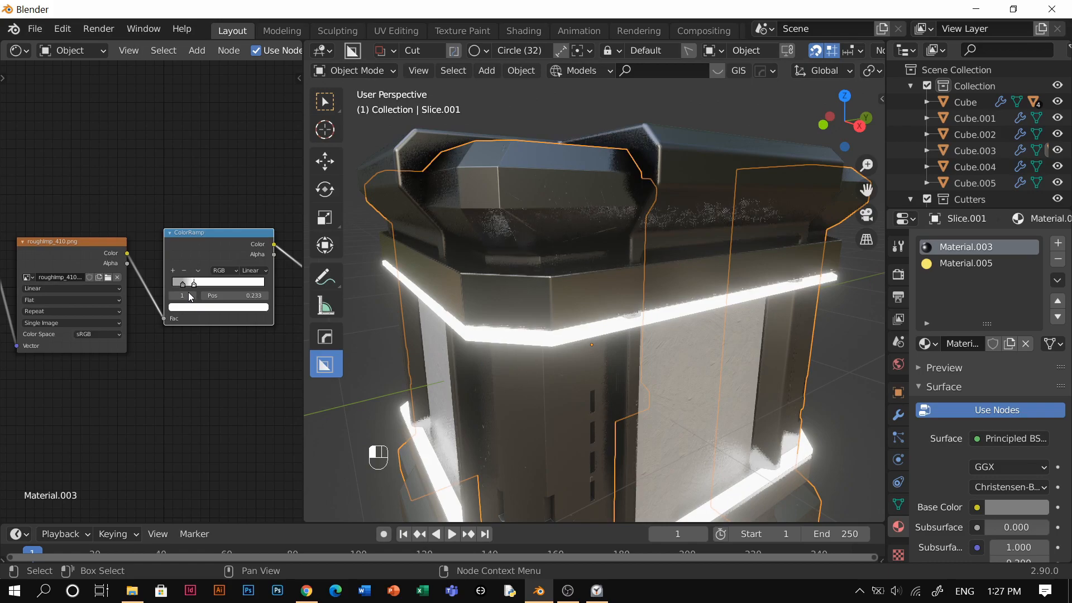
pyautogui.moveTo(534, 111); pyautogui.dragTo(522, 223, button='middle')
pyautogui.scroll(4, 558, 194)
pyautogui.keyDown('shift'); pyautogui.moveTo(522, 223); pyautogui.dragTo(640, 377, button='middle'); pyautogui.keyUp('shift')
pyautogui.scroll(-3, 620, 360)
pyautogui.keyDown('shift'); pyautogui.moveTo(594, 340); pyautogui.dragTo(670, 313, button='middle'); pyautogui.keyUp('shift')
pyautogui.moveTo(670, 313); pyautogui.dragTo(754, 313, button='middle')
pyautogui.scroll(-2, 754, 313)
pyautogui.keyDown('shift'); pyautogui.moveTo(753, 313); pyautogui.dragTo(737, 170, button='middle'); pyautogui.keyUp('shift')
pyautogui.scroll(2, 725, 222)
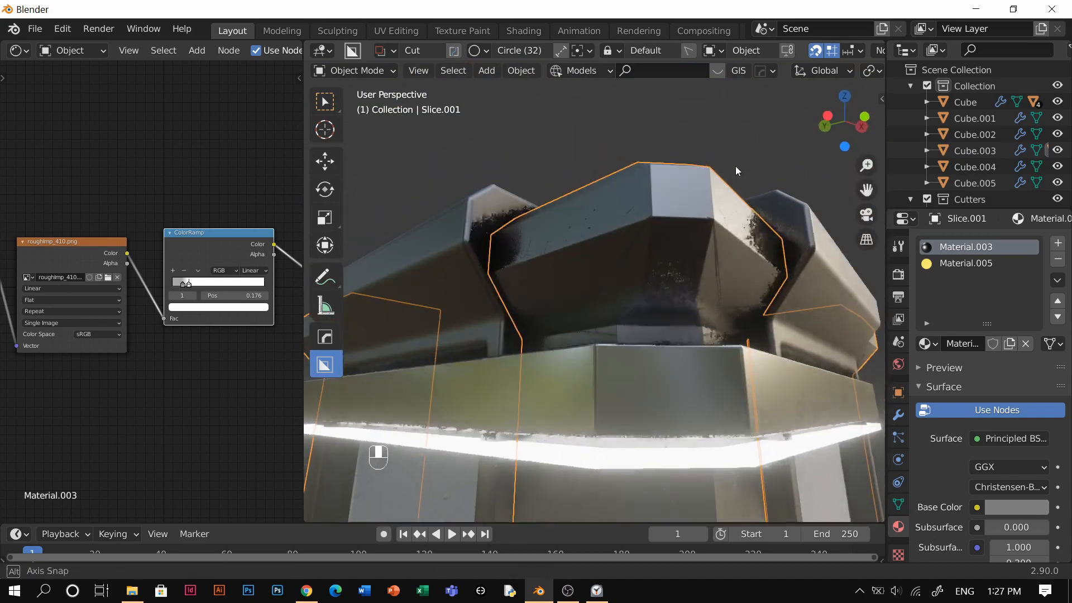
pyautogui.scroll(2, 712, 206)
pyautogui.moveTo(712, 207); pyautogui.dragTo(570, 223, button='middle')
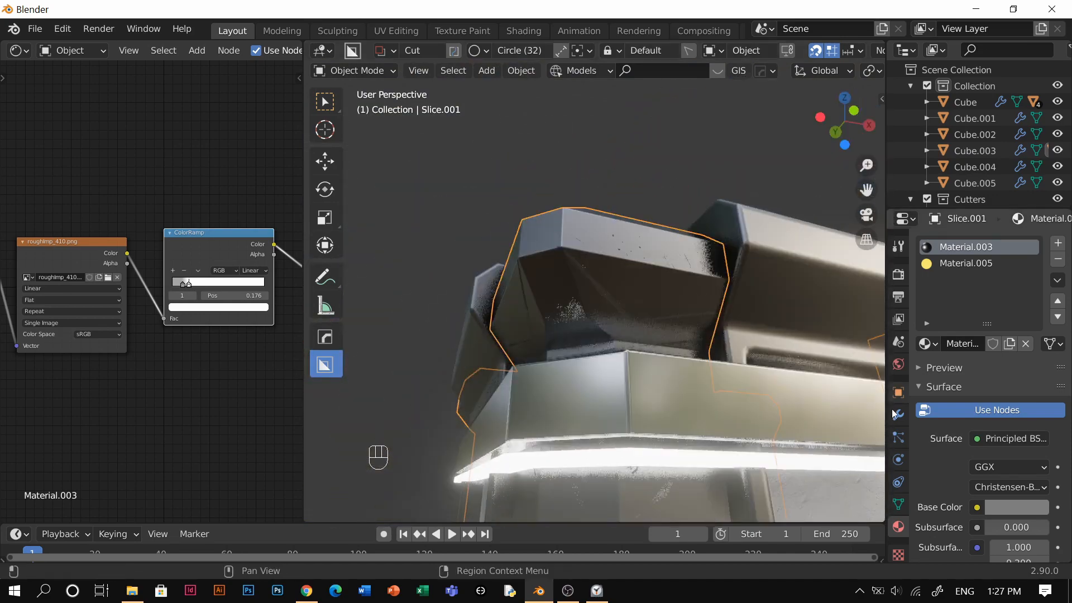
# Review the corner slice's bevel and mirror modifiers and look over the whole pedestal.
pyautogui.click(899, 415)
pyautogui.scroll(-5, 978, 393)
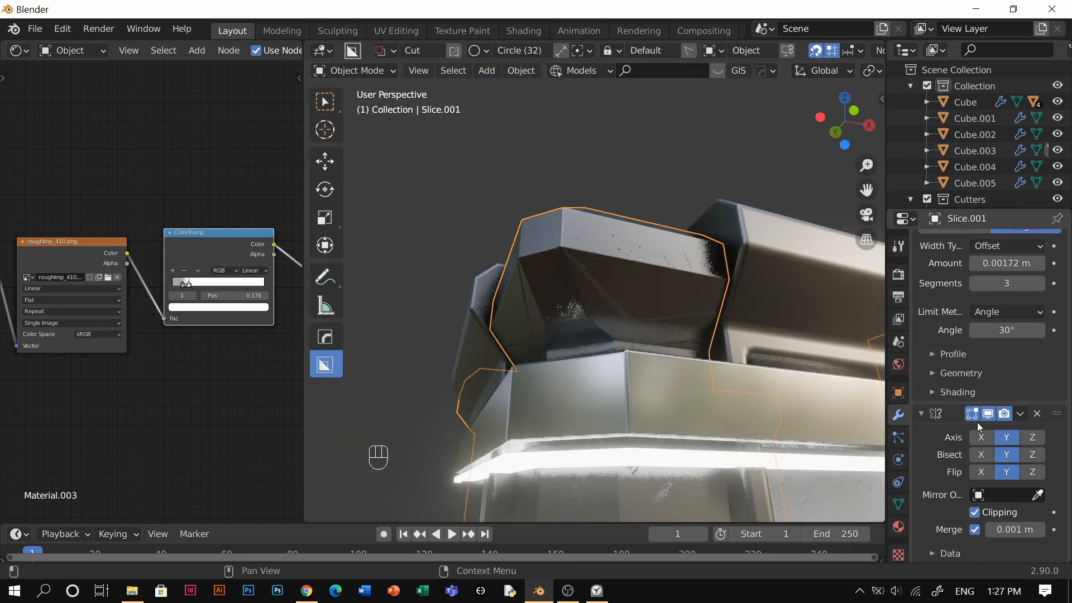
pyautogui.moveTo(583, 256); pyautogui.dragTo(471, 329, button='middle')
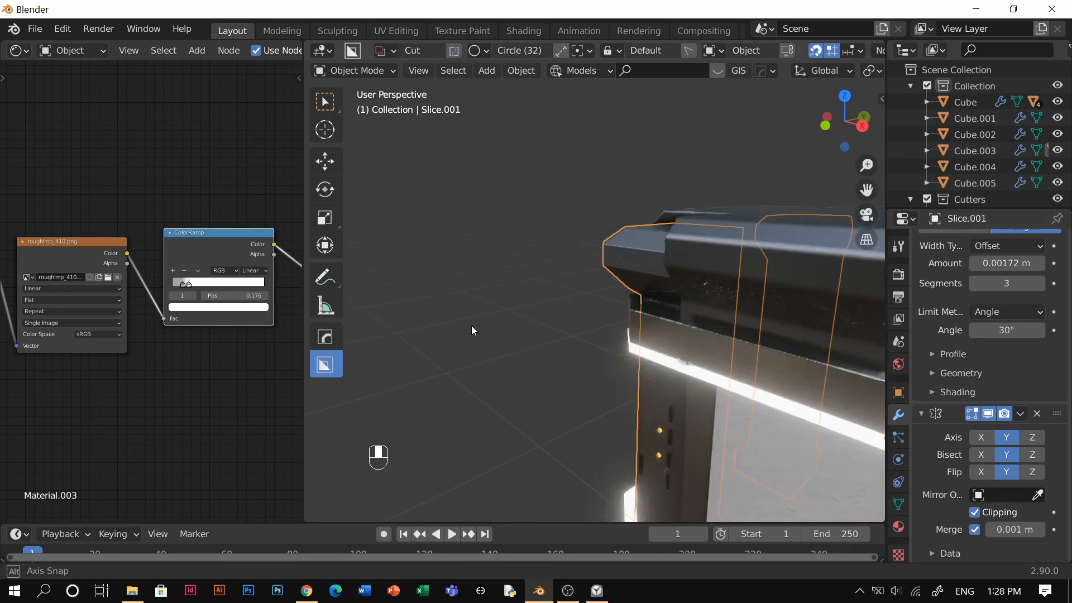
pyautogui.scroll(-2, 672, 306)
pyautogui.keyDown('shift'); pyautogui.moveTo(673, 307); pyautogui.dragTo(612, 293, button='middle'); pyautogui.keyUp('shift')
pyautogui.scroll(-2, 612, 292)
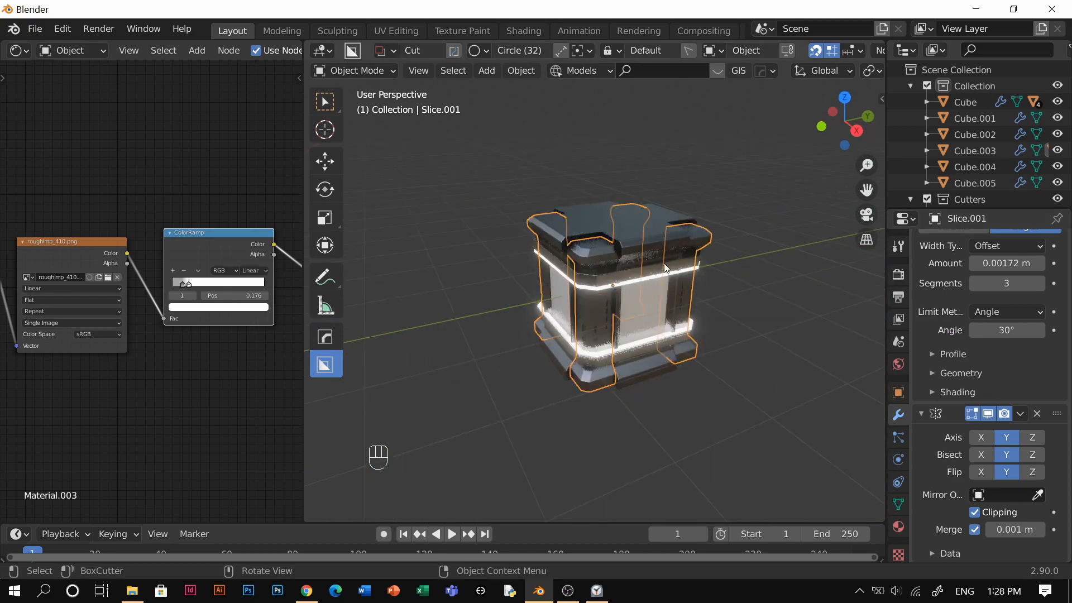
# Return the ColorRamp's grey stop to the start of the ramp and set the white stop's position to 0.204.
pyautogui.moveTo(663, 268); pyautogui.dragTo(682, 239, button='middle')
pyautogui.scroll(5, 618, 204)
pyautogui.scroll(4, 582, 177)
pyautogui.keyDown('shift'); pyautogui.moveTo(582, 178); pyautogui.dragTo(252, 310, button='middle'); pyautogui.keyUp('shift')
pyautogui.moveTo(189, 284)
pyautogui.mouseDown()
pyautogui.moveTo(215, 283)
pyautogui.moveTo(149, 295)
pyautogui.moveTo(187, 287)
pyautogui.mouseUp()
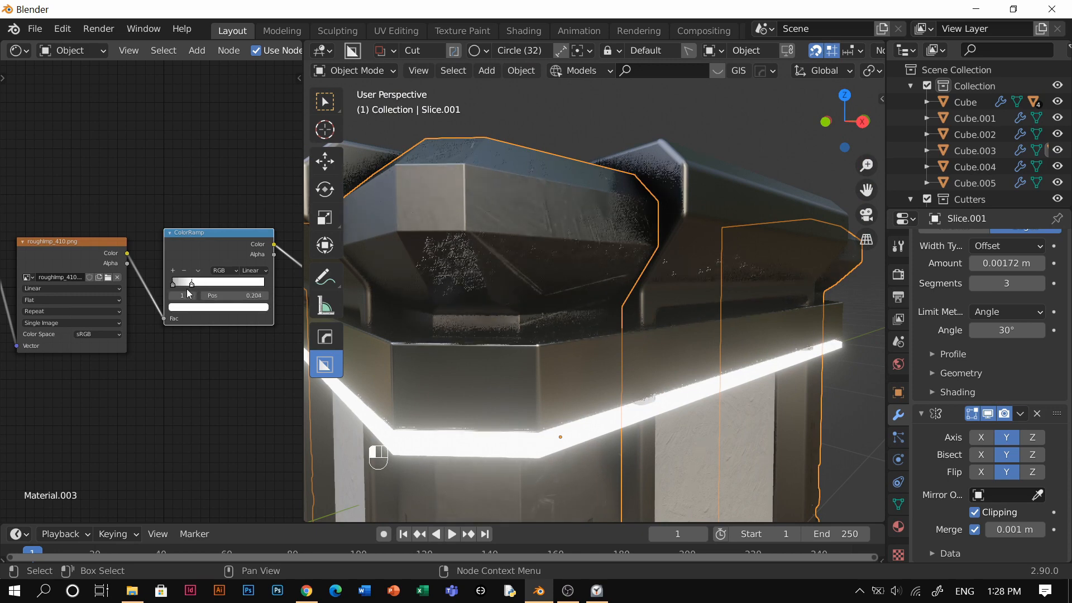
# Copy the roughness texture and ColorRamp nodes from the corner slice's Material.003 and select the core body.
pyautogui.scroll(-5, 655, 269)
pyautogui.click(674, 246)
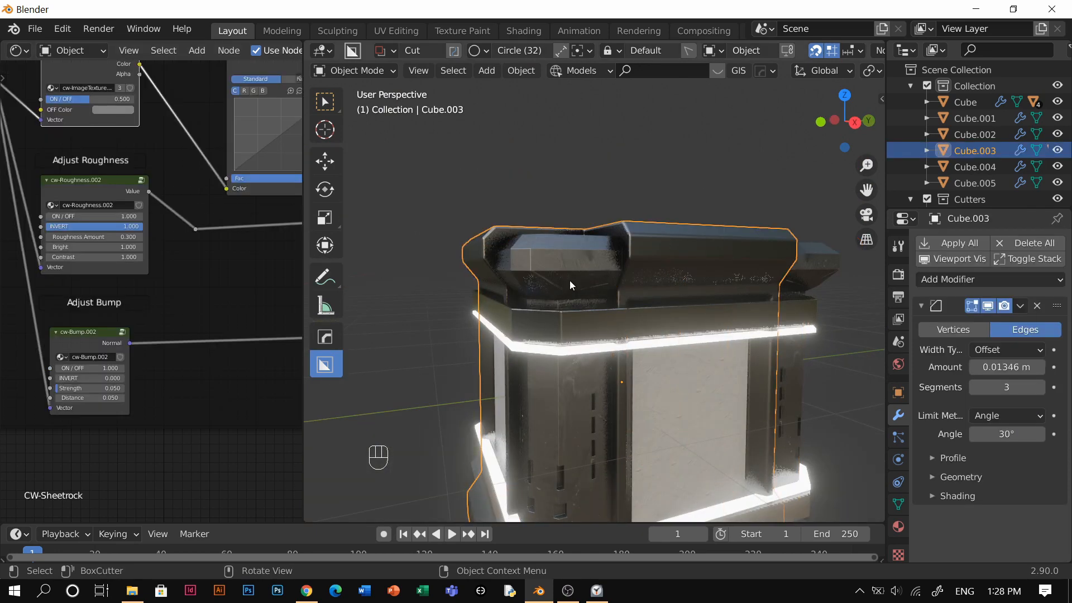
pyautogui.click(571, 286)
pyautogui.scroll(-5, 221, 249)
pyautogui.moveTo(238, 227); pyautogui.dragTo(1, 353)
pyautogui.click(686, 246)
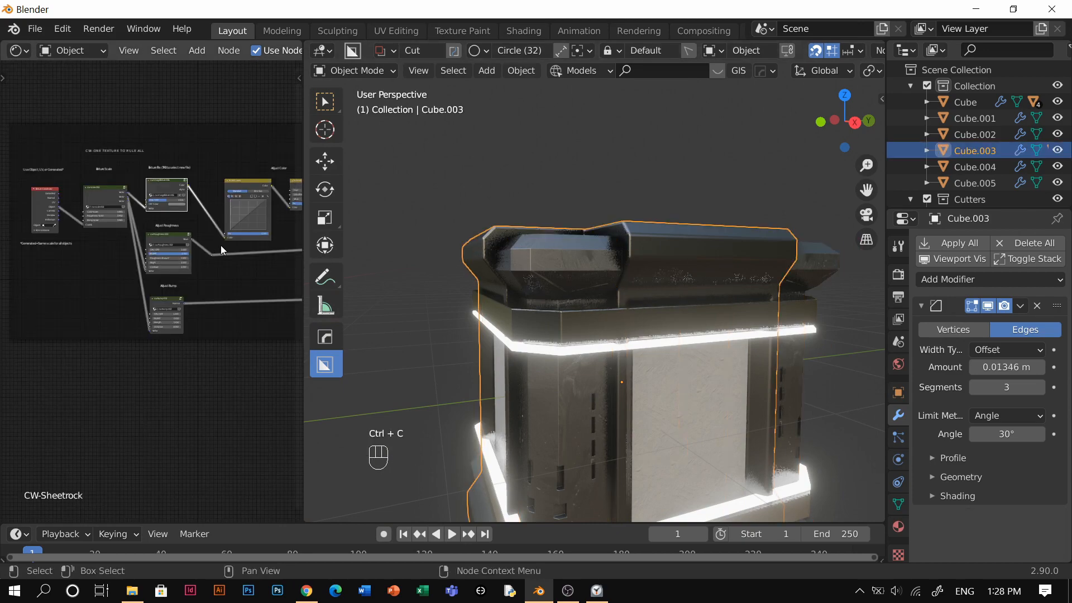
# Paste the copied roughness texture and ColorRamp nodes into CW-Sheetrock and insert a MixRGB node on the link to Roughness.
pyautogui.scroll(3, 221, 249)
pyautogui.scroll(3, 108, 256)
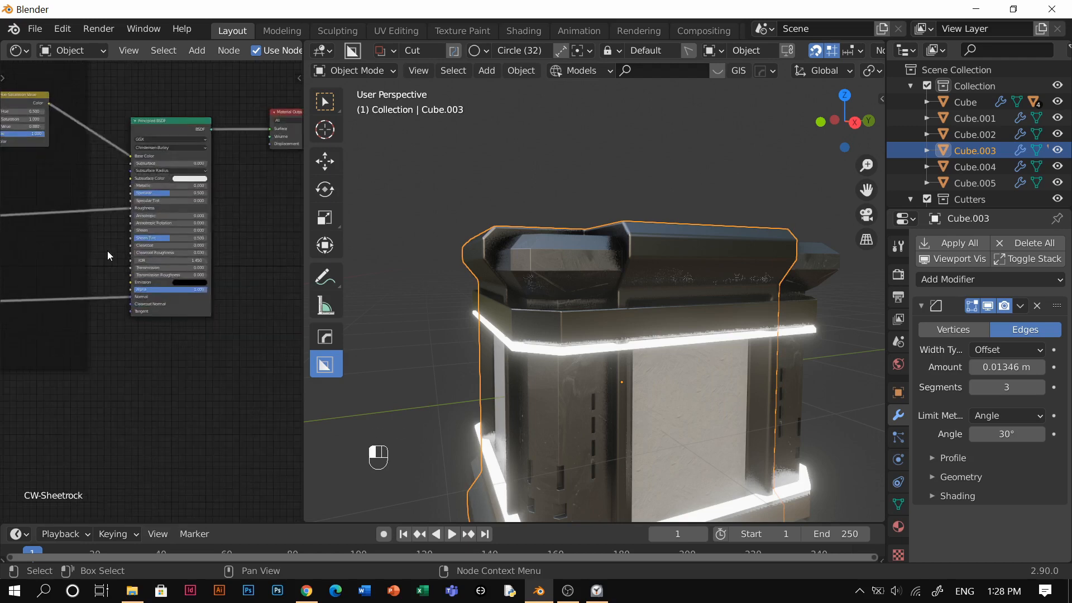
pyautogui.moveTo(107, 255); pyautogui.dragTo(173, 264, button='middle')
pyautogui.moveTo(21, 263); pyautogui.dragTo(78, 408)
pyautogui.hotkey('shift', 'a')
pyautogui.write('mix')
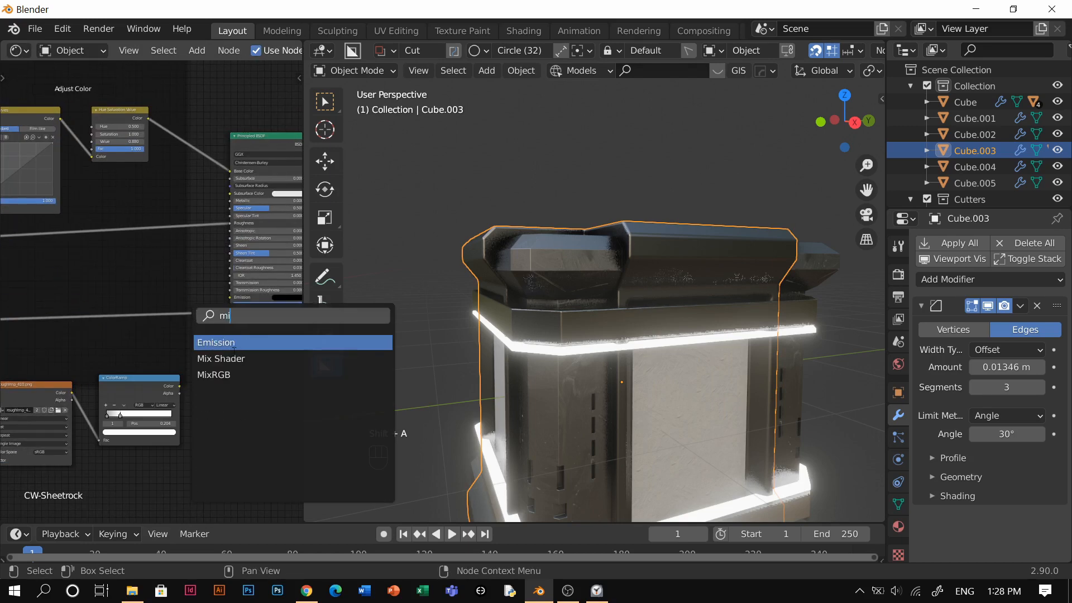
pyautogui.press('Down')
pyautogui.press('Down')
pyautogui.press('Return')
pyautogui.click(195, 391)
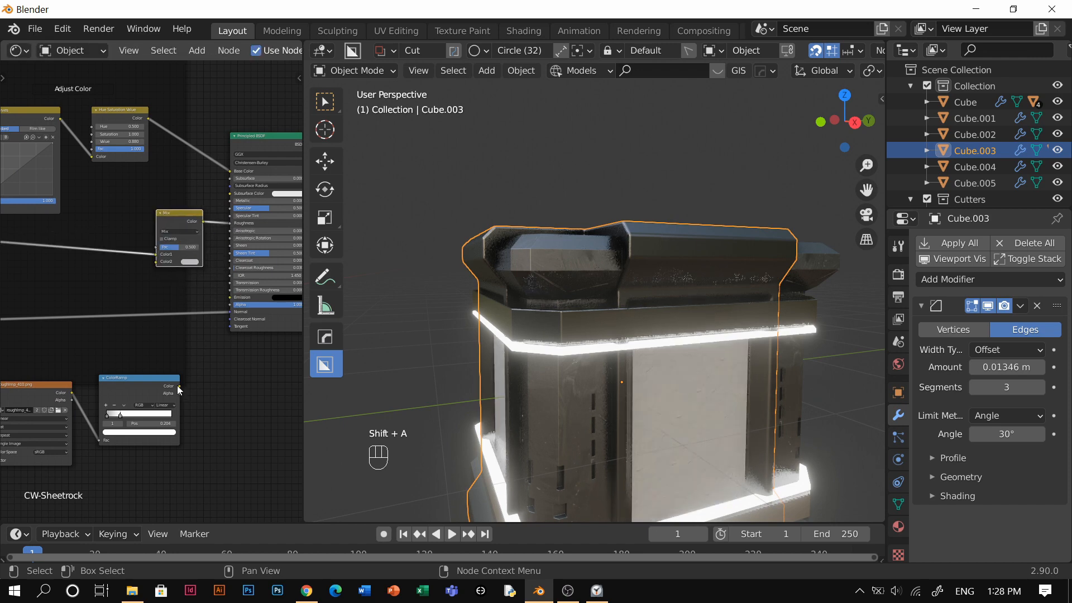
# Try feeding the ColorRamp's color into the Mix node's Color2 input and inspect the pedestal's surfaces.
pyautogui.moveTo(169, 267); pyautogui.dragTo(167, 262)
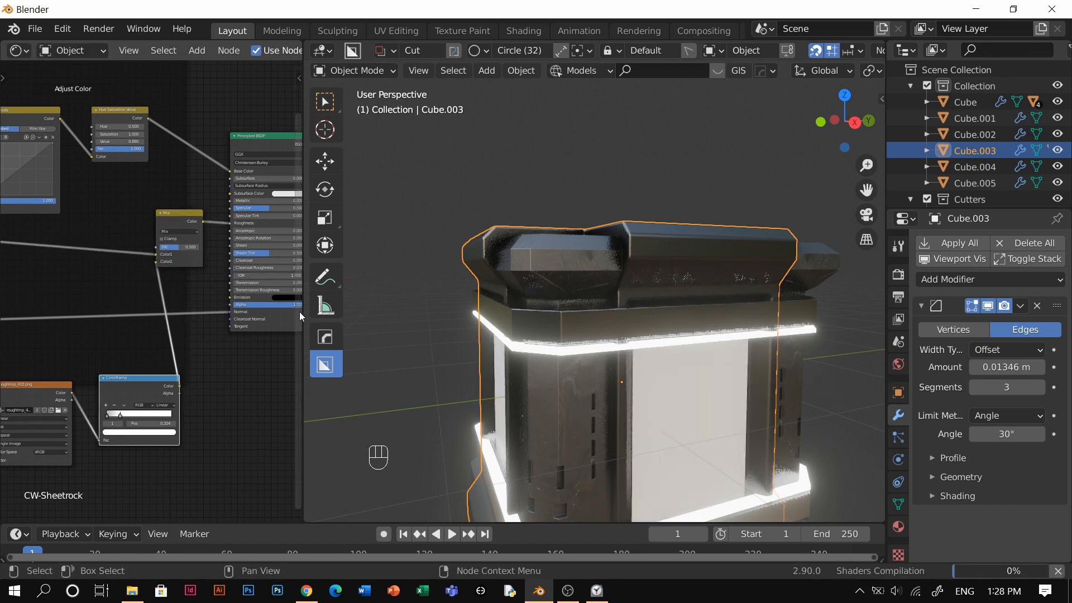
pyautogui.scroll(5, 610, 314)
pyautogui.moveTo(610, 314); pyautogui.dragTo(595, 416, button='middle')
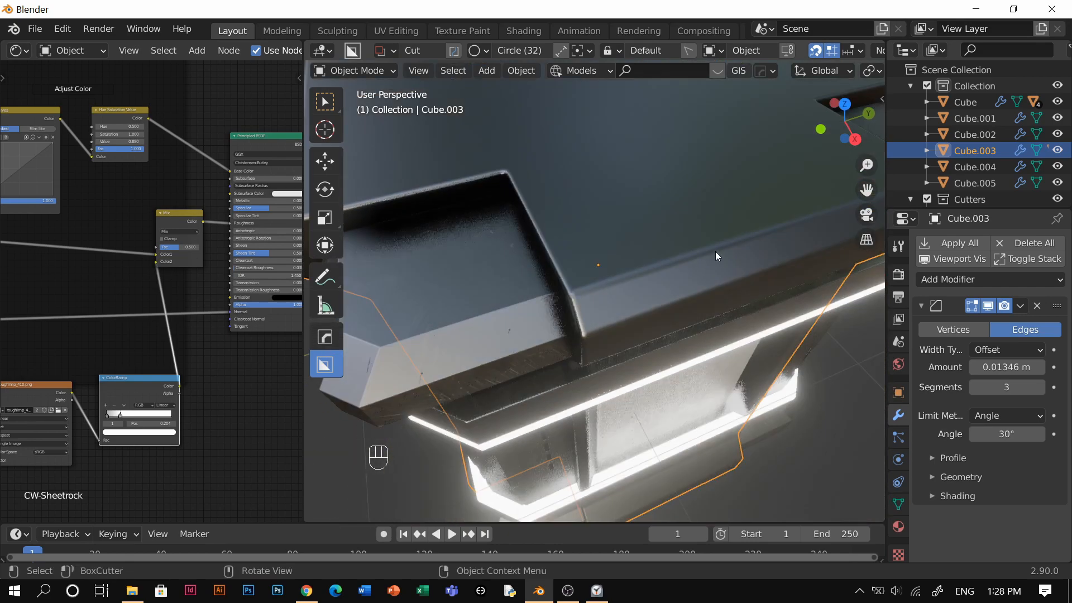
pyautogui.scroll(-6, 717, 256)
pyautogui.moveTo(717, 256); pyautogui.dragTo(619, 257, button='middle')
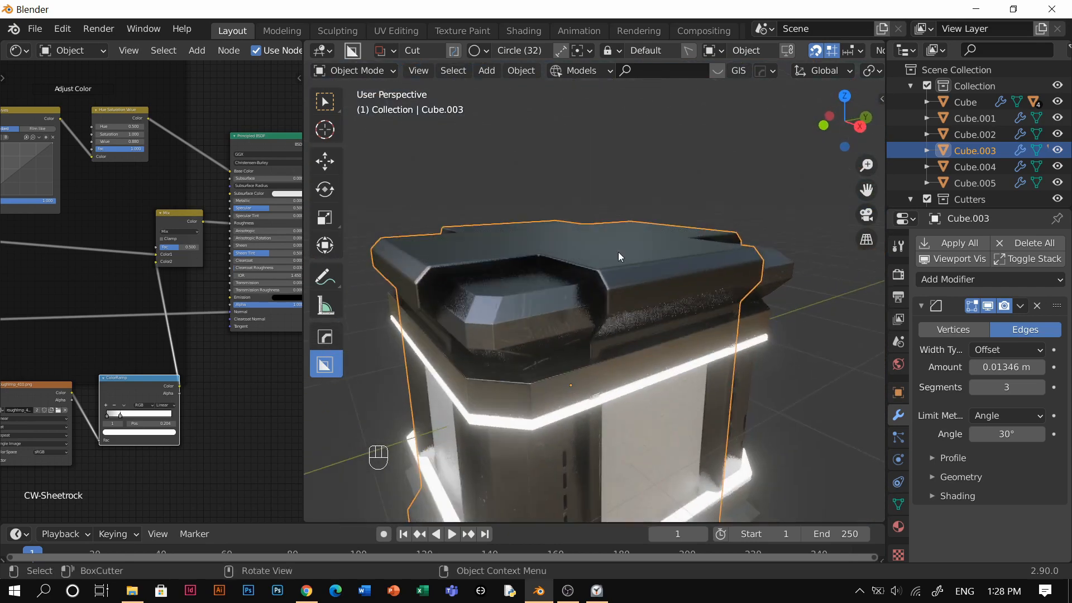
# Undo the ColorRamp connection to the Mix node and switch to the core body's Material.004 nodes.
pyautogui.click(898, 526)
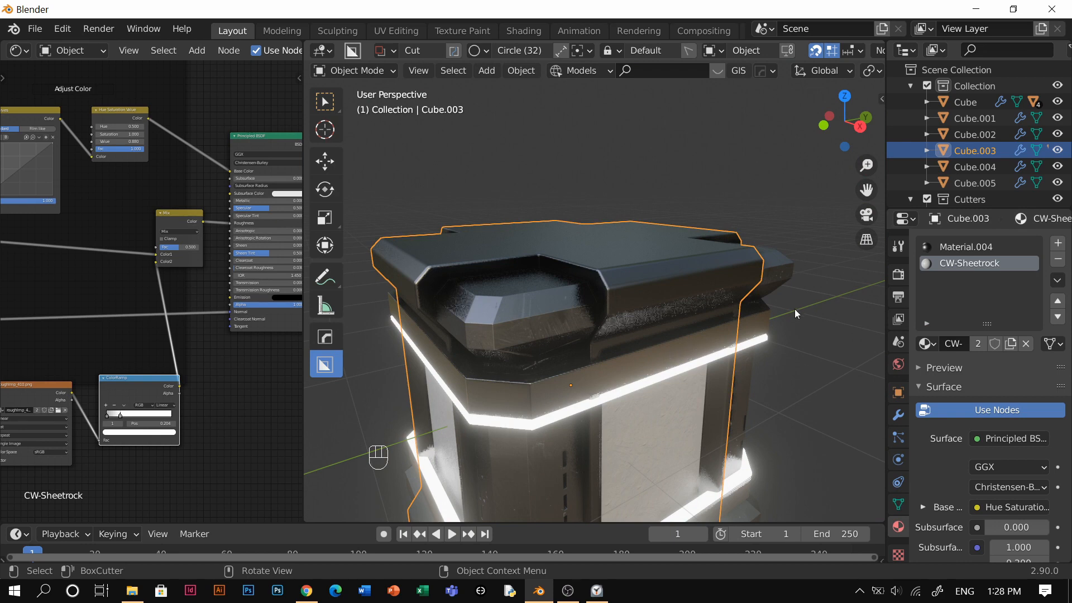
pyautogui.hotkey('ctrl', 'z')
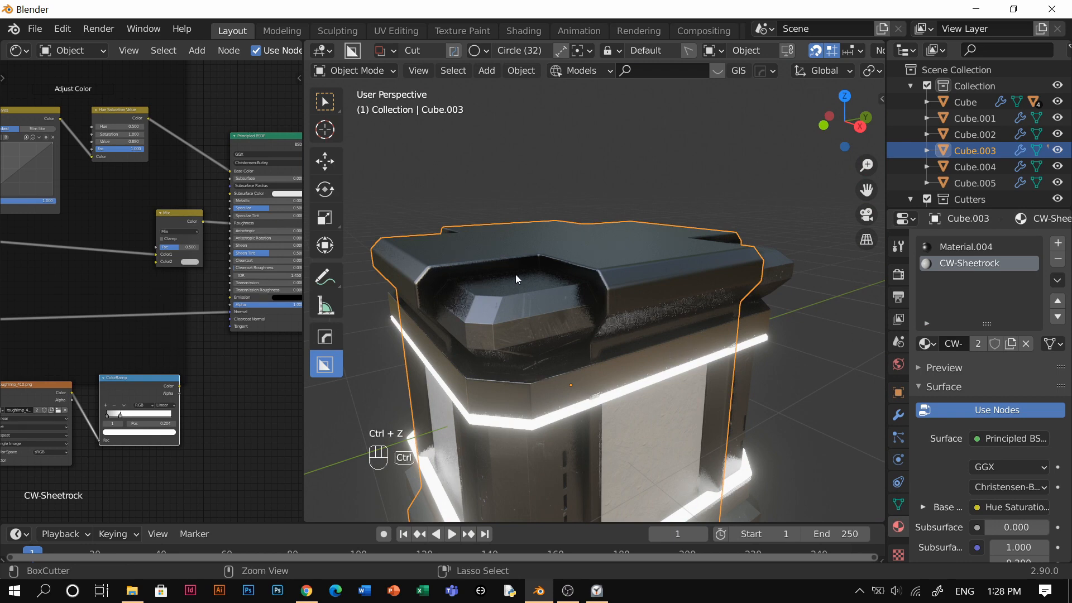
pyautogui.click(968, 250)
pyautogui.press('Home')
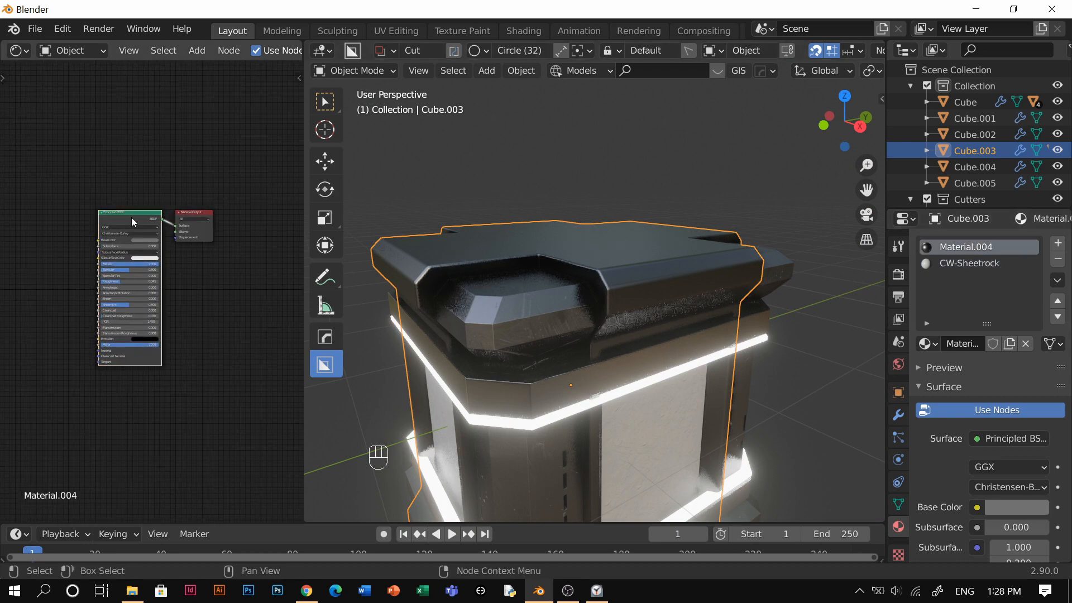
pyautogui.hotkey('ctrl', 't')
pyautogui.scroll(2, 189, 240)
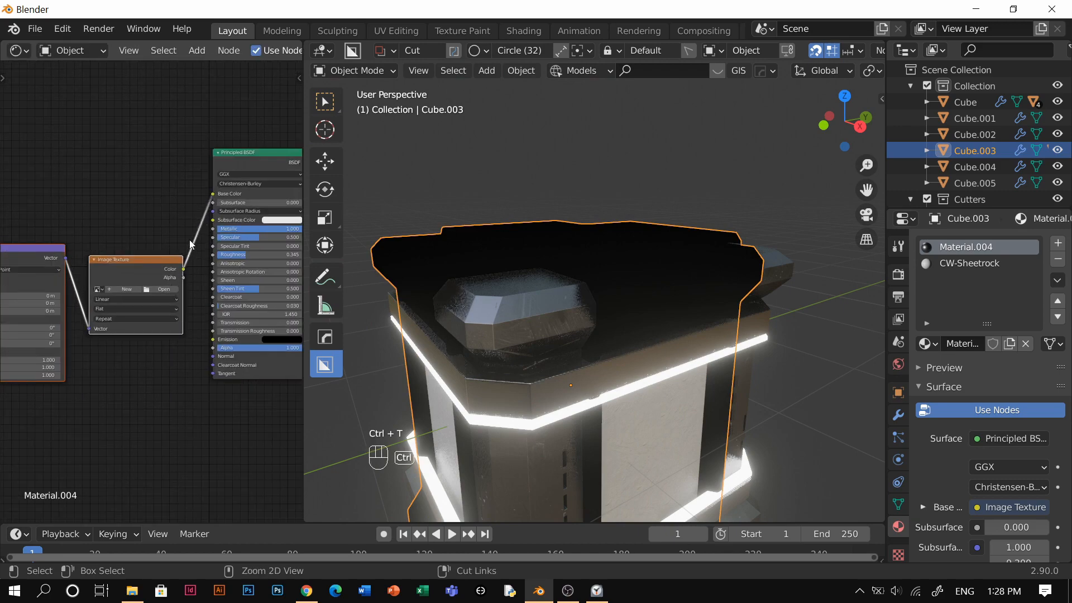
pyautogui.keyDown('ctrl'); pyautogui.moveTo(189, 240); pyautogui.dragTo(180, 276, button='right'); pyautogui.keyUp('ctrl')
pyautogui.moveTo(216, 256); pyautogui.dragTo(213, 255)
pyautogui.hotkey('shift', 'a')
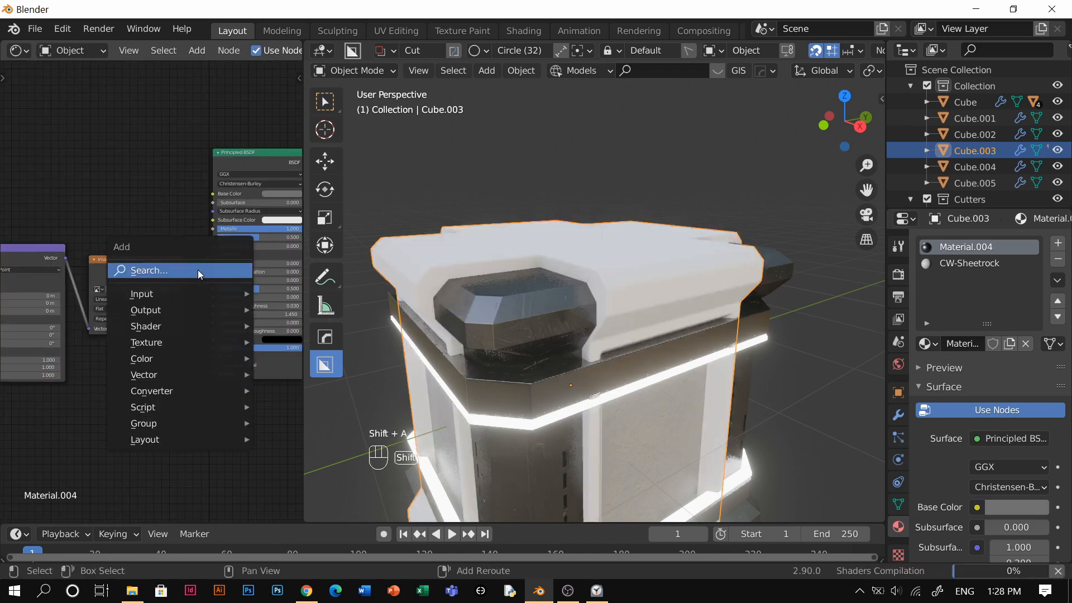
pyautogui.press('Escape')
pyautogui.hotkey('shift', 'a')
pyautogui.press('Escape')
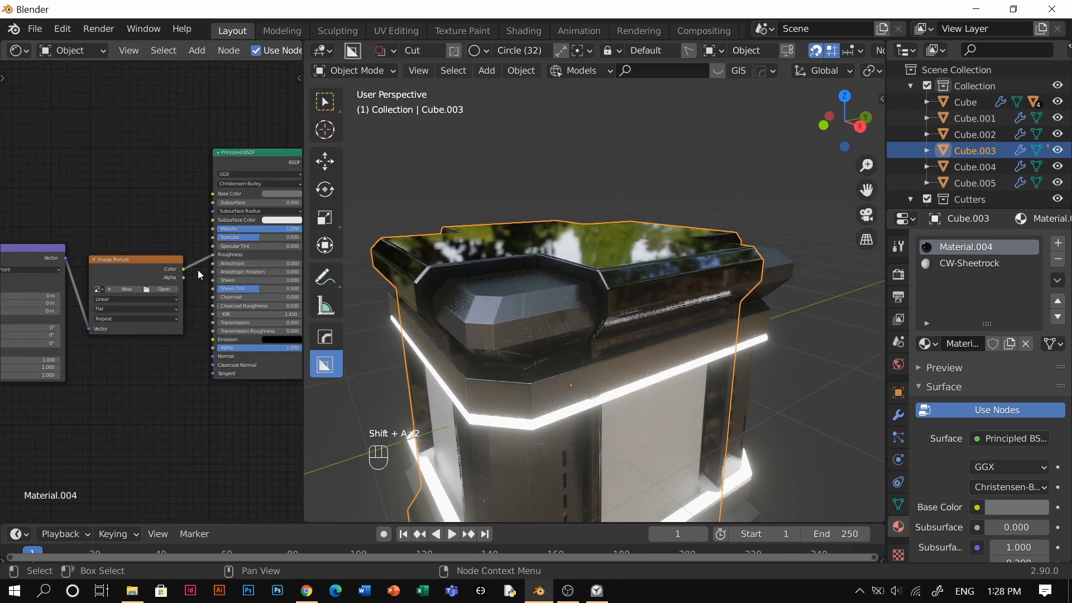
pyautogui.scroll(-3, 167, 267)
pyautogui.press('x')
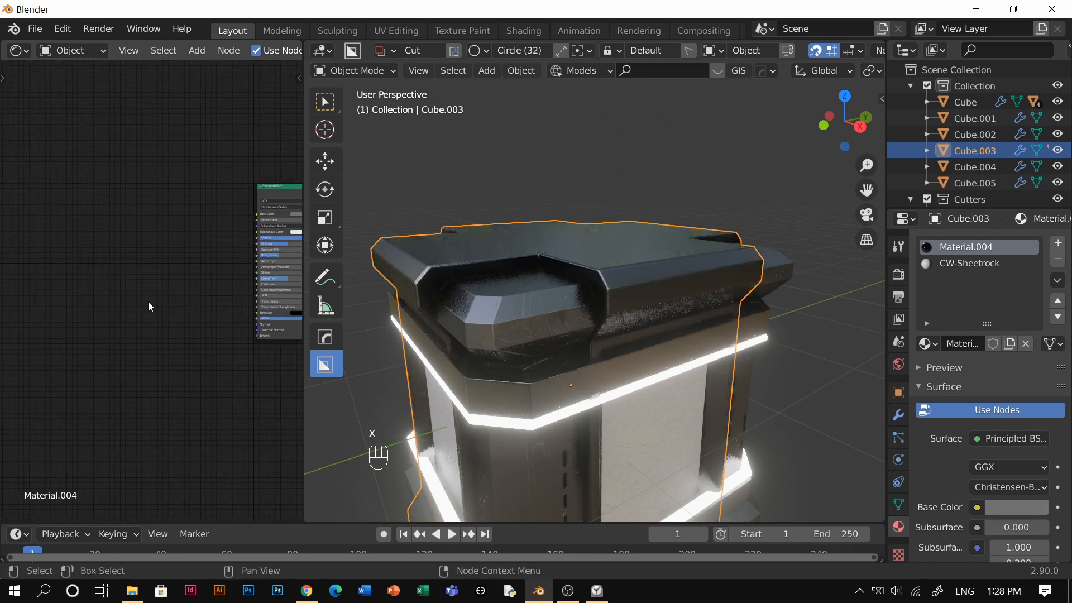
# Paste the copied roughness nodes into Material.004, place them before the Principled BSDF and connect the ColorRamp's color to Roughness.
pyautogui.hotkey('ctrl', 'v')
pyautogui.keyDown('shift'); pyautogui.moveTo(206, 249); pyautogui.dragTo(172, 255, button='middle'); pyautogui.keyUp('shift')
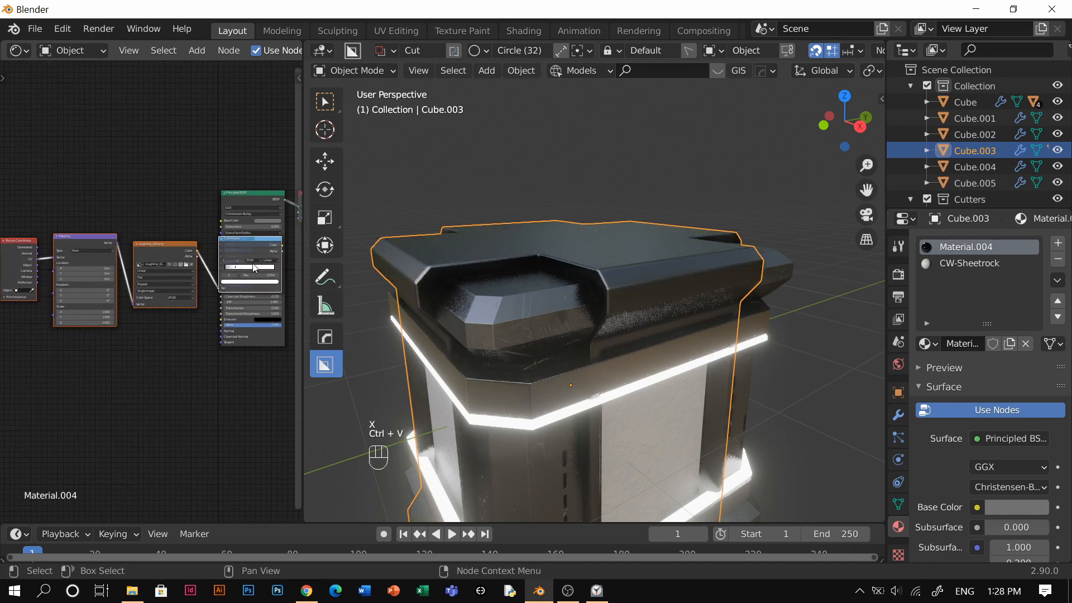
pyautogui.moveTo(172, 255); pyautogui.dragTo(86, 266)
pyautogui.scroll(3, 205, 267)
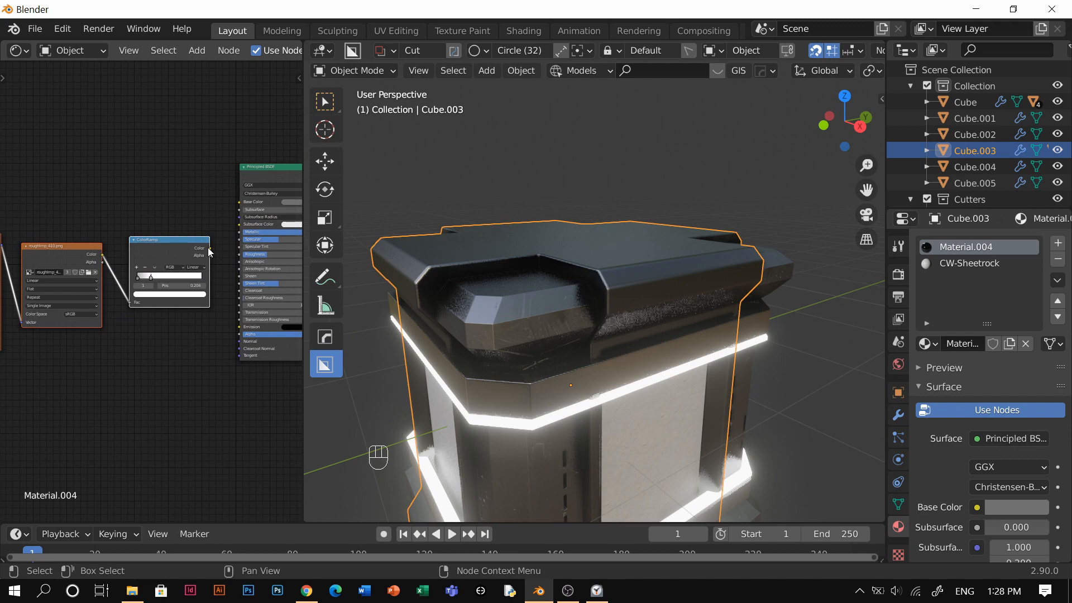
pyautogui.moveTo(239, 261); pyautogui.dragTo(241, 254)
pyautogui.scroll(4, 662, 347)
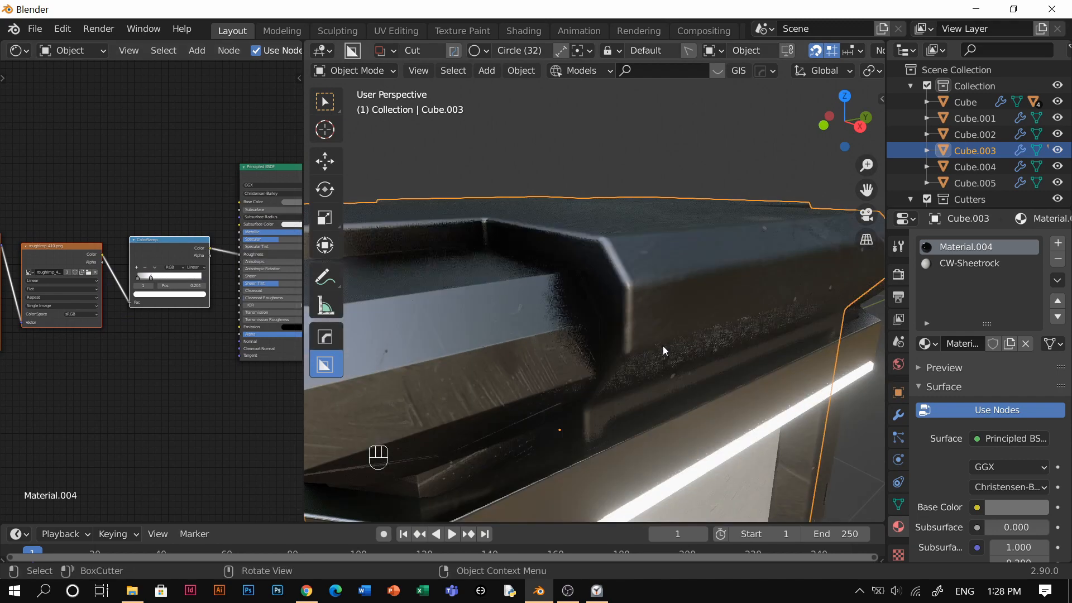
# UV-unwrap all faces of the core body with Cube Projection and move the ColorRamp's white stop to 0.274.
pyautogui.press('Tab')
pyautogui.press('a')
pyautogui.press('a')
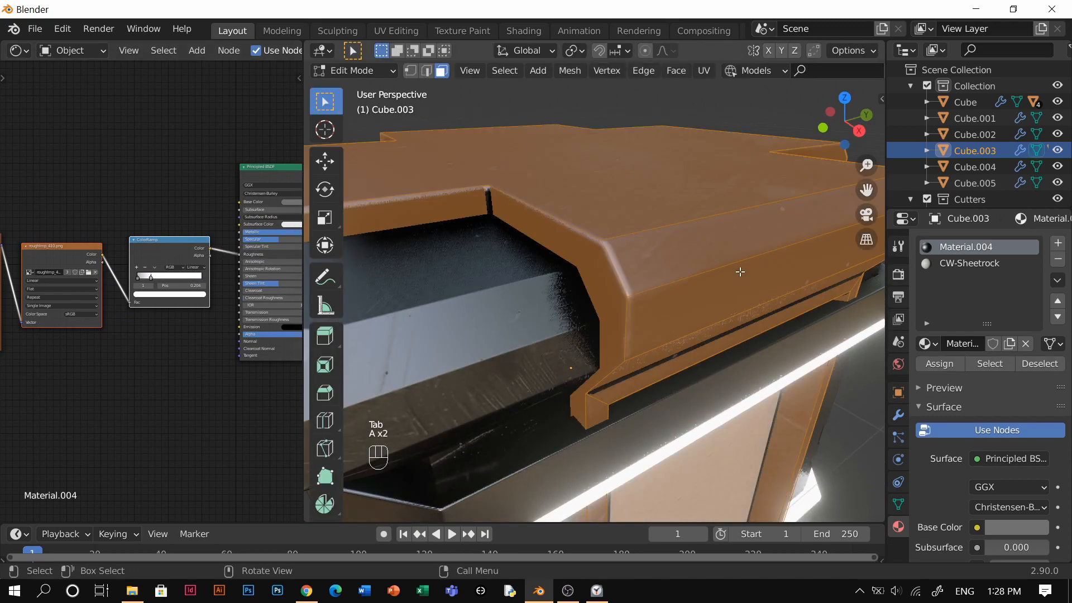
pyautogui.press('u')
pyautogui.press('c')
pyautogui.press('Tab')
pyautogui.moveTo(718, 229); pyautogui.dragTo(653, 204, button='middle')
pyautogui.scroll(-5, 652, 163)
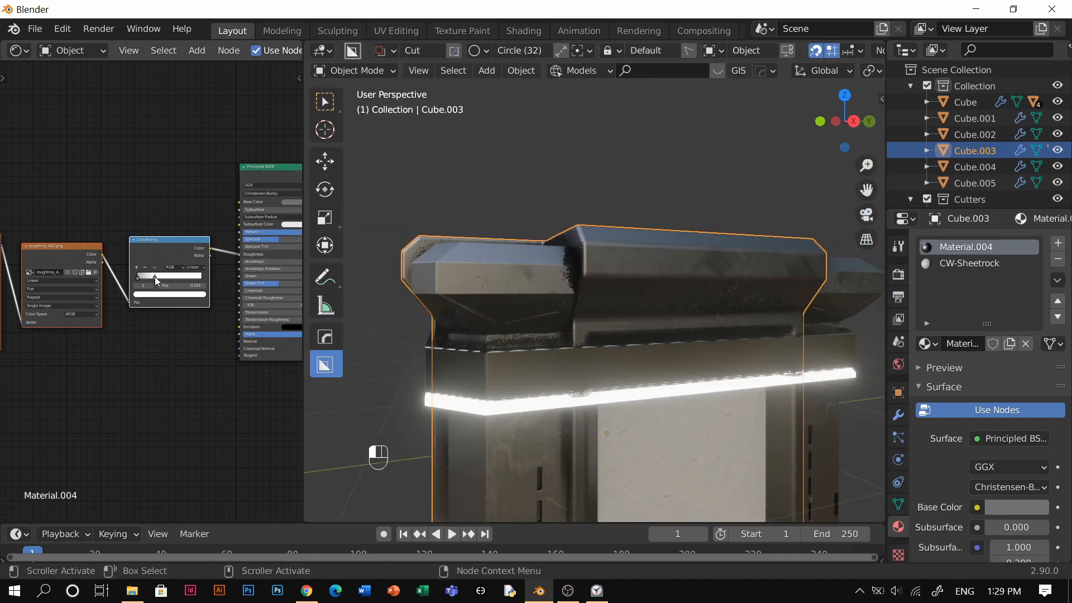
pyautogui.scroll(-3, 732, 364)
# Paste the copied roughness nodes into the trim band's Material.002 and connect the ColorRamp's color to Roughness.
pyautogui.click(642, 334)
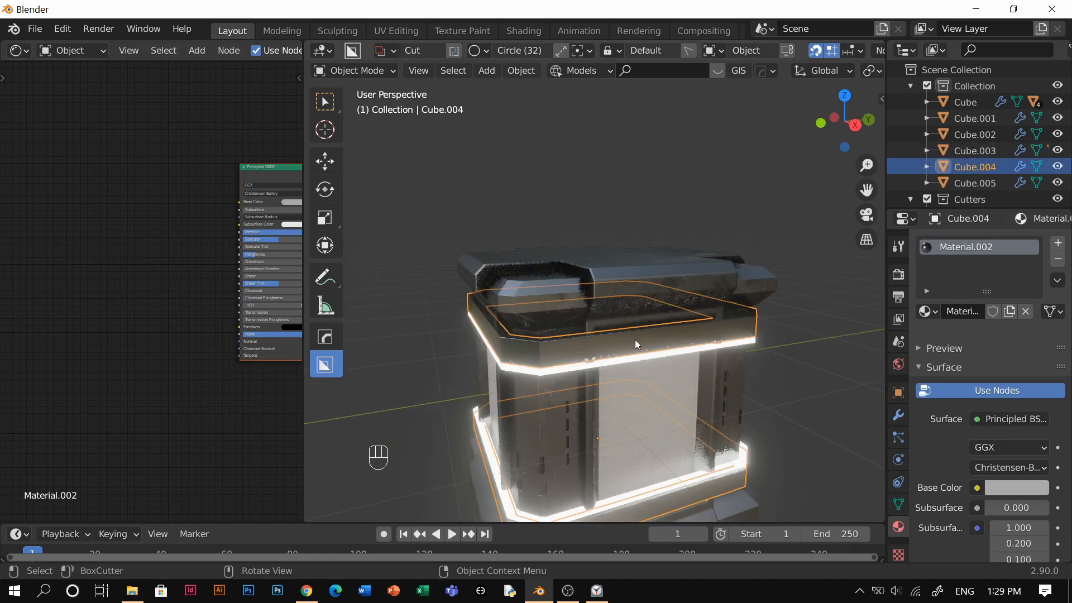
pyautogui.hotkey('ctrl', 't')
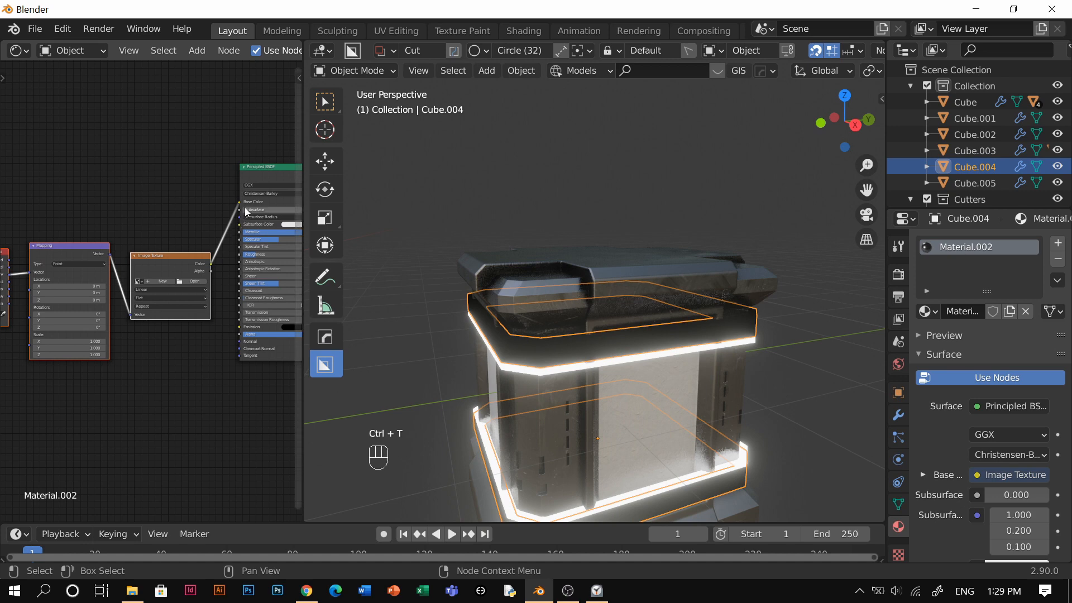
pyautogui.hotkey('ctrl', 'x')
pyautogui.hotkey('ctrl', 'v')
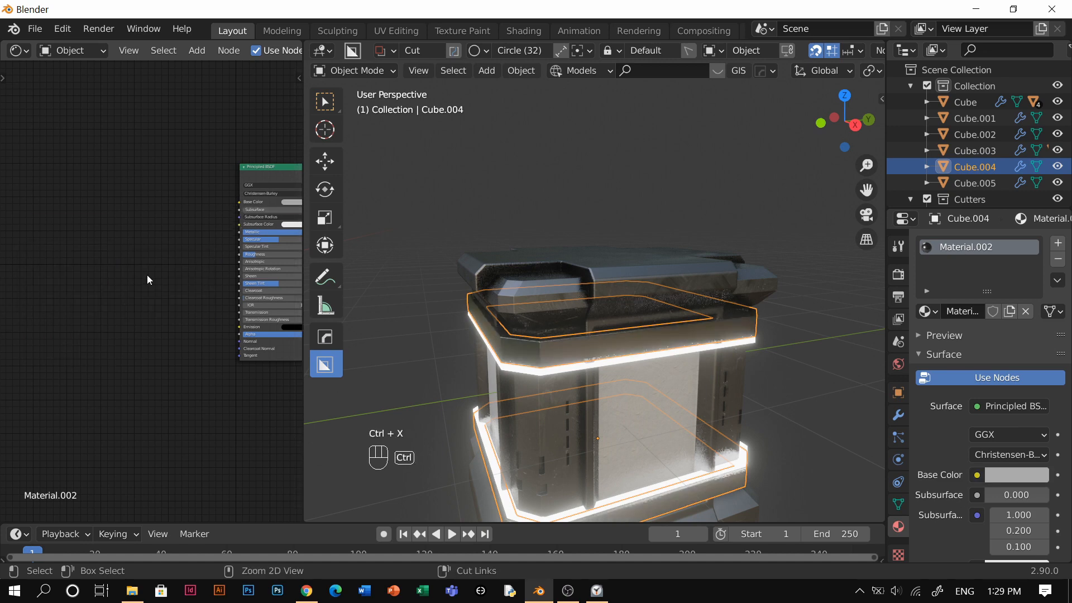
pyautogui.moveTo(185, 247); pyautogui.dragTo(71, 271)
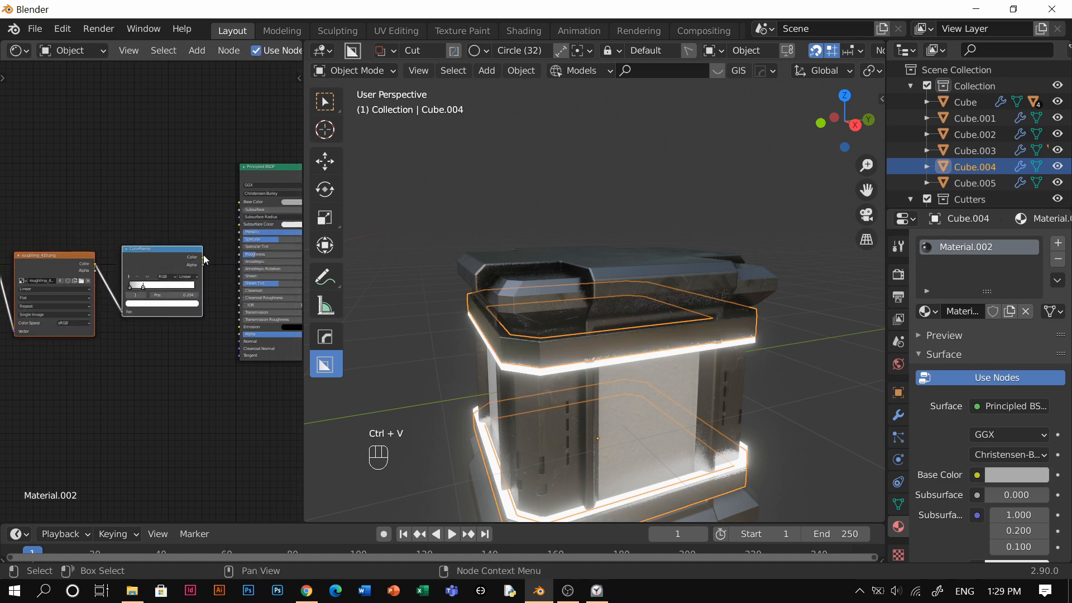
pyautogui.moveTo(236, 255); pyautogui.dragTo(237, 256)
pyautogui.scroll(2, 223, 277)
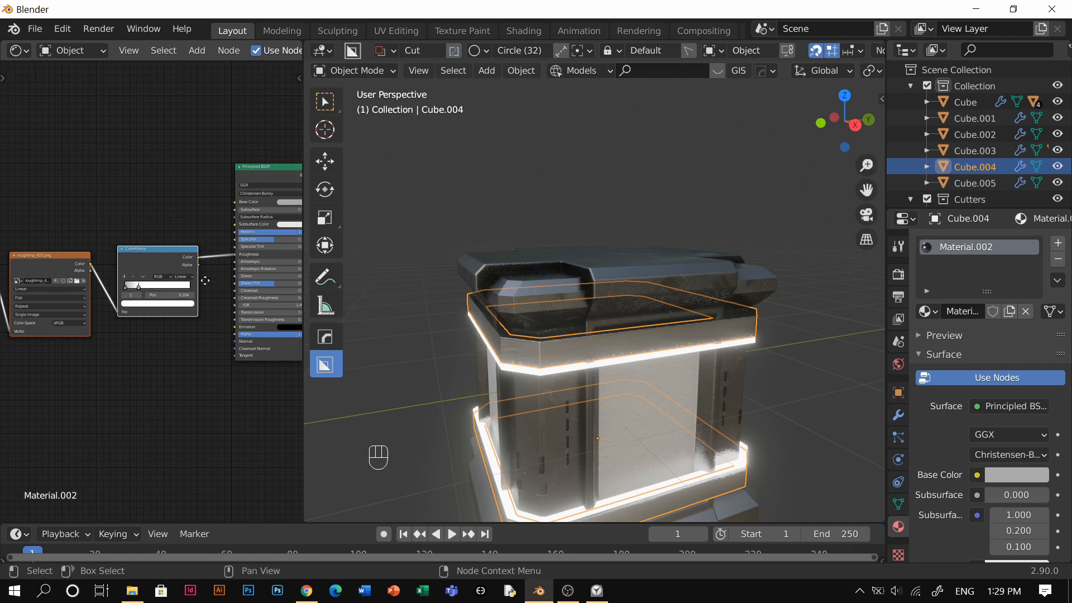
# UV-unwrap all faces of the trim band Cube.004.
pyautogui.moveTo(635, 381); pyautogui.dragTo(654, 356, button='middle')
pyautogui.scroll(3, 798, 364)
pyautogui.press('Tab')
pyautogui.press('a')
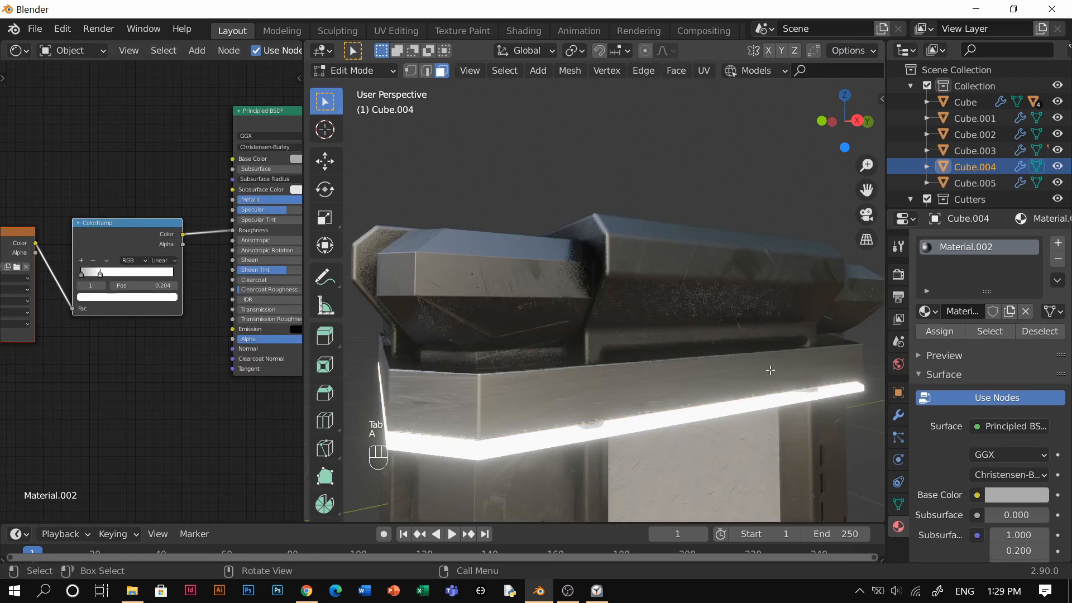
pyautogui.press('Tab')
pyautogui.click(665, 269)
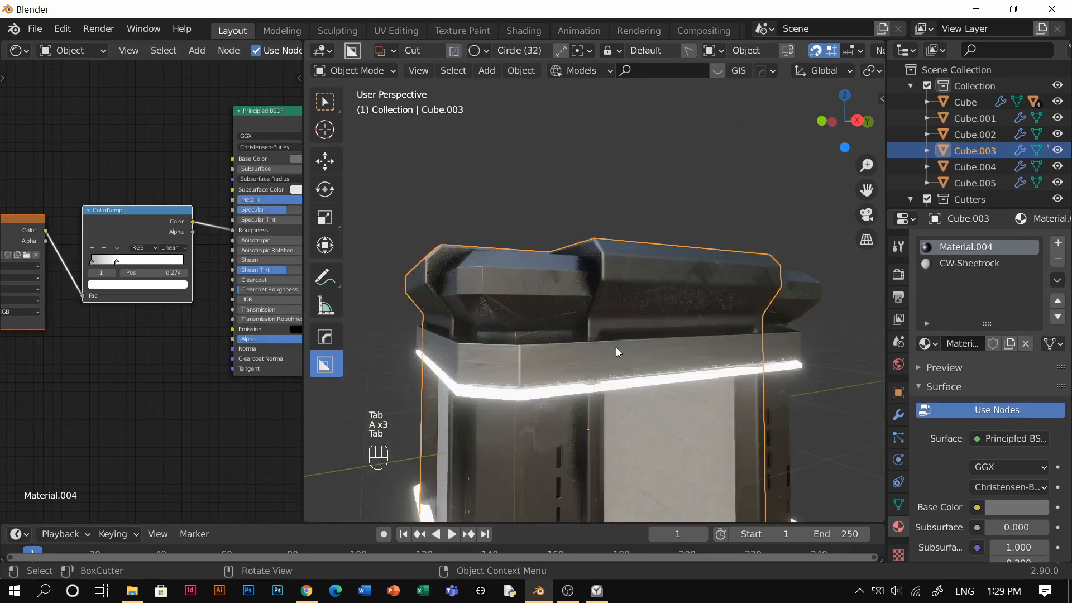
pyautogui.press('Tab')
pyautogui.click(805, 356)
pyautogui.press('a')
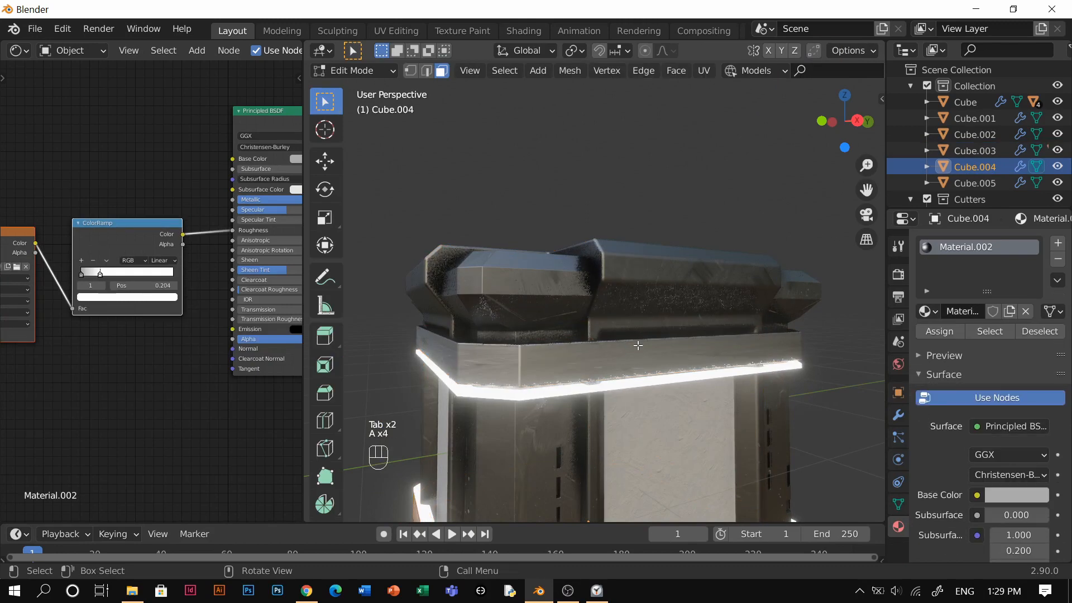
pyautogui.press('u')
pyautogui.click(631, 427)
pyautogui.press('Tab')
# Move the white stop of Material.002's ColorRamp to 0.220 and inspect the corner slice and the whole pedestal.
pyautogui.scroll(3, 612, 268)
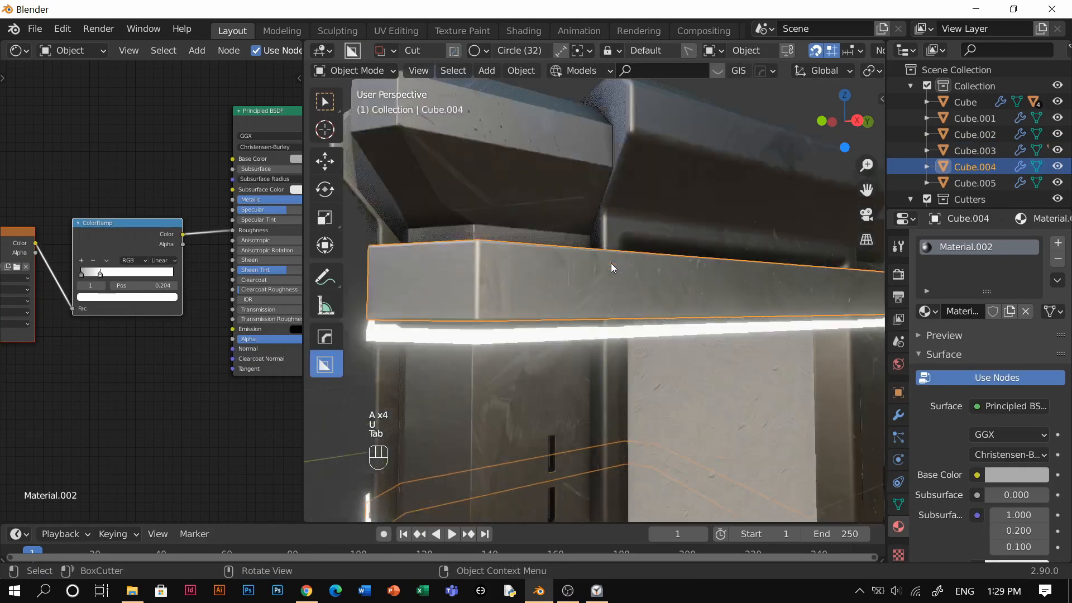
pyautogui.scroll(2, 612, 268)
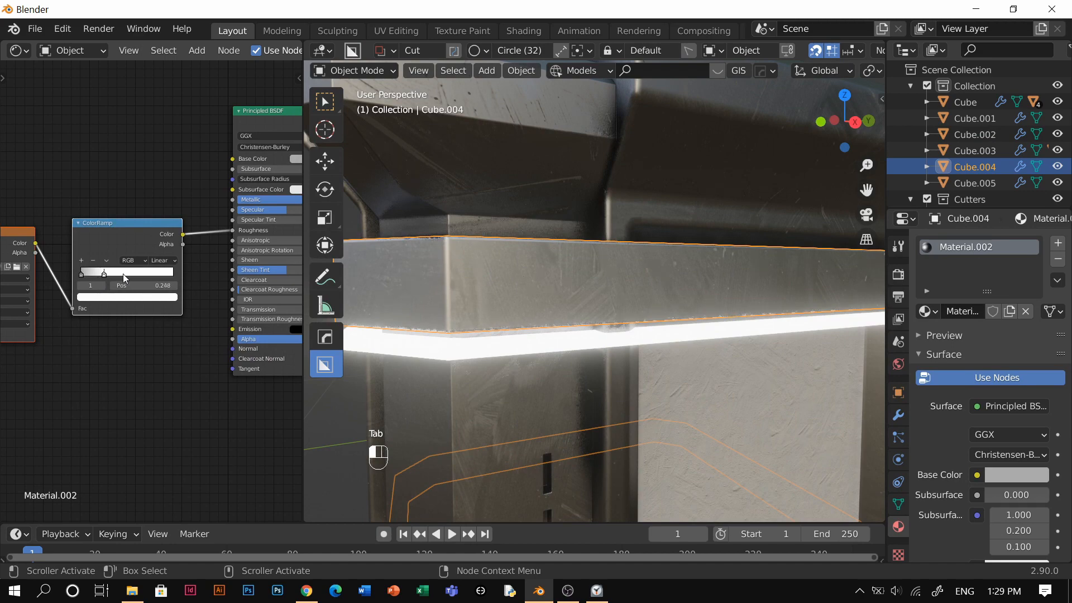
pyautogui.scroll(-5, 732, 330)
pyautogui.moveTo(732, 330); pyautogui.dragTo(733, 334, button='middle')
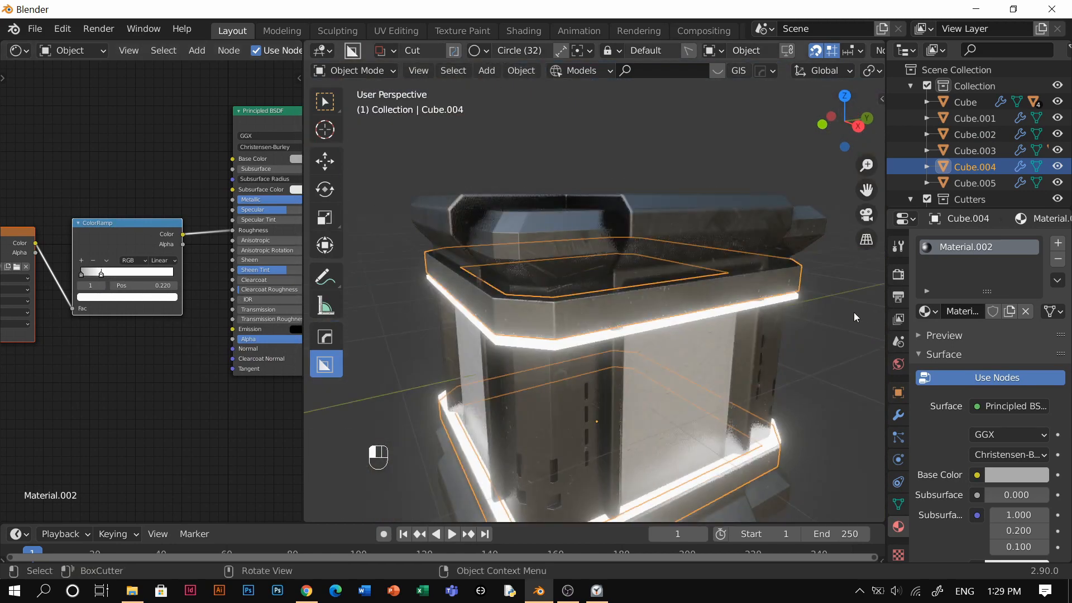
pyautogui.click(557, 393)
pyautogui.moveTo(557, 393); pyautogui.dragTo(612, 259, button='middle')
pyautogui.scroll(5, 682, 239)
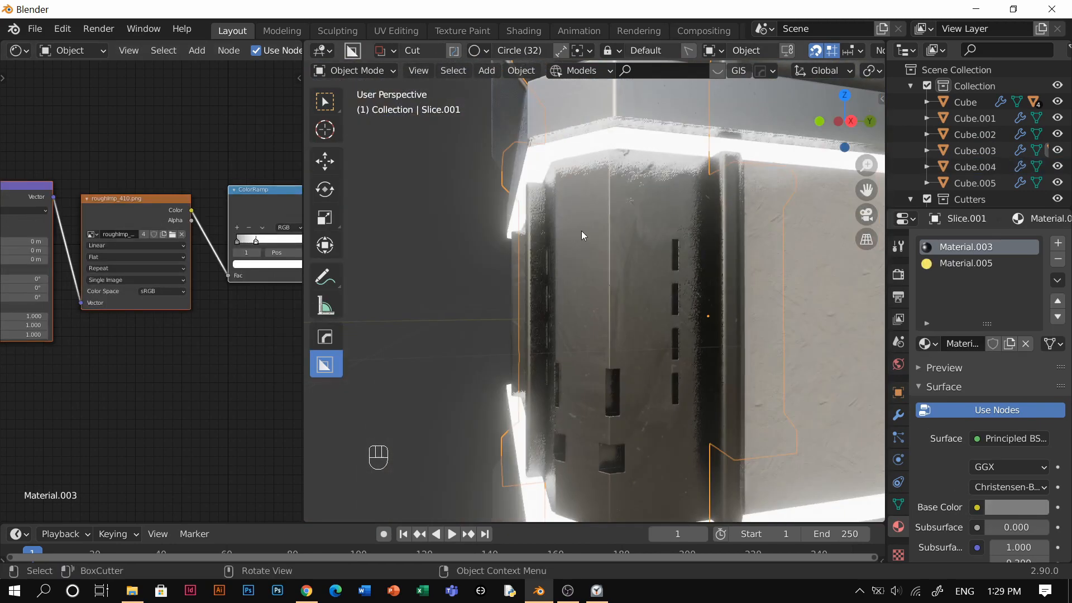
pyautogui.scroll(-5, 592, 240)
pyautogui.moveTo(720, 313); pyautogui.dragTo(698, 357, button='middle')
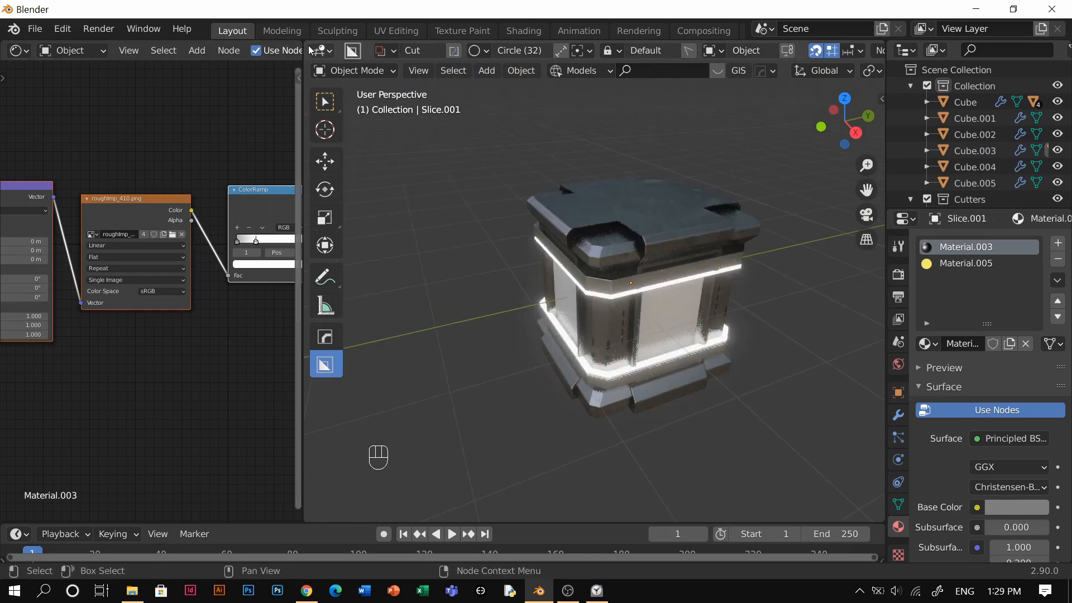
# Expand the 3D viewport over the node editor and add a plane mesh to the scene.
pyautogui.moveTo(311, 51); pyautogui.dragTo(167, 112)
pyautogui.scroll(3, 521, 187)
pyautogui.hotkey('shift', 'a')
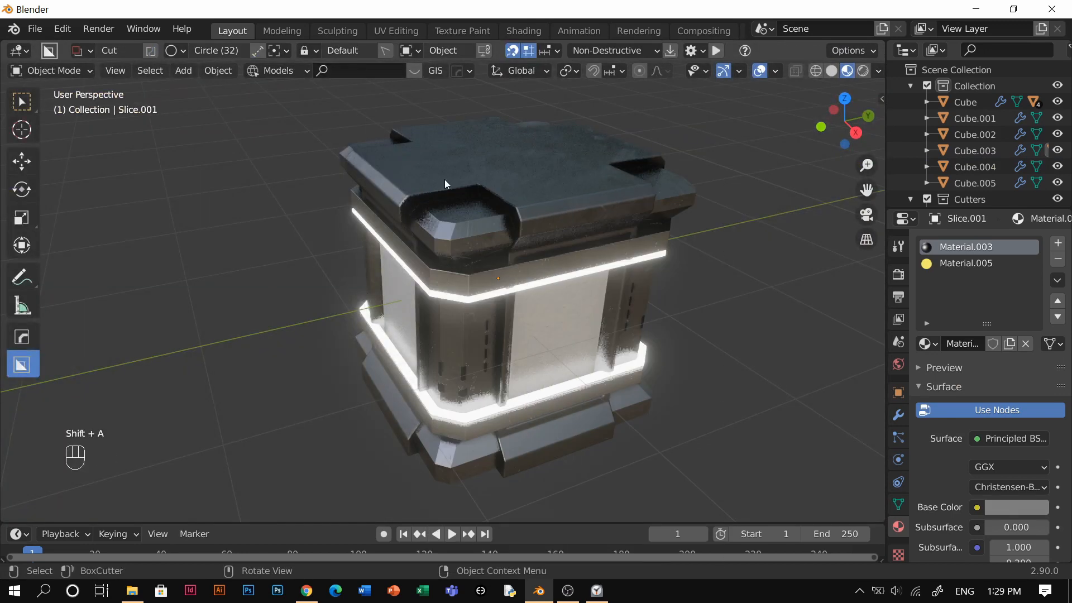
pyautogui.hotkey('shift', 'a')
pyautogui.moveTo(441, 174)
pyautogui.click(558, 219)
pyautogui.press('s')
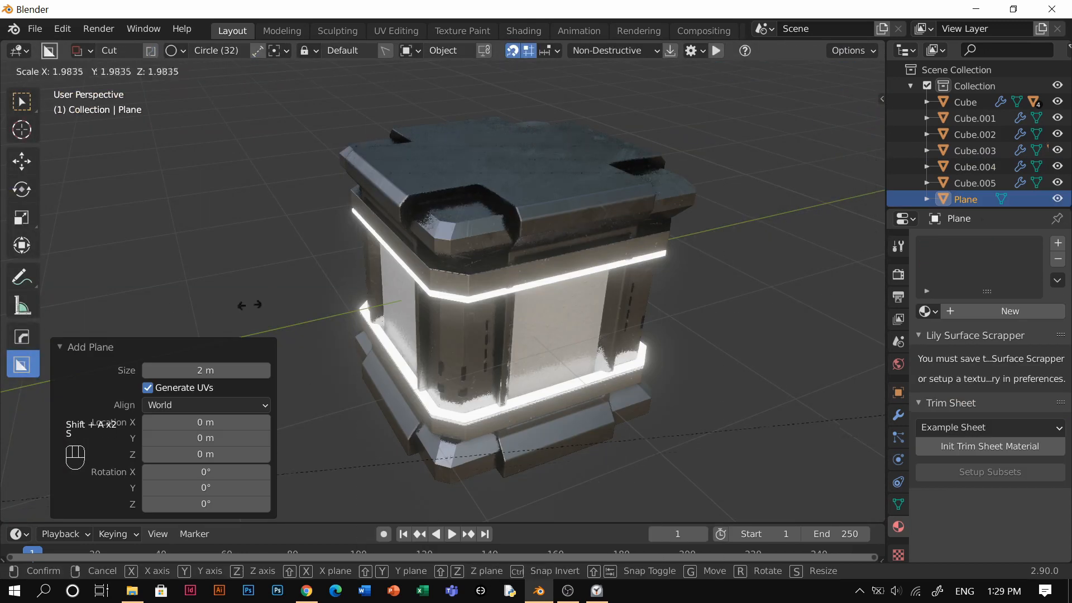
pyautogui.rightClick(250, 305)
# Move the plane 5.8605 m along Y under the pedestal and scale it by 8.709.
pyautogui.scroll(-10, 419, 357)
pyautogui.press('g')
pyautogui.press('y')
pyautogui.click(531, 342)
pyautogui.press('s')
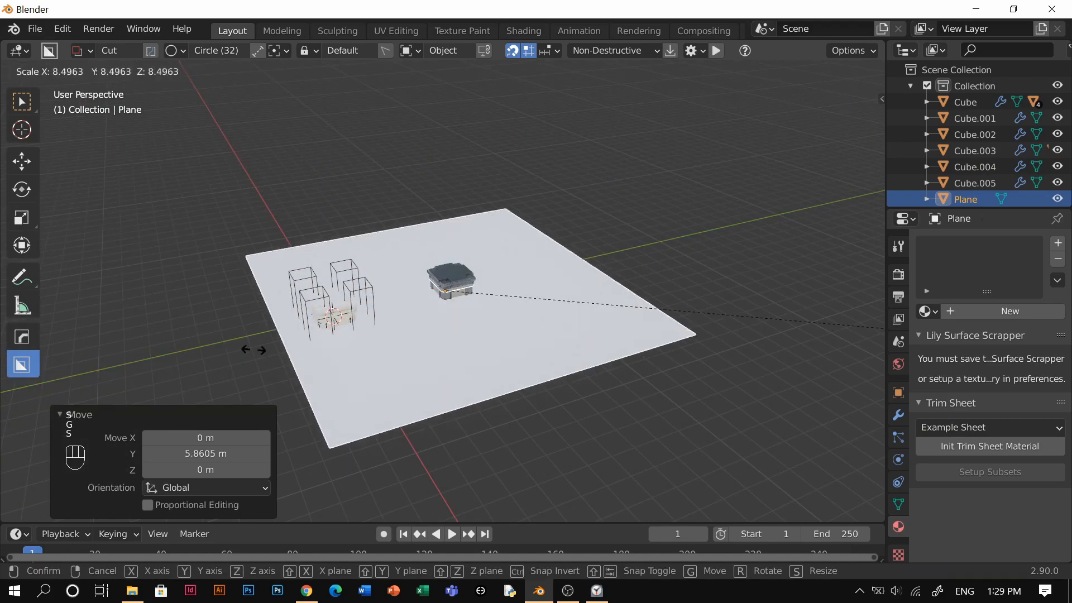
pyautogui.click(514, 378)
# Lower the floor plane 1.0263 m along Z towards the base of the pedestal.
pyautogui.scroll(6, 629, 342)
pyautogui.press('g')
pyautogui.press('z')
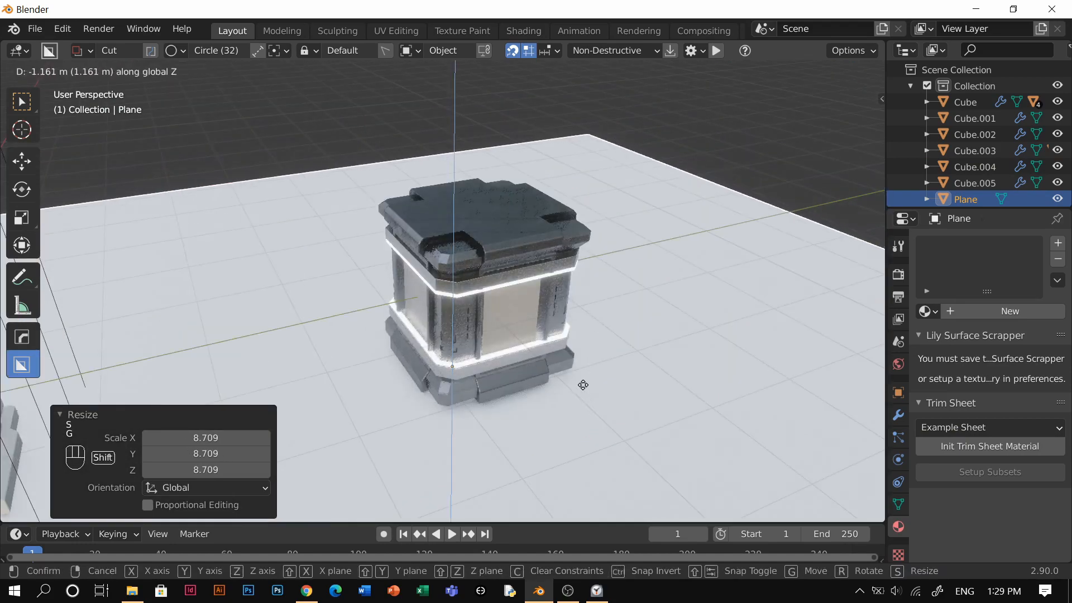
pyautogui.click(613, 318)
pyautogui.moveTo(561, 318); pyautogui.dragTo(537, 280, button='middle')
pyautogui.scroll(3, 514, 369)
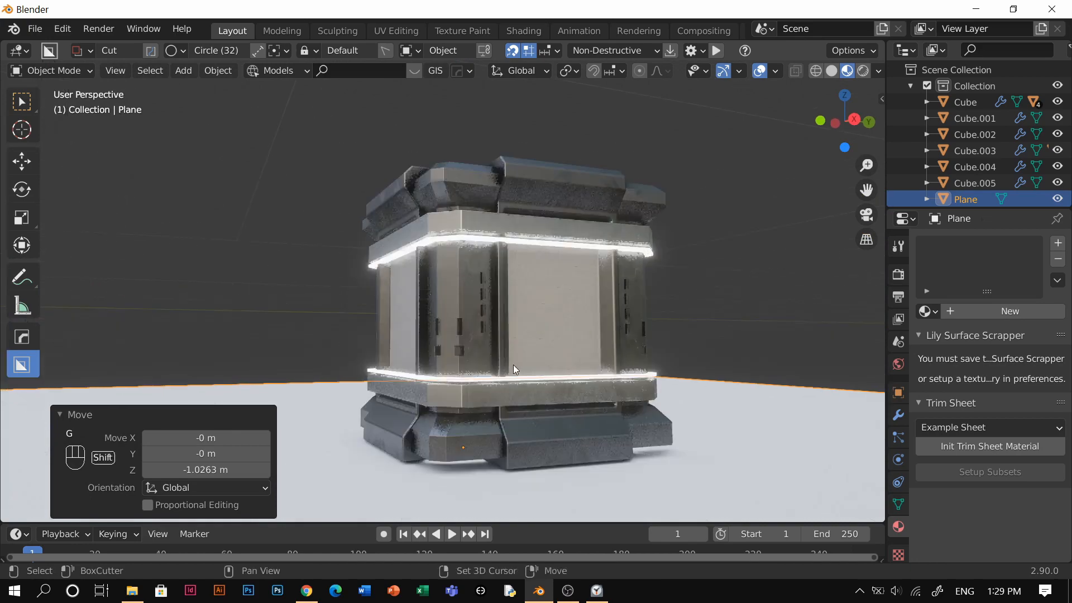
# Fine-tune the floor plane's height along Z against the underside of the pedestal, and deselect it.
pyautogui.moveTo(515, 369)
pyautogui.mouseDown(button='middle')
pyautogui.moveTo(509, 383)
pyautogui.moveTo(506, 374)
pyautogui.mouseUp(button='middle')
pyautogui.press('g')
pyautogui.press('z')
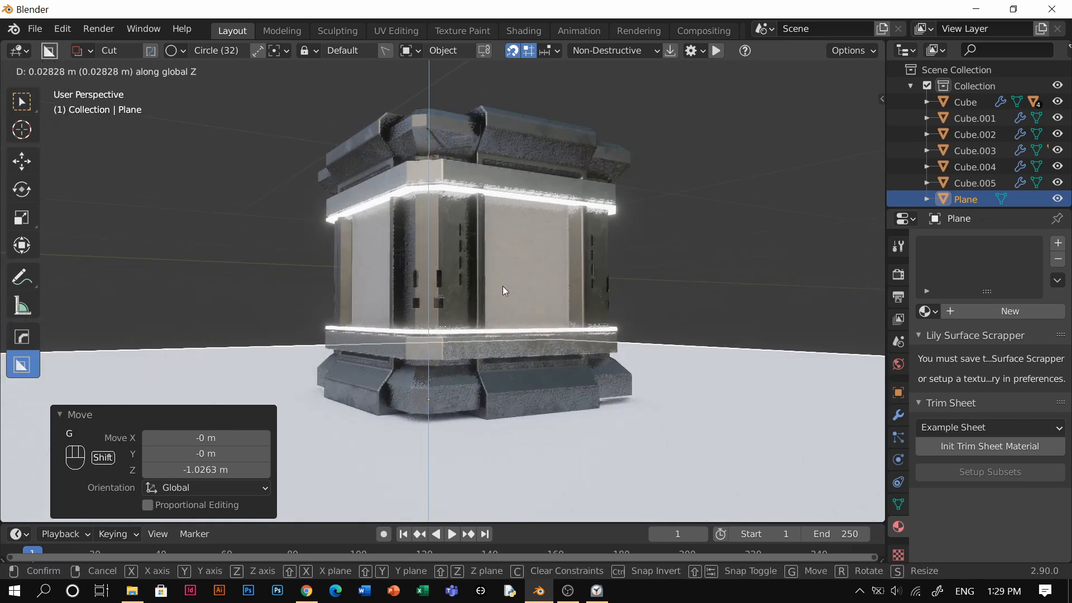
pyautogui.click(502, 286)
pyautogui.click(718, 300)
pyautogui.moveTo(642, 321); pyautogui.dragTo(581, 338, button='middle')
pyautogui.scroll(-5, 585, 360)
pyautogui.hotkey('shift', 'a')
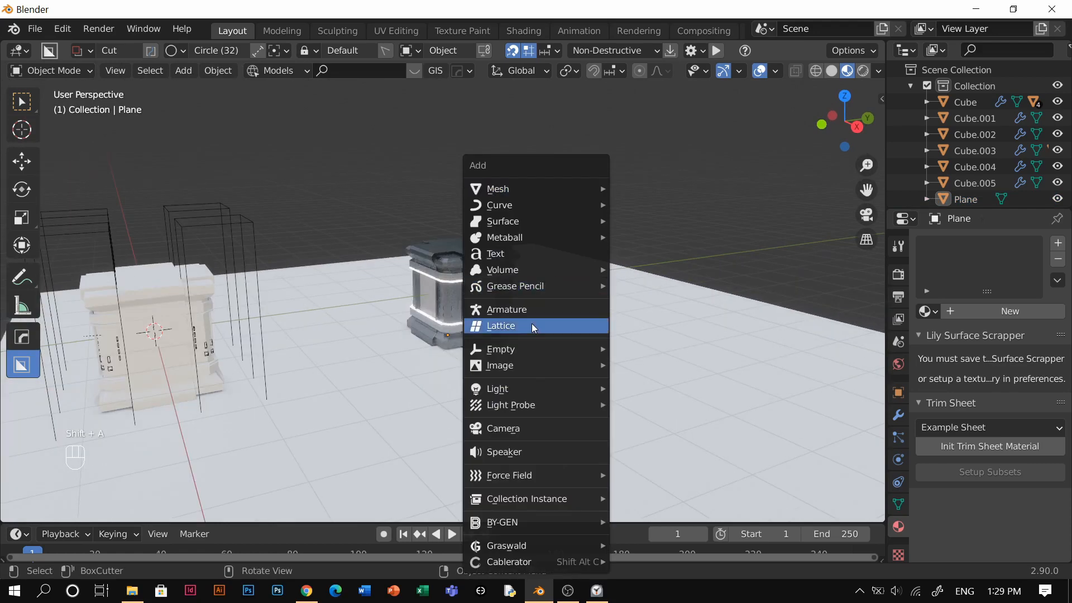
pyautogui.press('Escape')
pyautogui.scroll(5, 483, 323)
pyautogui.moveTo(468, 271); pyautogui.dragTo(487, 280, button='middle')
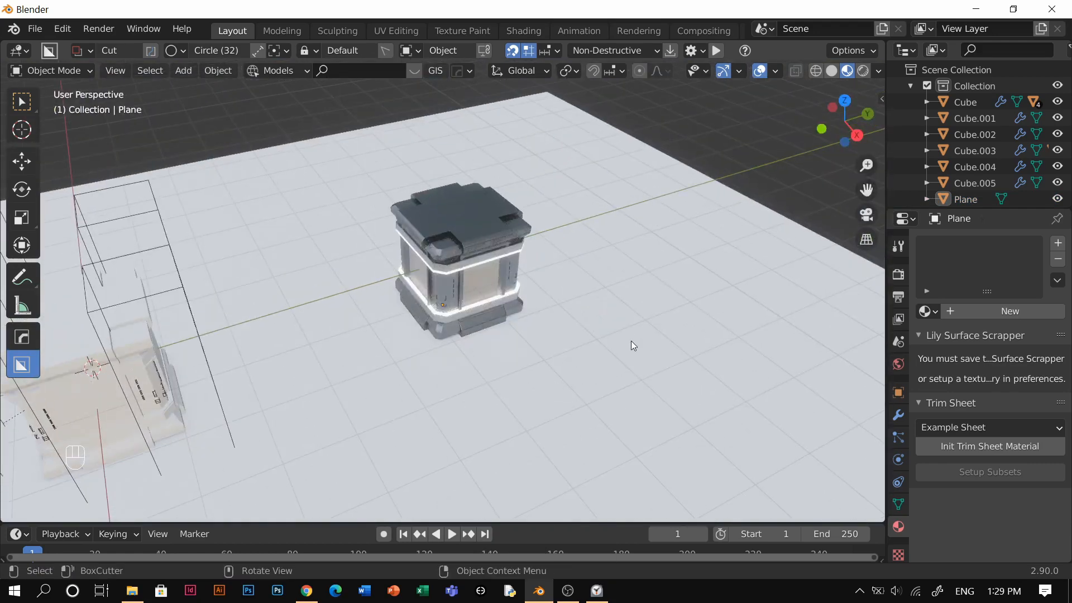
# Assign the existing Material.002 to the floor plane.
pyautogui.hotkey('alt', 'm')
pyautogui.press('Escape')
pyautogui.click(927, 311)
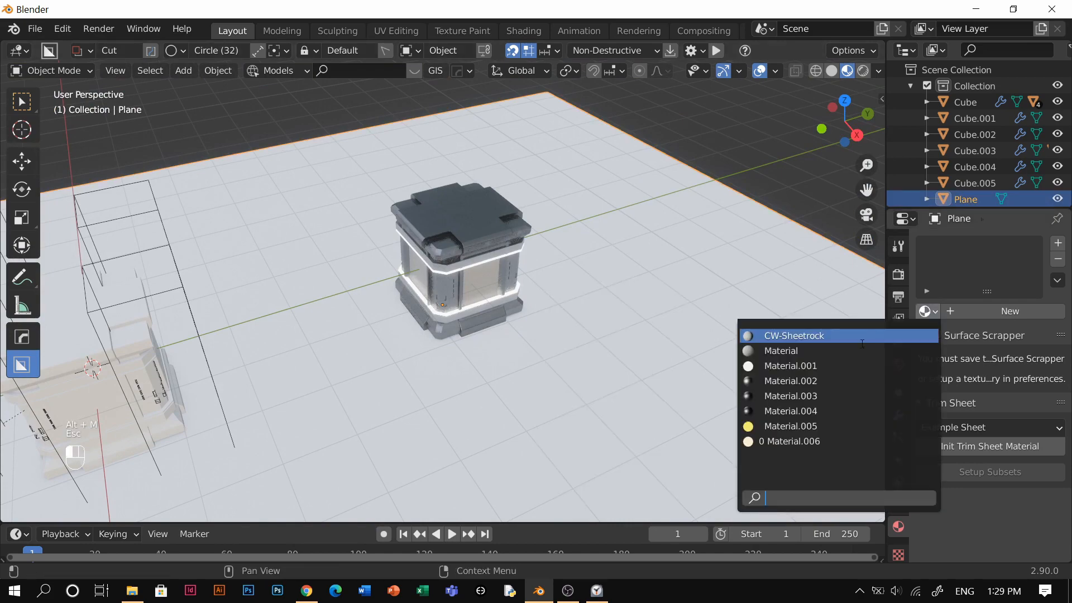
pyautogui.click(815, 383)
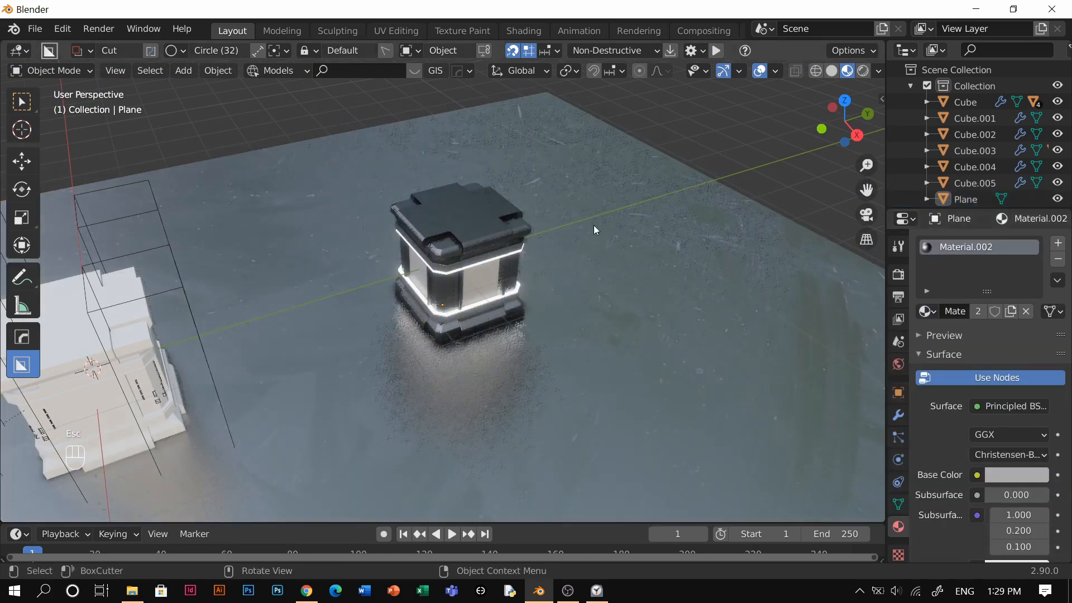
# Add a camera and align it to the current view of the textured pedestal.
pyautogui.scroll(3, 598, 235)
pyautogui.hotkey('shift', 'a')
pyautogui.click(554, 429)
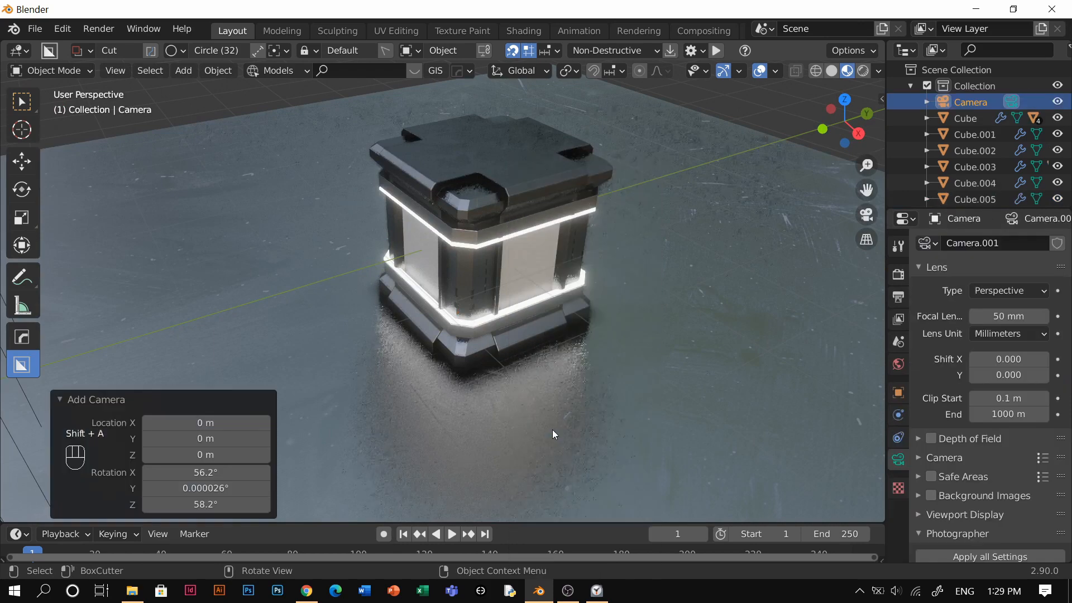
pyautogui.hotkey('shift', 'ctrl', '0')
# Fly the camera with walk navigation to a low angle near the pedestal's corner, framing the whole pedestal left of centre.
pyautogui.hotkey('shift', '`')
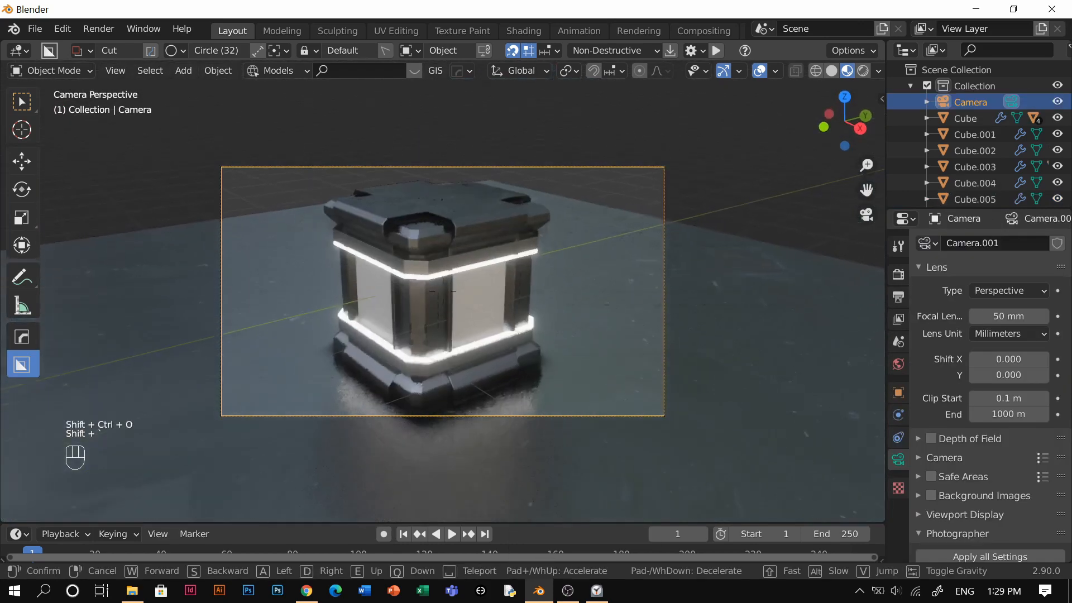
pyautogui.press('q')
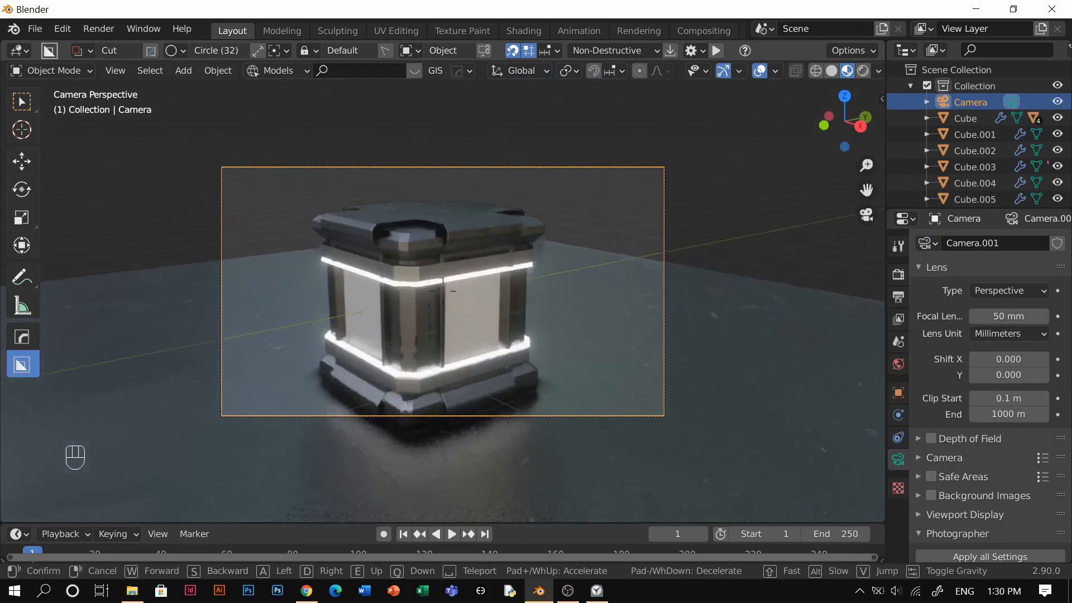
pyautogui.press('w')
pyautogui.press('w')
pyautogui.press('a')
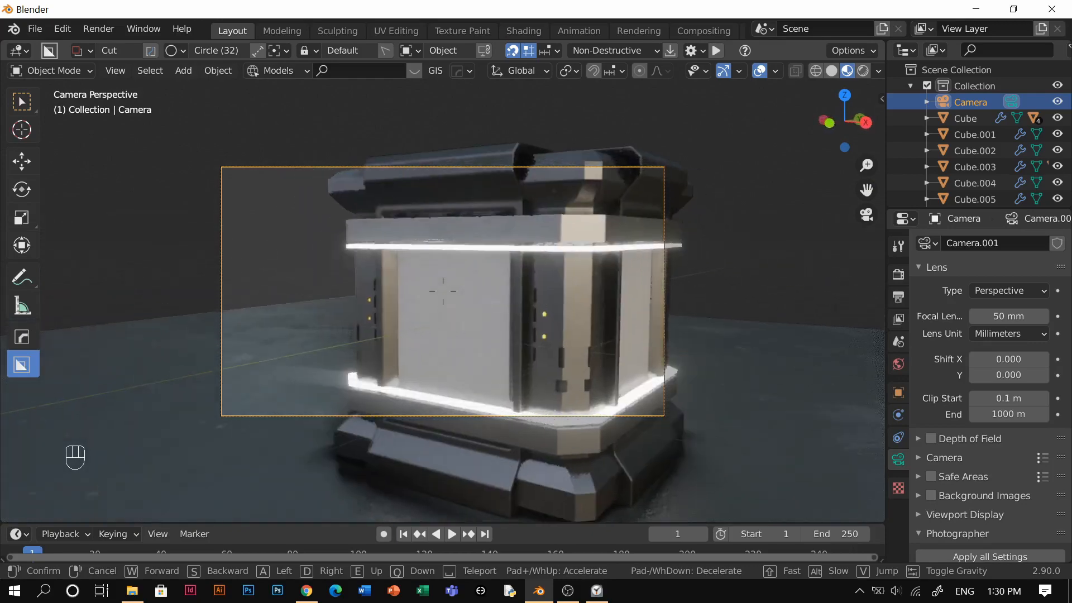
pyautogui.press('s')
pyautogui.press('a')
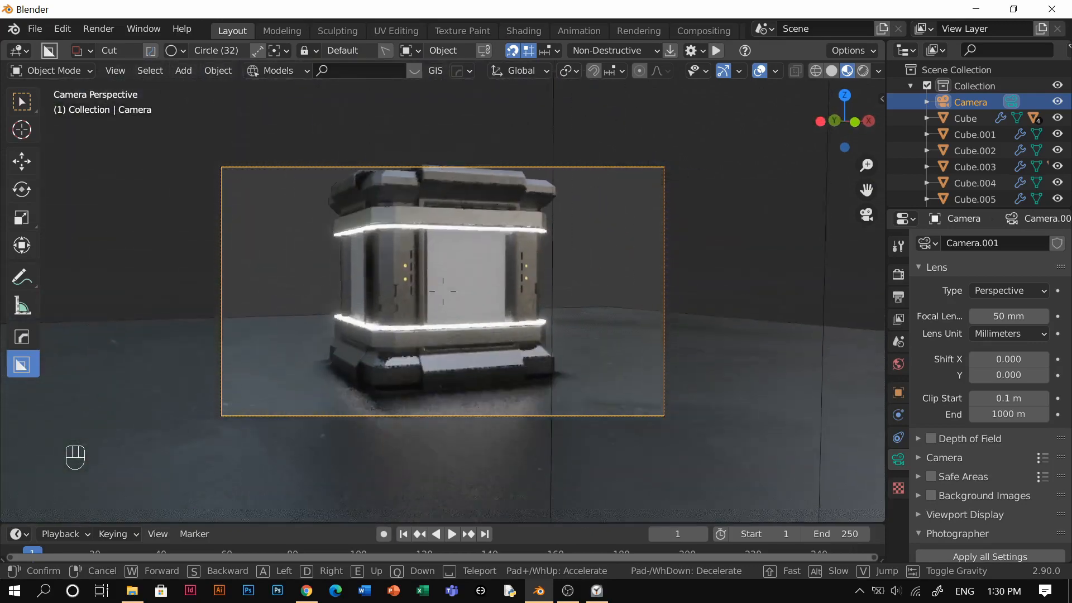
pyautogui.press('q')
pyautogui.press('a')
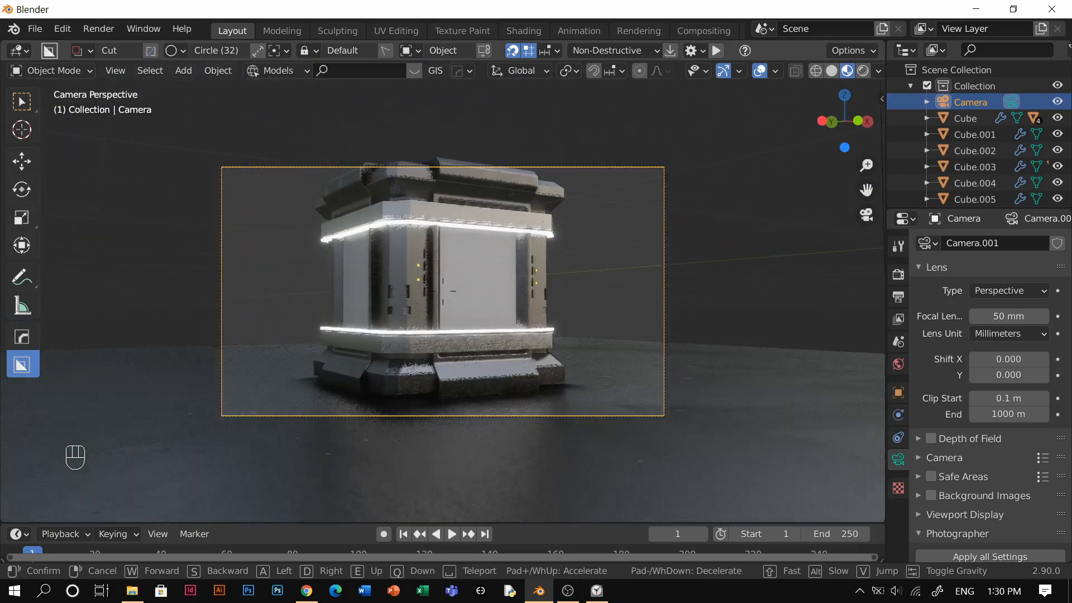
pyautogui.press('w')
pyautogui.press('q')
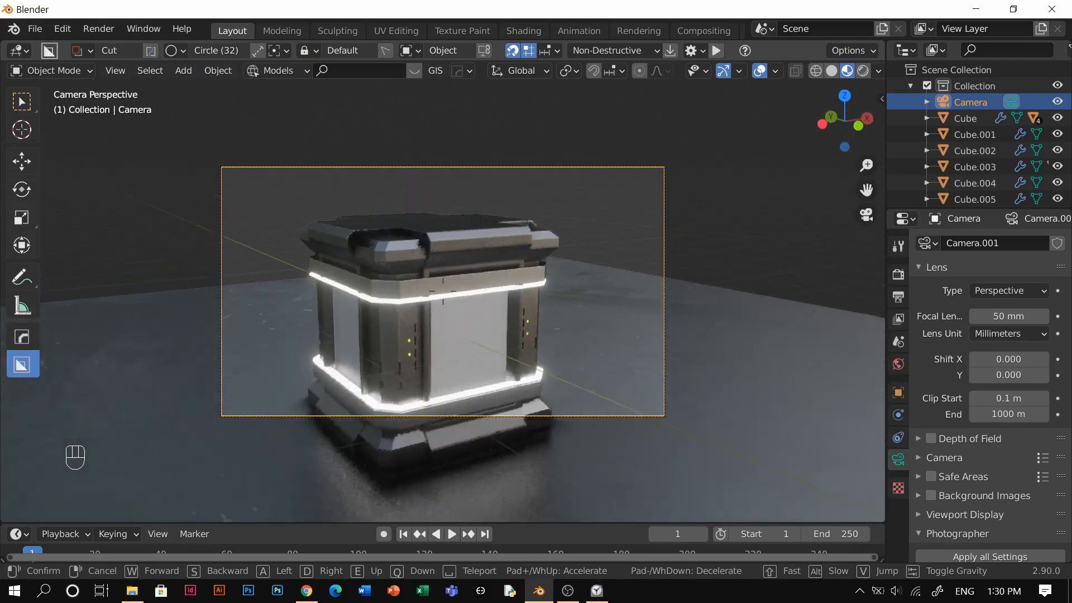
pyautogui.press('s')
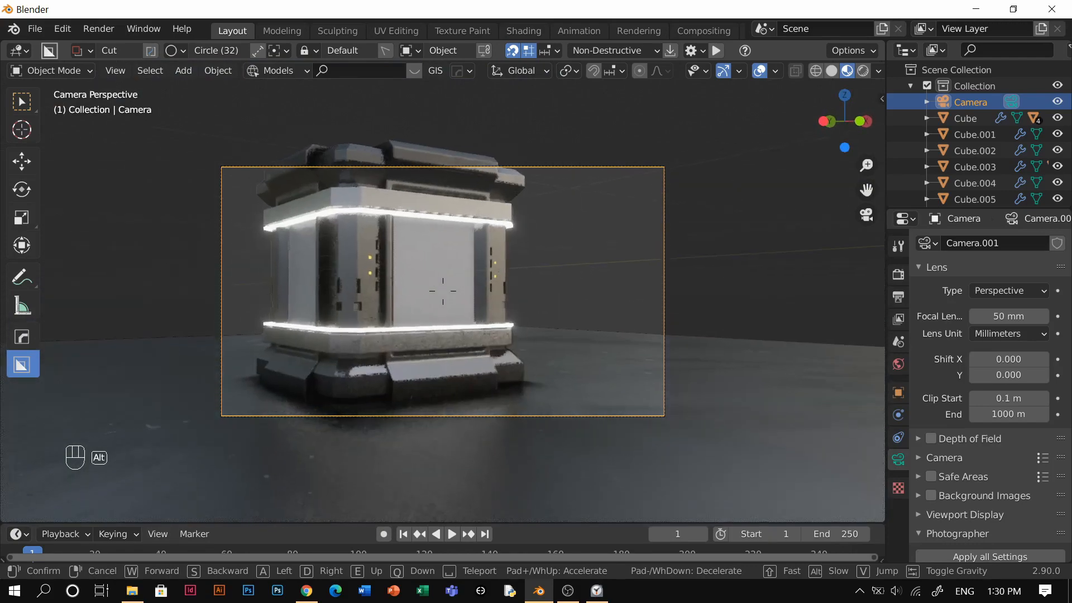
pyautogui.press('a')
pyautogui.click(525, 373)
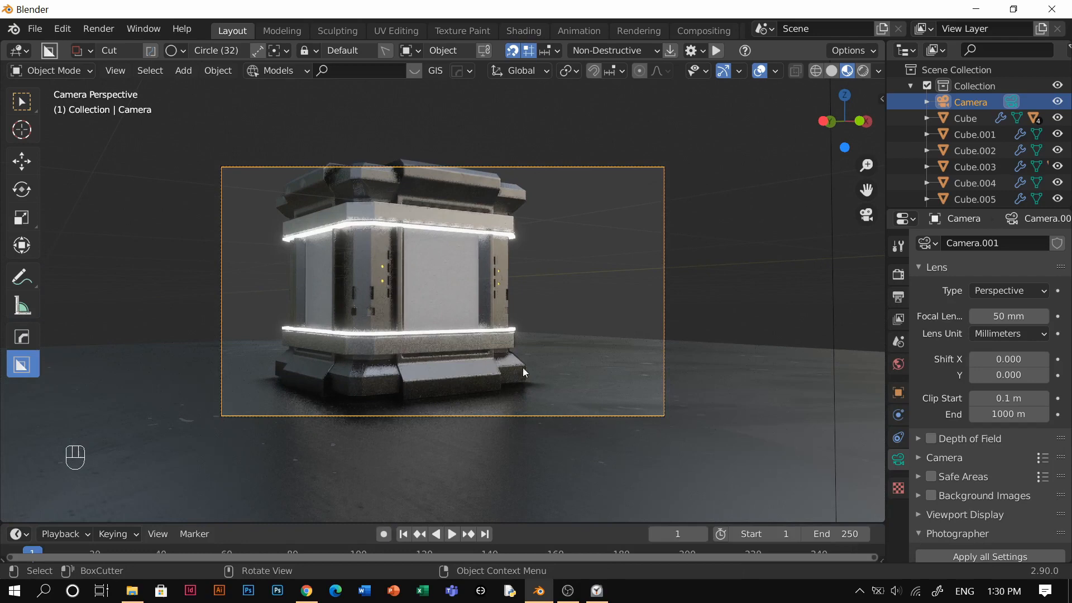
# Scale up the floor plane so it extends farther behind the pedestal in the camera view.
pyautogui.click(616, 387)
pyautogui.press('s')
pyautogui.press('Return')
pyautogui.click(687, 290)
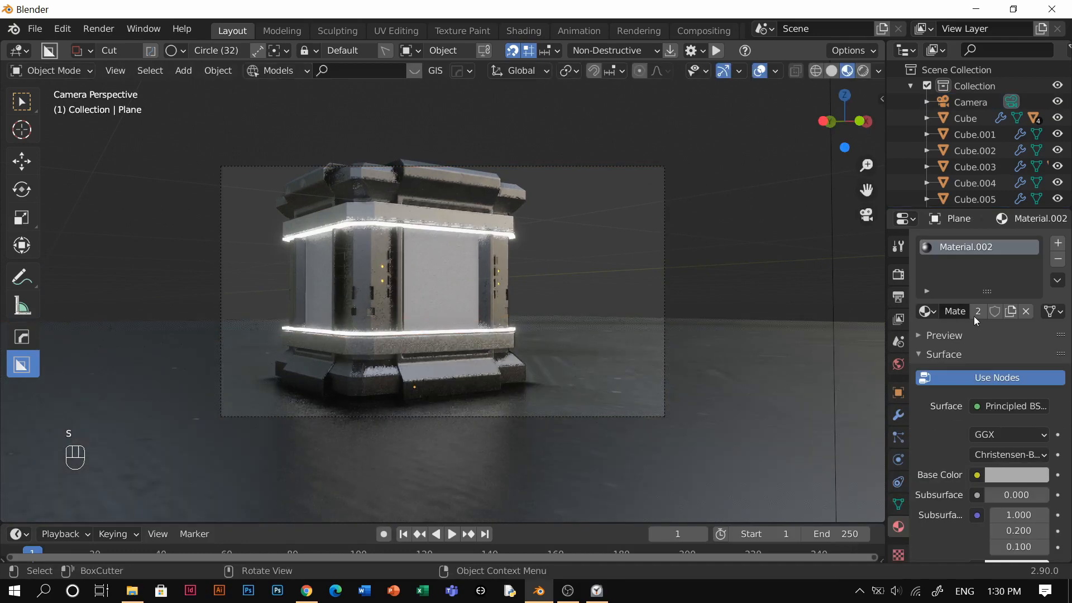
# Set the World background colour to an Environment Texture and load the gun_gradient image from the HDRI Studio folder.
pyautogui.click(899, 364)
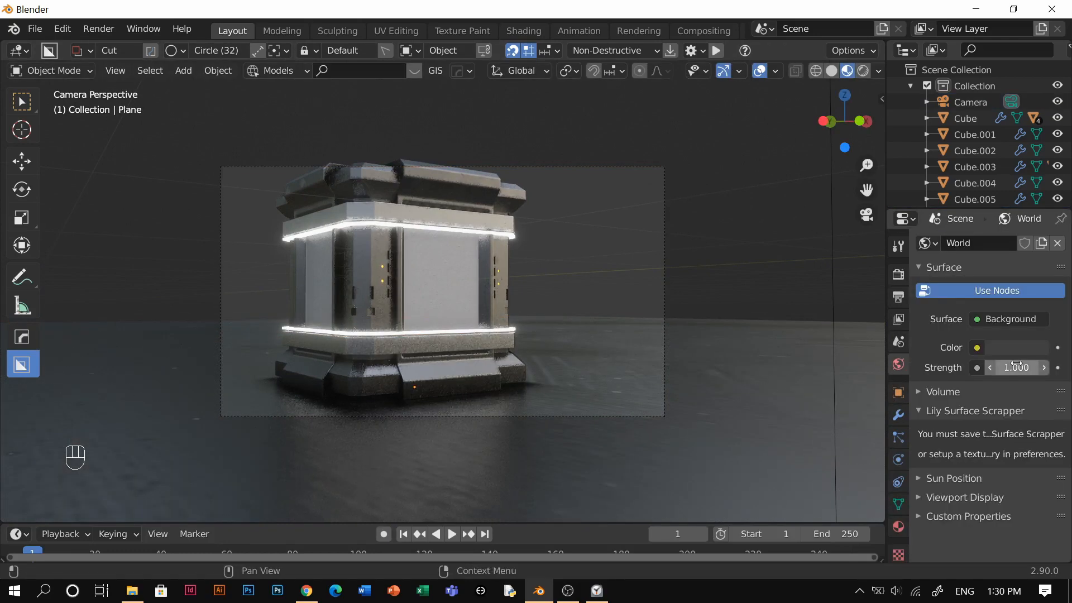
pyautogui.click(988, 356)
pyautogui.click(975, 335)
pyautogui.click(1033, 367)
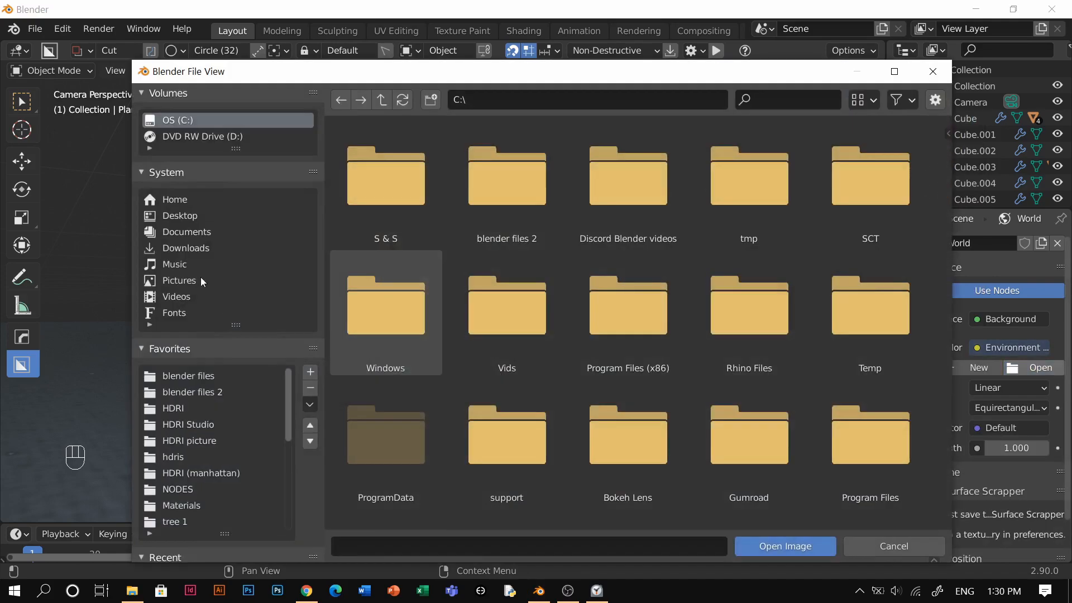
pyautogui.click(190, 424)
pyautogui.doubleClick(393, 202)
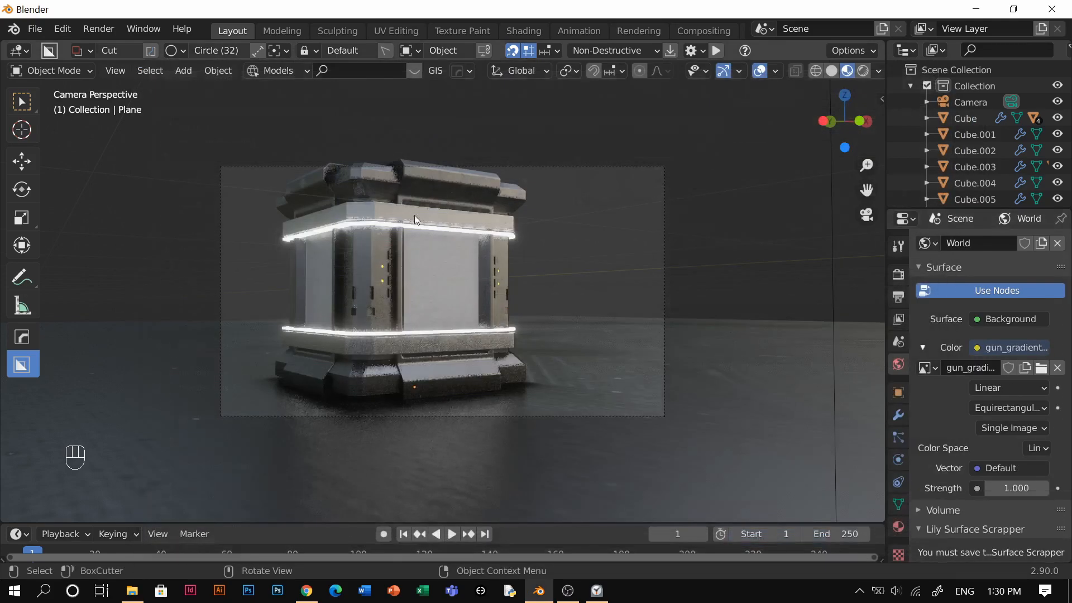
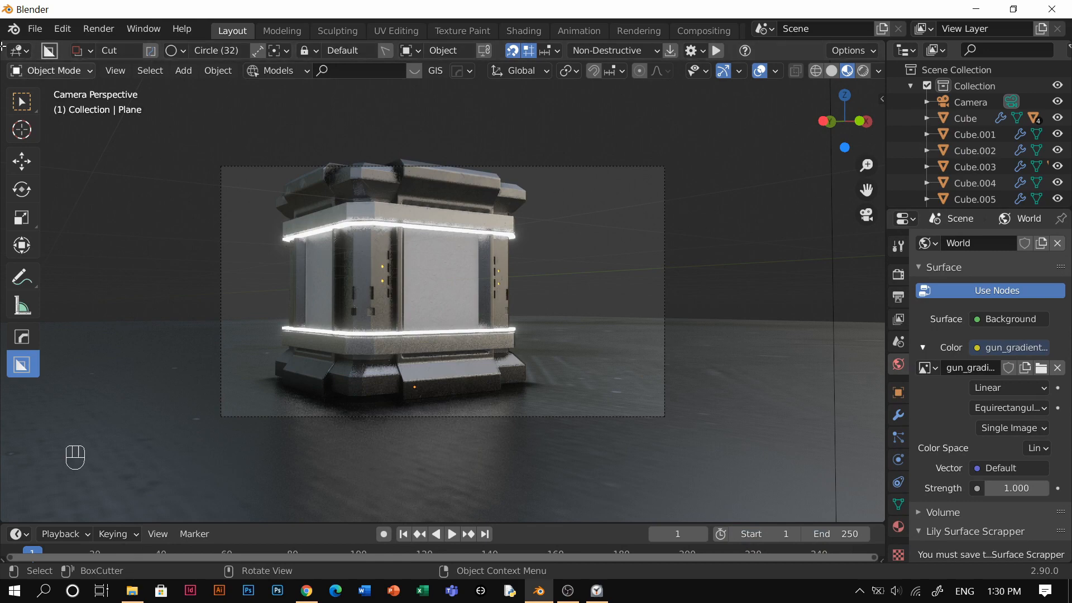
# Split the 3D viewport in two and turn the new area into a Shader Editor.
pyautogui.moveTo(294, 74); pyautogui.dragTo(476, 75)
pyautogui.hotkey('shift', 'F3')
pyautogui.hotkey('shift', 'F3')
pyautogui.hotkey('shift', 'F3')
pyautogui.hotkey('shift', 'F3')
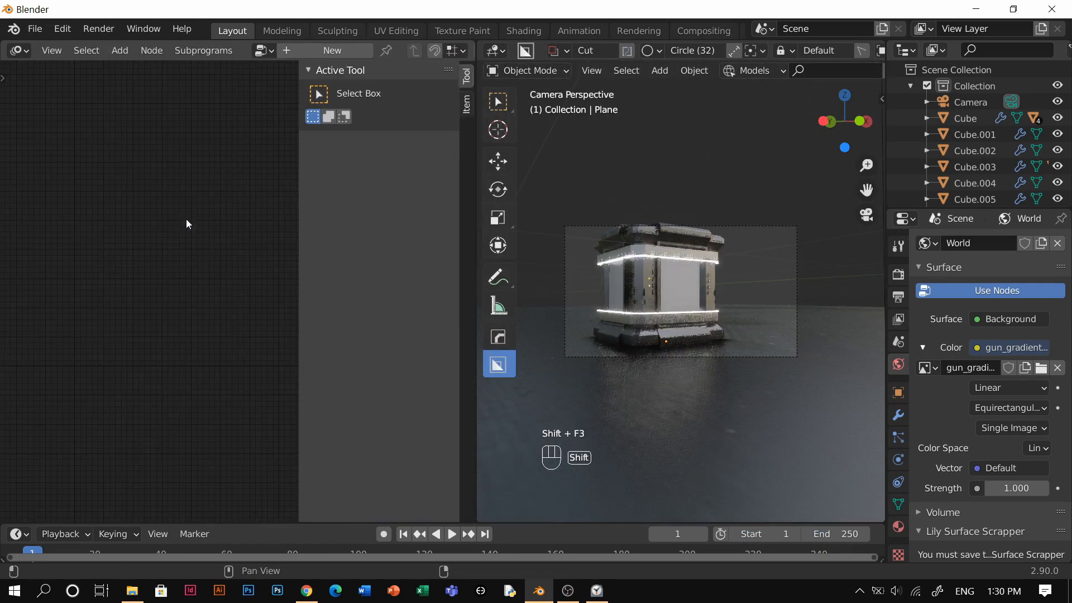
pyautogui.hotkey('shift', 'F3')
pyautogui.hotkey('shift', 'F3')
pyautogui.hotkey('shift', 'F3')
pyautogui.hotkey('shift', 'F3')
pyautogui.hotkey('shift', 'F3')
pyautogui.hotkey('shift', 'F3')
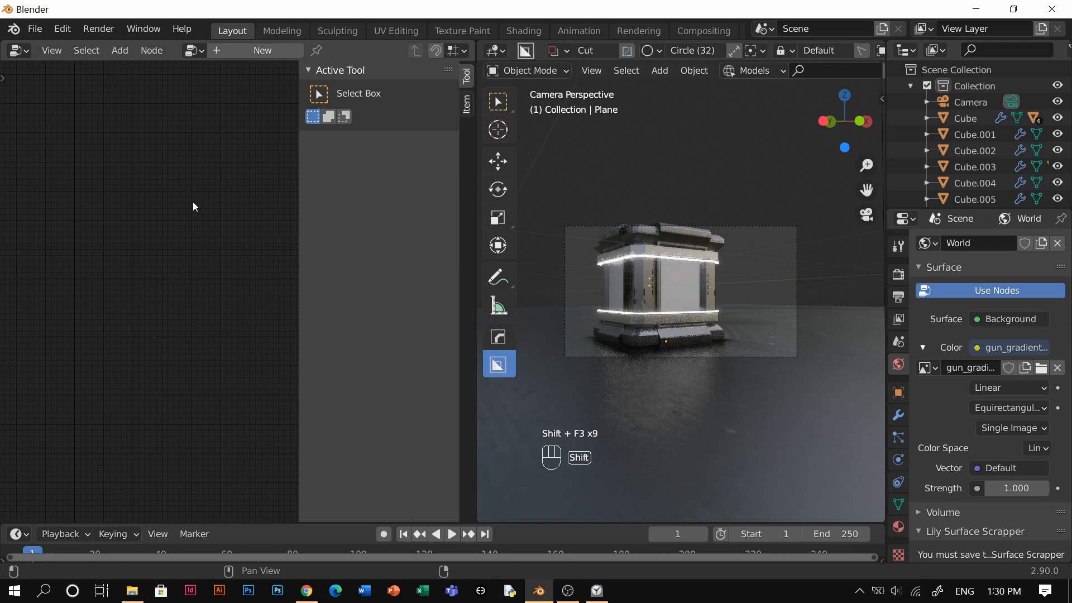
# Hide the node editor's sidebar and set the shader type to World.
pyautogui.press('n')
pyautogui.click(78, 52)
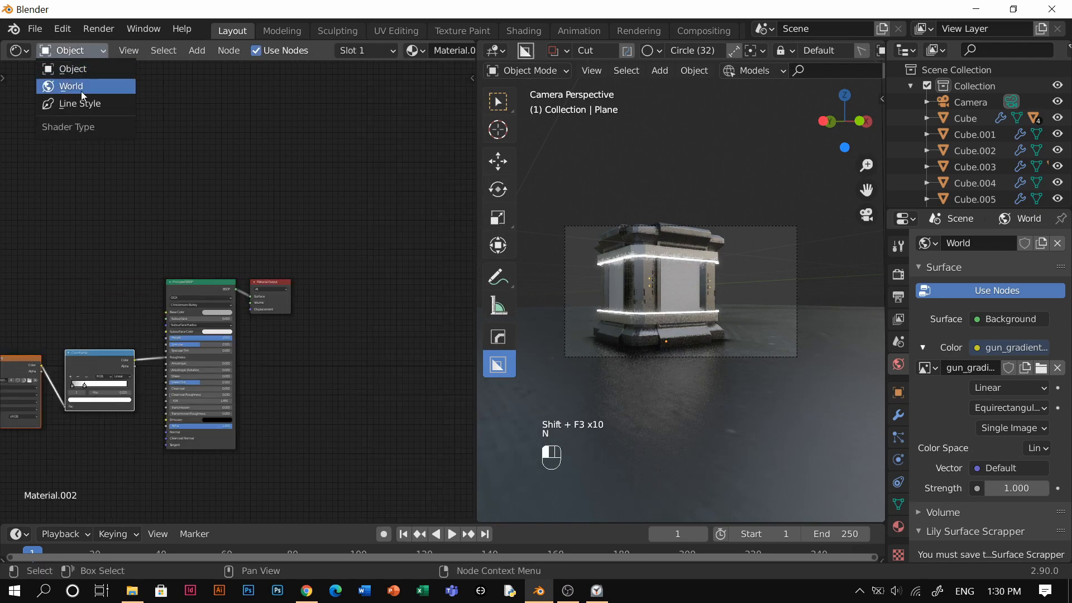
pyautogui.click(72, 87)
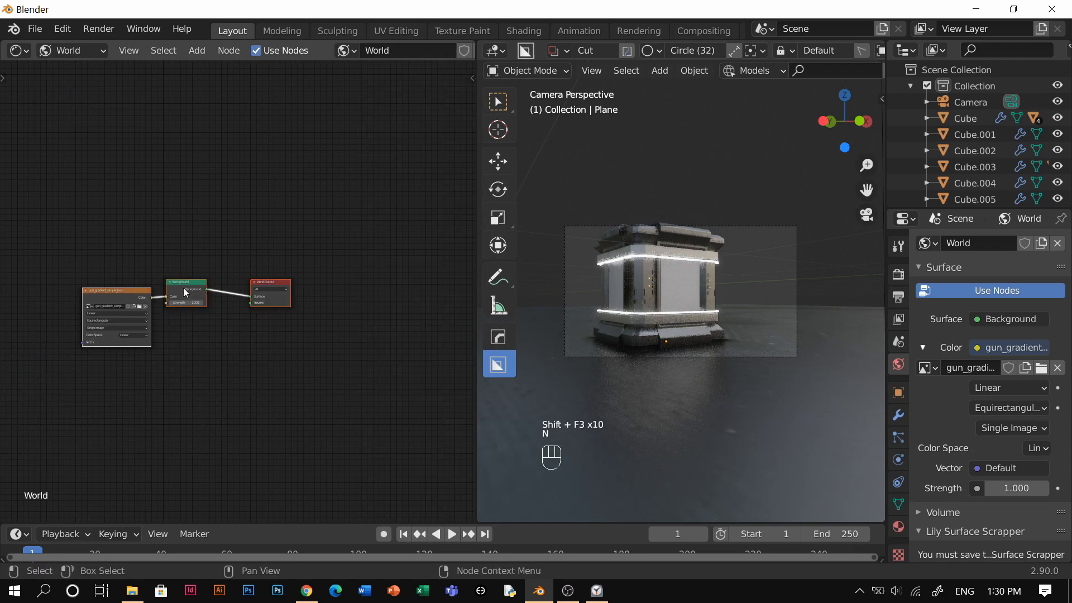
pyautogui.hotkey('shift', 'a')
pyautogui.click(212, 312)
pyautogui.write('mix')
pyautogui.press('Return')
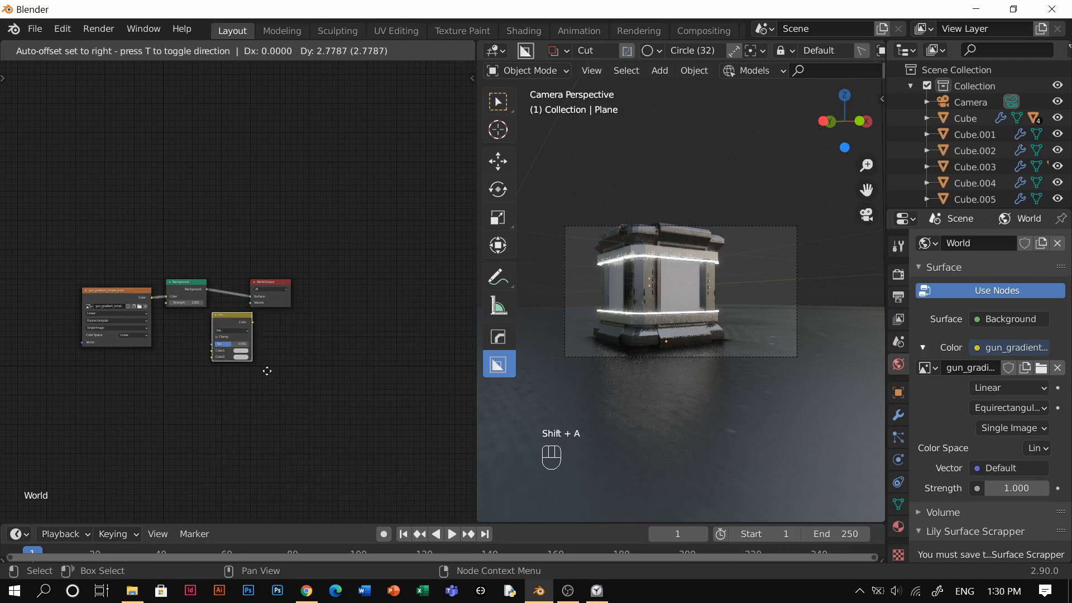
pyautogui.rightClick(267, 370)
# Insert a Mix Shader node between the Background and World Output nodes.
pyautogui.hotkey('shift', 'a')
pyautogui.click(262, 369)
pyautogui.write('mi')
pyautogui.click(291, 411)
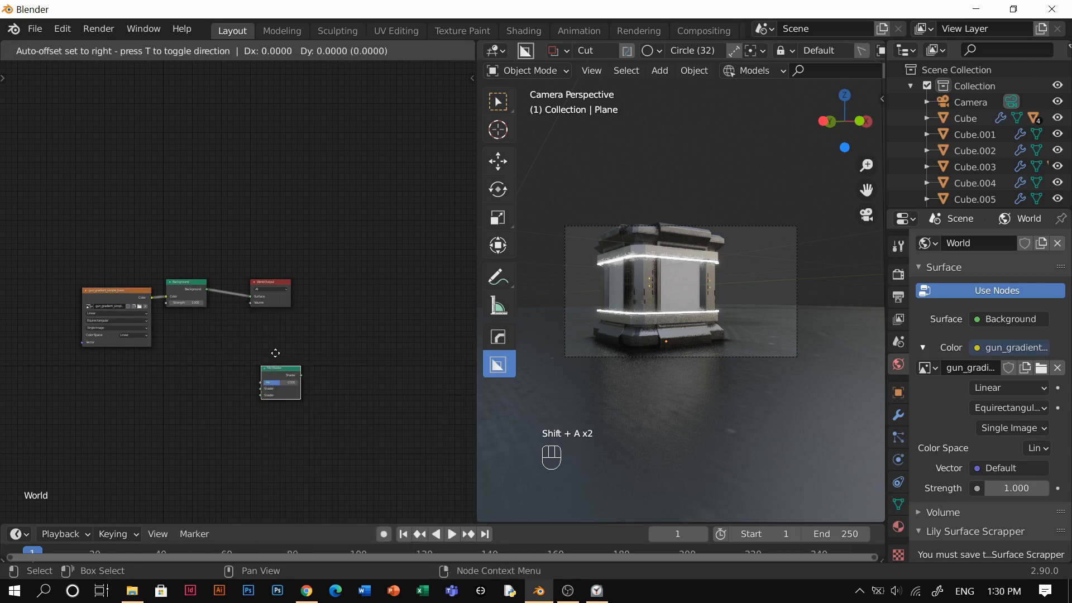
pyautogui.click(251, 314)
# Add a Light Path node and connect its Is Camera Ray output to the Mix Shader's Fac input.
pyautogui.hotkey('shift', 'a')
pyautogui.click(251, 302)
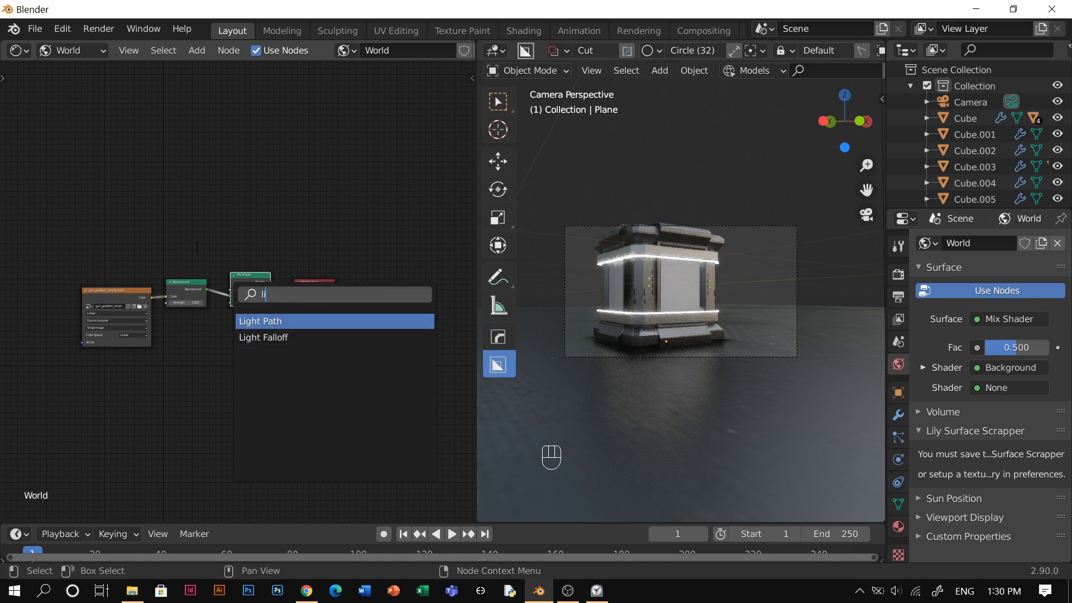
pyautogui.write('li')
pyautogui.click(269, 320)
pyautogui.click(149, 206)
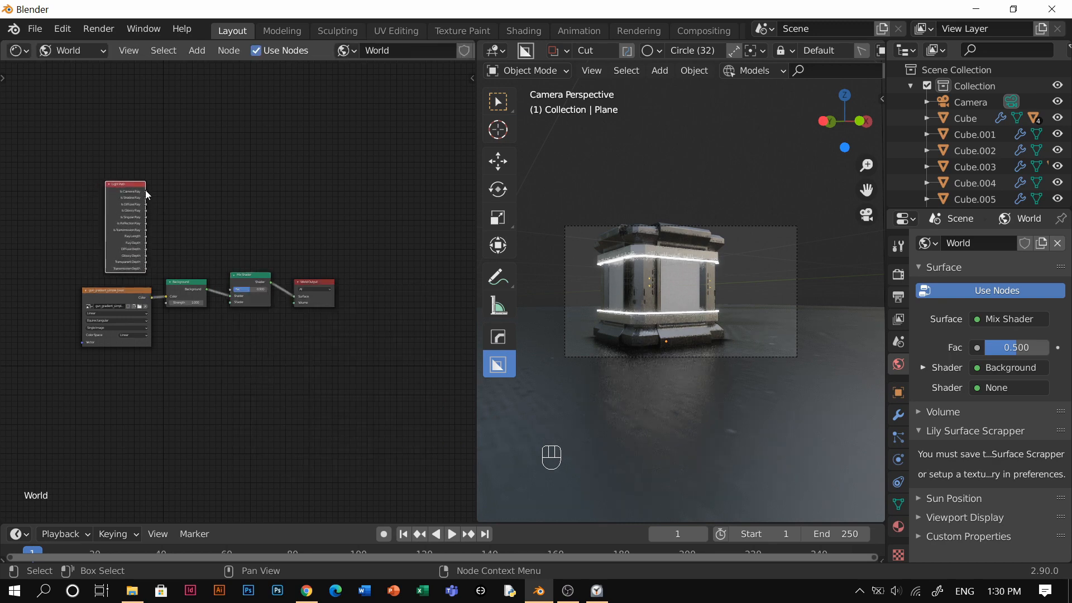
pyautogui.moveTo(231, 296); pyautogui.dragTo(231, 289)
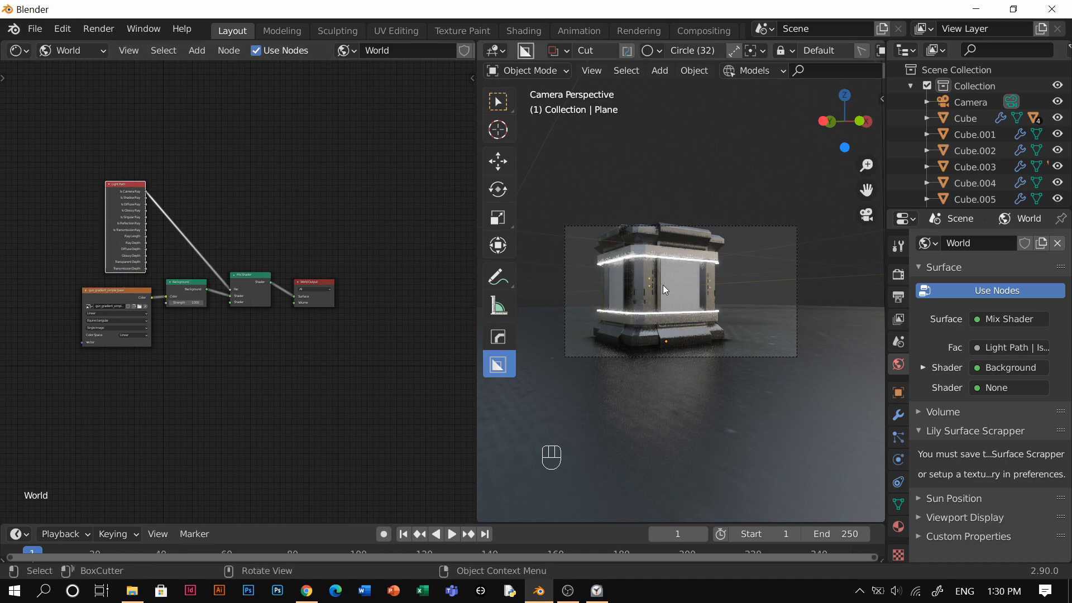
# Switch the 3D viewport to rendered shading and check the pedestal in the camera view beside the world nodes.
pyautogui.press('z')
pyautogui.click(776, 208)
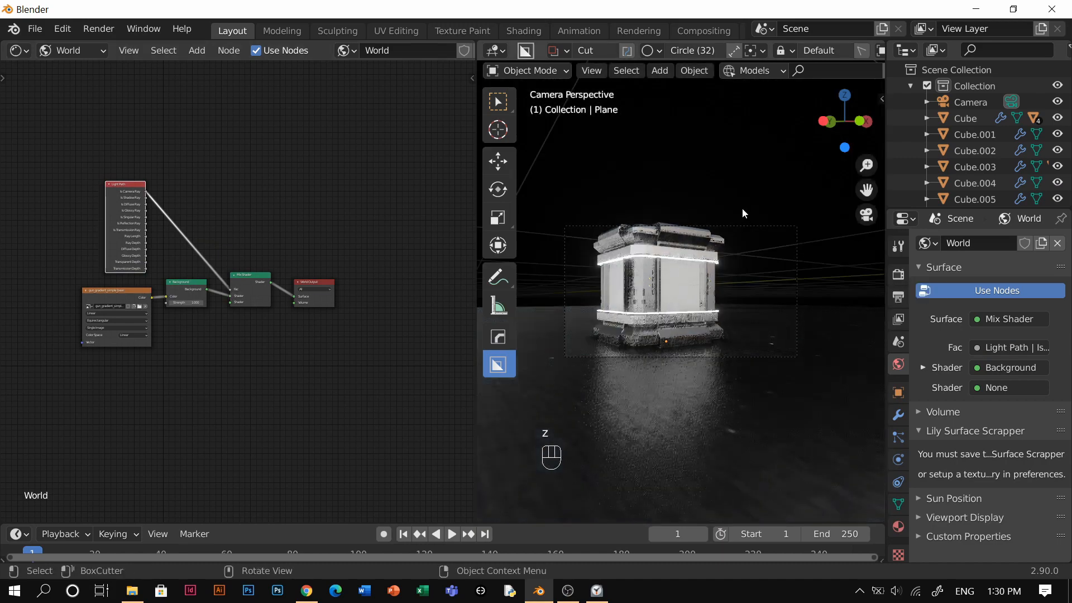
pyautogui.moveTo(706, 277); pyautogui.dragTo(705, 277, button='middle')
pyautogui.press('`')
pyautogui.scroll(2, 733, 308)
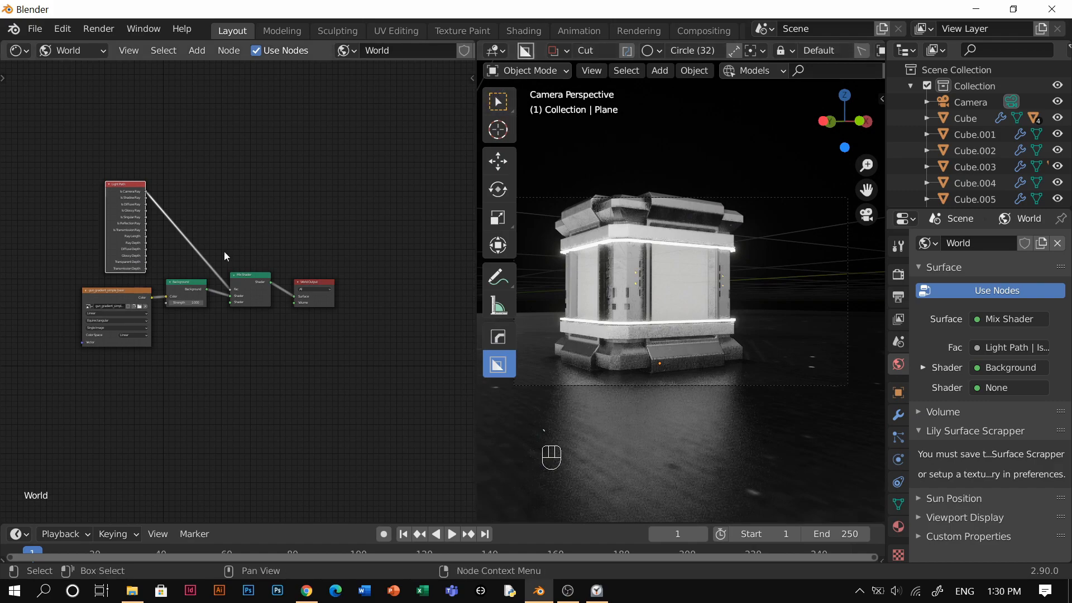
pyautogui.scroll(1, 223, 251)
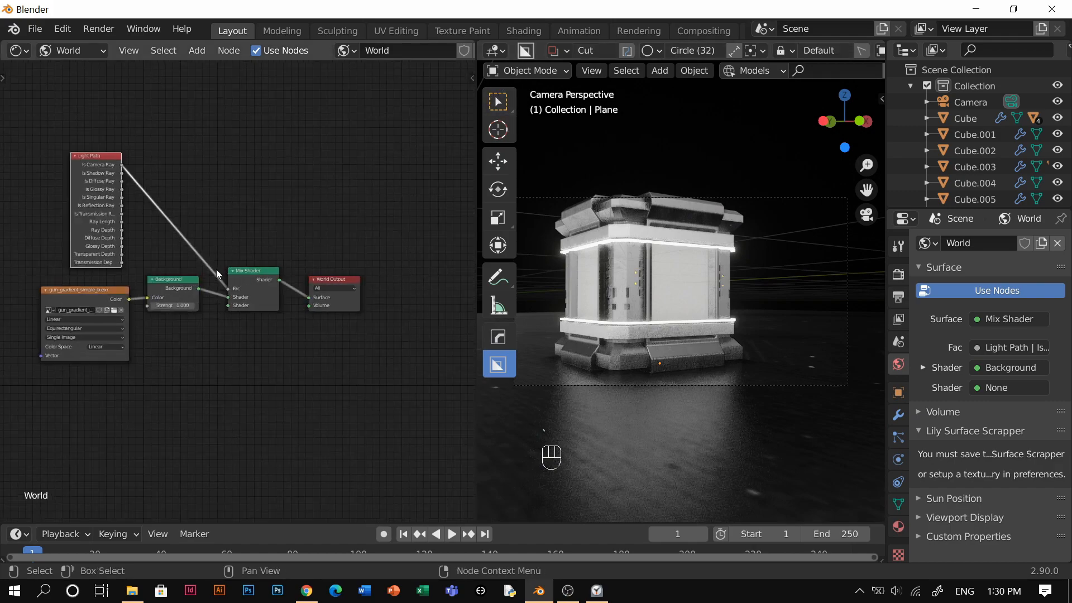
# Expand the 3D viewport over the node editor and leave the camera view to orbit around the pedestal.
pyautogui.moveTo(477, 43); pyautogui.dragTo(357, 89)
pyautogui.moveTo(561, 286); pyautogui.dragTo(470, 246, button='middle')
pyautogui.scroll(-4, 557, 331)
pyautogui.scroll(3, 589, 298)
pyautogui.hotkey('shift', 'a')
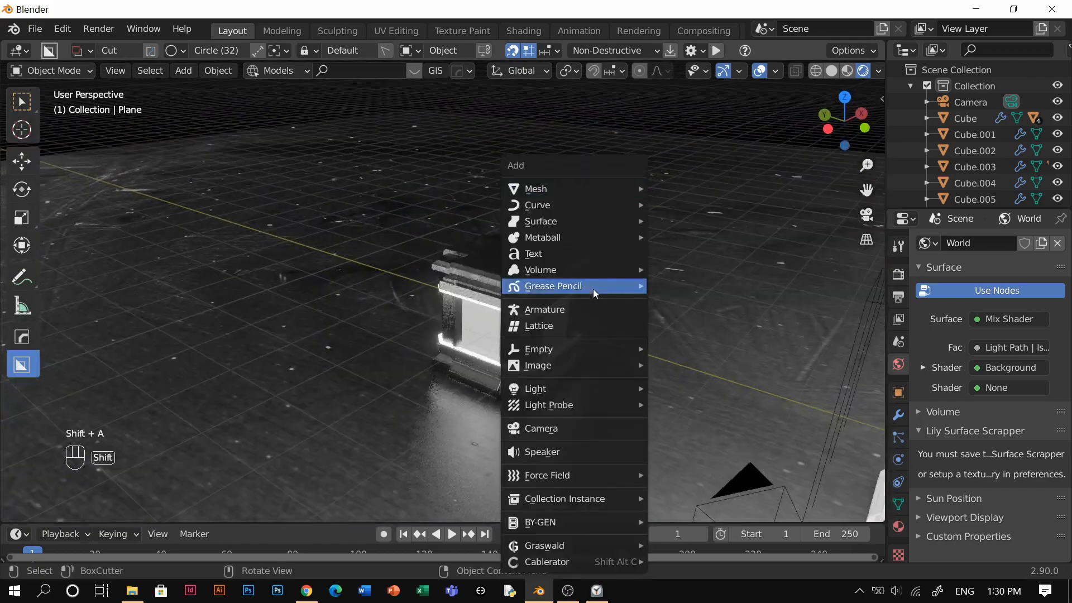
pyautogui.press('Escape')
pyautogui.scroll(-1, 572, 246)
pyautogui.scroll(-1, 571, 250)
pyautogui.moveTo(571, 250); pyautogui.dragTo(400, 370)
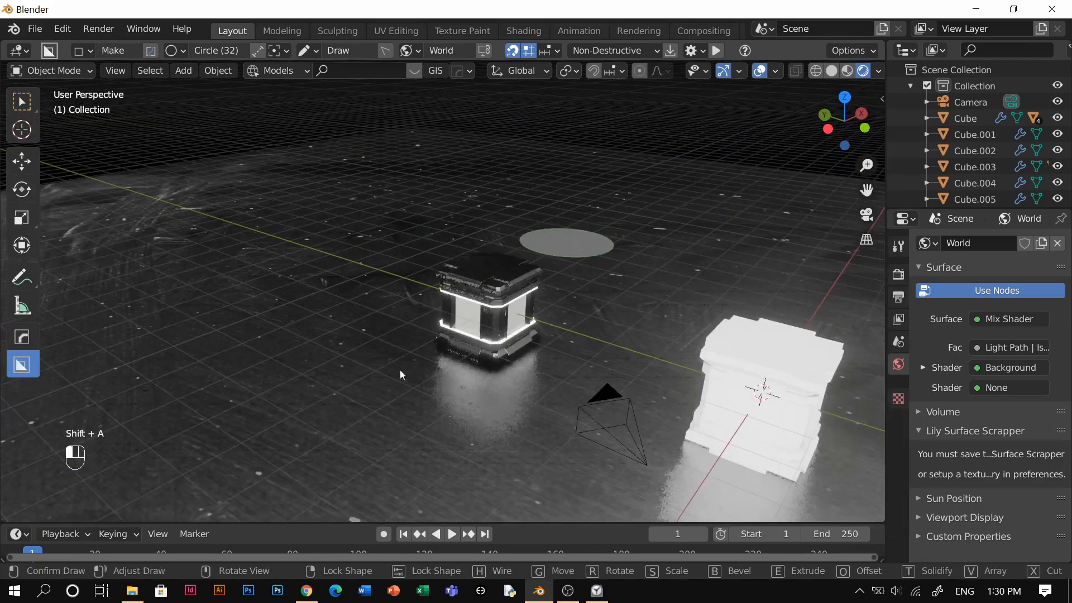
pyautogui.press('Escape')
# In solid shading, select all parts of the textured pedestal and move them into a new collection named absolute 1.
pyautogui.press('w')
pyautogui.click(617, 295)
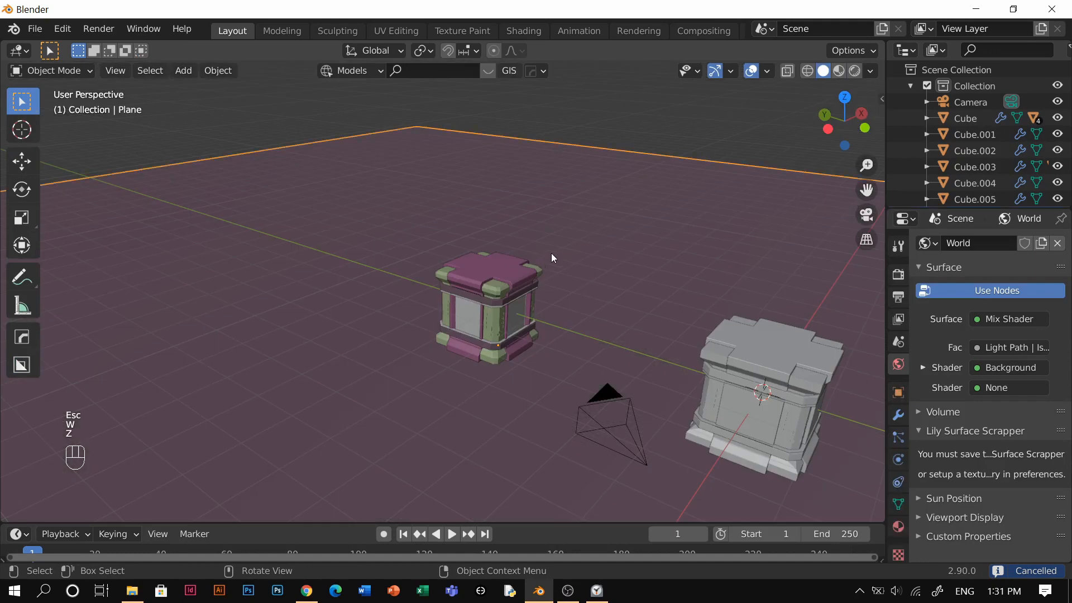
pyautogui.keyDown('shift'); pyautogui.moveTo(616, 236); pyautogui.dragTo(370, 389); pyautogui.keyUp('shift')
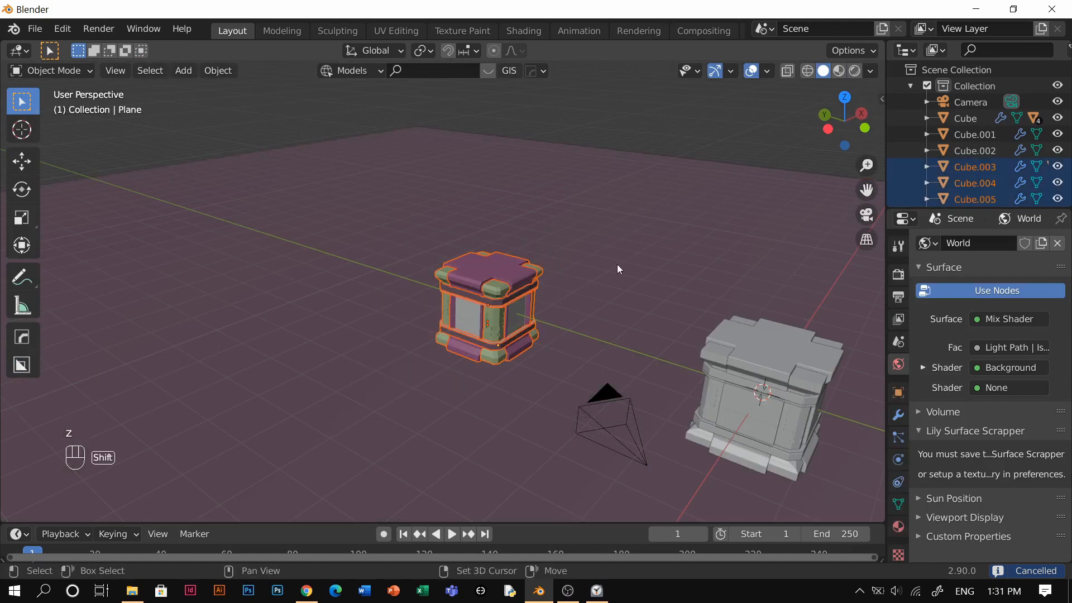
pyautogui.press('m')
pyautogui.click(618, 265)
pyautogui.write('absolute 1')
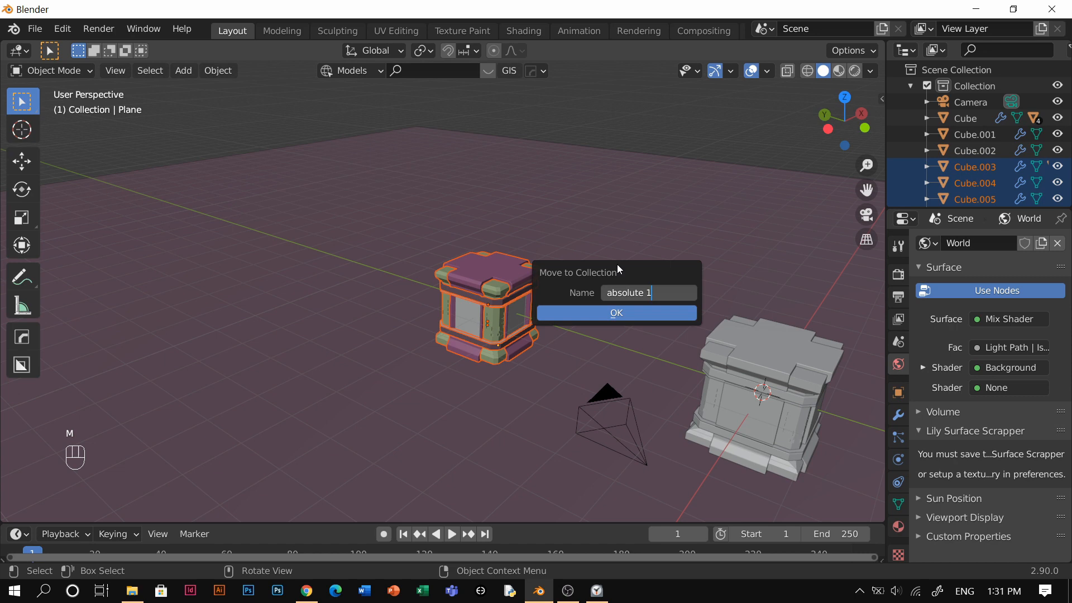
pyautogui.press('Return')
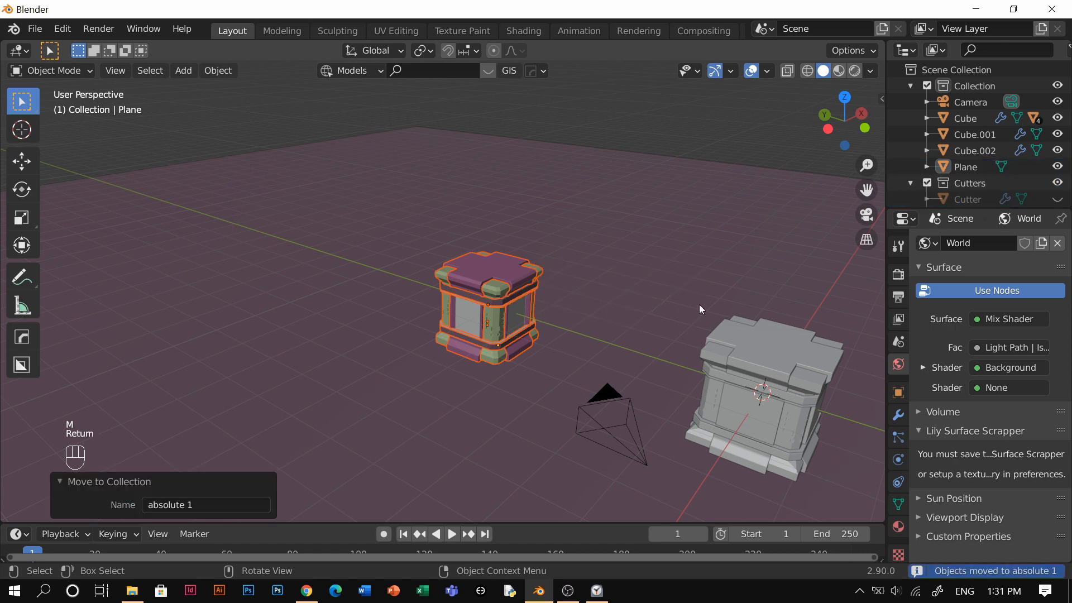
# Add an instance of the absolute 1 collection and move it about 2.15 m along the Y axis.
pyautogui.scroll(-5, 912, 110)
pyautogui.click(911, 142)
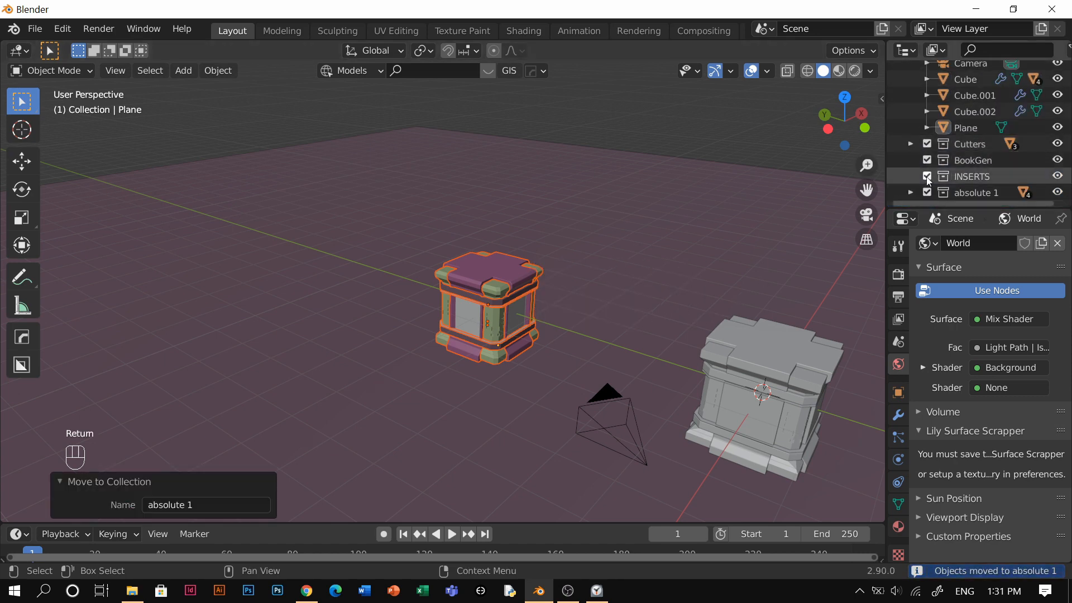
pyautogui.hotkey('shift', 'a')
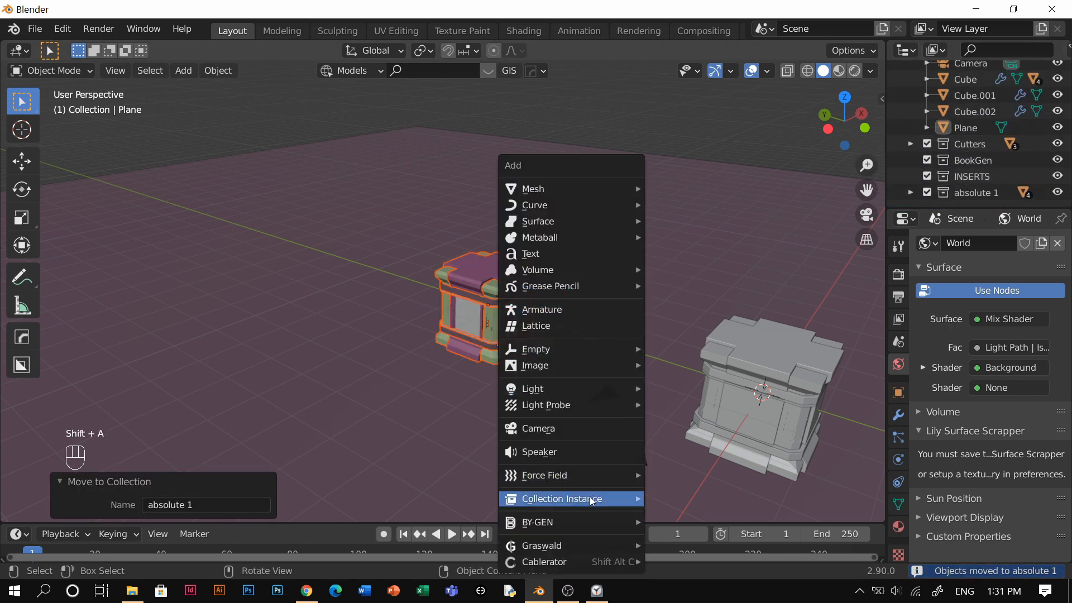
pyautogui.moveTo(593, 501)
pyautogui.click(742, 412)
pyautogui.press('g')
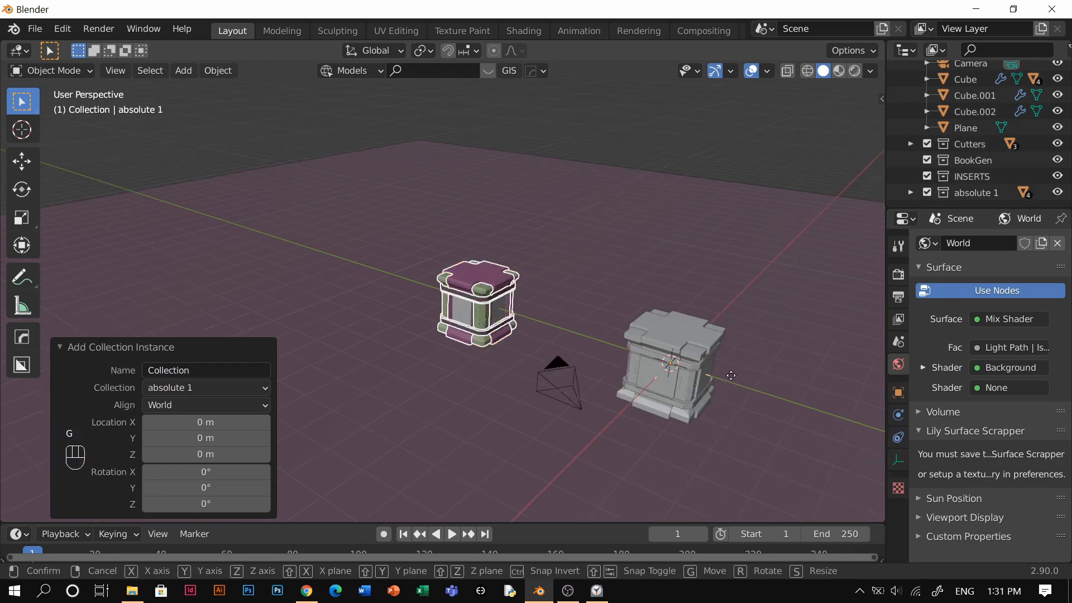
pyautogui.press('y')
pyautogui.click(665, 233)
# In the top view, offset the pedestal instance diagonally behind the original and rotate it 22.5° about Z.
pyautogui.press('KP_7')
pyautogui.press('g')
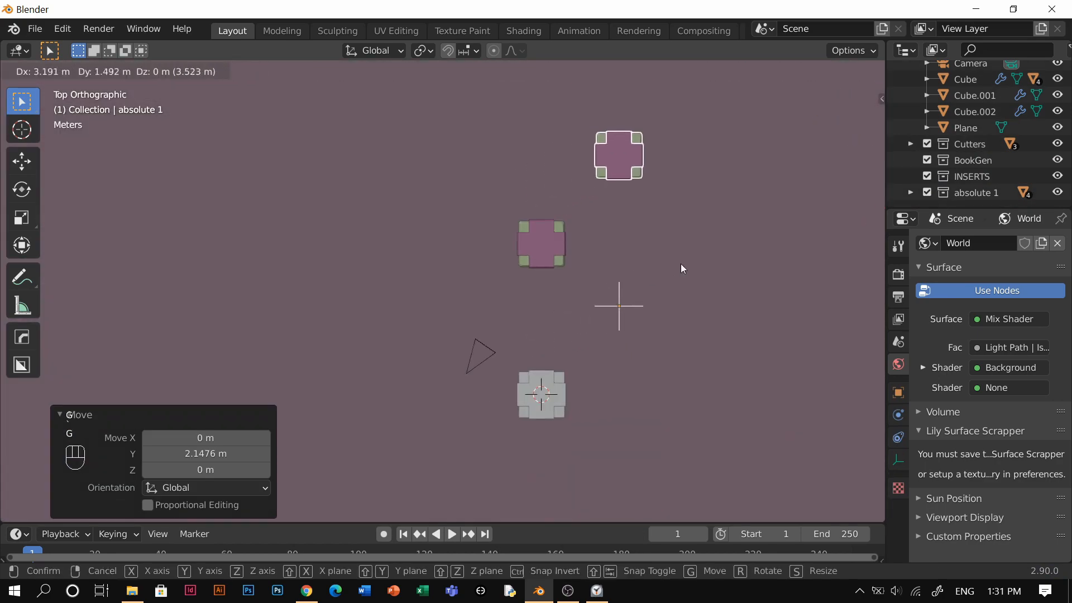
pyautogui.click(683, 268)
pyautogui.press('r')
pyautogui.click(779, 286)
pyautogui.press('g')
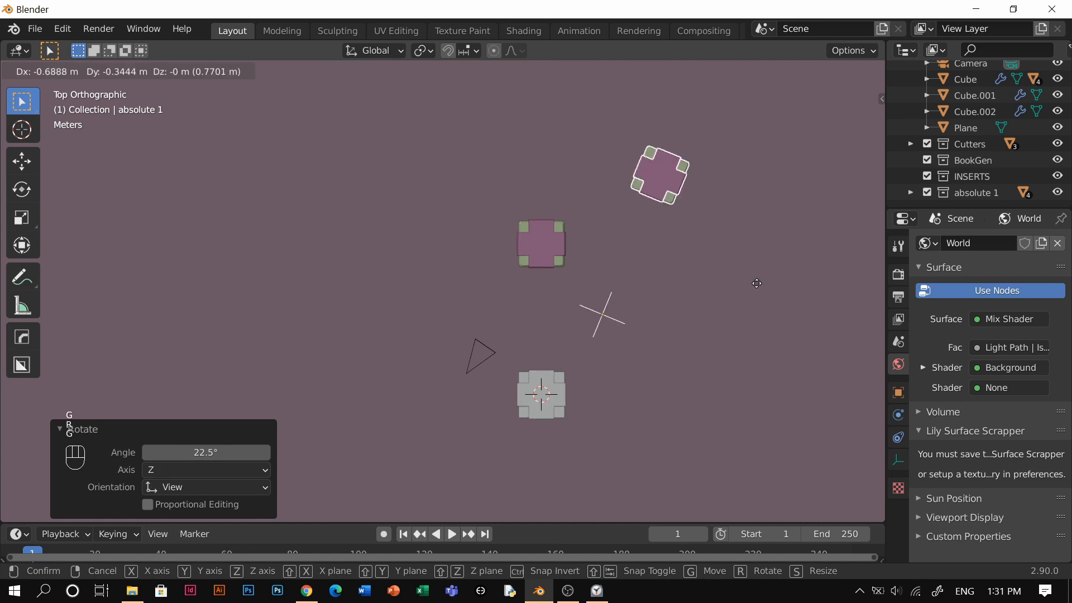
pyautogui.click(745, 271)
# Duplicate the pedestal instance twice, placing one copy about -3.33 m in X and 3.19 m in Y, the other farther along X and rotated.
pyautogui.hotkey('shift', 'd')
pyautogui.click(665, 196)
pyautogui.hotkey('shift', 'd')
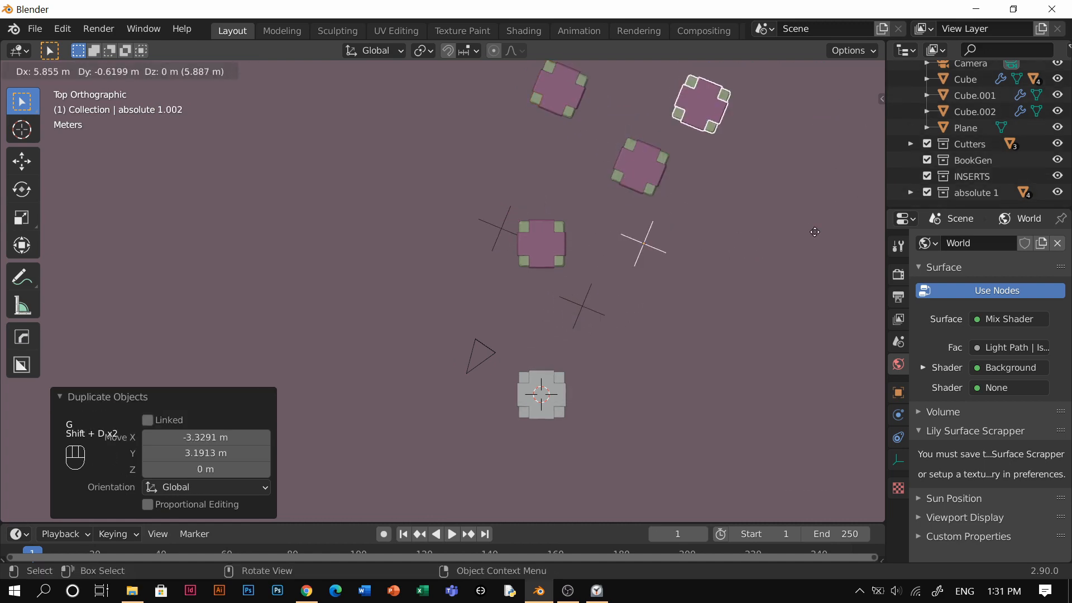
pyautogui.click(827, 246)
pyautogui.press('r')
pyautogui.click(824, 251)
pyautogui.press('g')
pyautogui.click(787, 282)
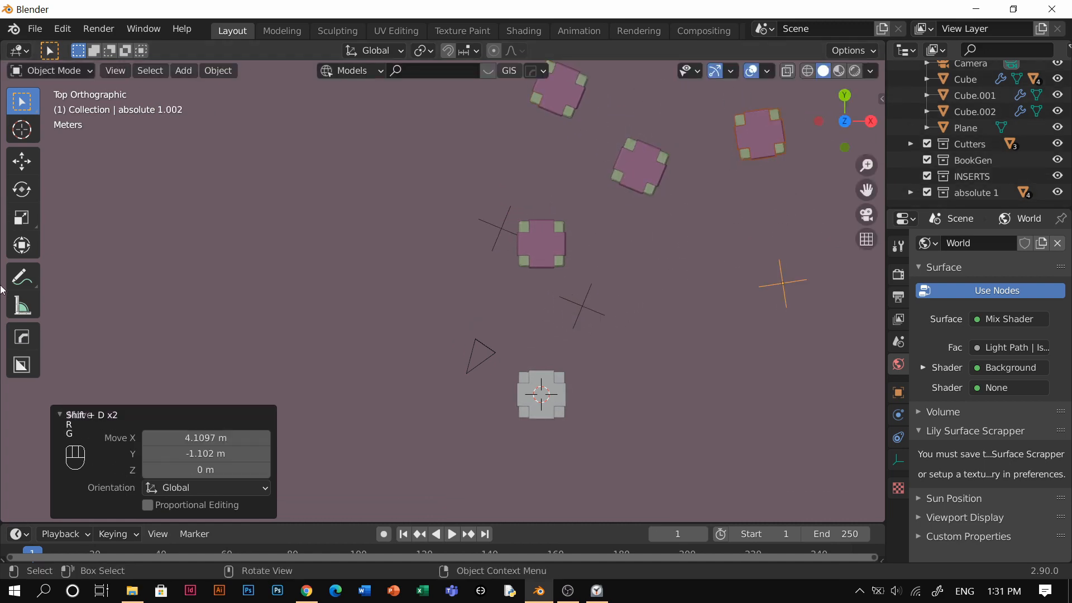
# Check the pedestal arrangement through the camera and return to the top view.
pyautogui.press('`')
pyautogui.click(220, 356)
pyautogui.click(618, 294)
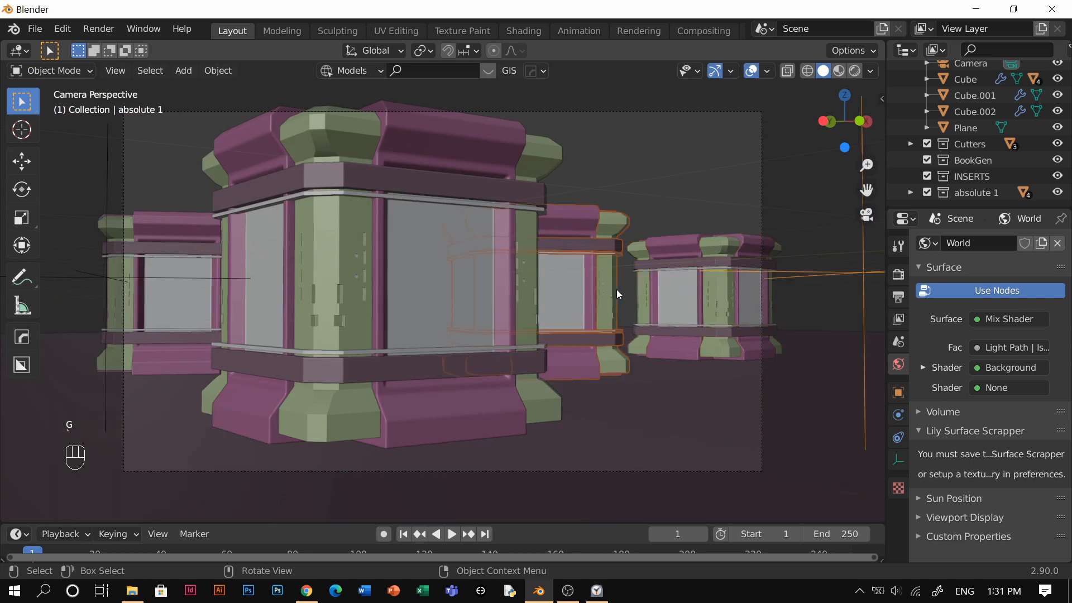
pyautogui.press('`')
pyautogui.click(600, 249)
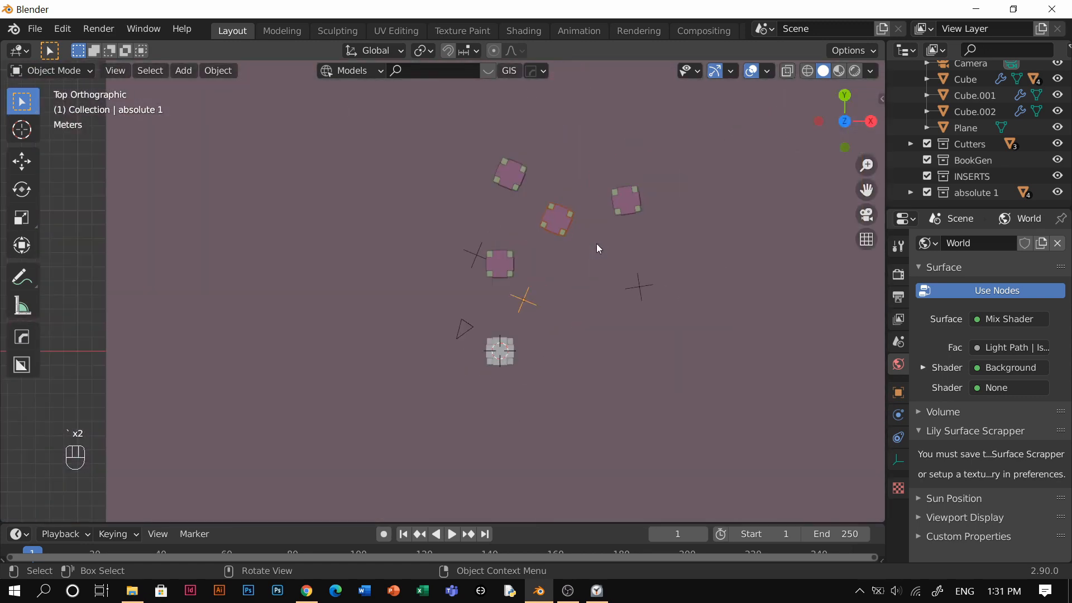
pyautogui.click(551, 225)
pyautogui.hotkey('shift', 'd')
pyautogui.hotkey('ctrl', 'z')
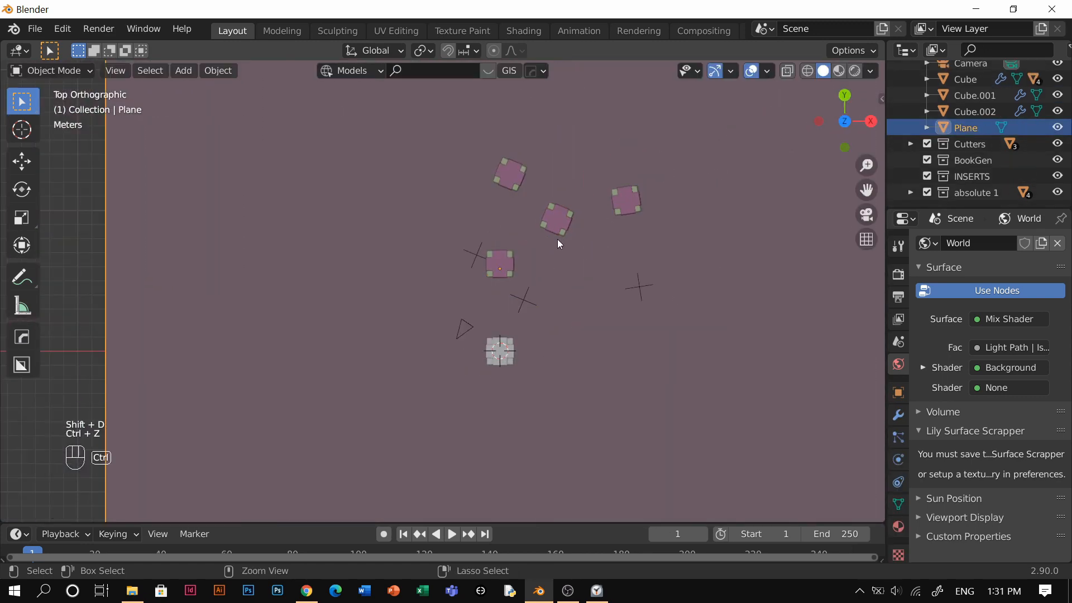
# Try a further pedestal copy about 5.67 m in X and 7.18 m in Y away, rotated 77.8° about Z, and delete it.
pyautogui.click(557, 233)
pyautogui.hotkey('shift', 'd')
pyautogui.click(617, 149)
pyautogui.press('KP_0')
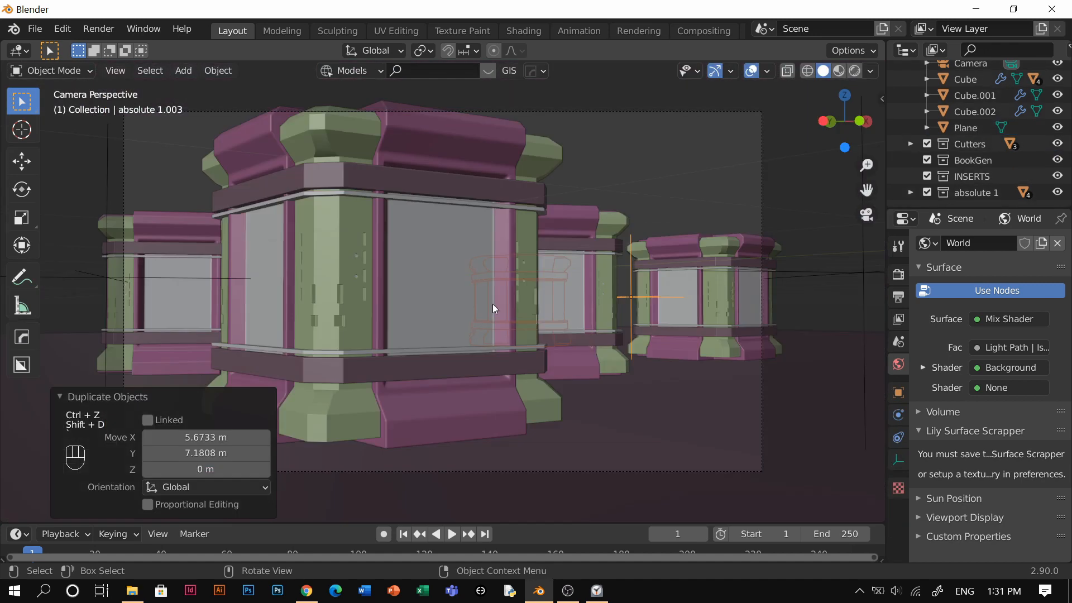
pyautogui.press('r')
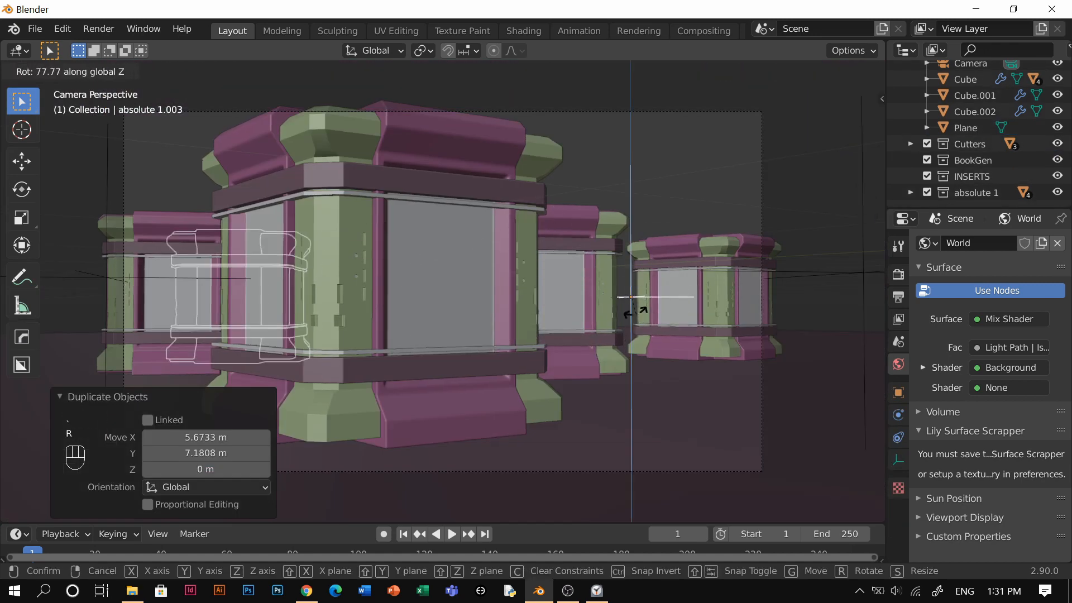
pyautogui.click(627, 307)
pyautogui.press('g')
pyautogui.press('x')
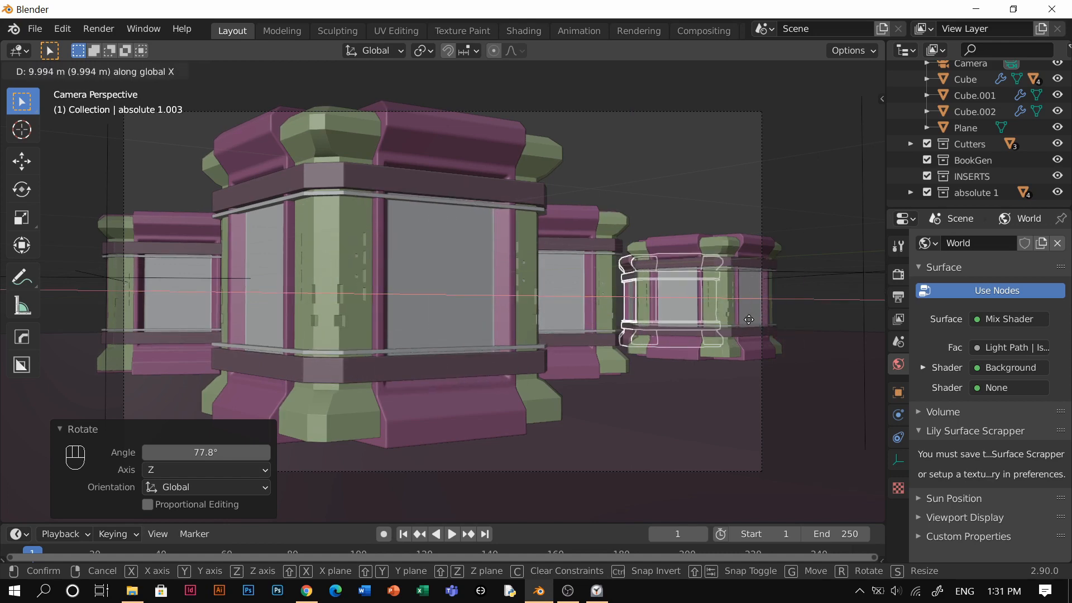
pyautogui.rightClick(783, 317)
pyautogui.press('x')
pyautogui.click(771, 322)
# Switch to rendered shading and set the emission colour of the pedestal's glowing strips to a warm orange.
pyautogui.press('z')
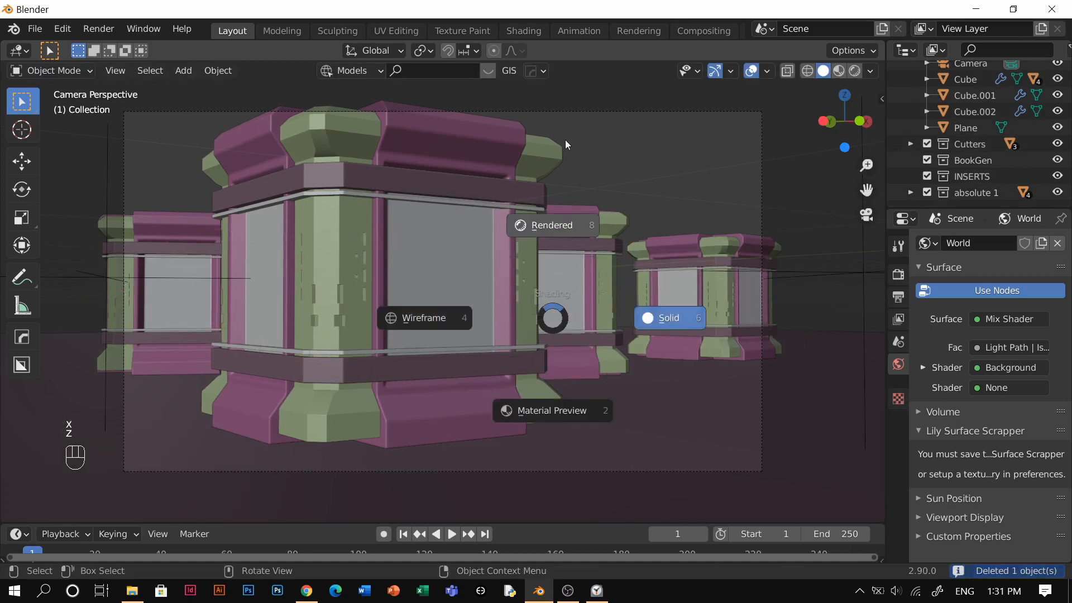
pyautogui.click(565, 144)
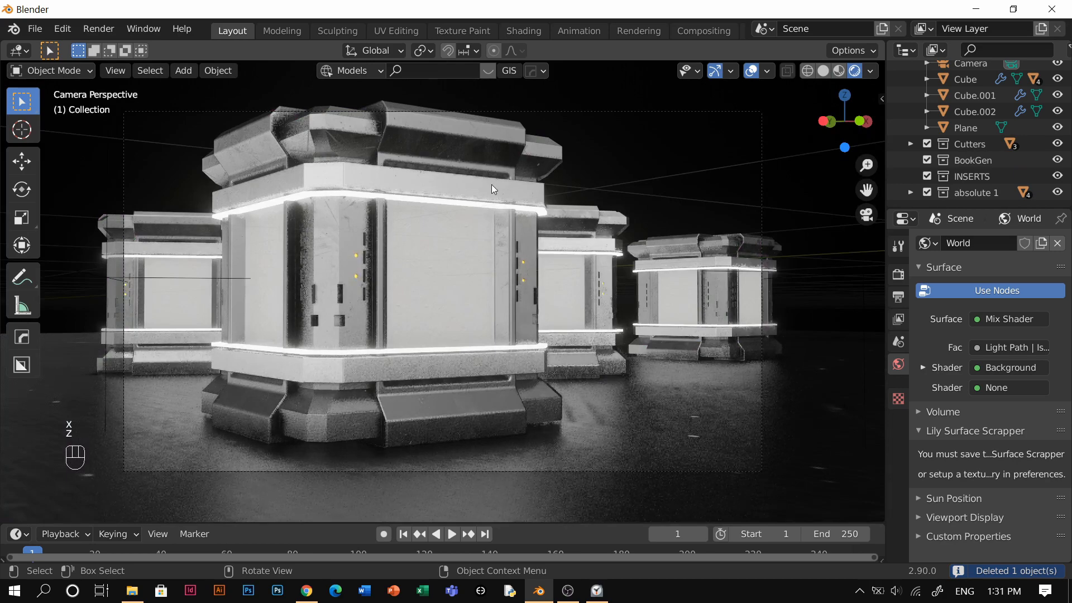
pyautogui.click(389, 355)
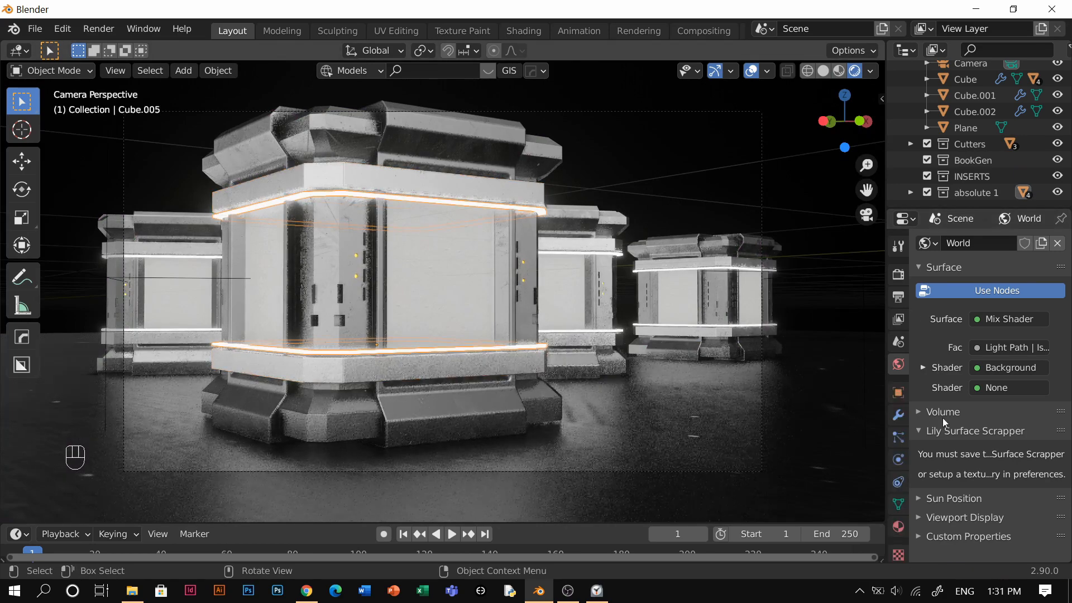
pyautogui.click(898, 526)
pyautogui.click(1009, 435)
pyautogui.click(941, 292)
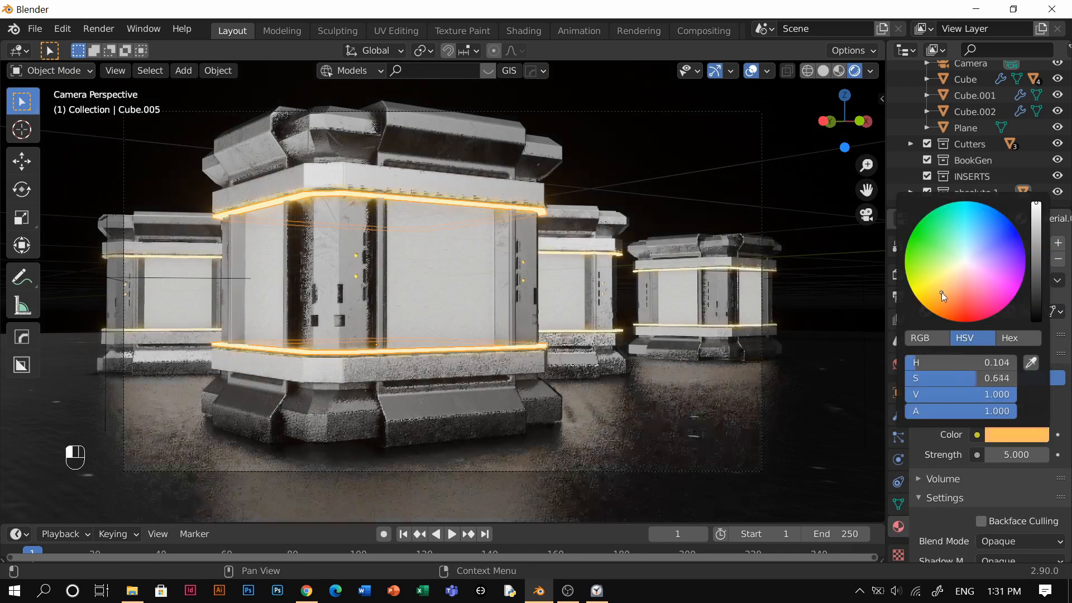
pyautogui.click(942, 295)
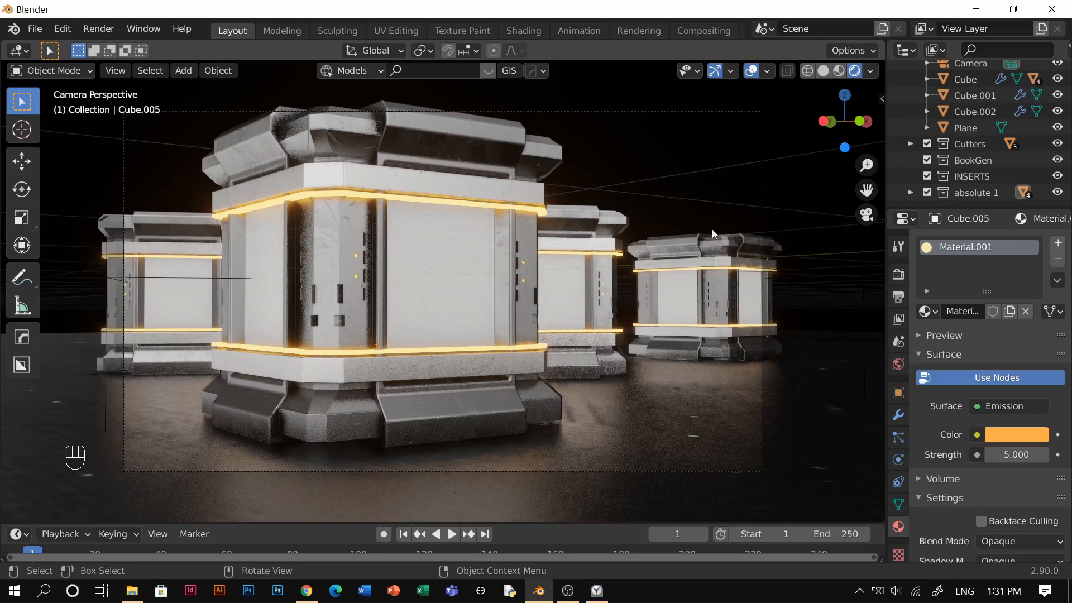
# Select the camera and set its focal length to 27 mm.
pyautogui.scroll(-1, 564, 216)
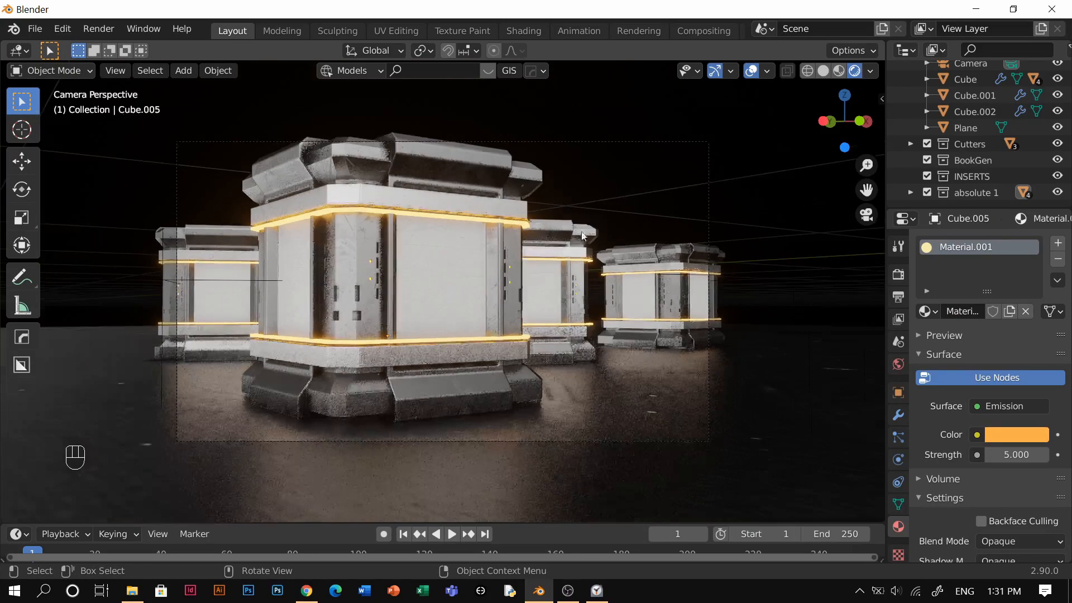
pyautogui.click(505, 447)
pyautogui.click(464, 441)
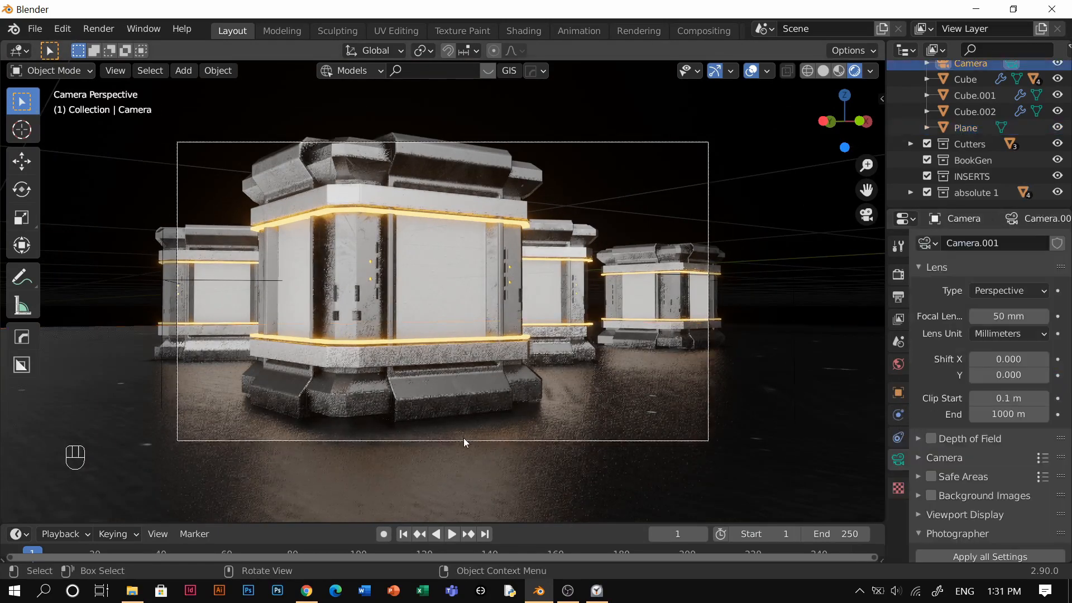
pyautogui.keyDown('shift'); pyautogui.moveTo(1008, 316); pyautogui.dragTo(948, 316); pyautogui.keyUp('shift')
# Walk the camera closer to the pedestals and reframe the nearest one slightly off-centre in the shot.
pyautogui.hotkey('shift', '`')
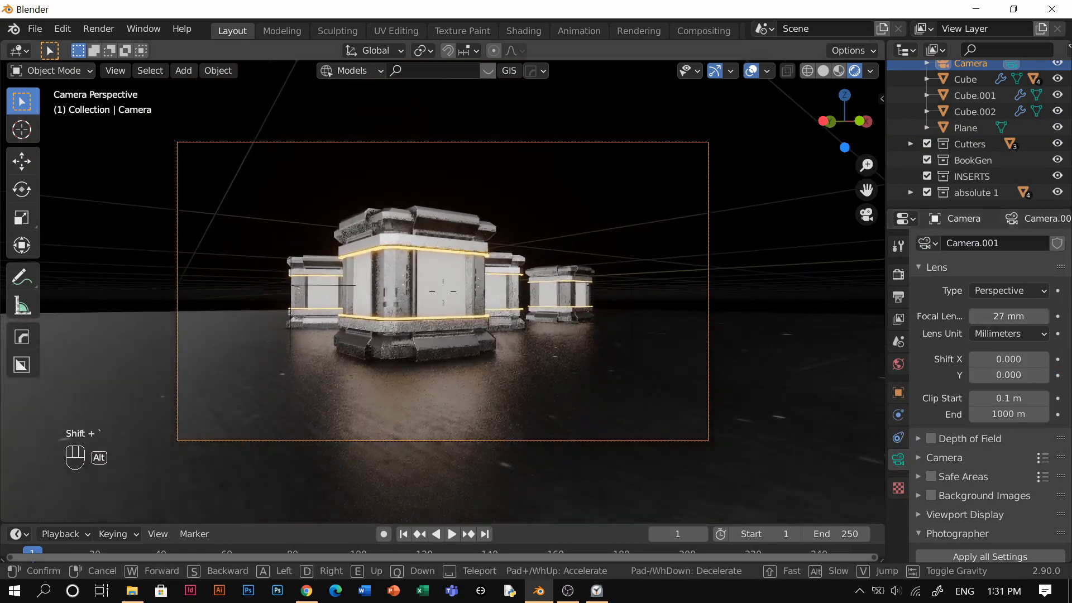
pyautogui.hotkey('alt', 'w')
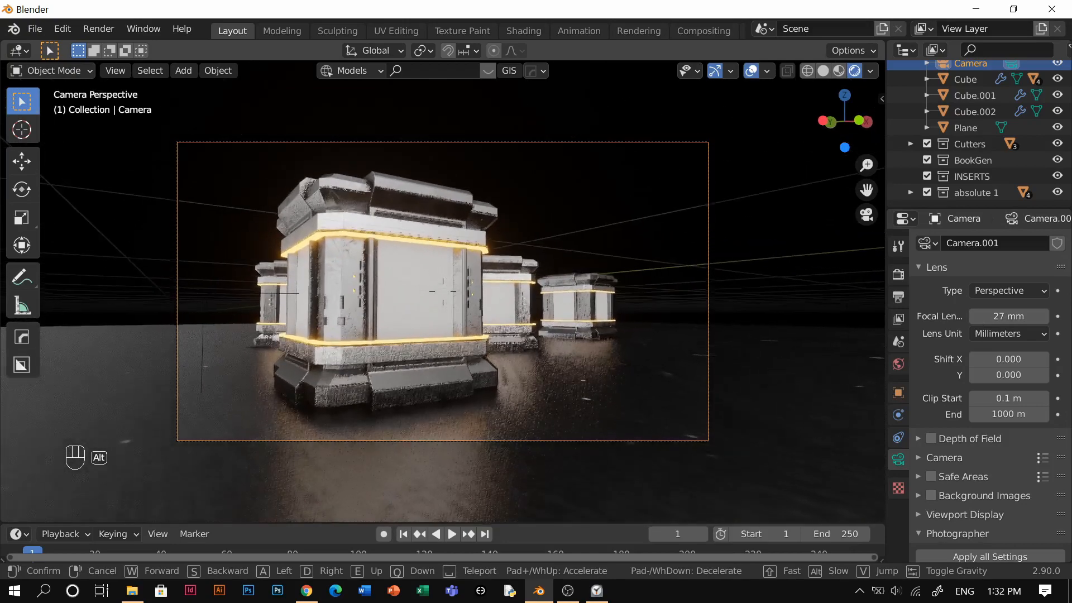
pyautogui.click(445, 295)
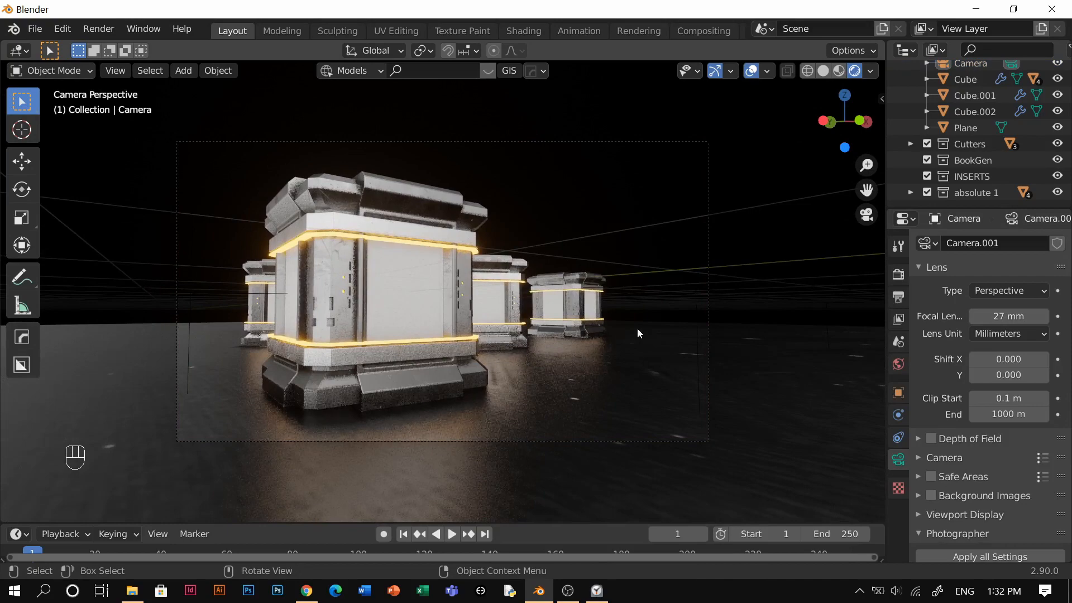
# Leave the camera view and add a 2 m cube at the world origin.
pyautogui.scroll(-1, 506, 329)
pyautogui.click(881, 364)
pyautogui.click(897, 364)
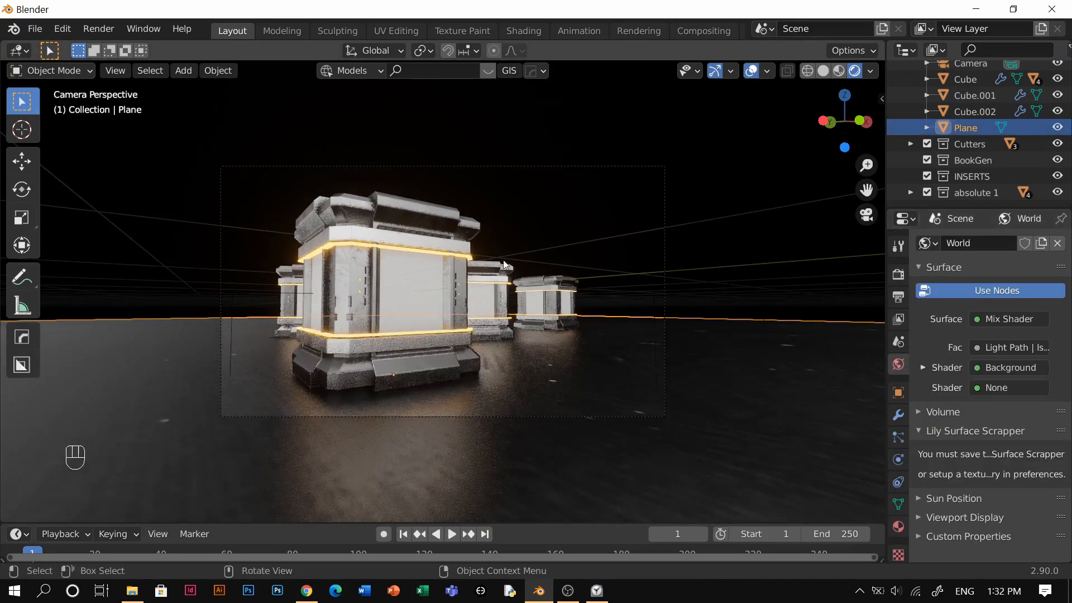
pyautogui.press('KP_0')
pyautogui.hotkey('shift', 'a')
pyautogui.moveTo(480, 59)
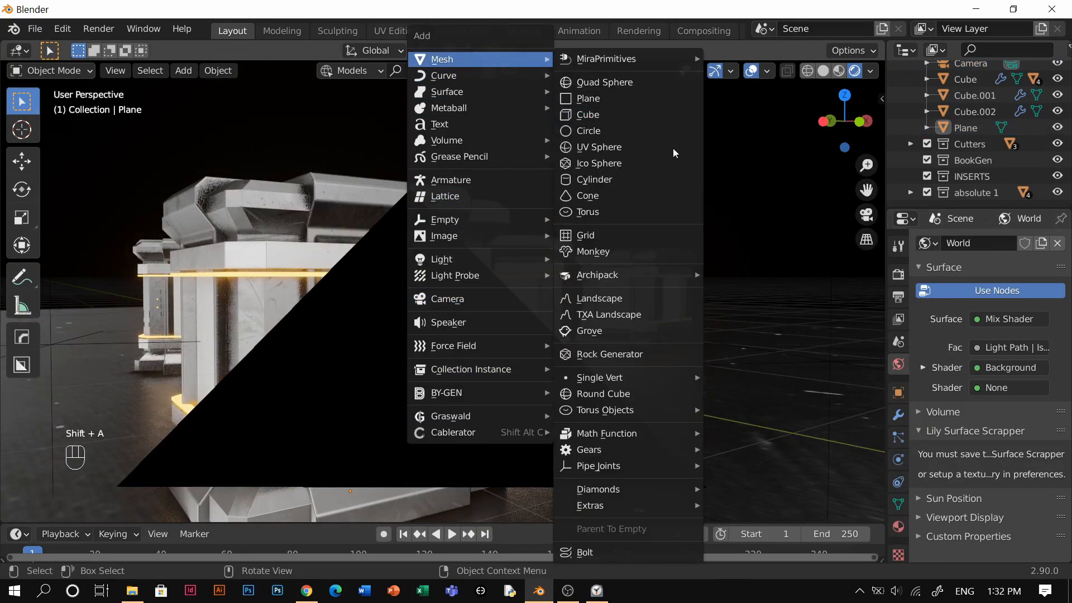
pyautogui.click(608, 119)
pyautogui.press('s')
pyautogui.press('Escape')
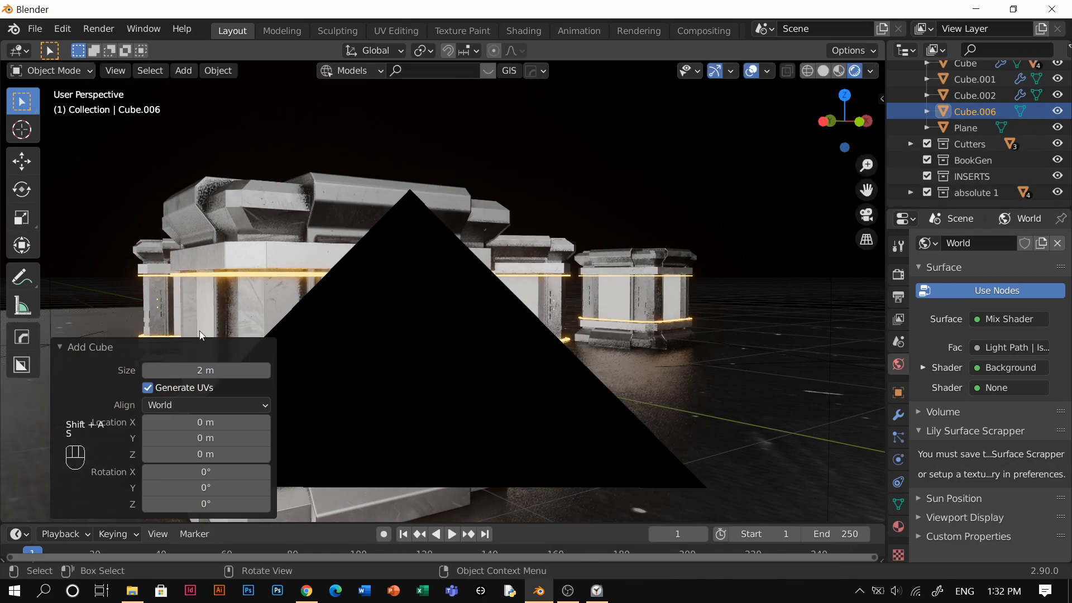
# Scale the cube by about 26.2 so it encloses the pedestals, and return to the camera view.
pyautogui.moveTo(289, 394); pyautogui.dragTo(424, 345, button='middle')
pyautogui.scroll(-10, 424, 345)
pyautogui.press('s')
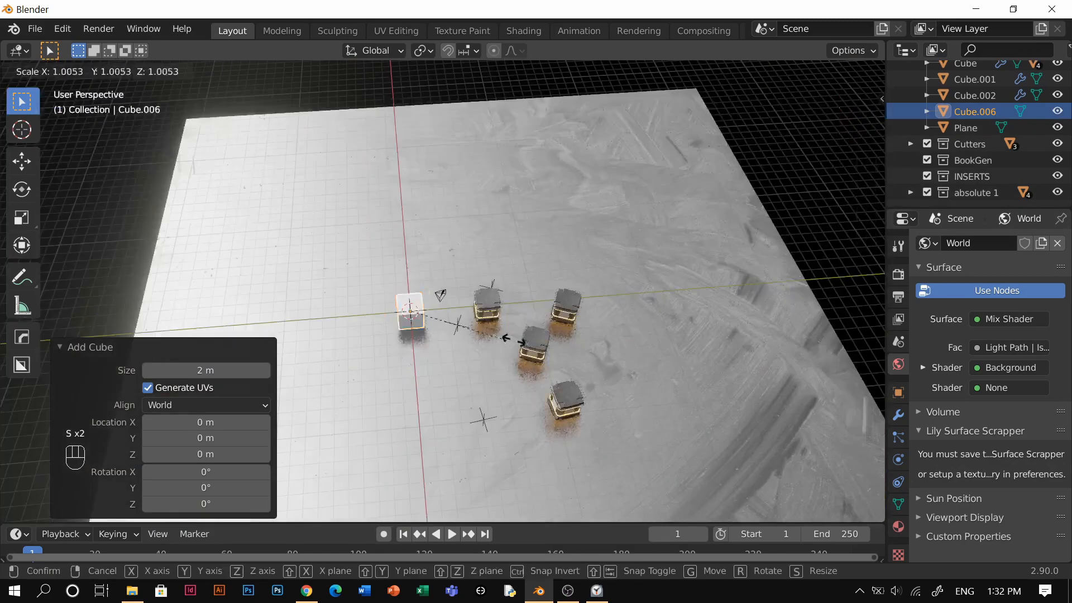
pyautogui.click(386, 285)
pyautogui.press('KP_0')
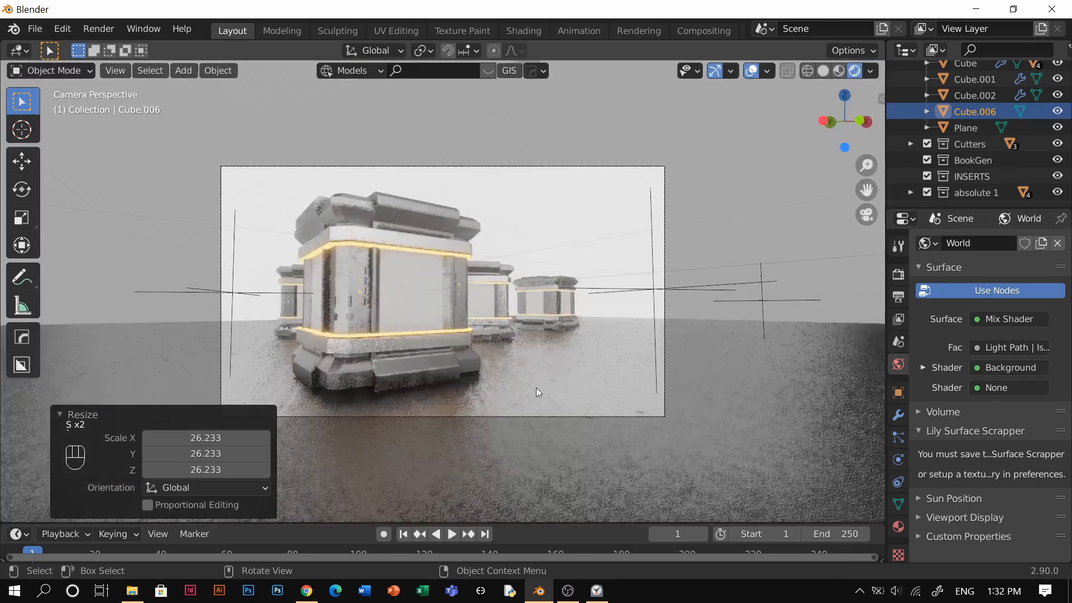
# Give the enclosing cube a new material and remove its Principled BSDF surface shader.
pyautogui.click(898, 528)
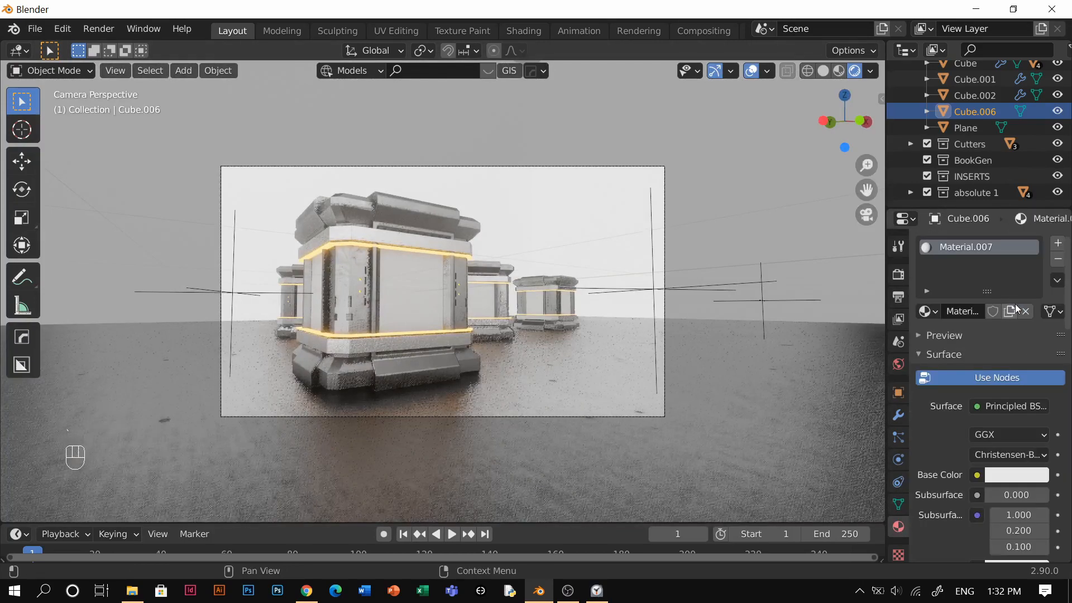
pyautogui.click(1010, 406)
pyautogui.click(1000, 44)
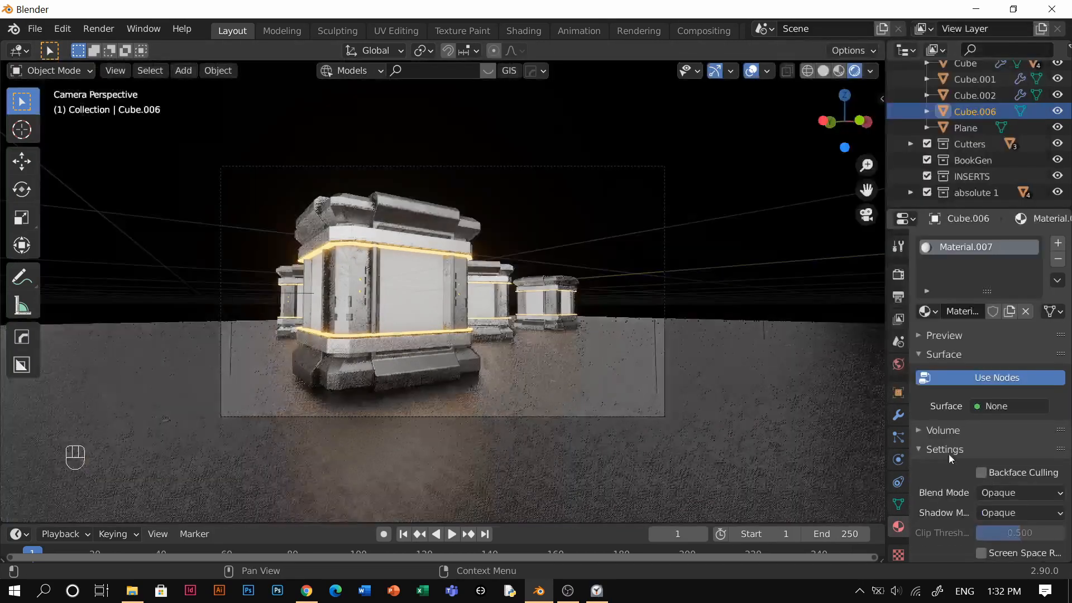
# Assign a Principled Volume shader to the enclosing cube's material volume and set its density to 0.060.
pyautogui.click(997, 455)
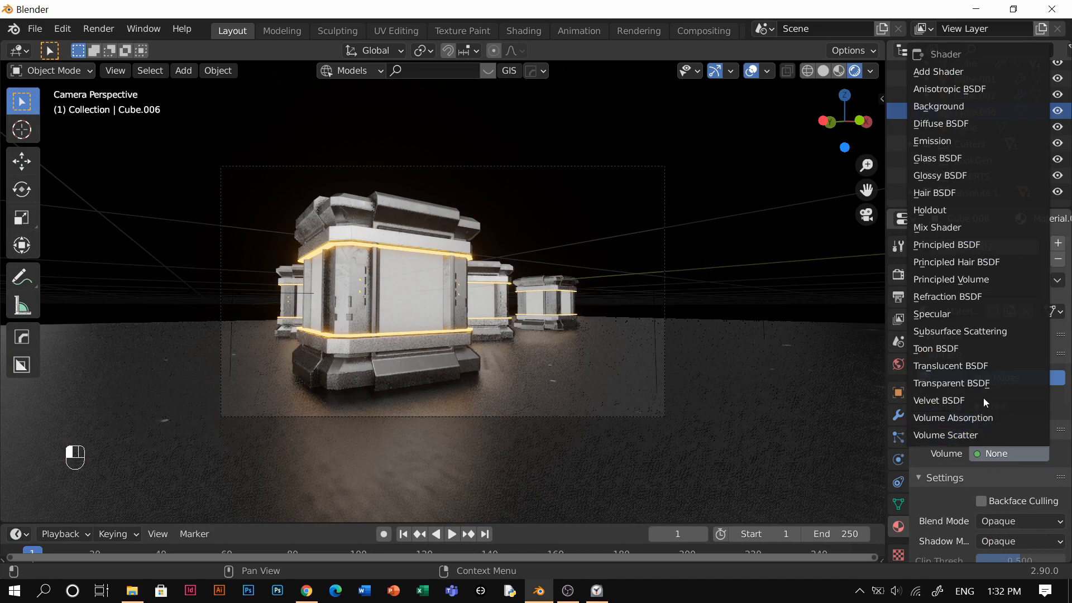
pyautogui.click(967, 284)
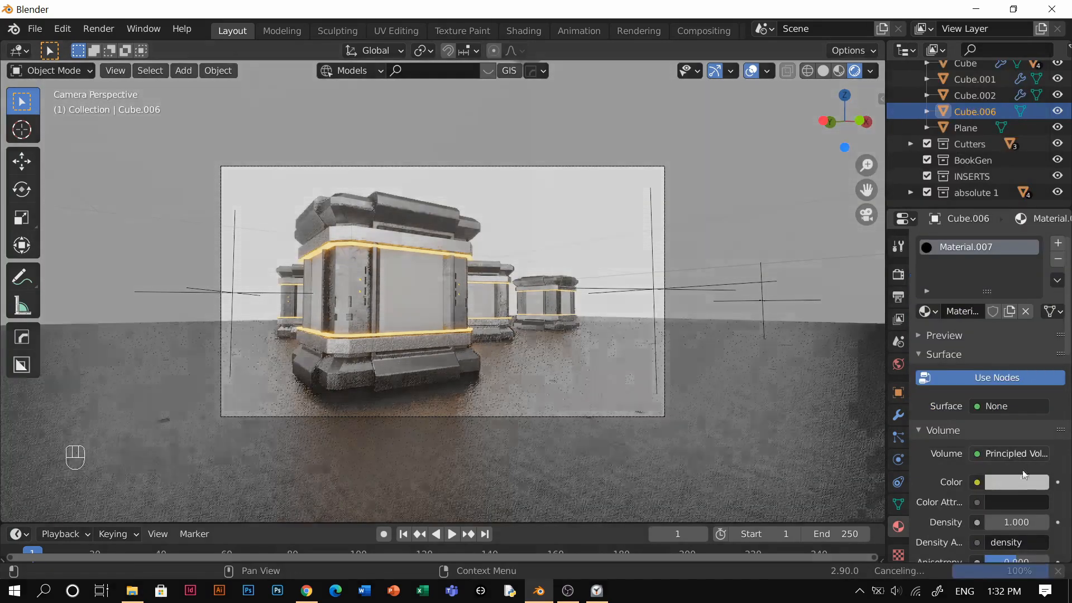
pyautogui.scroll(-2, 1020, 521)
pyautogui.scroll(-1, 1019, 522)
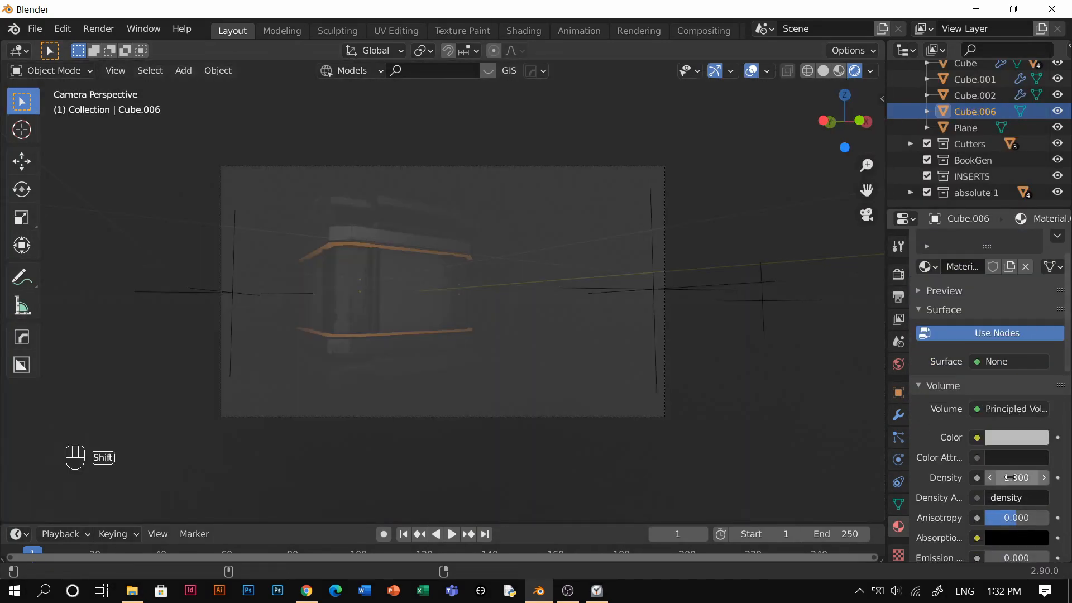
pyautogui.keyDown('shift'); pyautogui.moveTo(1013, 479); pyautogui.dragTo(962, 479); pyautogui.keyUp('shift')
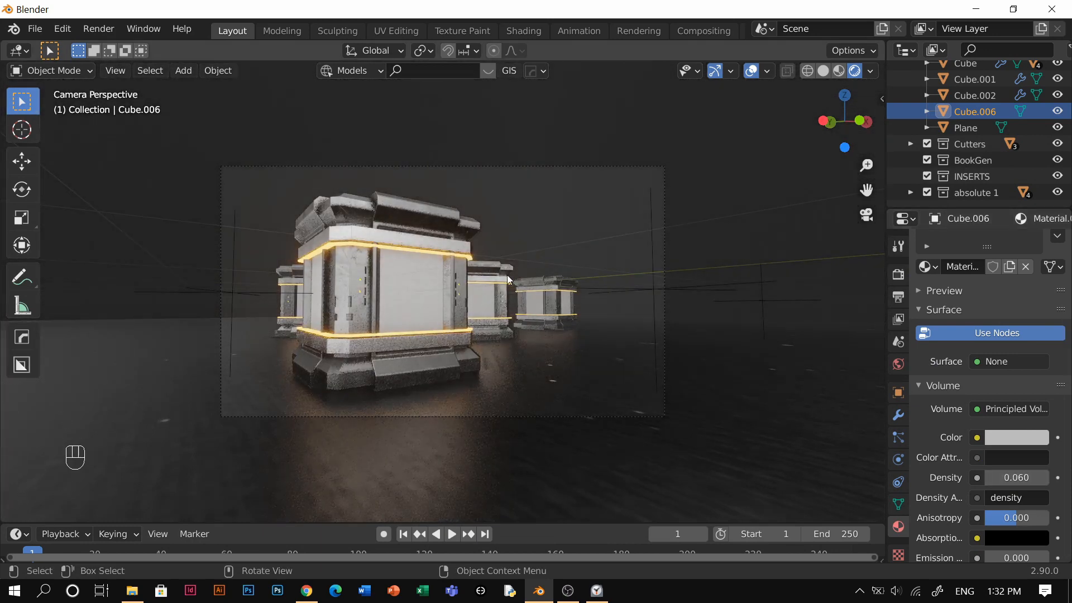
# Check the fog around the pedestals up close and reduce the volume density to 0.040.
pyautogui.scroll(3, 687, 351)
pyautogui.scroll(-4, 1031, 416)
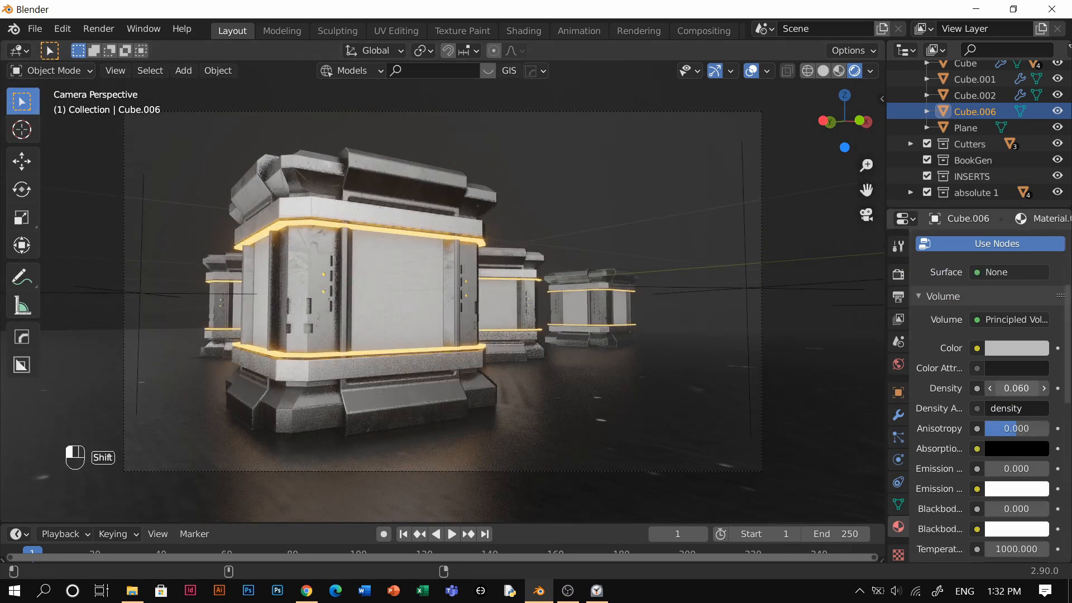
pyautogui.moveTo(1016, 388)
pyautogui.keyDown('shift'); pyautogui.mouseDown()
pyautogui.moveTo(1056, 388)
pyautogui.moveTo(1010, 388)
pyautogui.mouseUp(); pyautogui.keyUp('shift')
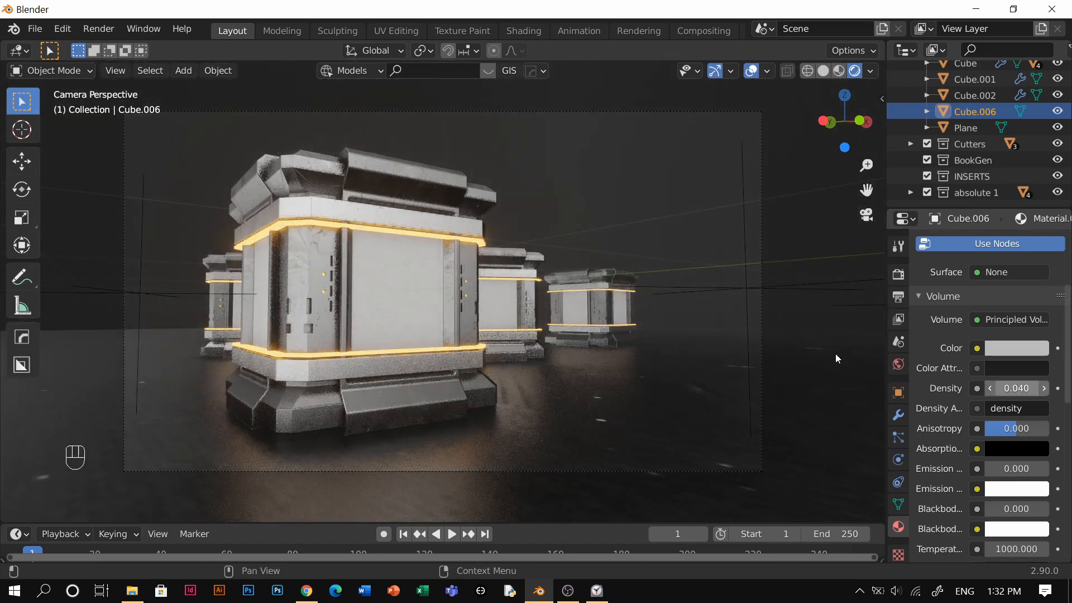
# Open the scene's render settings at the color management options.
pyautogui.click(897, 274)
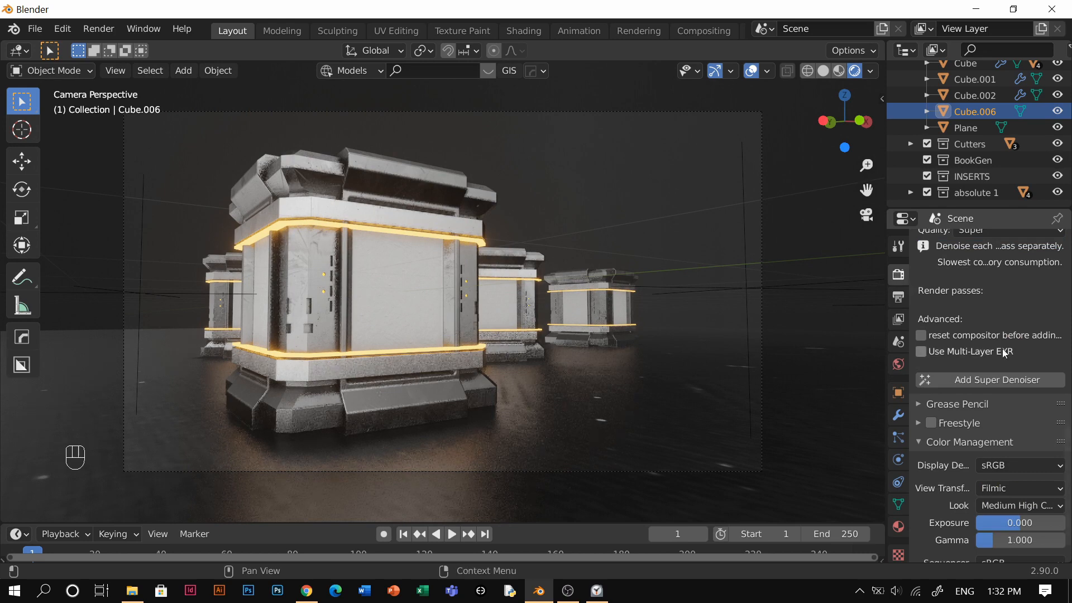
pyautogui.scroll(-2, 1008, 357)
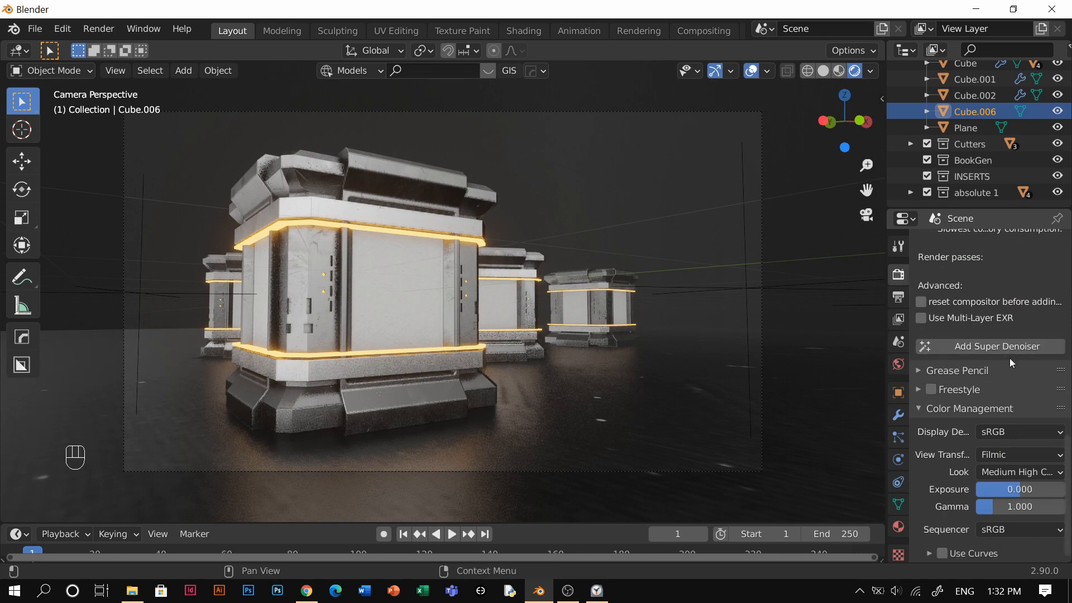